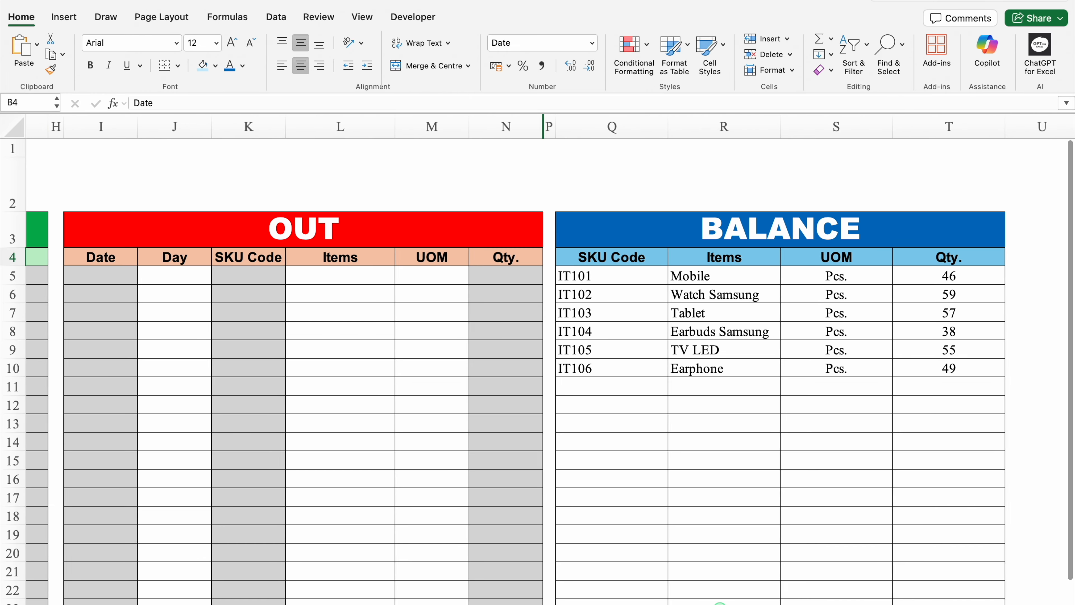
Step: Look over the IN, OUT and BALANCE sections of the finished stock tracker
scroll(722, 603, "left", 10)
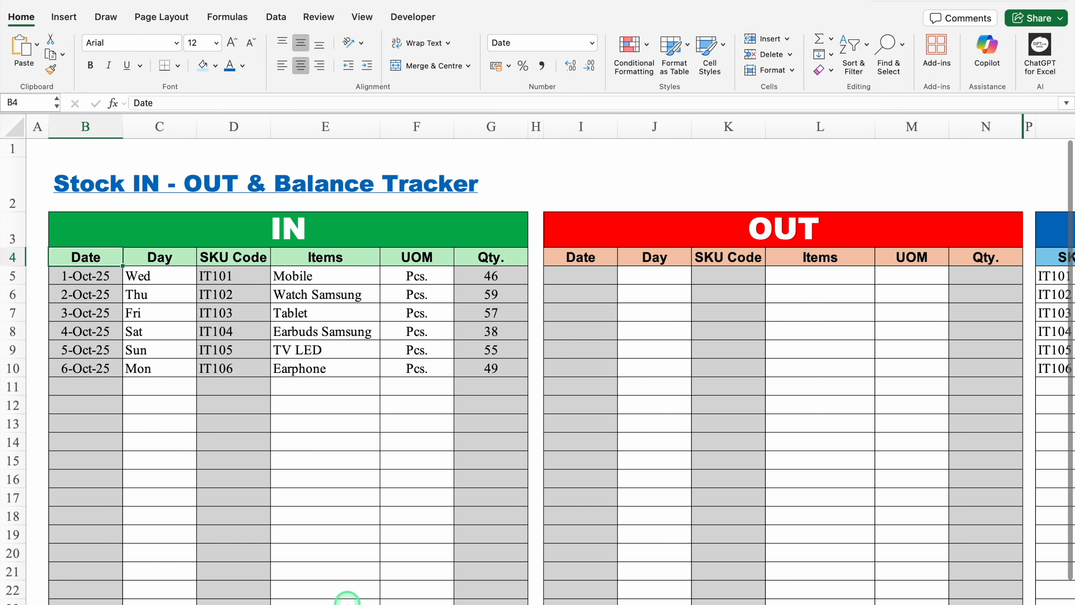
scroll(732, 602, "right", 6)
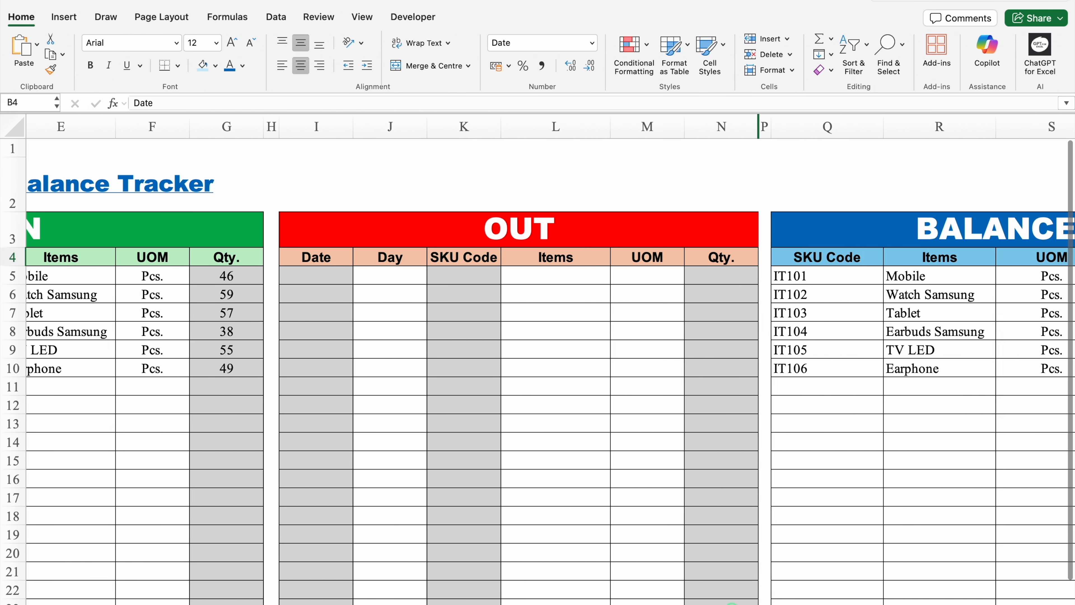
scroll(731, 601, "right", 3)
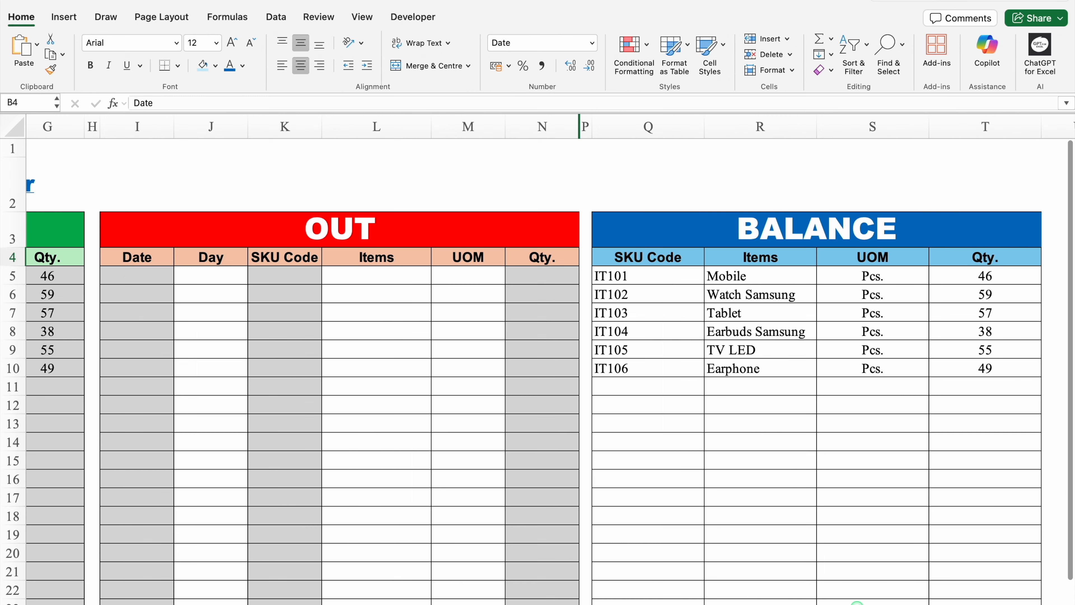
scroll(856, 602, "left", 8)
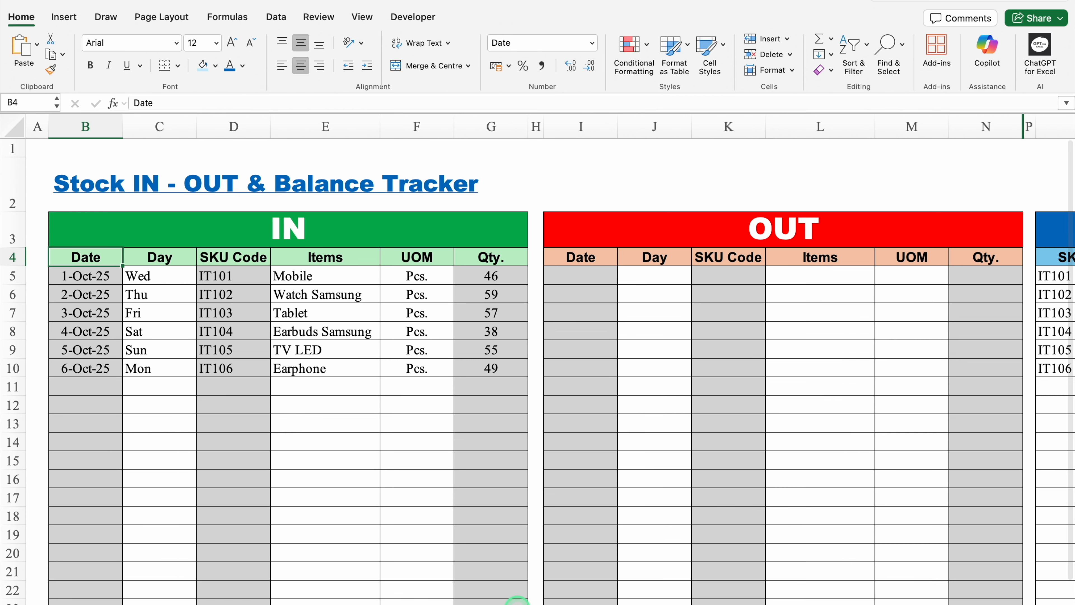
scroll(518, 602, "right", 8)
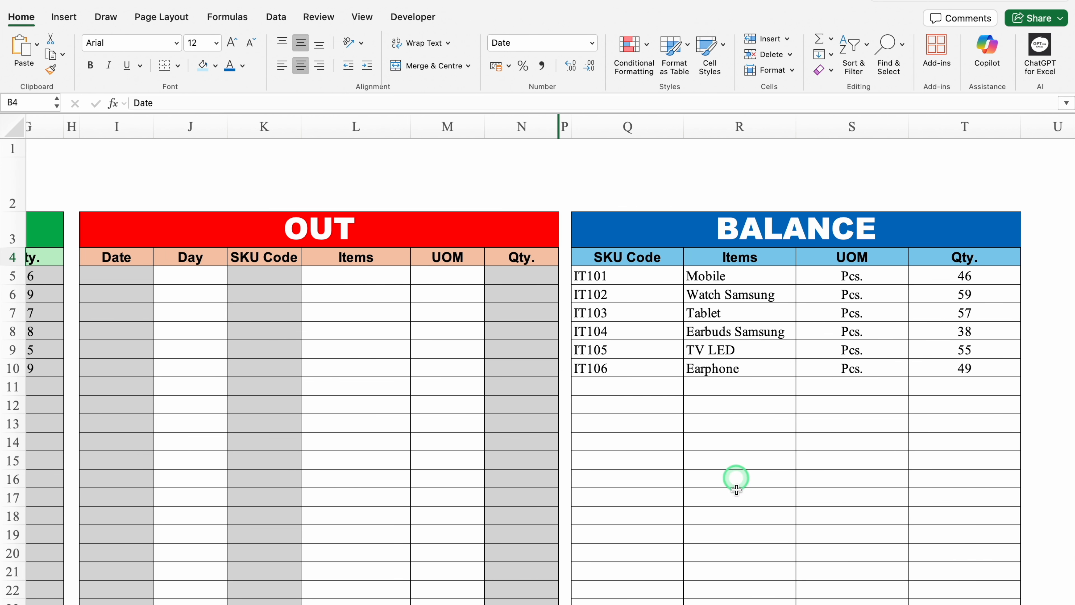
scroll(643, 593, "left", 8)
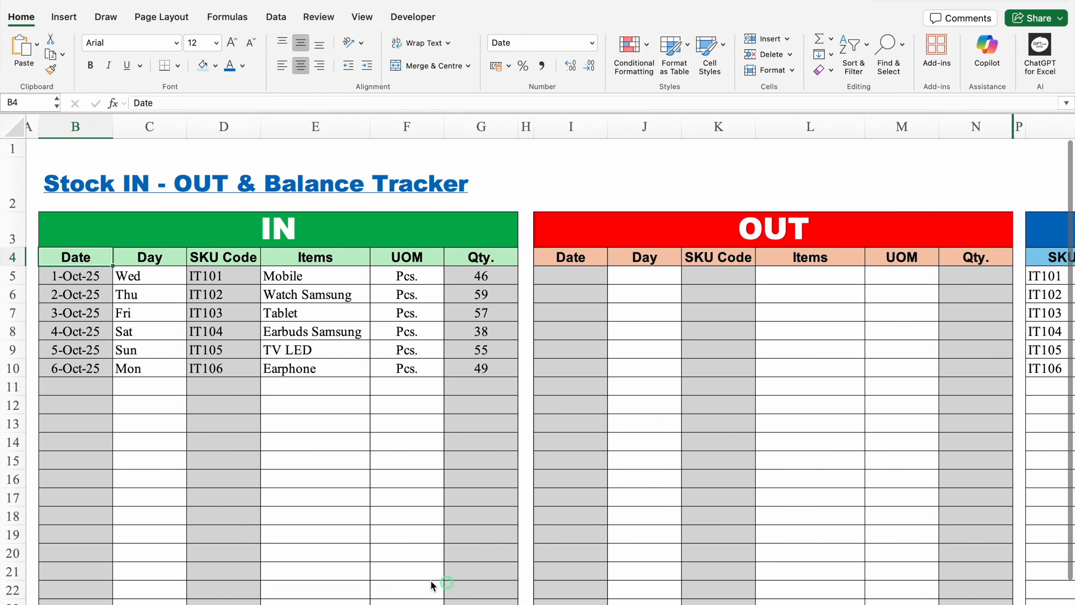
Step: Add an entry in row 11 of the IN table for SKU IT101 with a quantity of 4
left_click(222, 383)
left_click(277, 388)
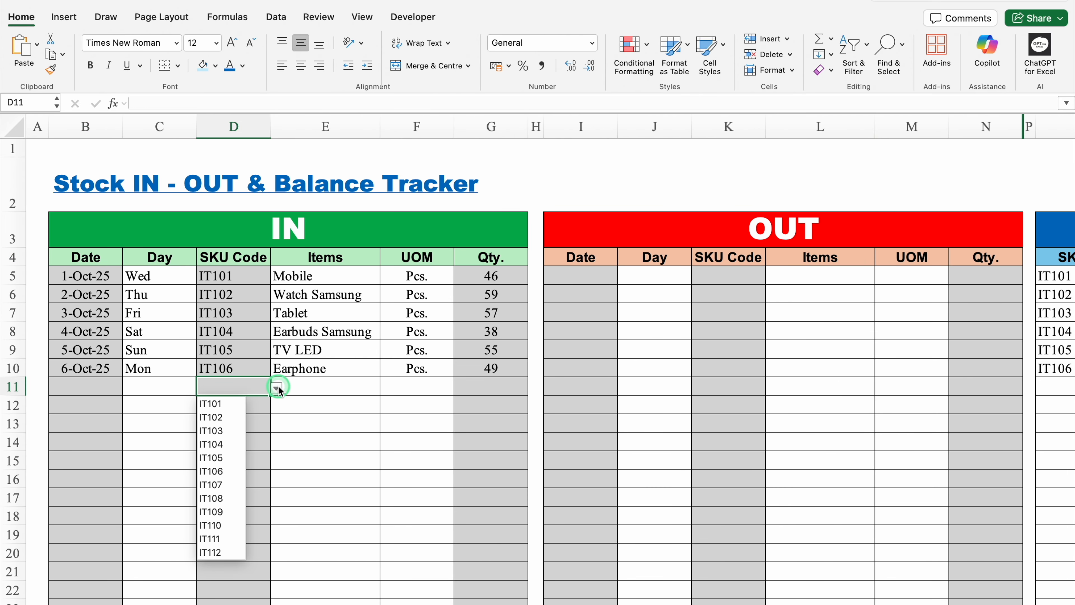
left_click(215, 405)
key("Tab")
key("Tab")
key("Tab")
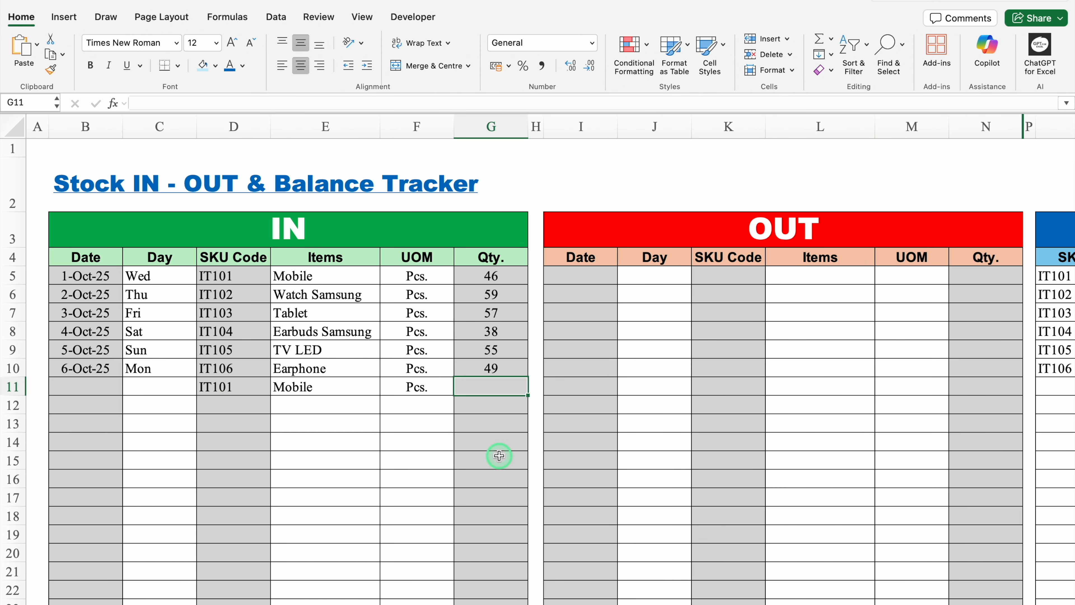
type("4")
key("Return")
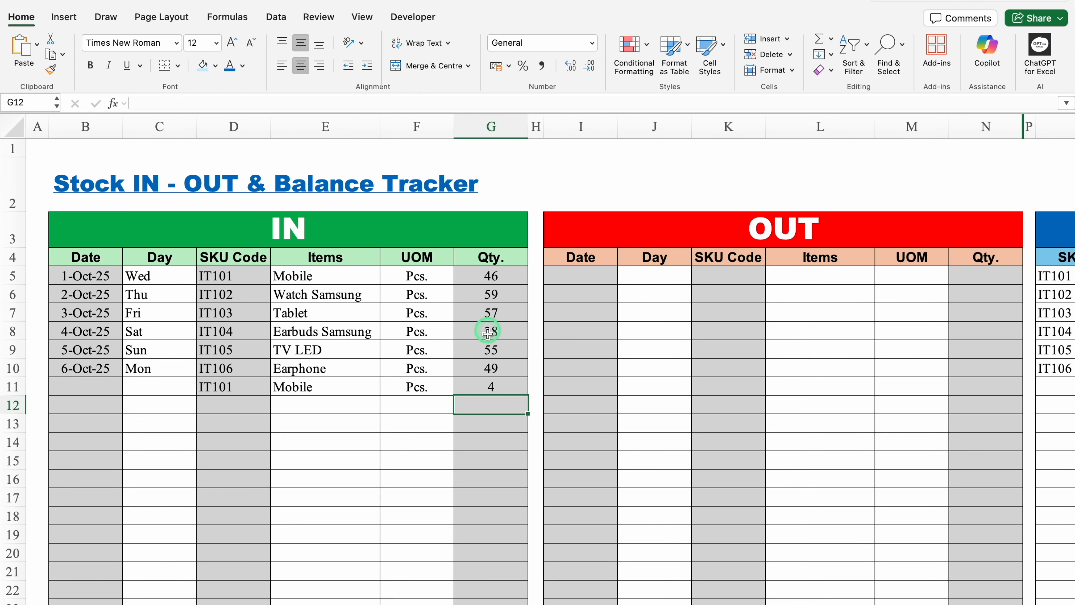
Step: Record a stock issue in row 5 of the OUT table for SKU IT101 with a quantity of 50
scroll(428, 600, "right", 10)
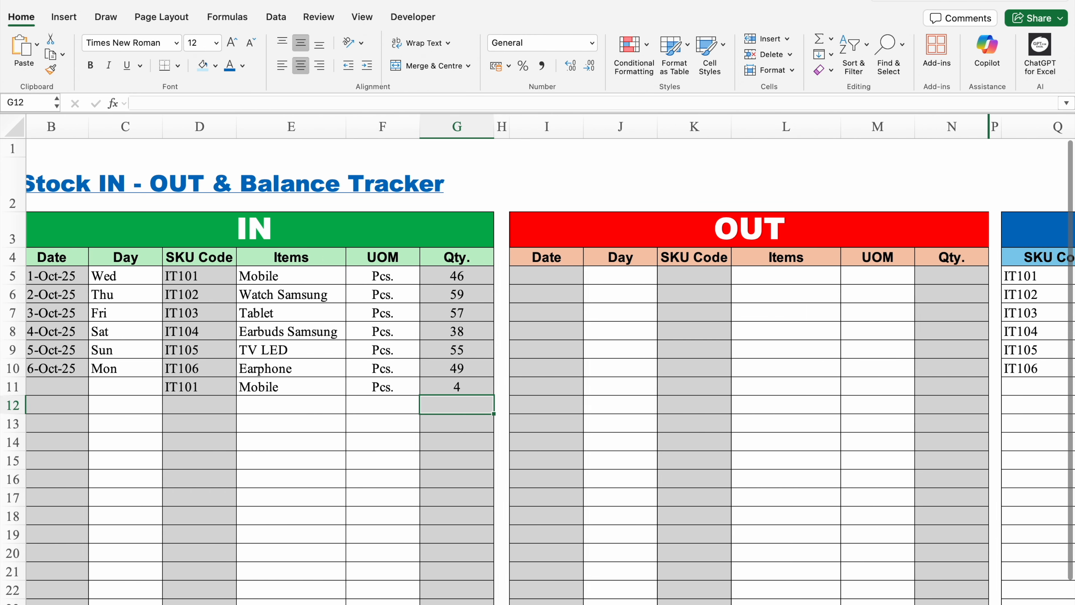
scroll(732, 601, "right", 1)
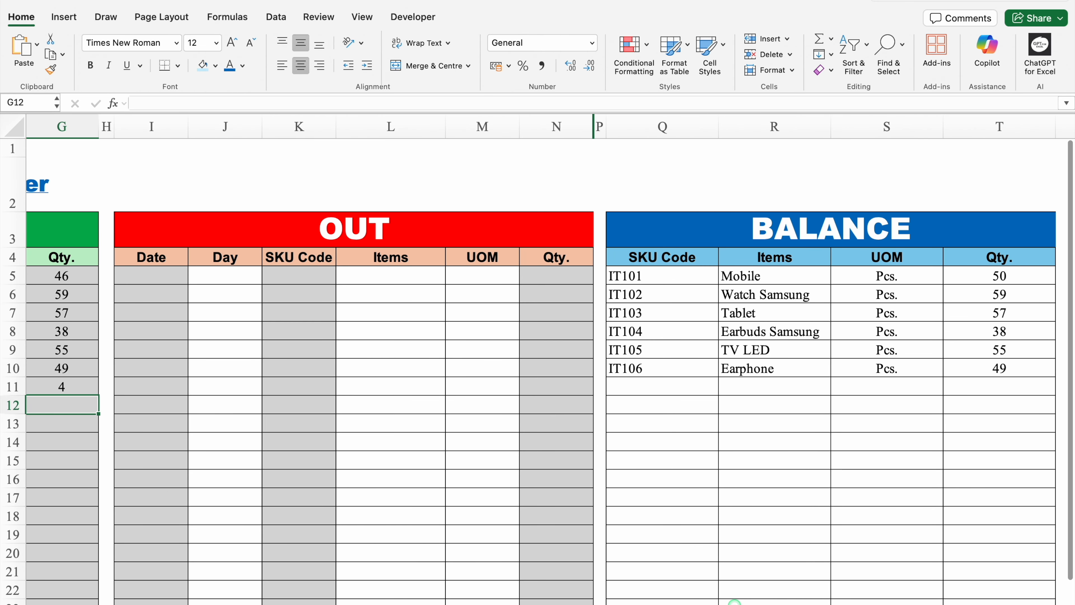
scroll(734, 602, "left", 1)
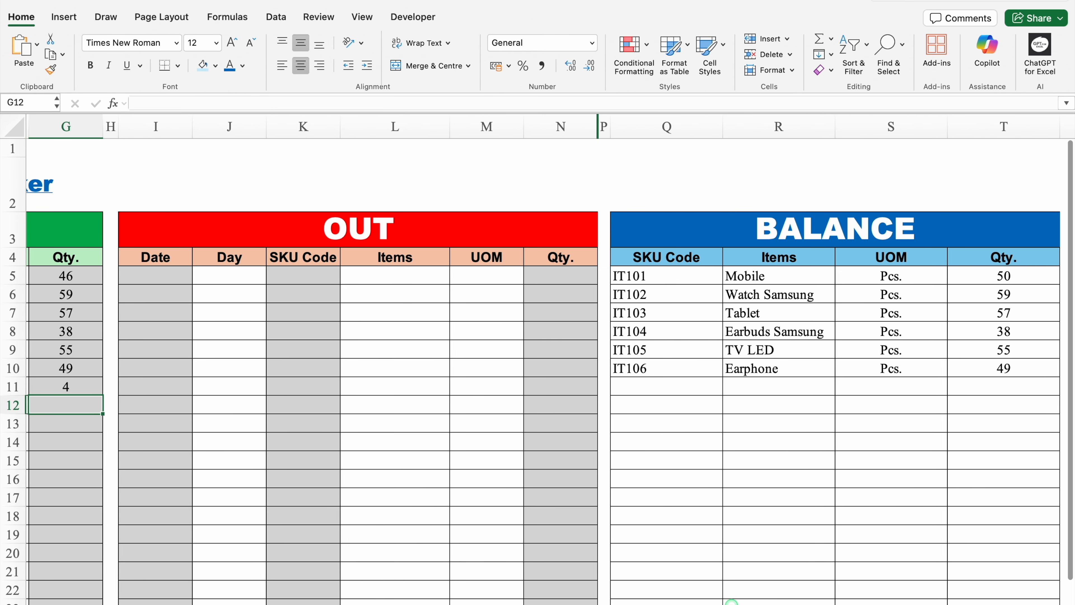
left_click(295, 278)
left_click(347, 277)
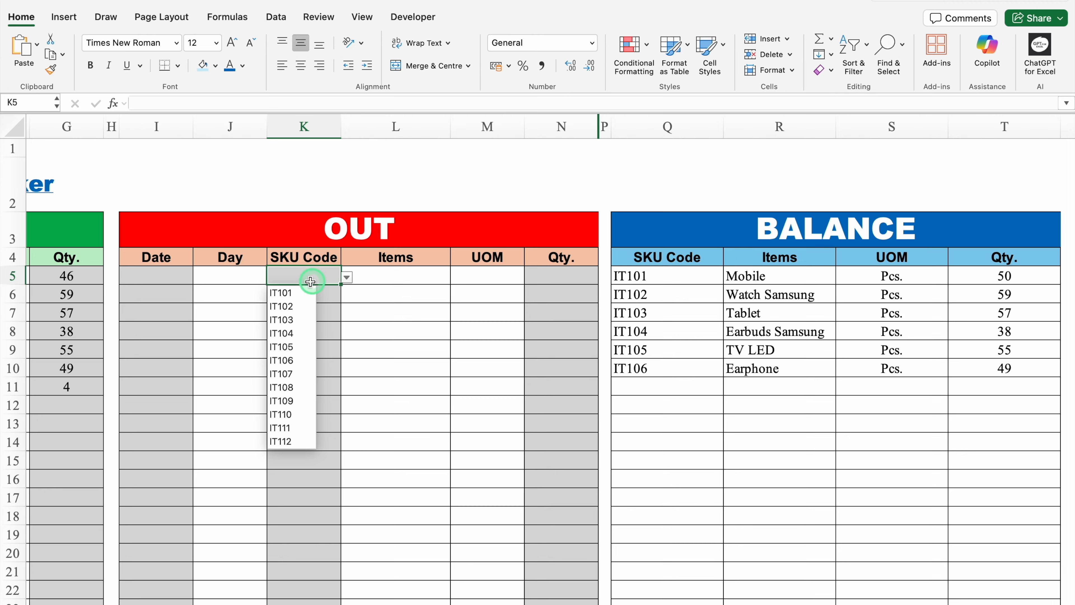
left_click(309, 293)
left_click(550, 276)
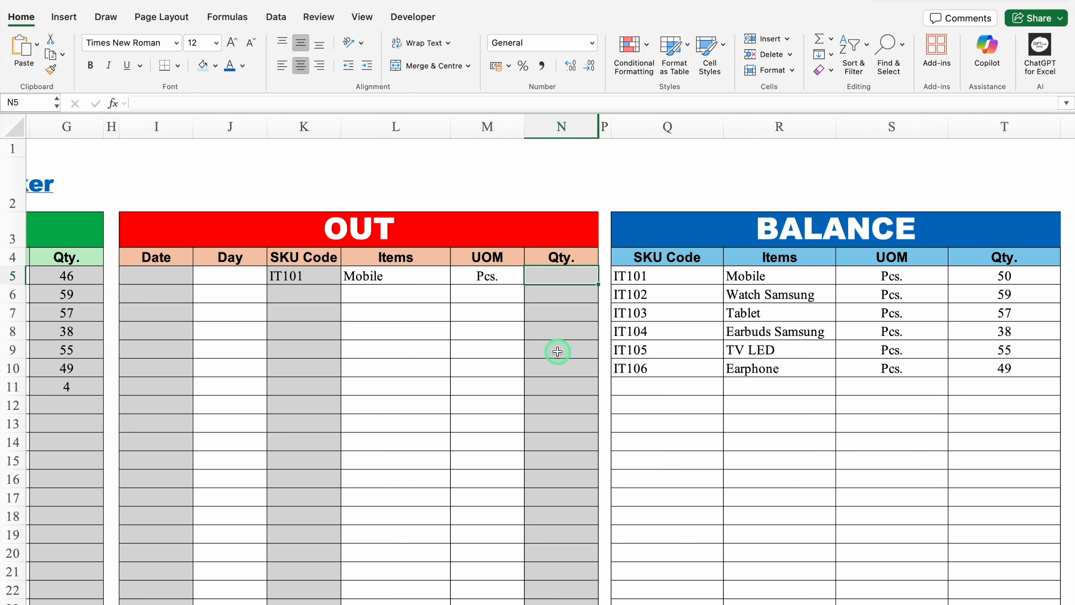
type("50")
key("Return")
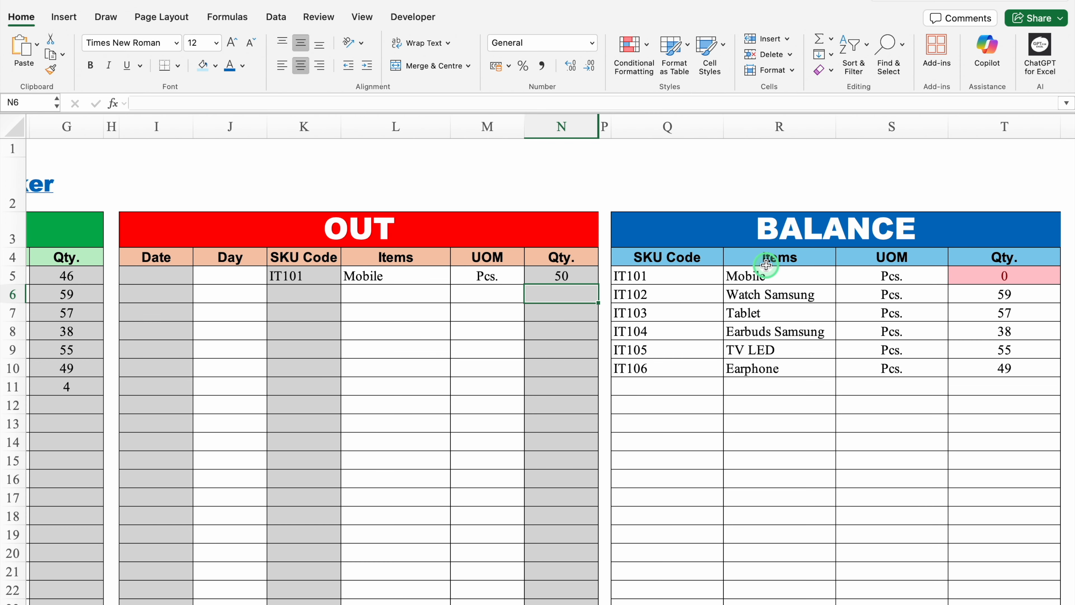
Step: Select SKU IT101 in row 6 of the OUT table and try to enter a quantity of 1
left_click(334, 295)
left_click(348, 295)
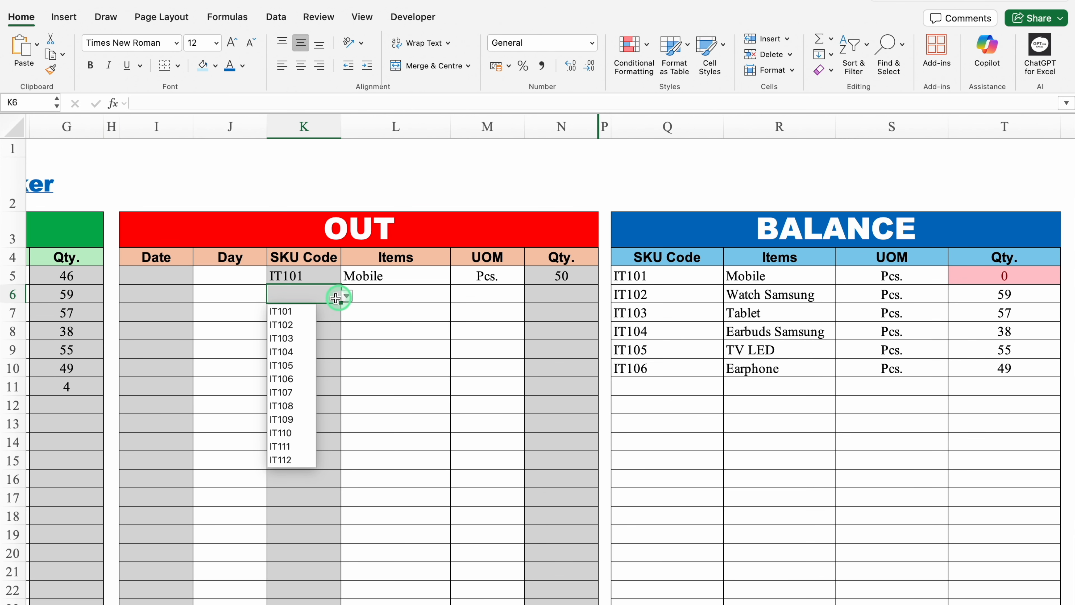
left_click(300, 313)
left_click(547, 297)
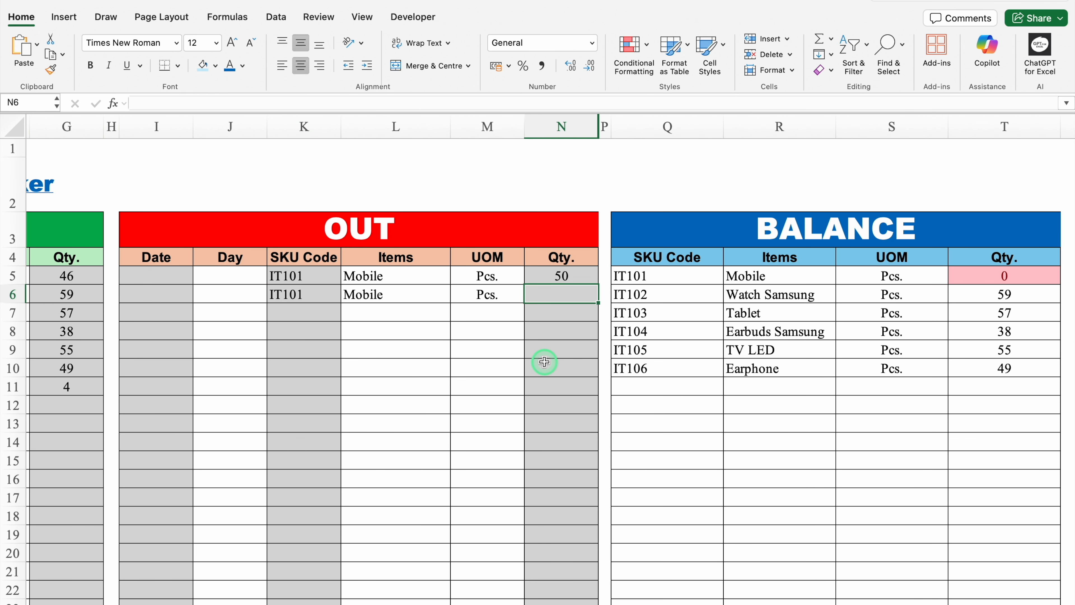
type("1")
key("Return")
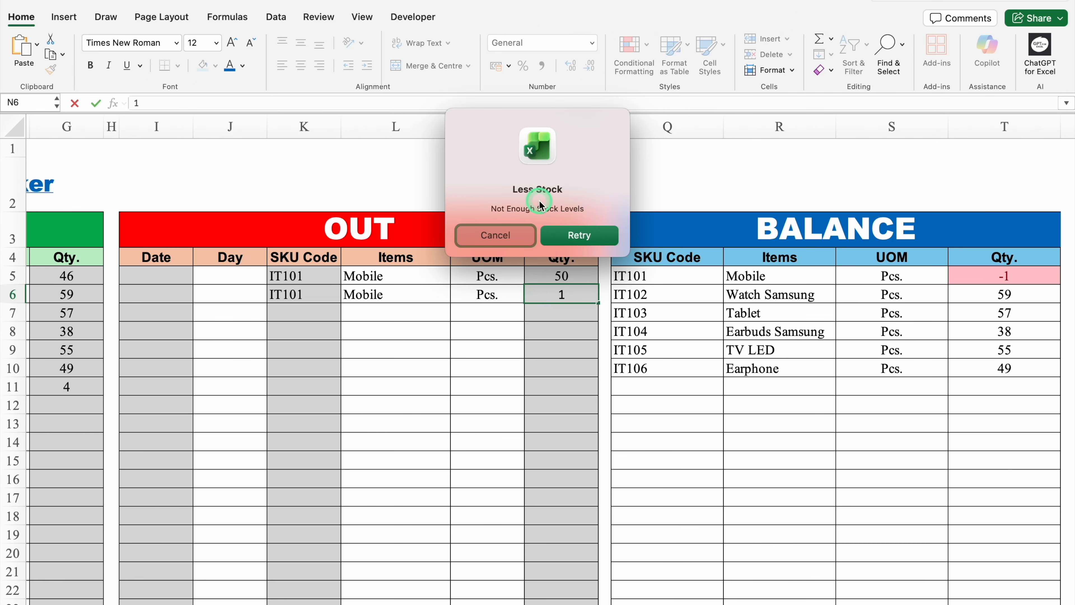
left_click(504, 234)
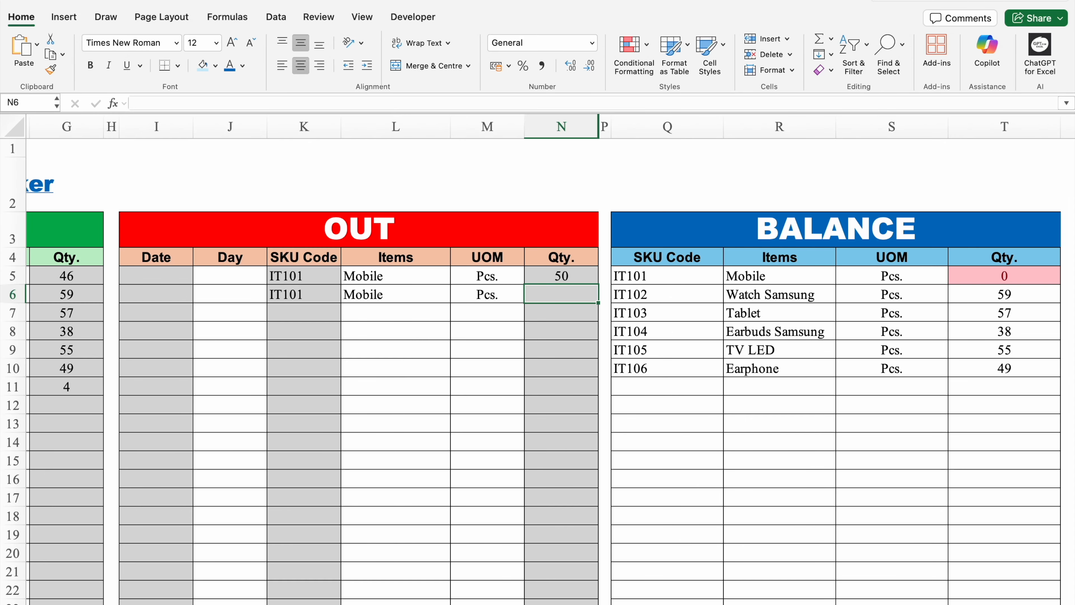
Step: Examine the SKU Code, Items and UOM columns of the item list sheet, then return to the stock tracker
key("ctrl+Page_Up")
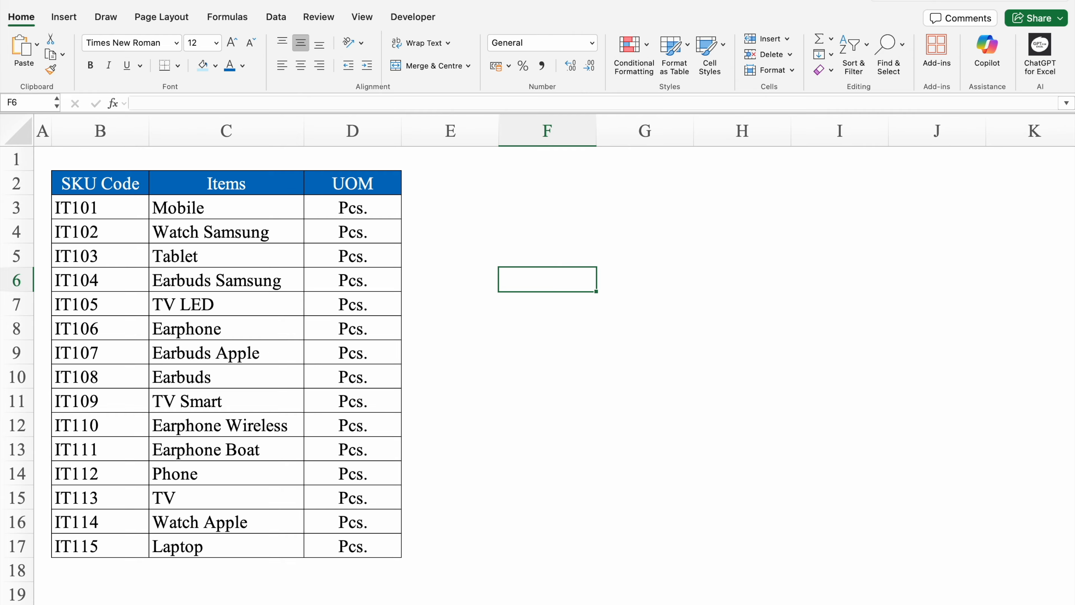
left_click(102, 127)
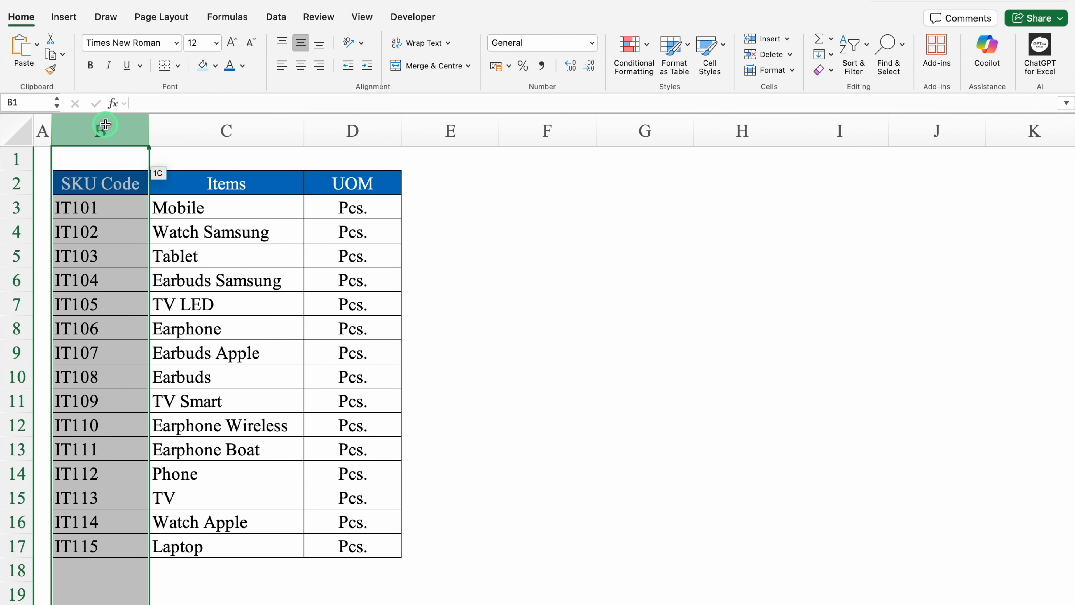
left_click(223, 126)
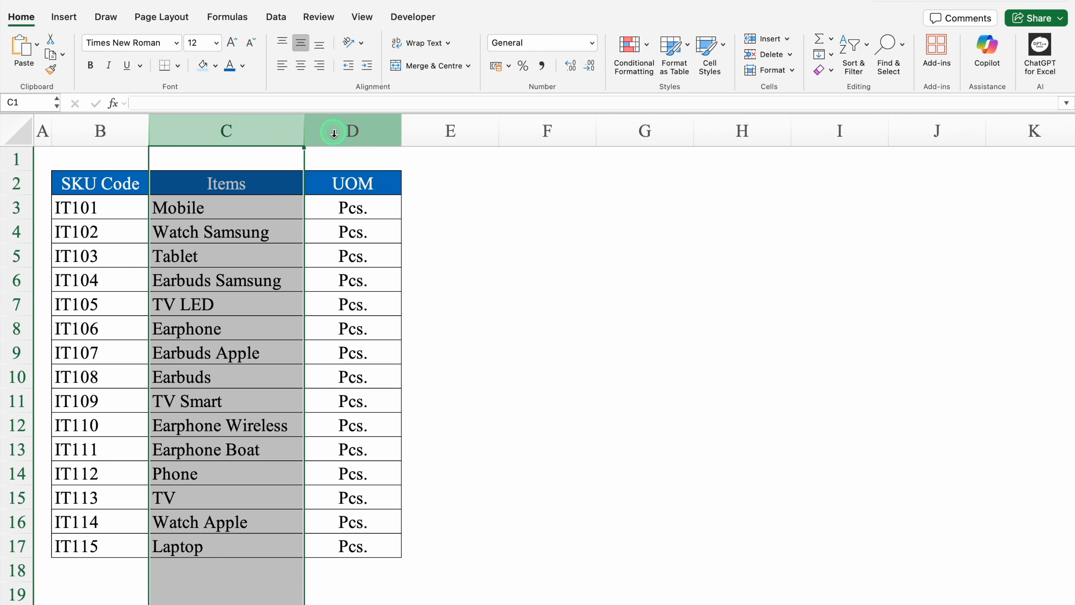
left_click(333, 132)
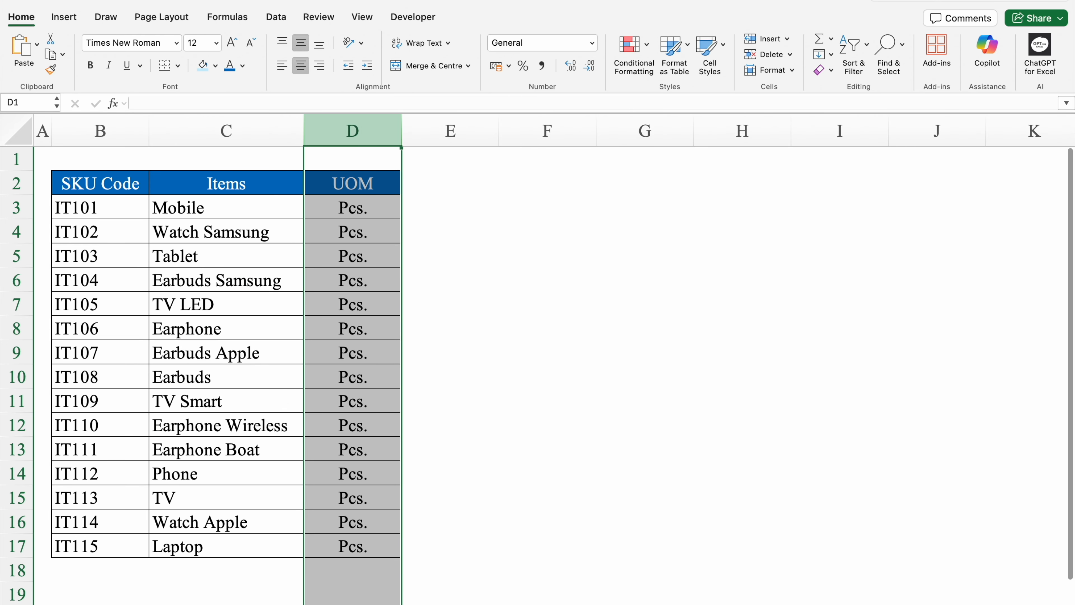
key("ctrl+Page_Down")
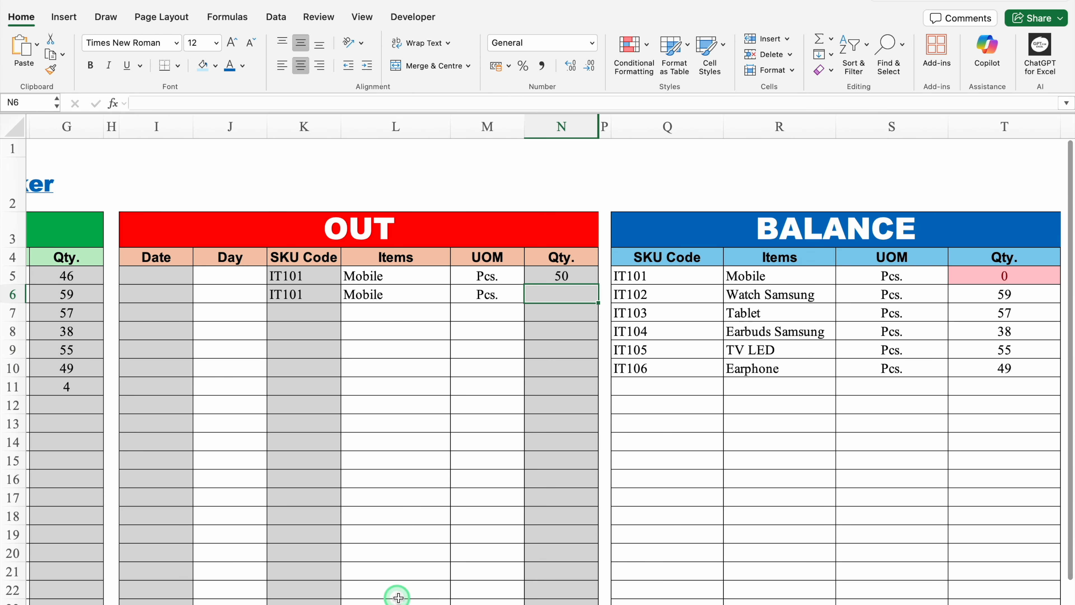
scroll(420, 602, "left", 10)
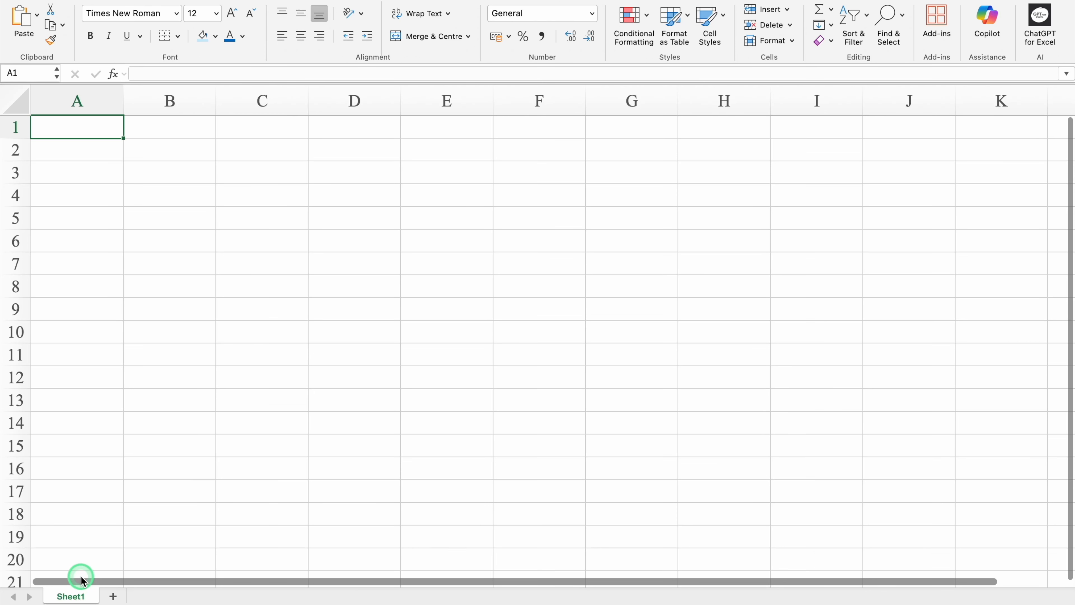
Step: Rename Sheet1 in the new workbook as Settings
double_click(78, 598)
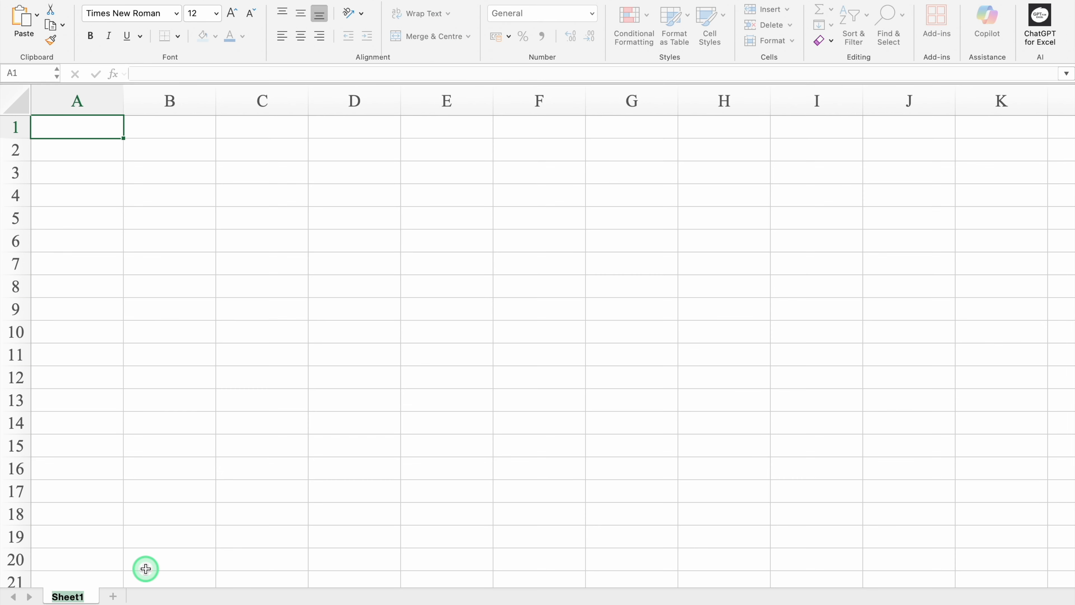
type("Settings")
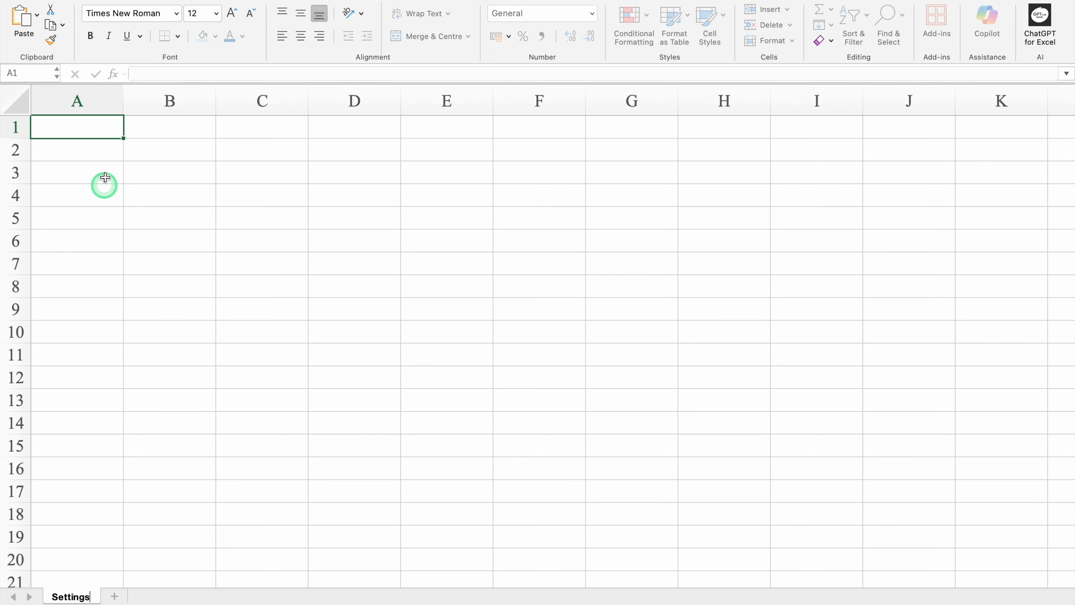
left_click(92, 126)
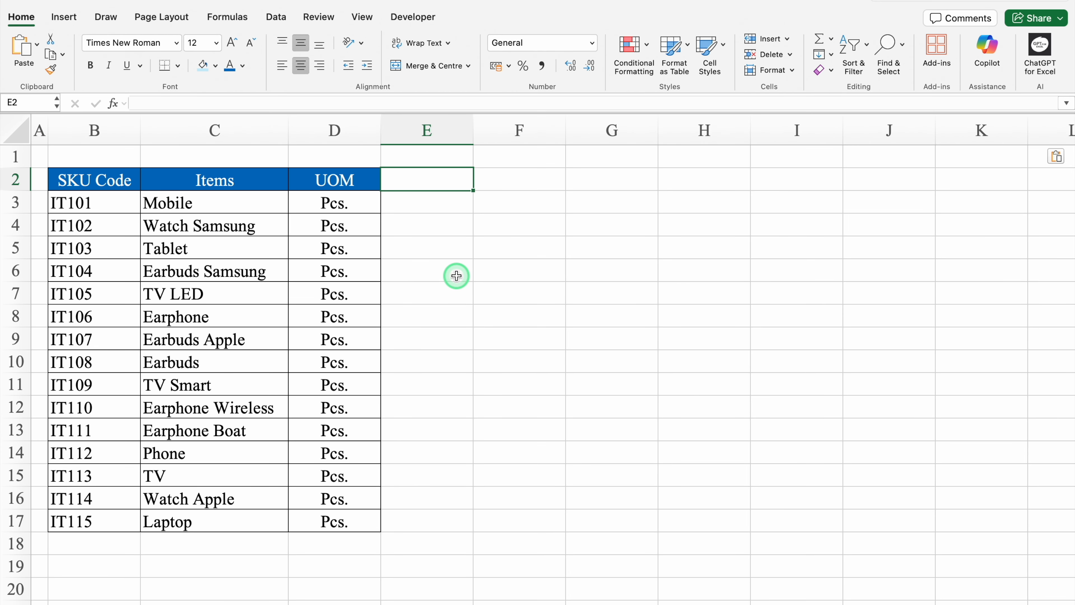
Step: Hide the gridlines on the sheet with the SKU Code, Items and UOM list
left_click(363, 18)
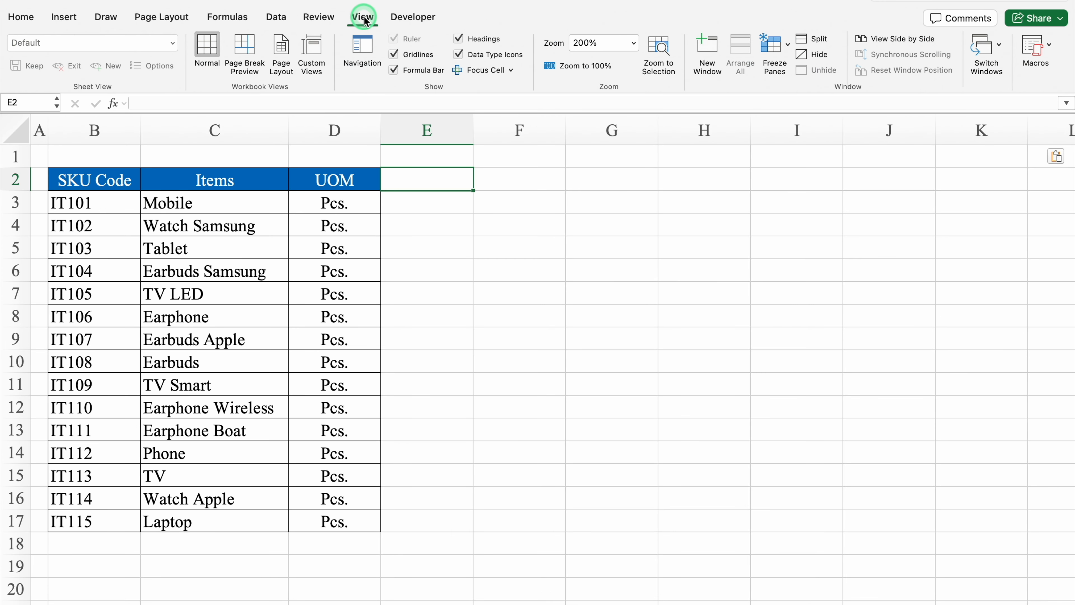
left_click(393, 54)
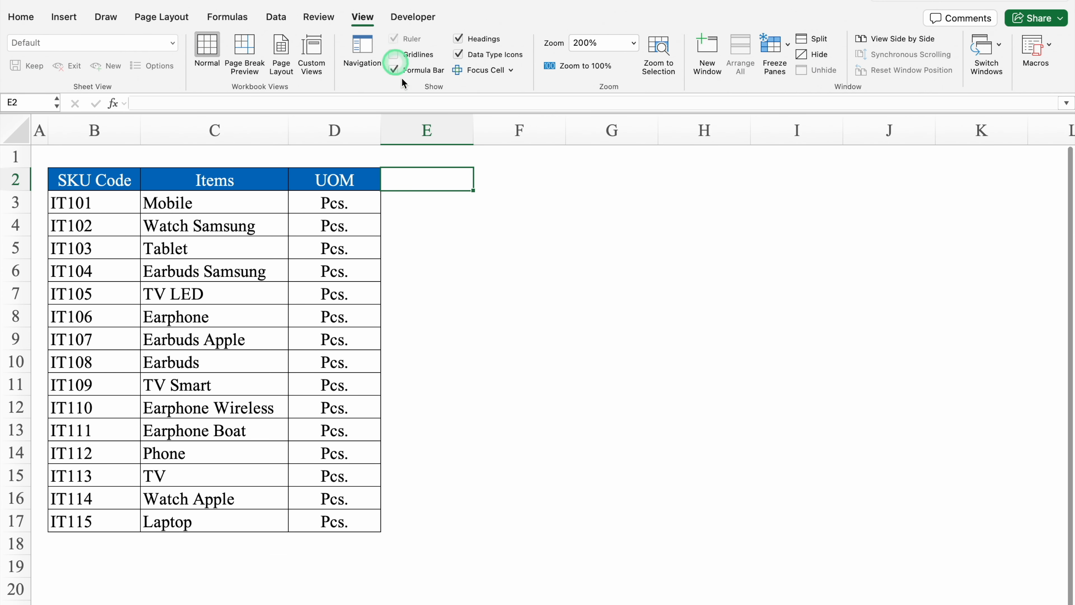
left_click(453, 231)
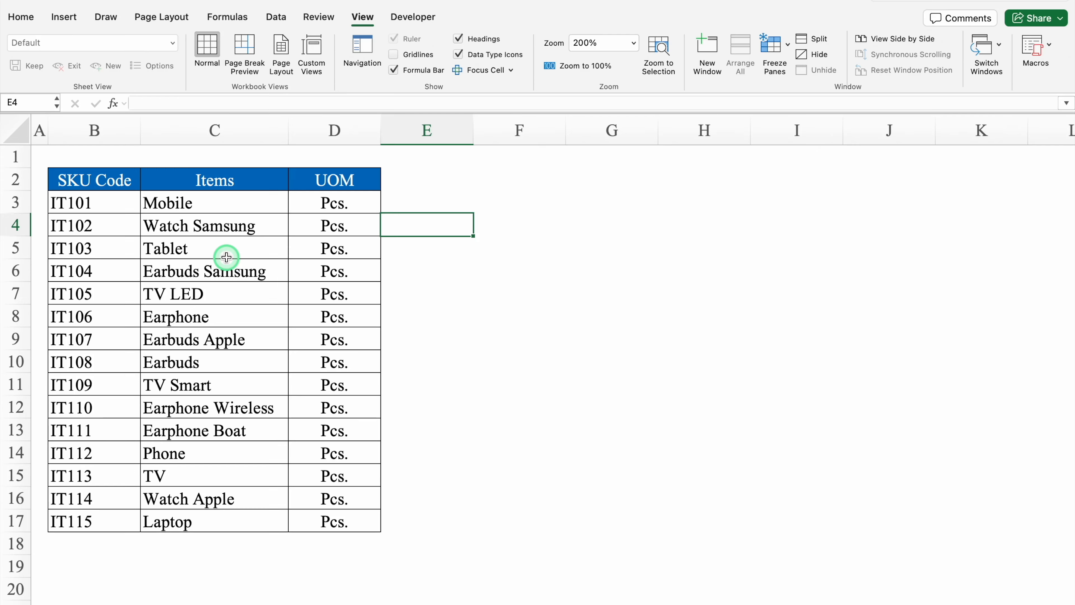
Step: Rename Sheet2 as Inventory Management and narrow its column A
left_click(129, 595)
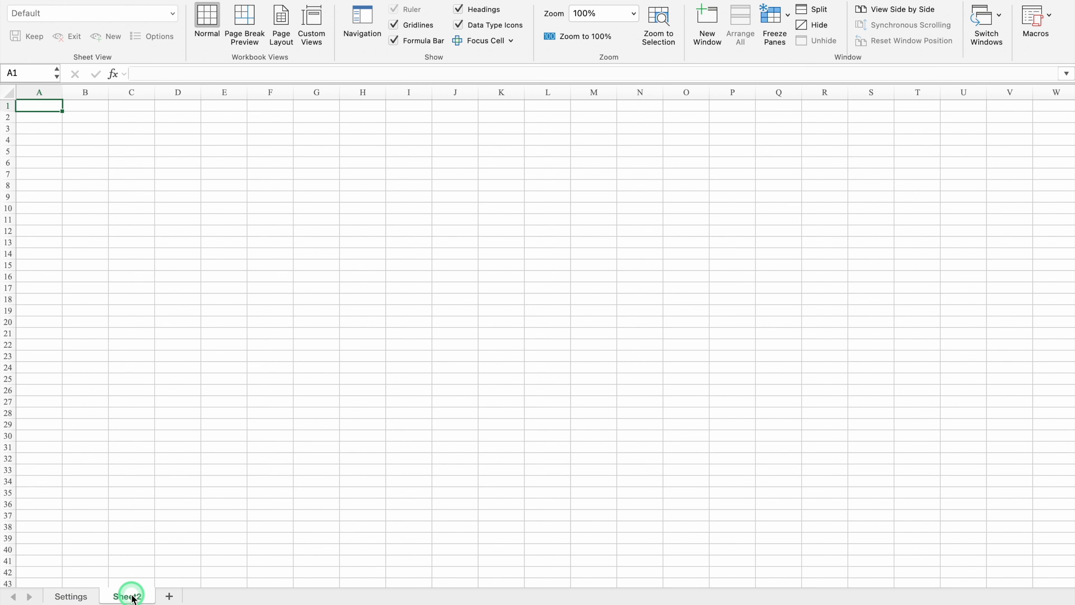
double_click(132, 597)
type("Inventory Management")
left_click(40, 107)
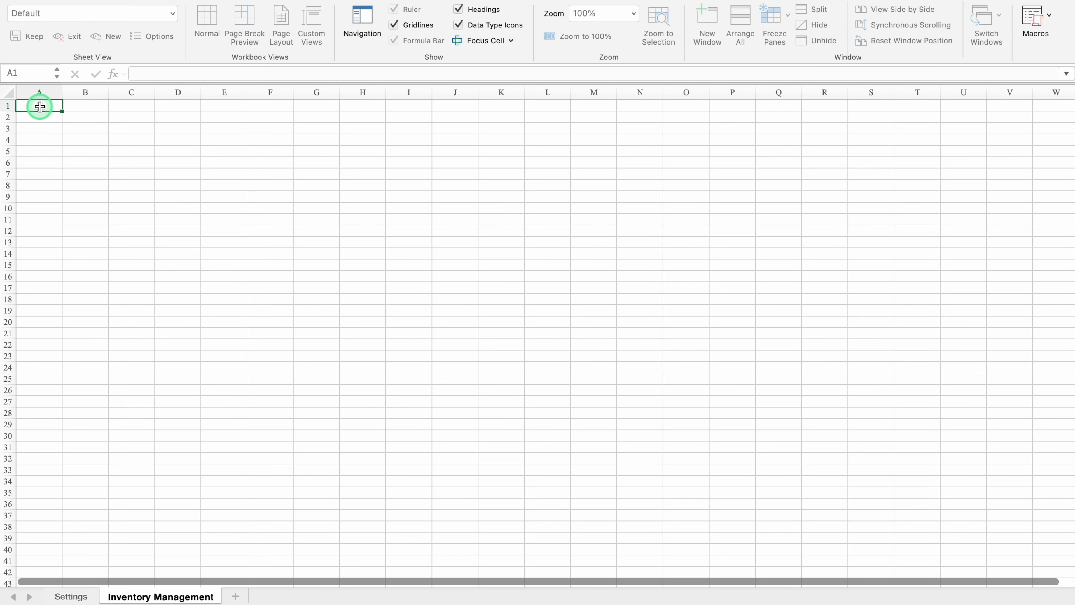
left_click_drag(63, 95, 26, 98)
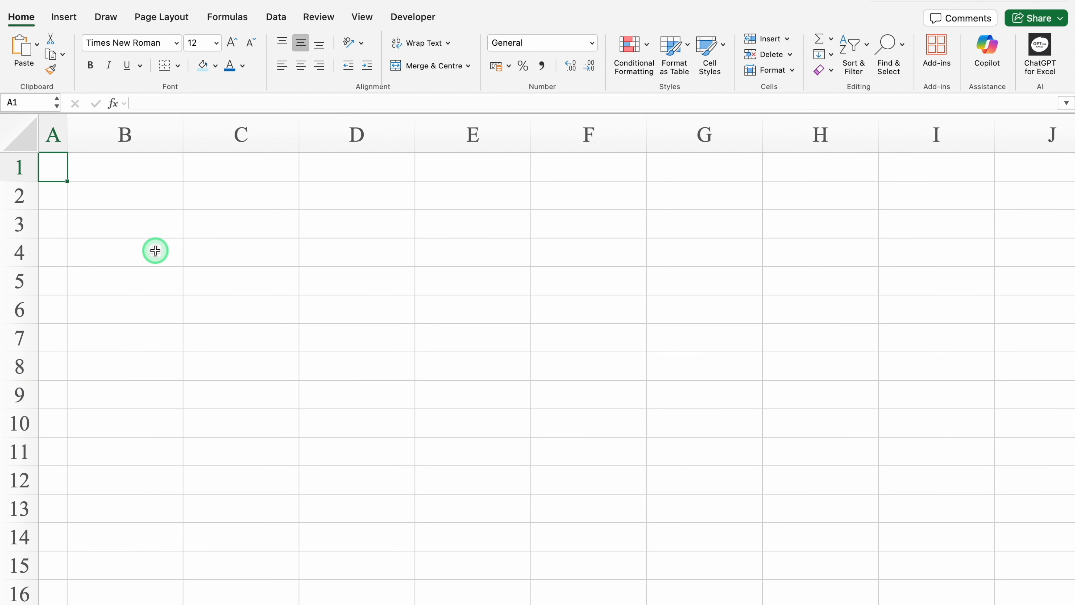
Step: Enter the headers Date, Day, SKU Codes, Items, UOM and QTY. in cells B4 to G4
left_click(155, 250)
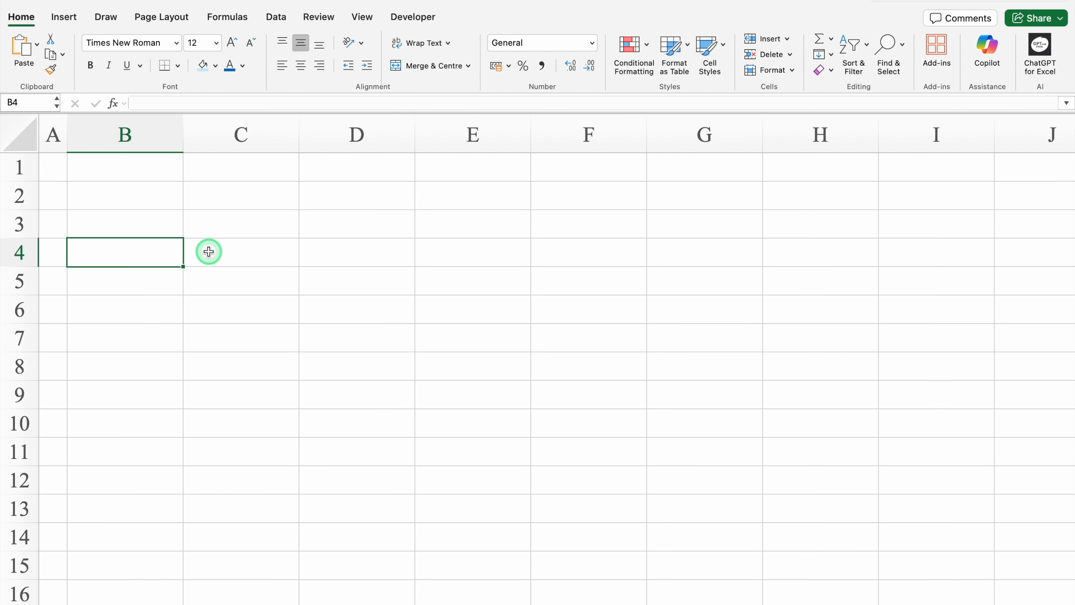
type("Date")
key("Tab")
type("Day")
key("Tab")
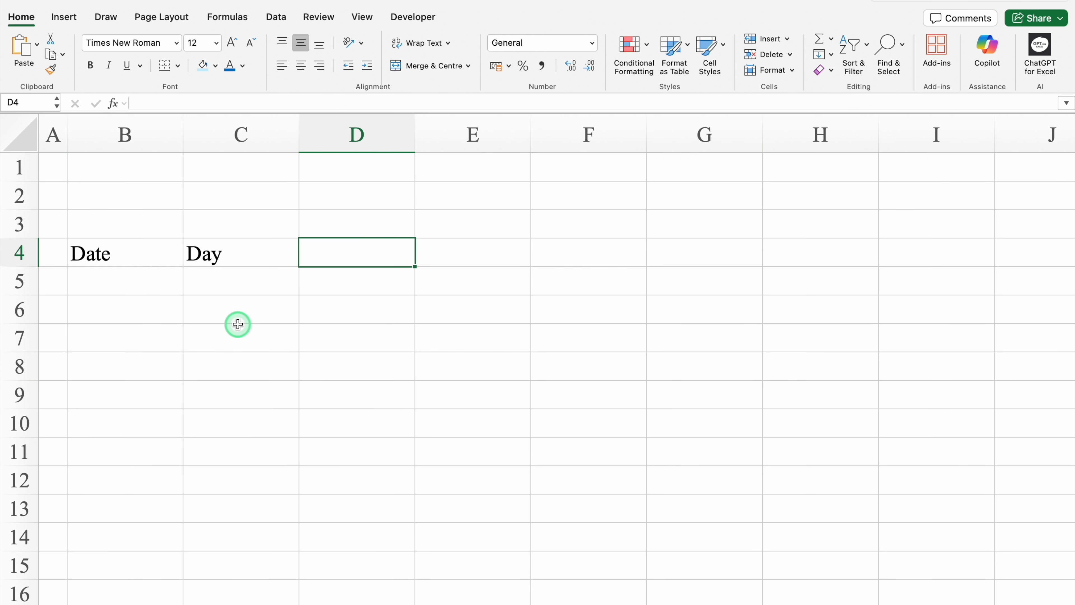
type("SKU Codes")
key("Tab")
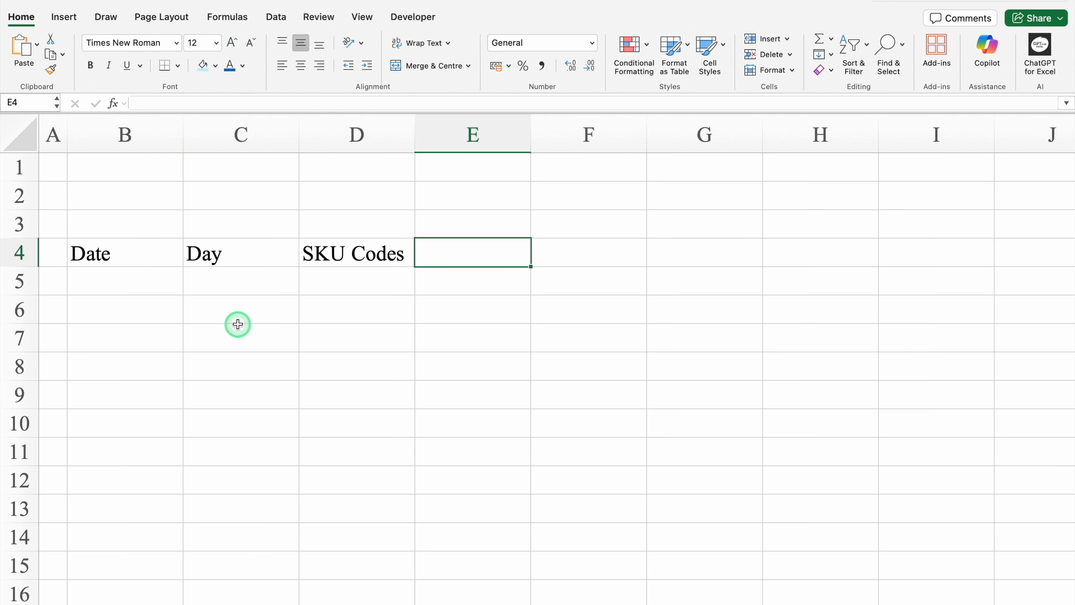
type("Items")
key("Tab")
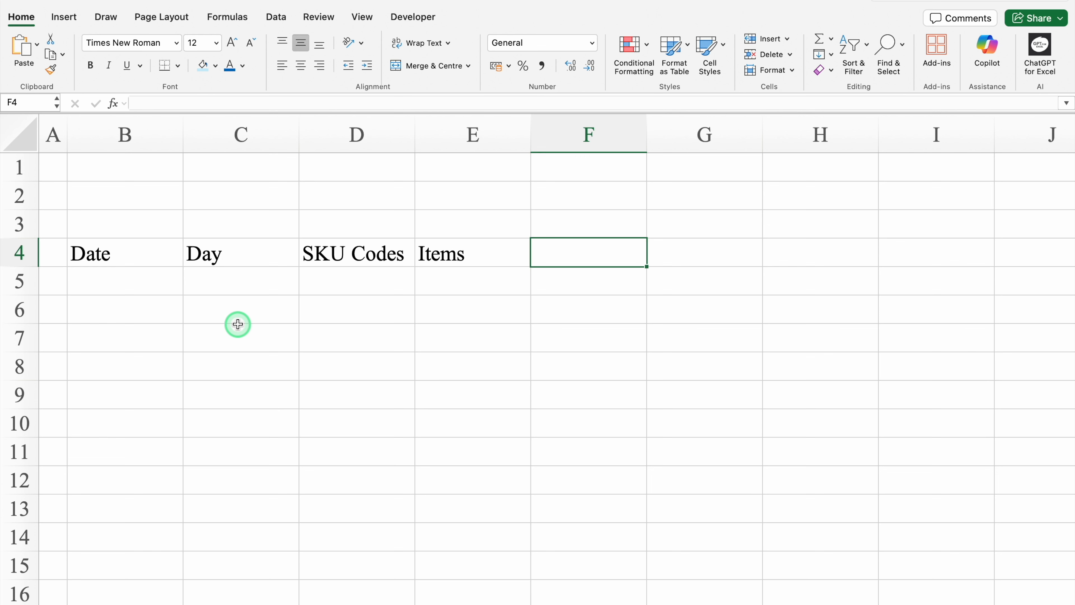
type("UOM")
key("Tab")
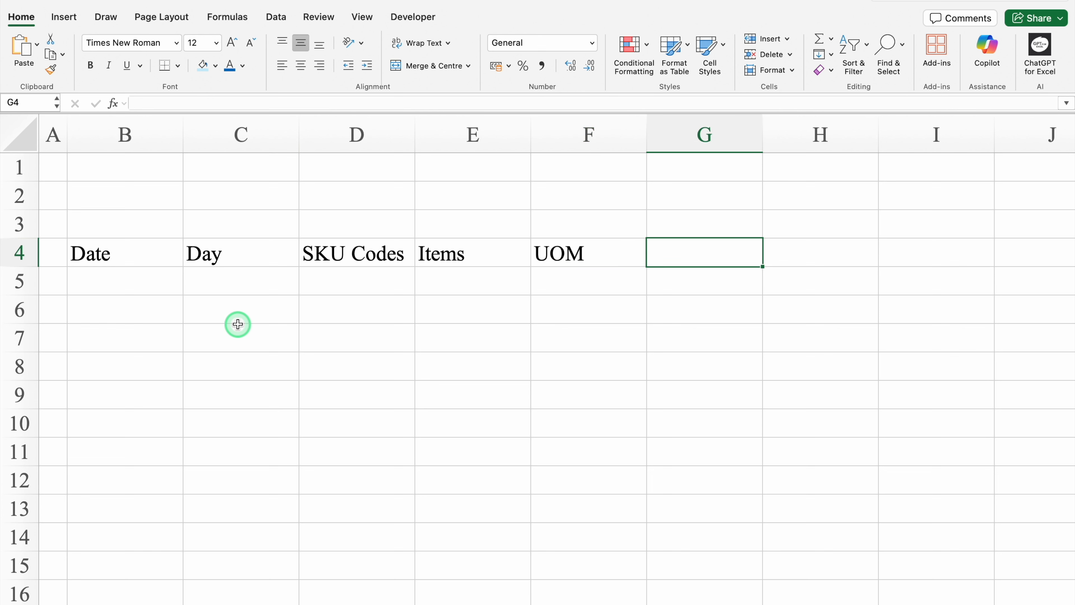
type("QTY.")
key("Tab")
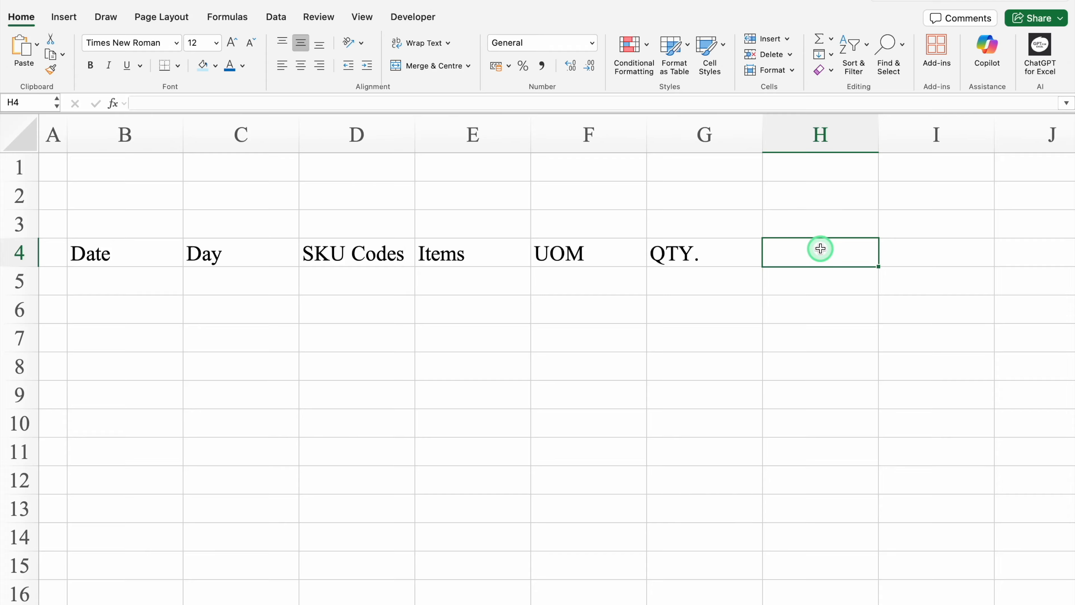
Step: Centre header row 4, set its font to Arial Bold, and autofit column D to the SKU Codes header
left_click(19, 252)
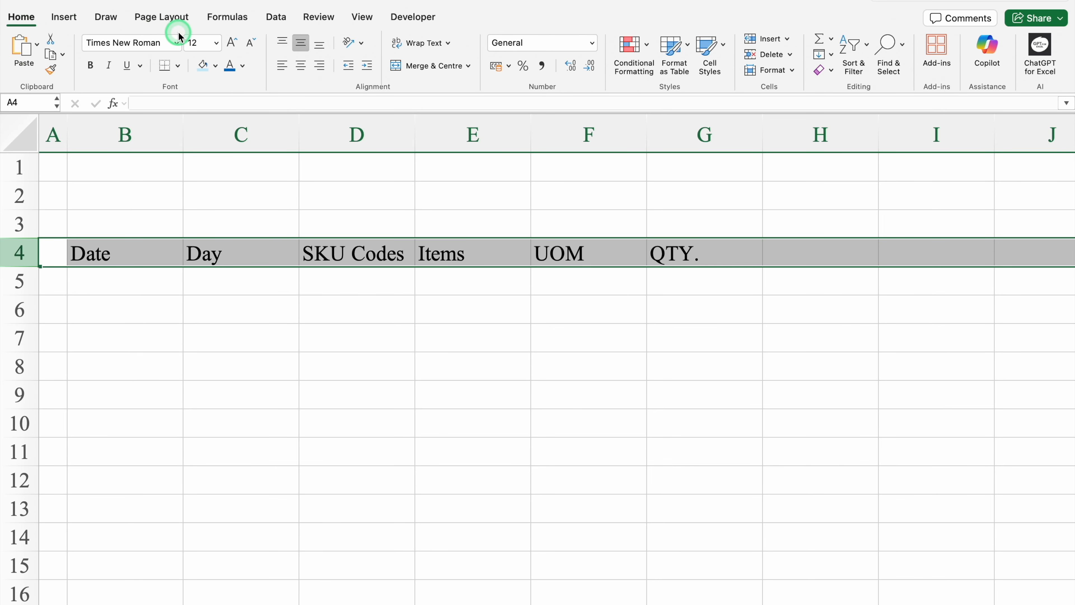
left_click(301, 66)
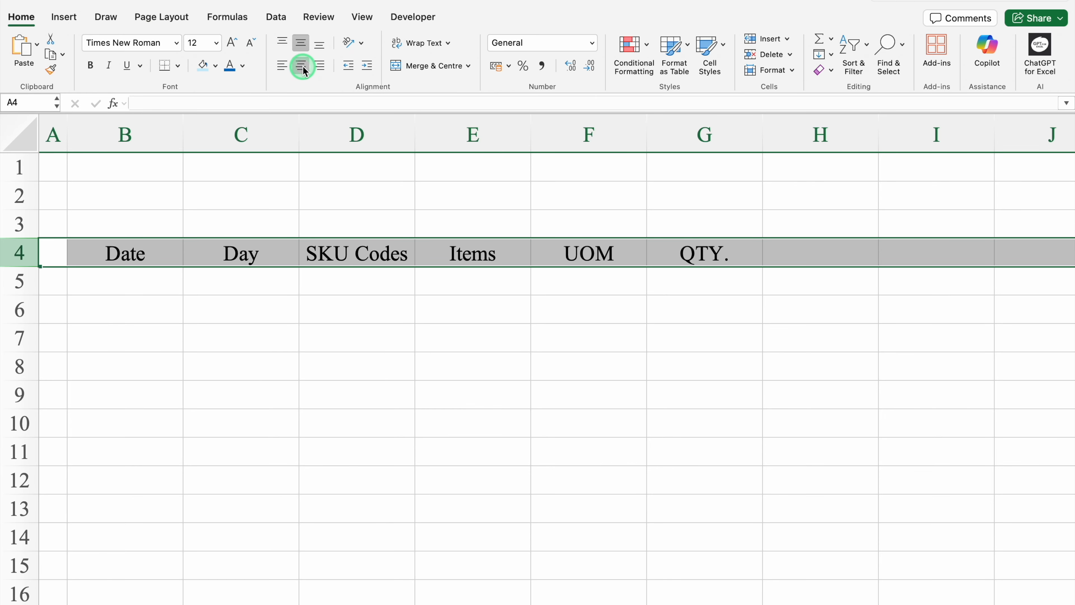
left_click(176, 43)
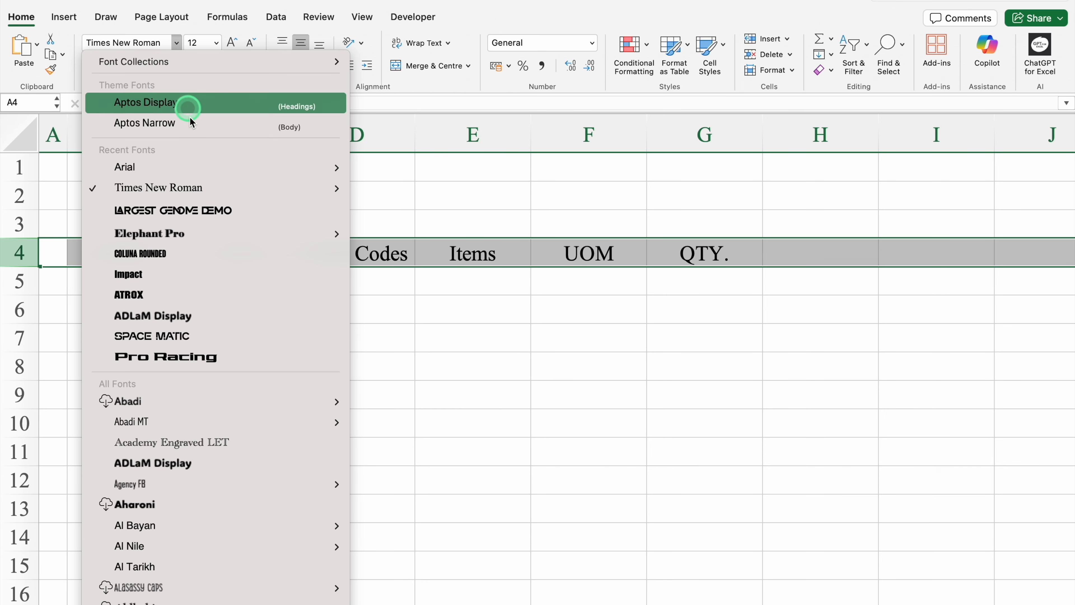
mouse_move(209, 165)
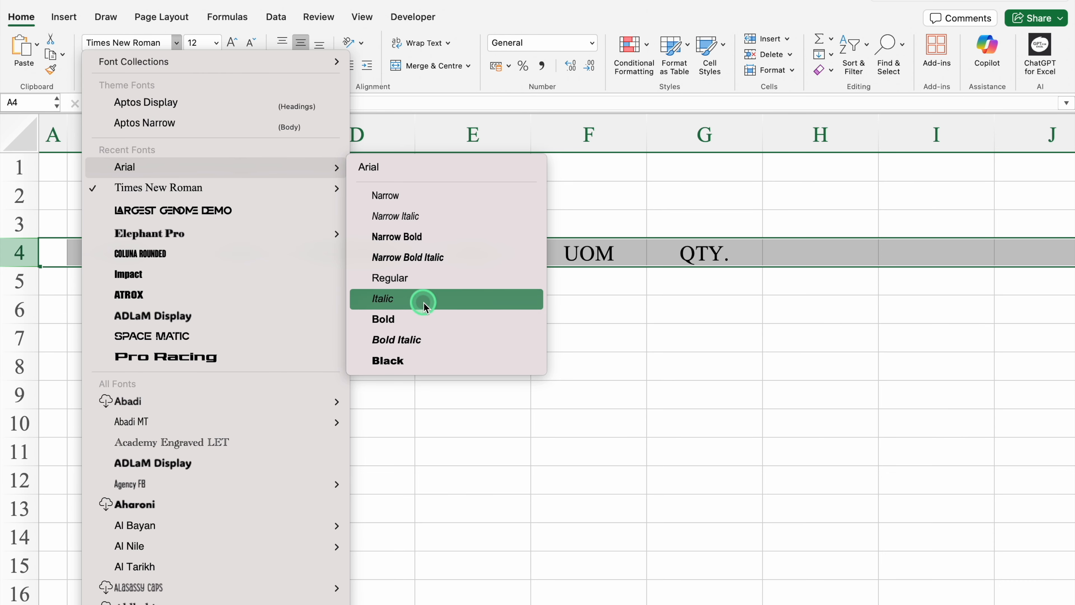
left_click(427, 318)
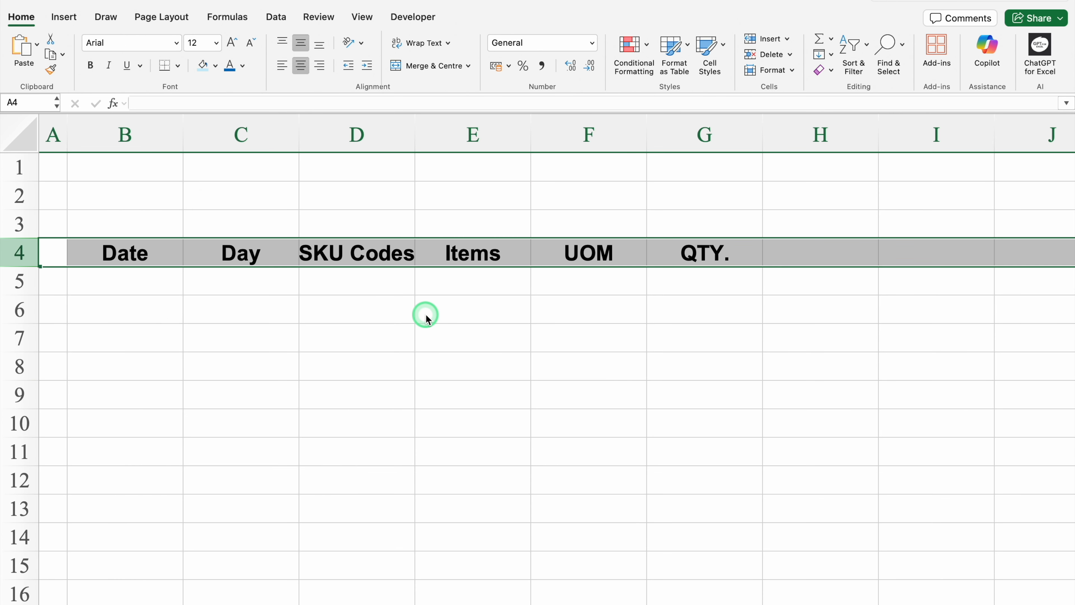
double_click(415, 127)
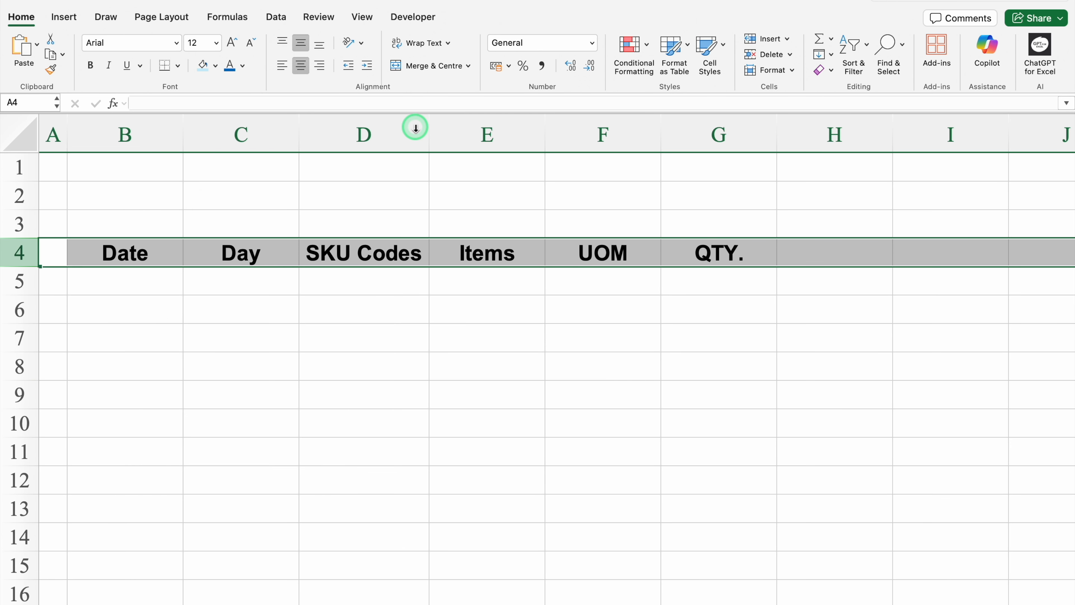
Step: Centre column B and fill B5:B14 with consecutive dates from 01/10/25 to 10/10/25
left_click(141, 135)
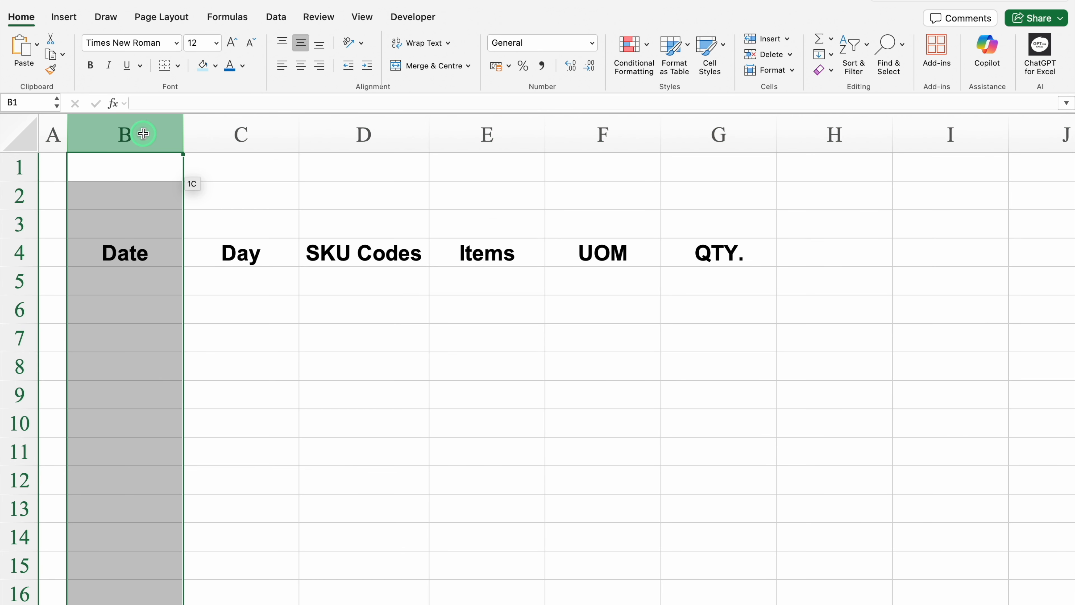
left_click(306, 70)
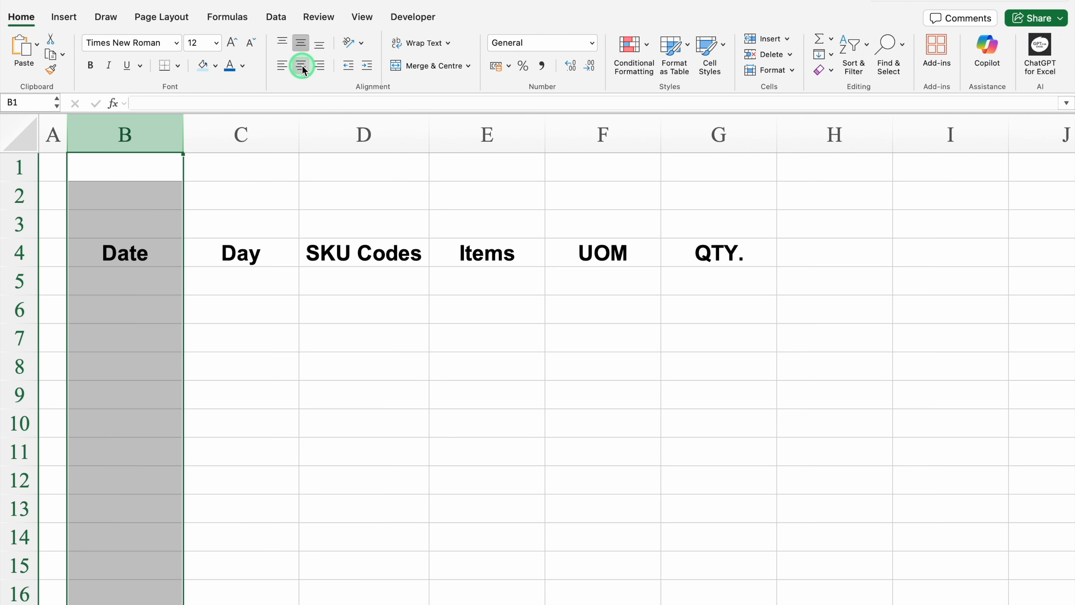
left_click(160, 283)
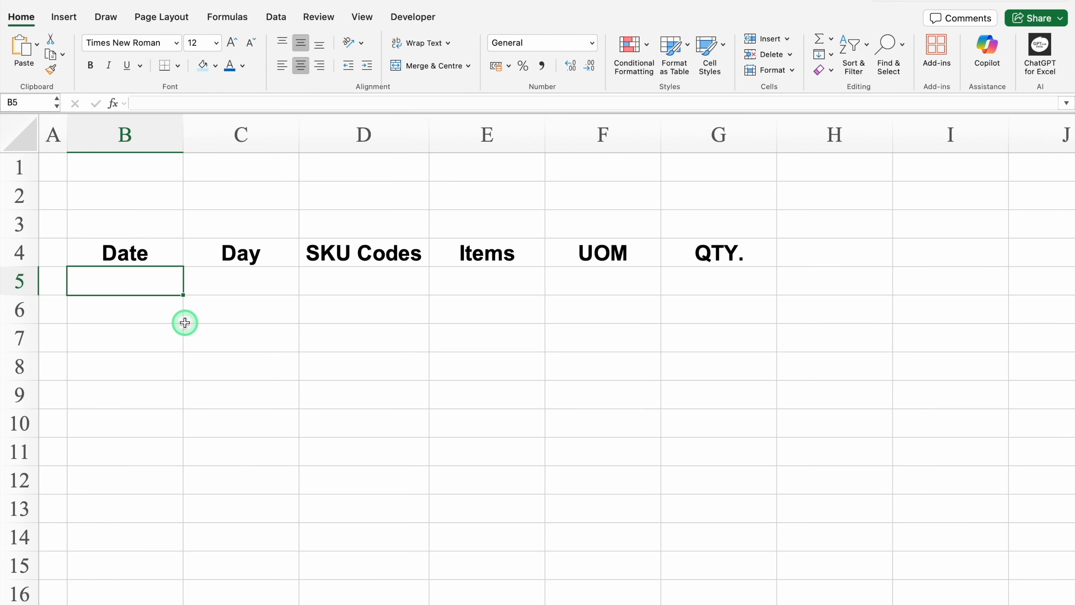
type("01/10/25 02/10/25 03/10/25 04/10/25 05/10/25 06/10/25 07/10/25 08/10/25 09/10/25 10/10/25")
key("Right")
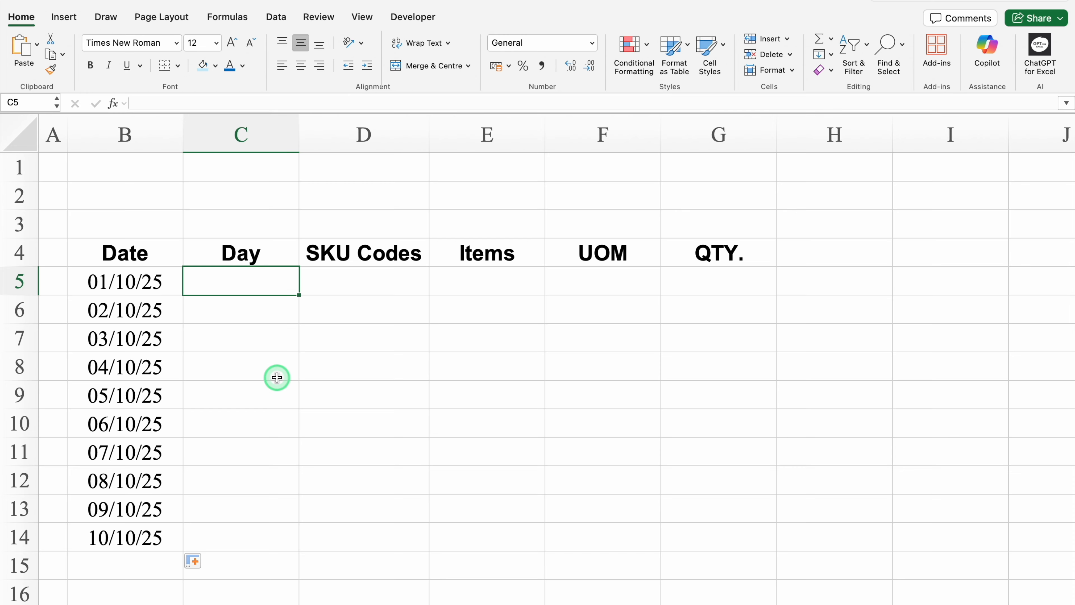
Step: Format column B as Date with the 14-Mar-12 type
left_click(144, 129)
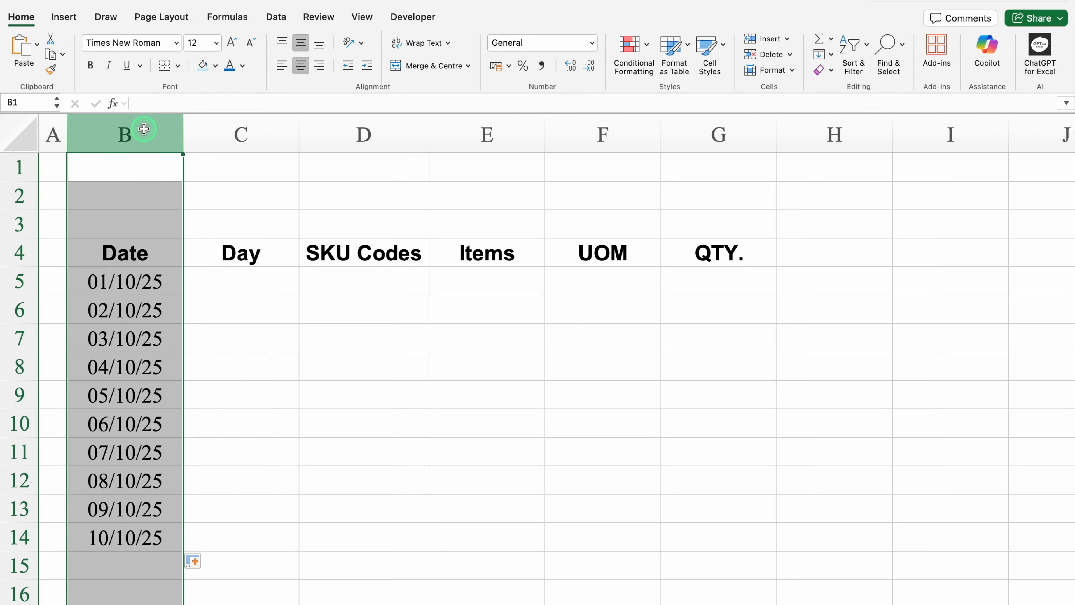
key("super+1")
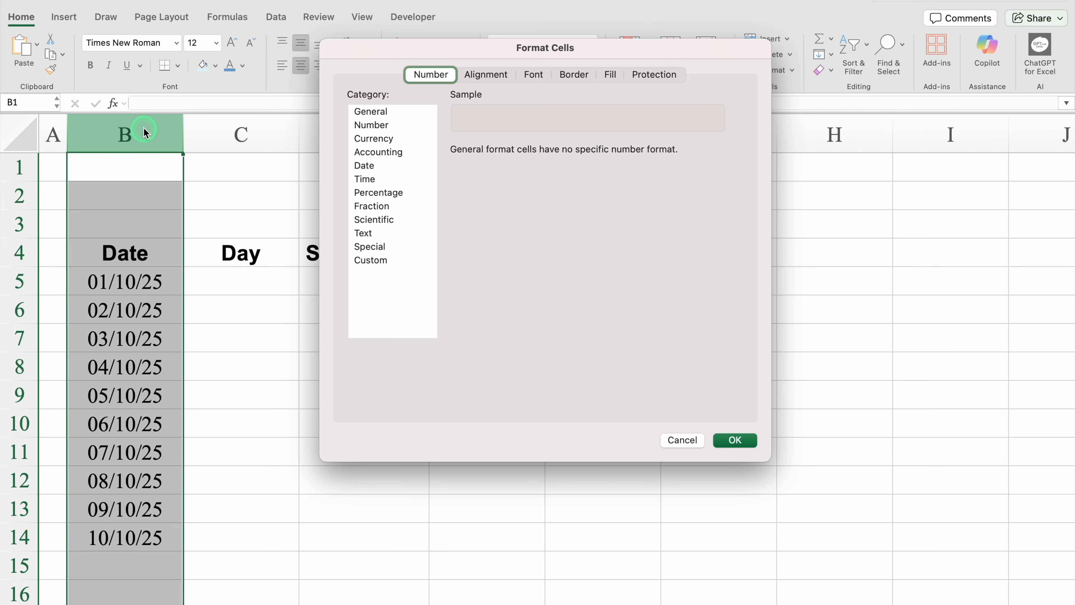
left_click(365, 167)
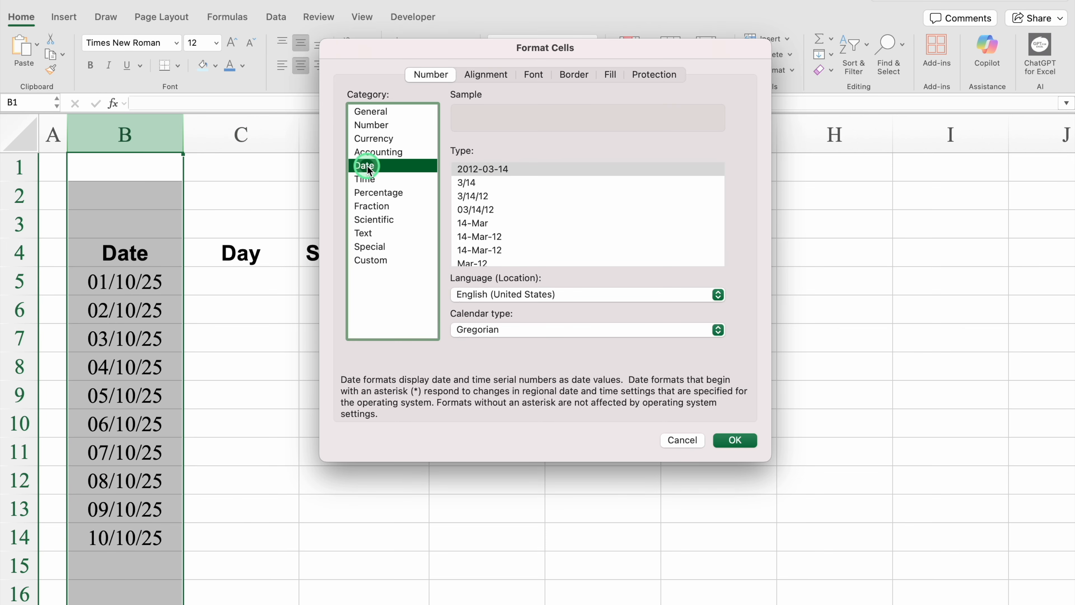
left_click(495, 237)
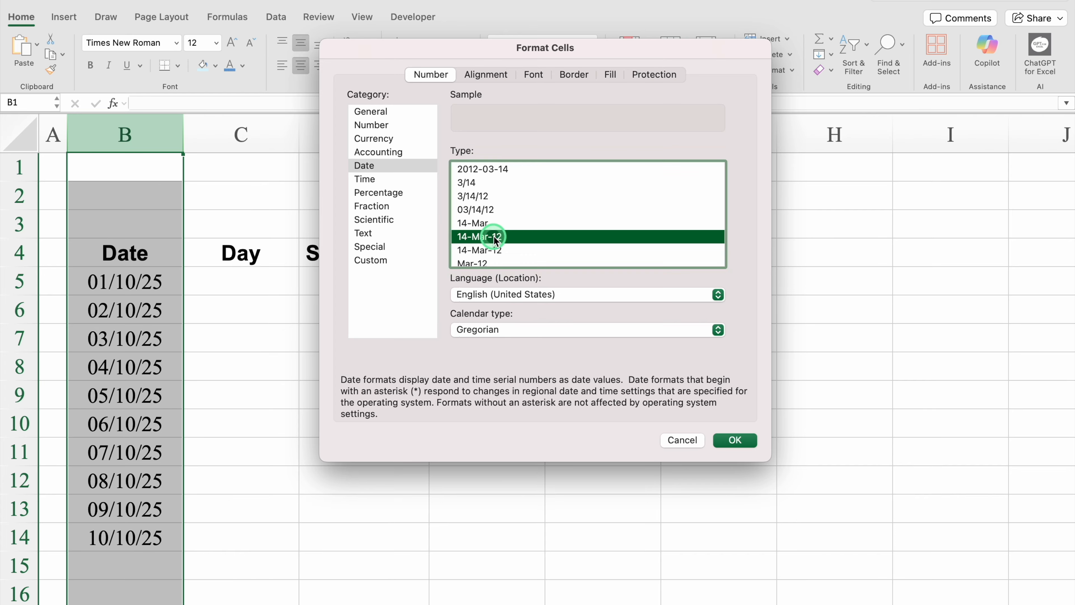
left_click(736, 440)
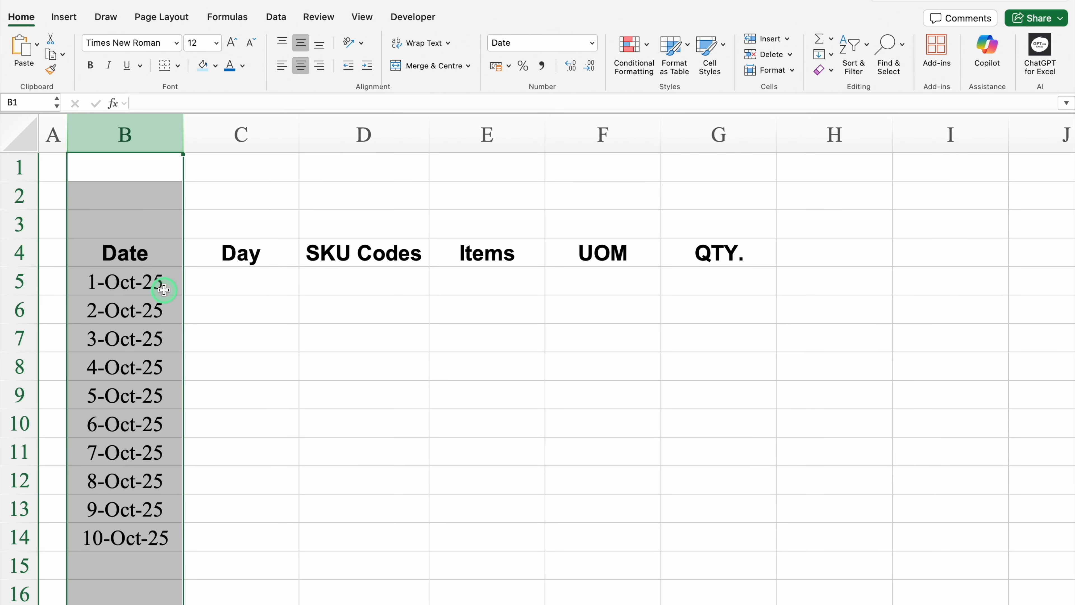
Step: Enter the formula =TEXT(B5,"DDD") in C5 to derive the weekday from the date
left_click(226, 285)
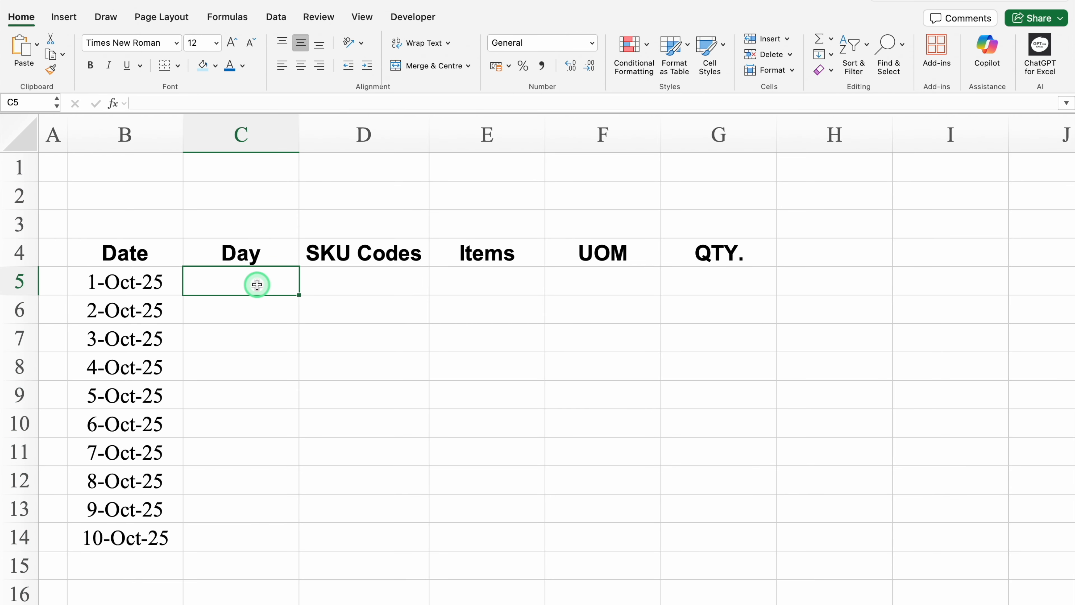
type("=T")
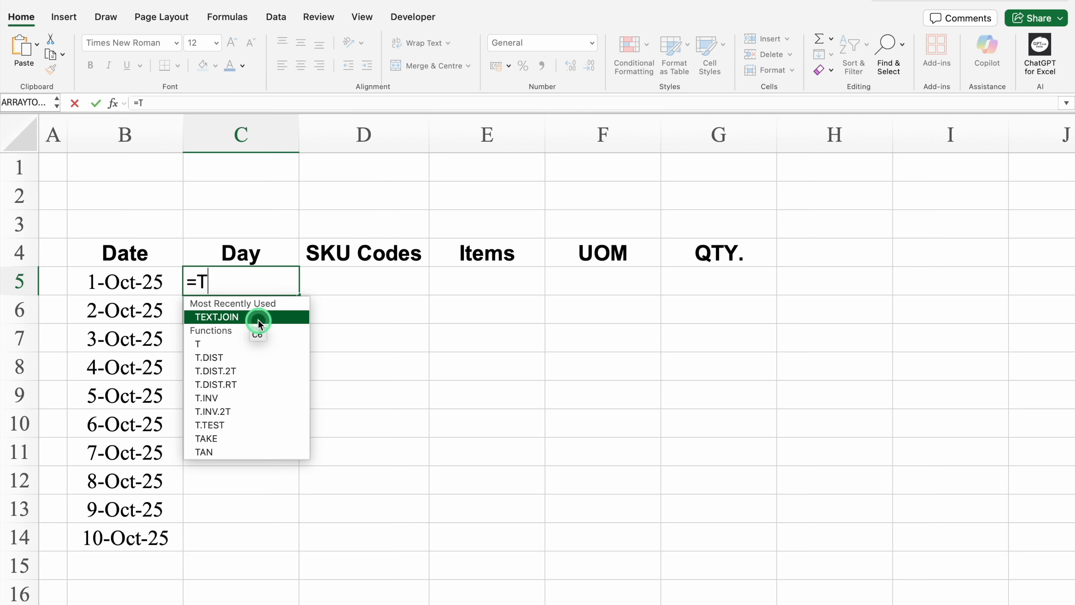
type("ext")
double_click(250, 356)
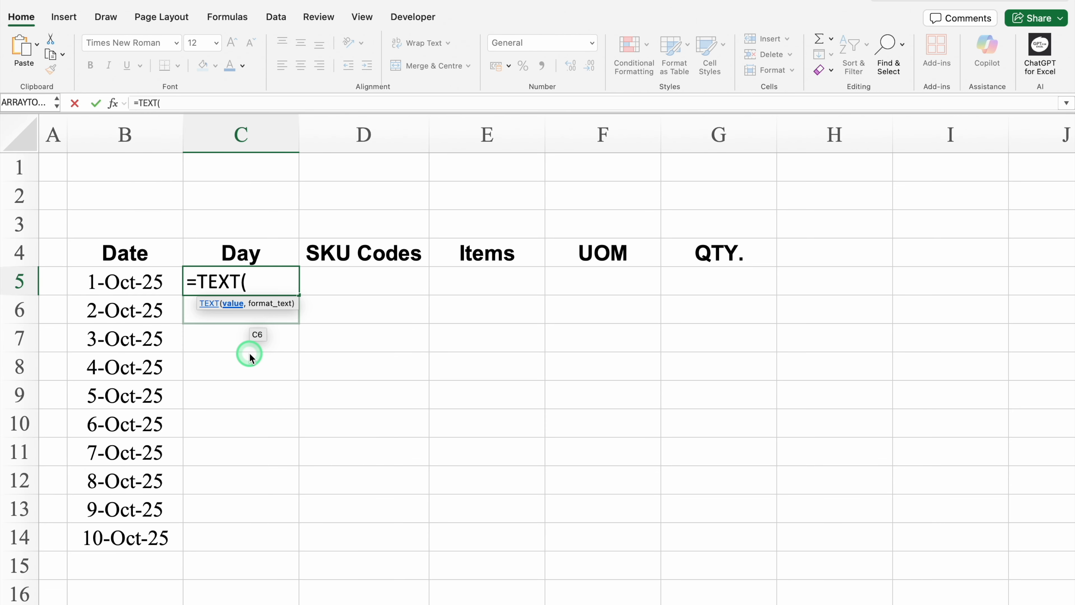
left_click(156, 283)
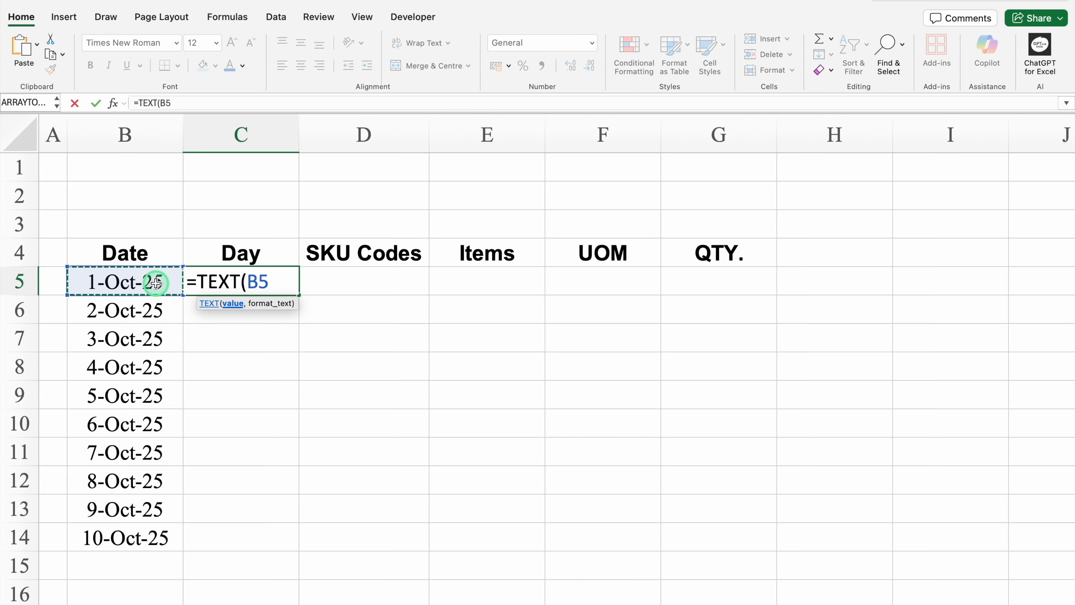
type(",")
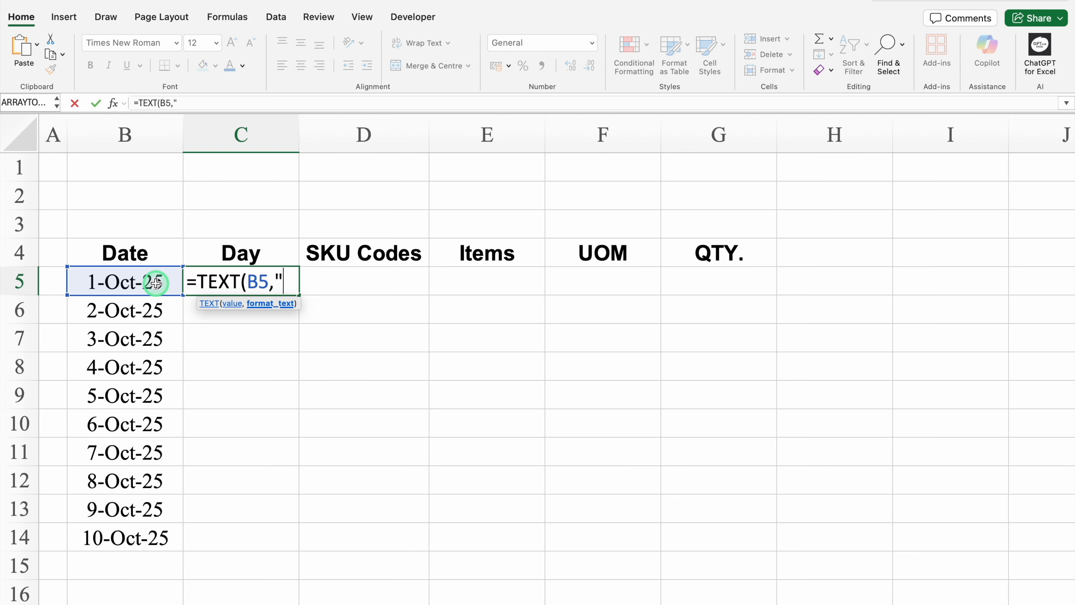
type("\"DDD")
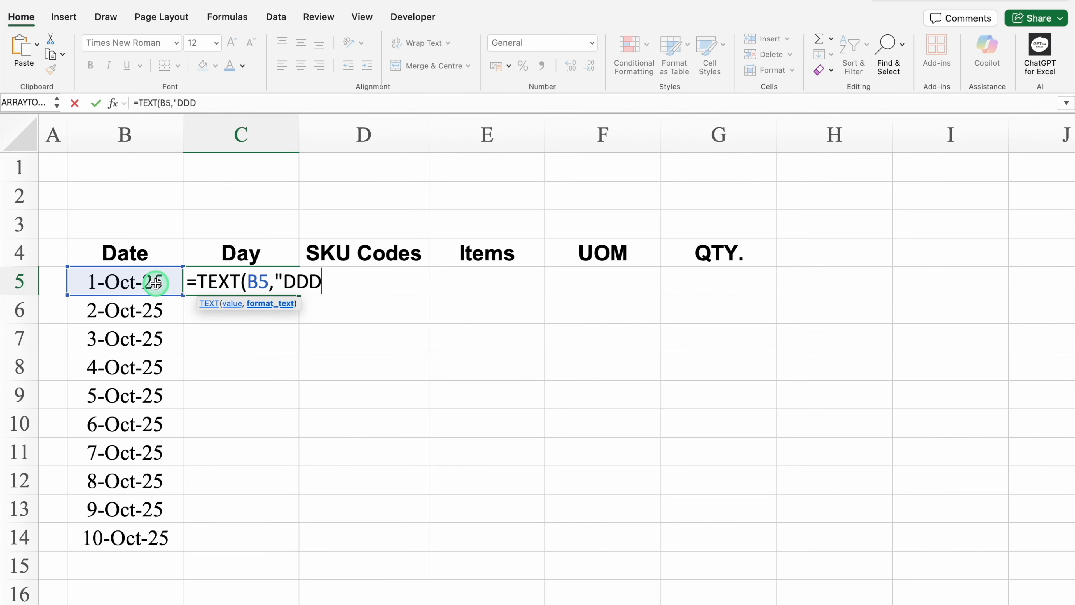
type("\")")
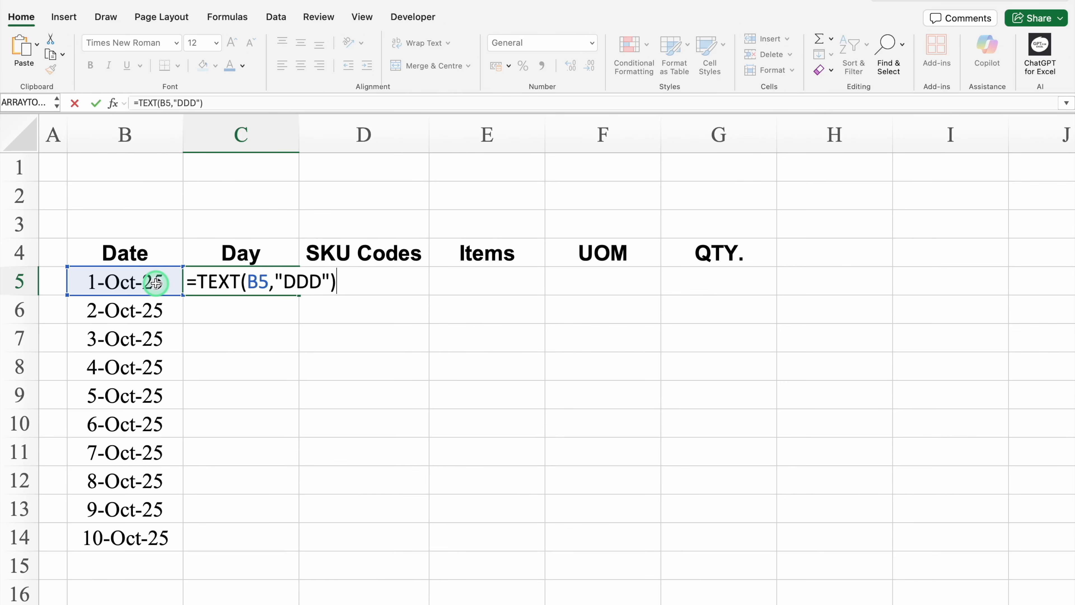
key("Return")
Step: Check the Day formula in C5 against an empty date by clearing cell B5
left_click(254, 281)
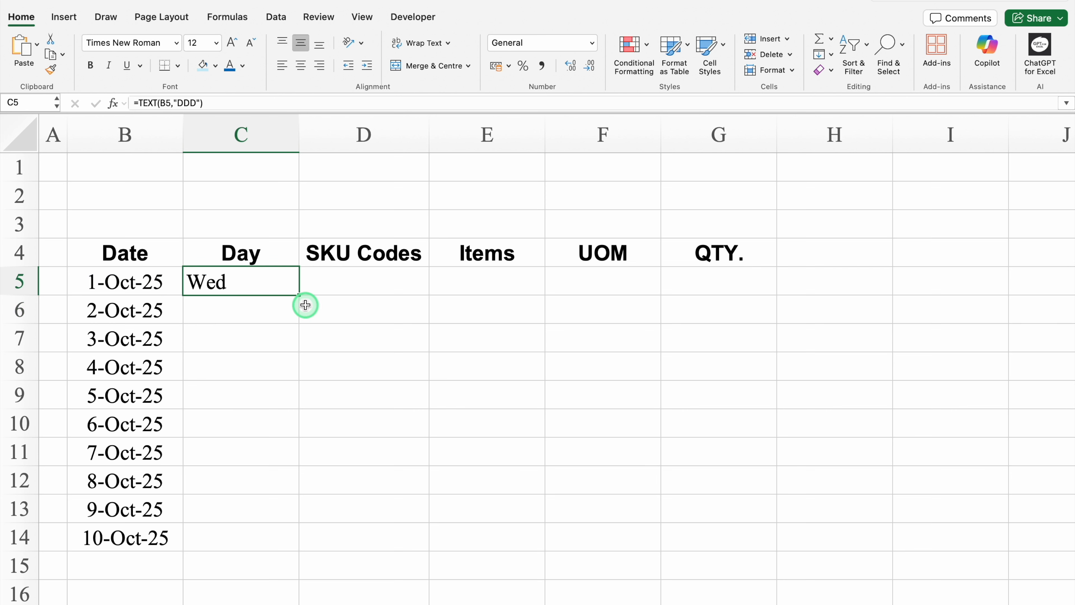
left_click(164, 279)
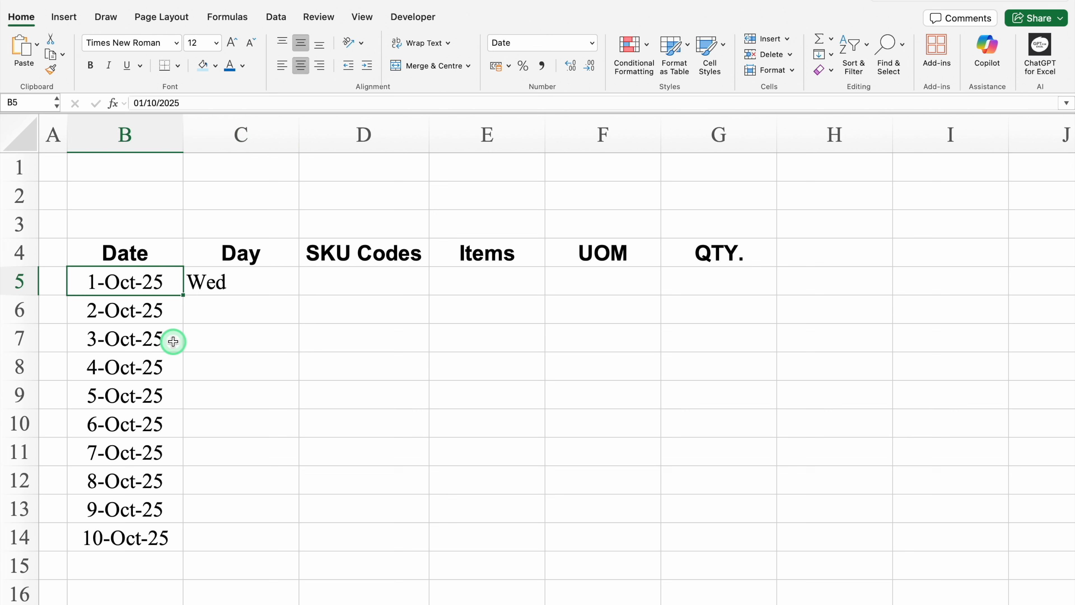
key("Delete")
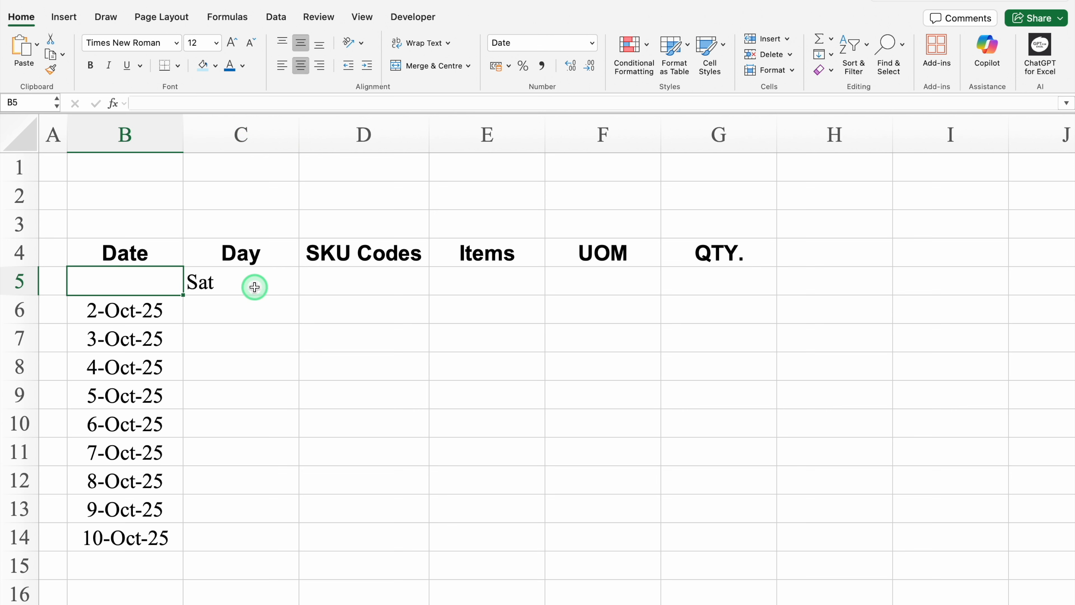
Step: Wrap the Day formula in C5 in a blank check so it reads =IF(B5="","",TEXT(B5,"DDD"))
left_click(242, 283)
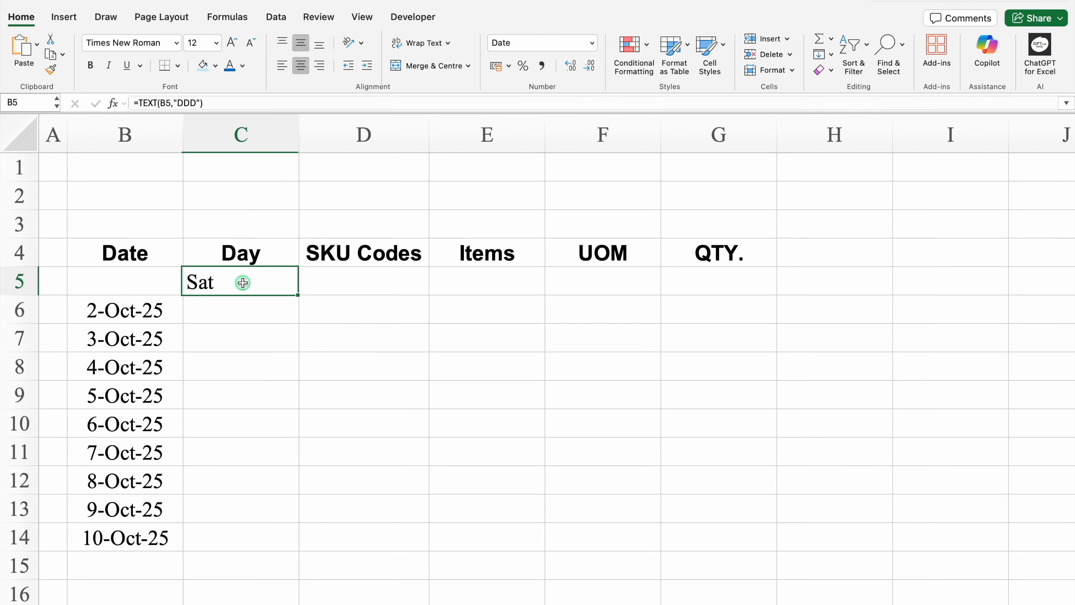
double_click(243, 283)
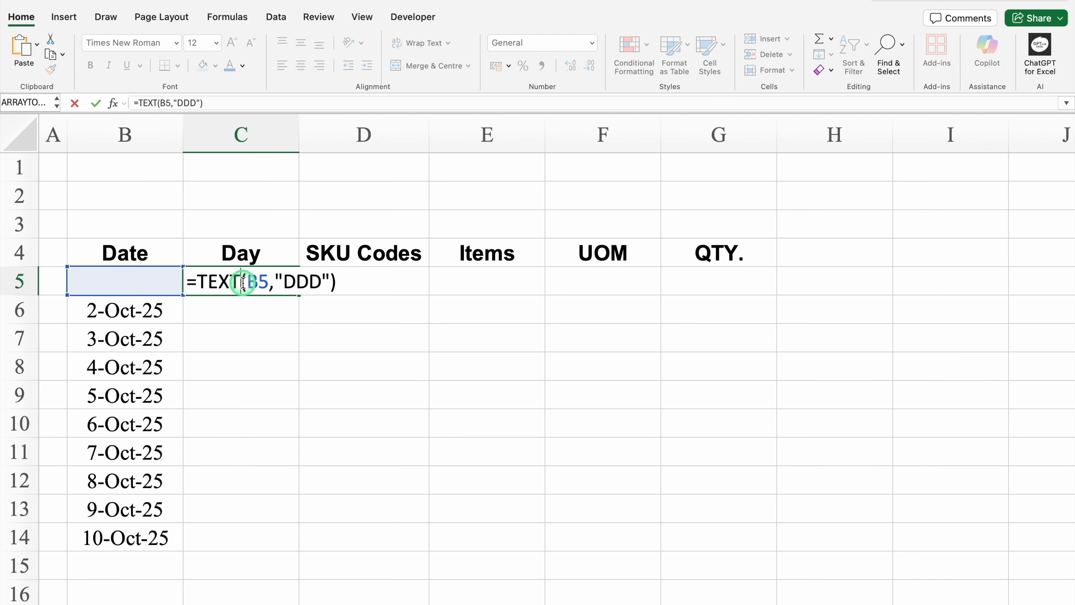
left_click(195, 281)
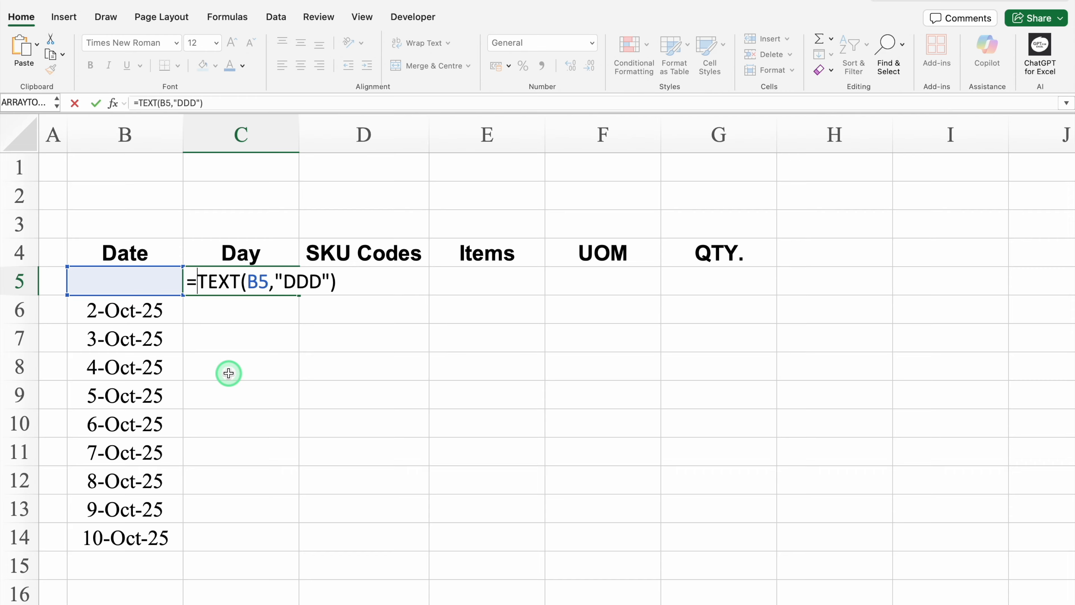
type("IF")
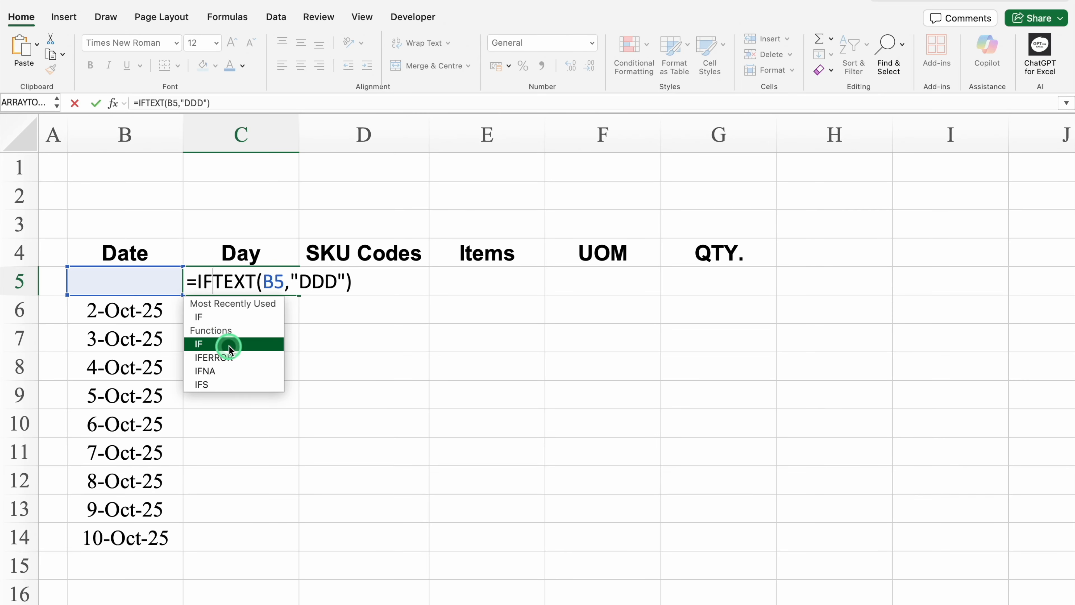
double_click(223, 317)
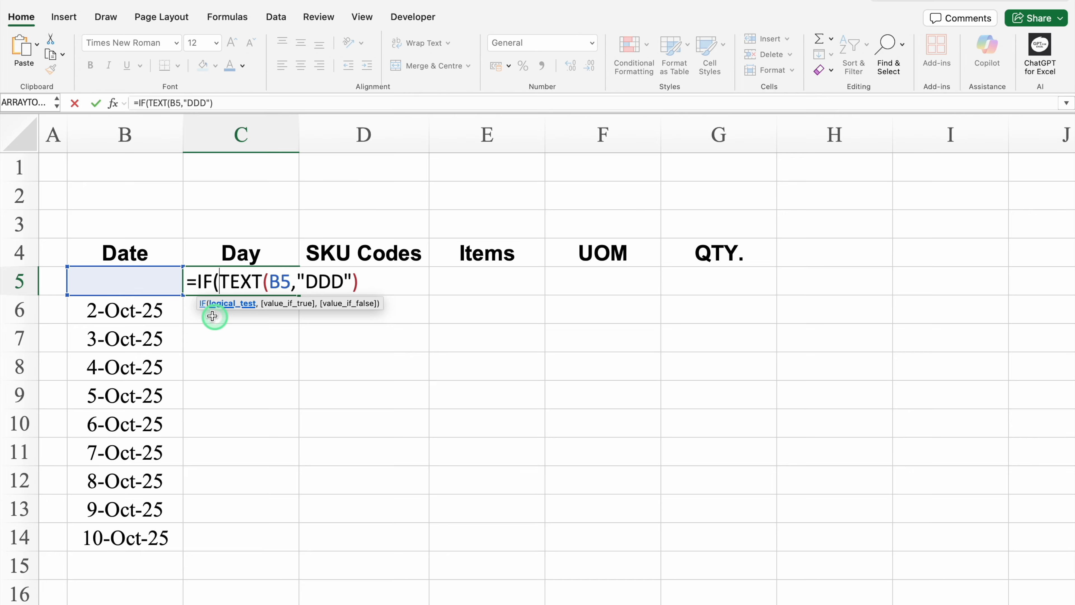
left_click(146, 276)
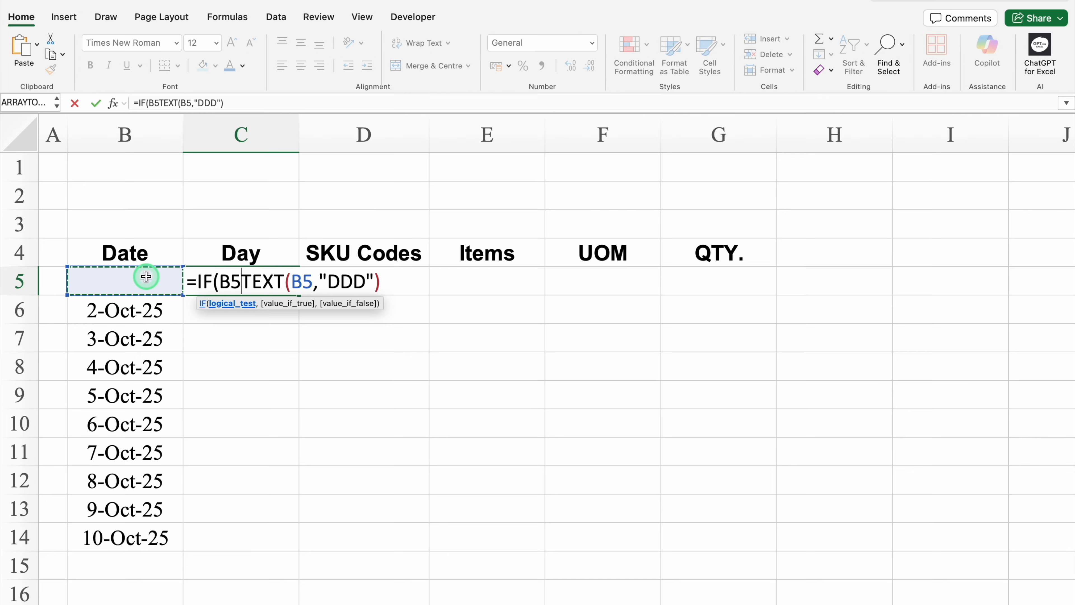
type("=")
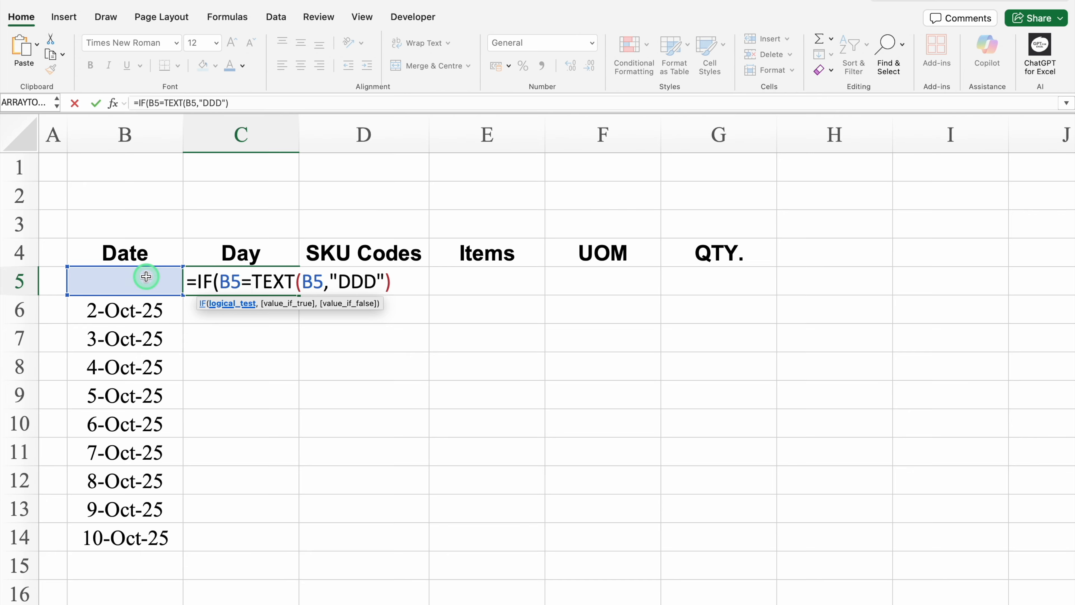
type("\"\"")
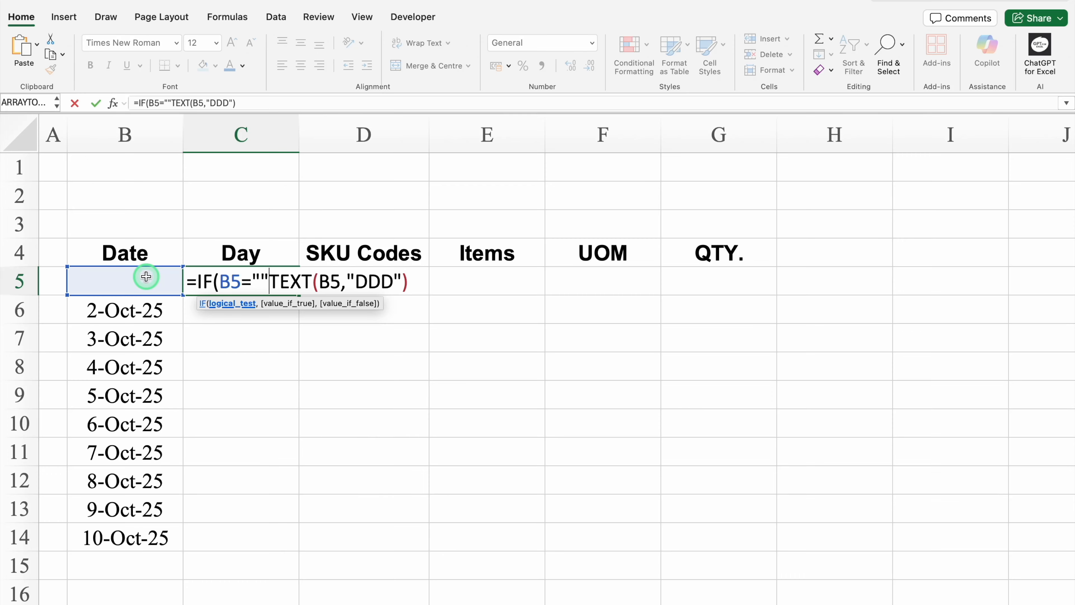
type(",")
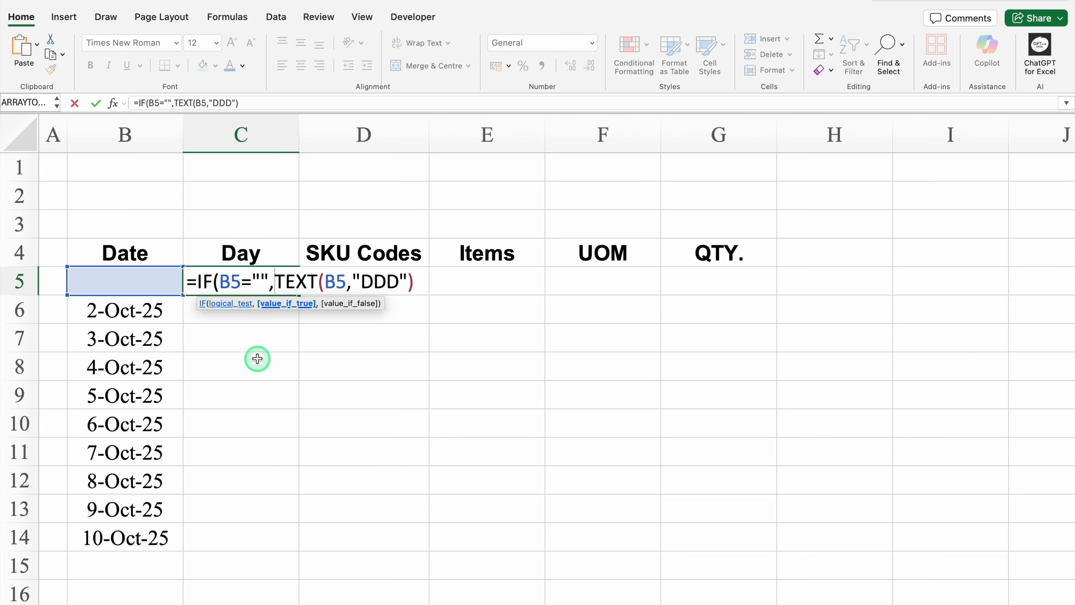
type("\"\"")
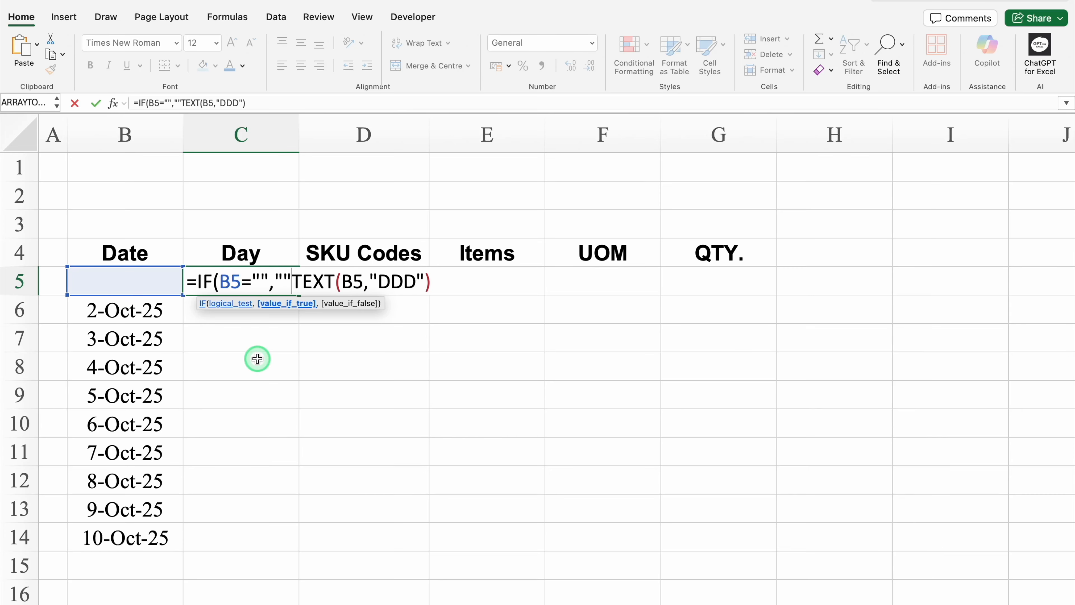
type(",")
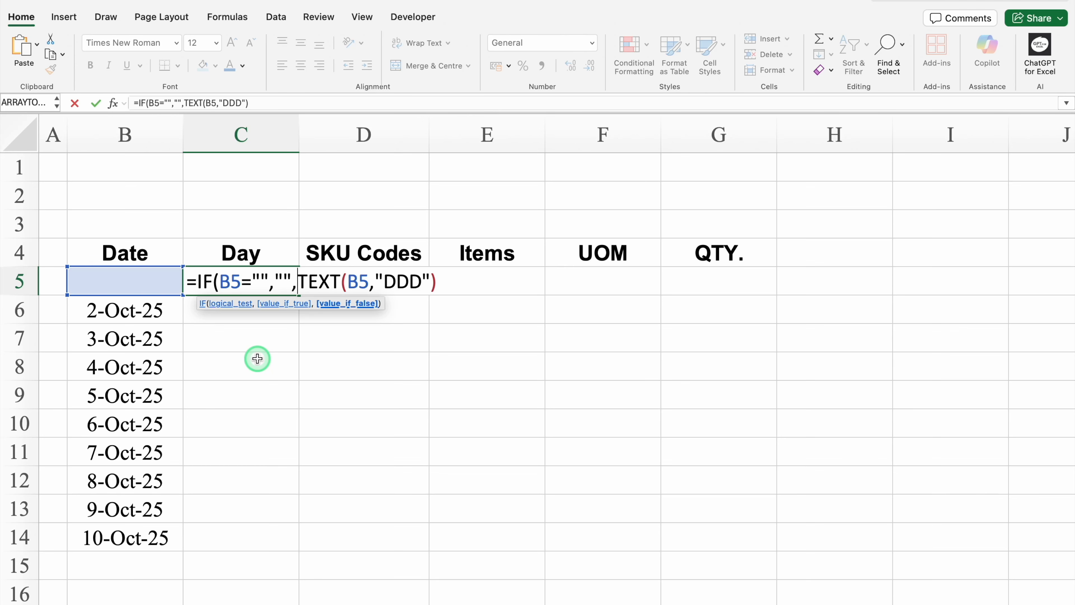
left_click(437, 281)
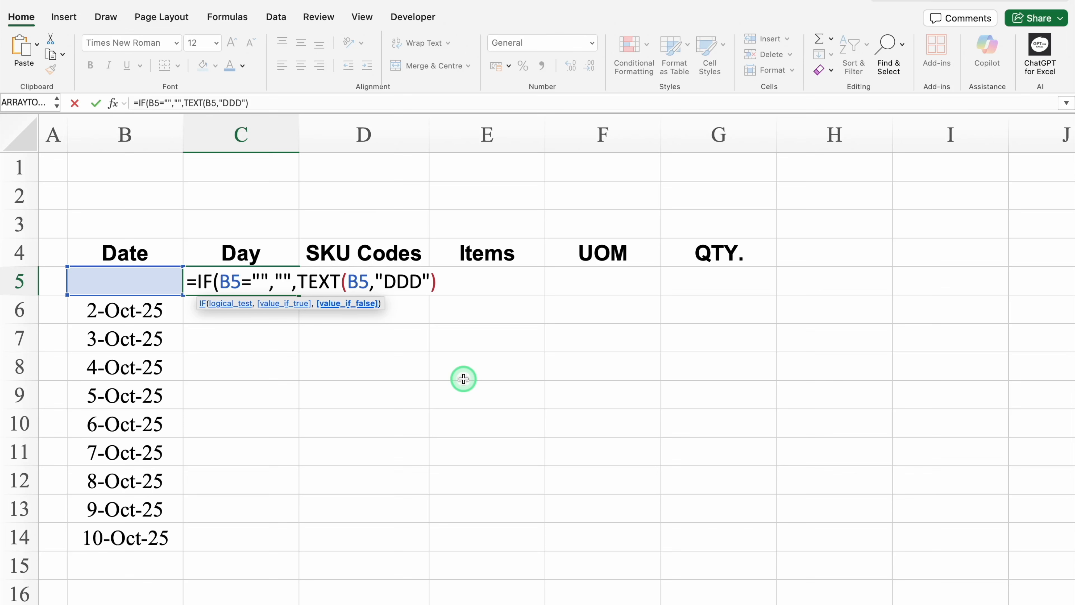
type(")")
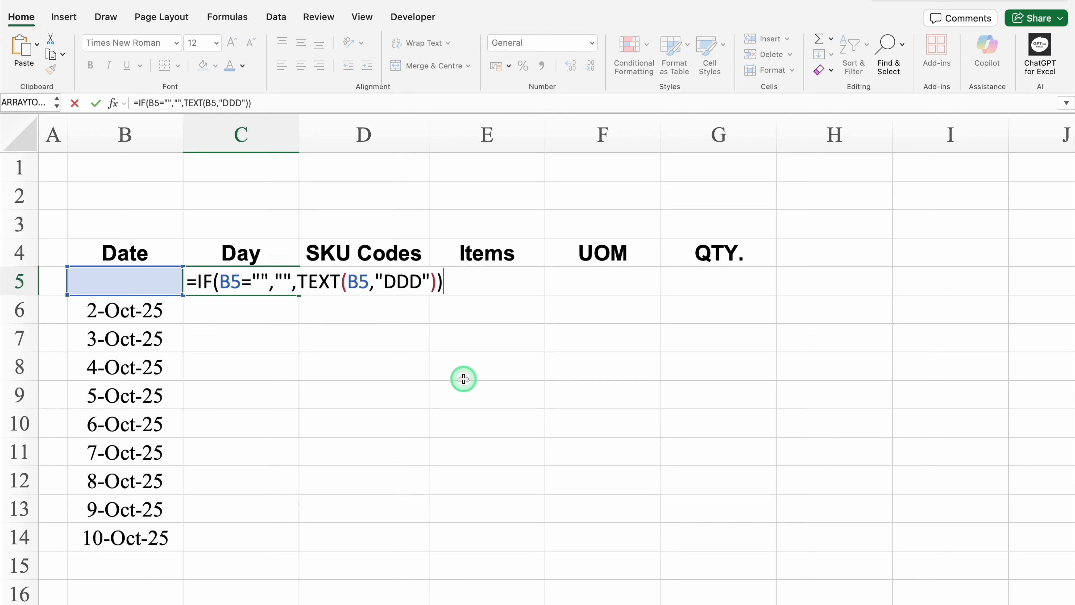
key("Return")
Step: Fill the Day formula from C5 down to C14 and restore the date 1-Oct-25 in B5 by extending the date series upward
left_click(247, 276)
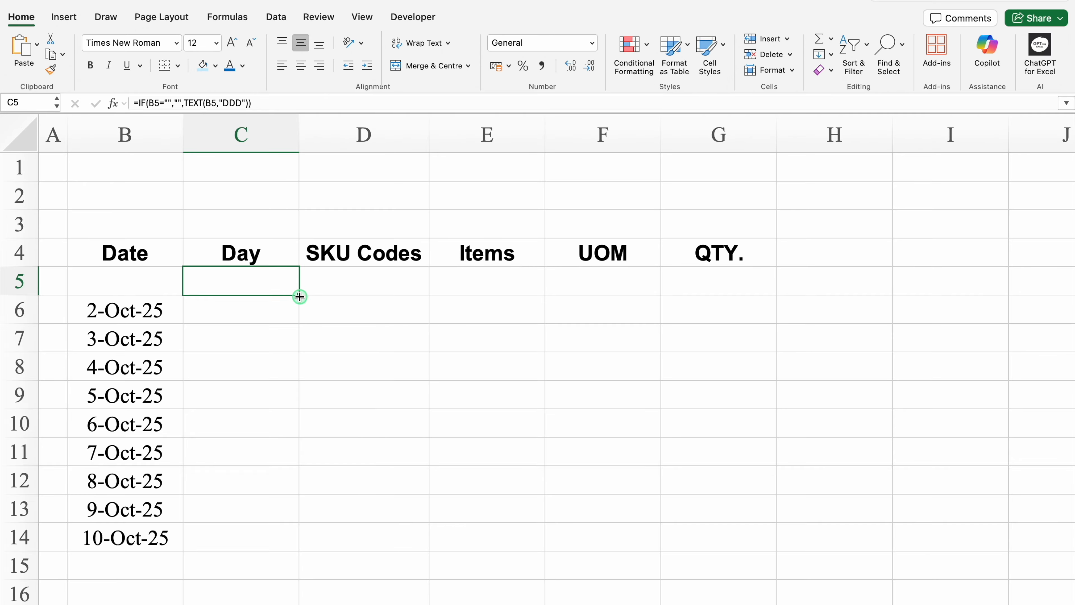
double_click(300, 297)
left_click(149, 283)
left_click(159, 308)
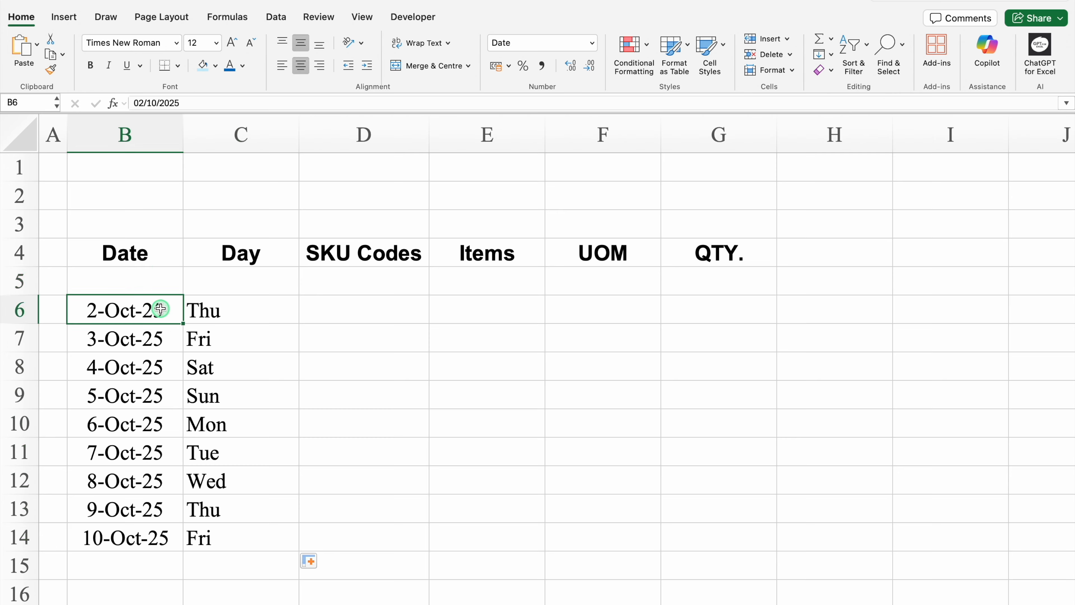
left_click_drag(183, 324, 183, 282)
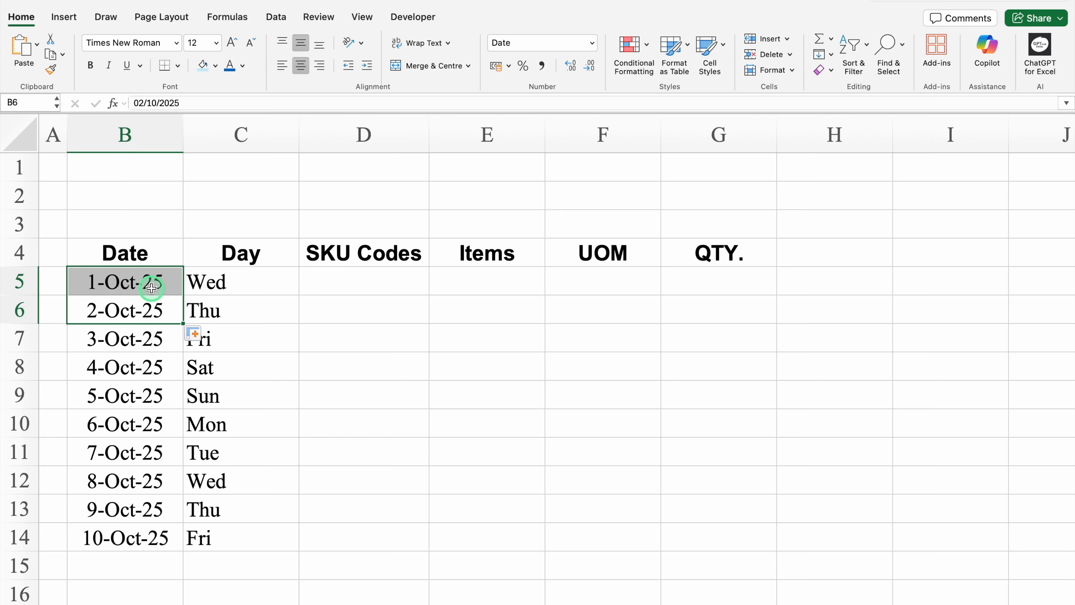
left_click(181, 283)
left_click(280, 291)
Step: Apply all borders to the table range B4:G14
left_click(150, 253)
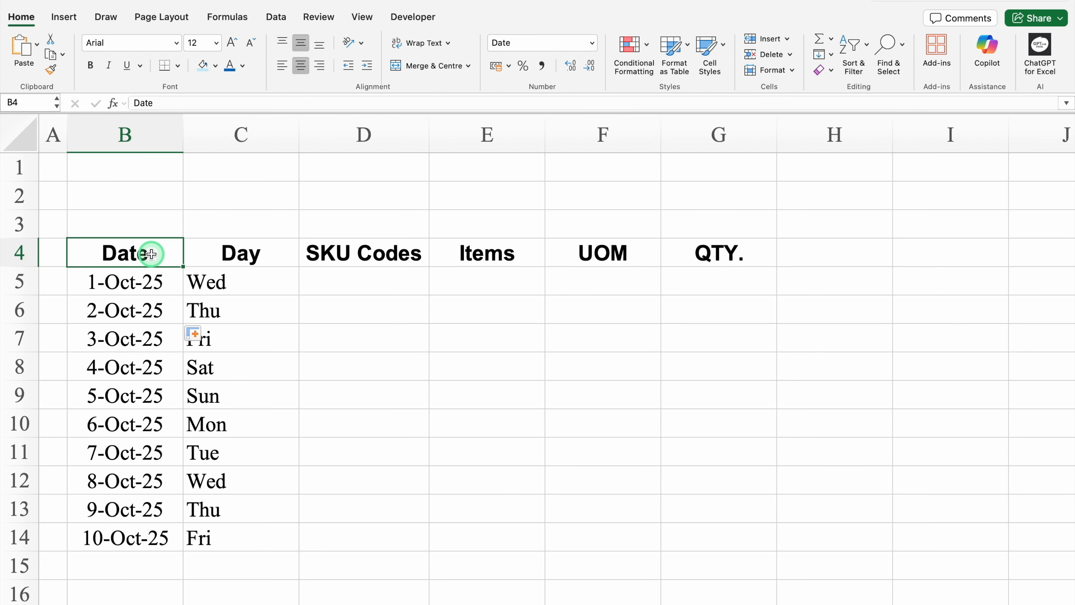
key("shift+Down")
key("shift+Down")
key("shift+Down")
key("shift+Down")
key("shift+Down")
key("shift+Down")
key("shift+Down")
key("shift+Down")
key("shift+Down")
key("shift+Down")
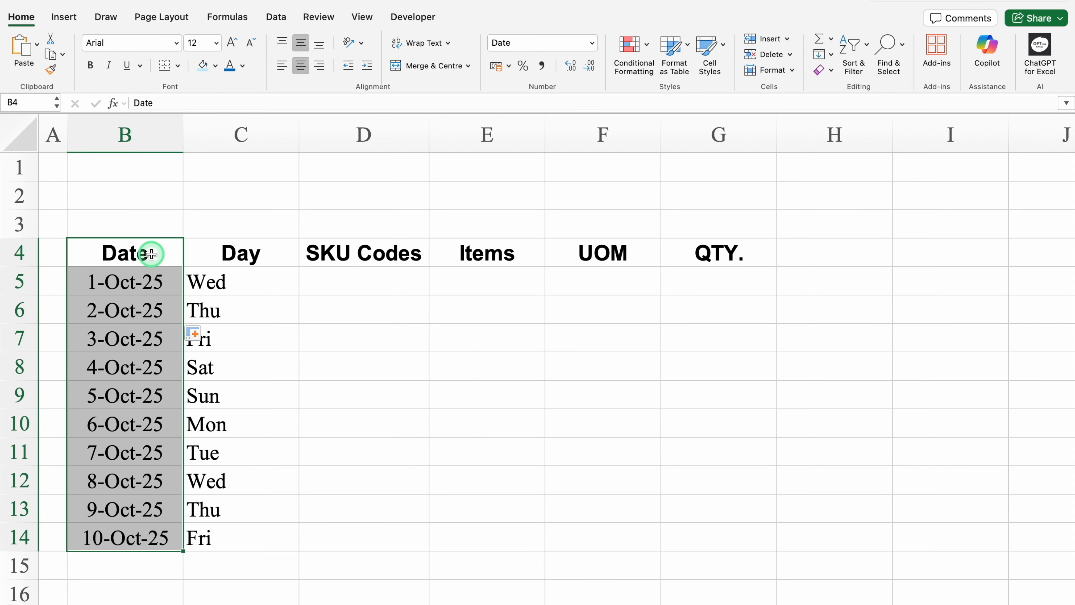
key("ctrl+shift+Right")
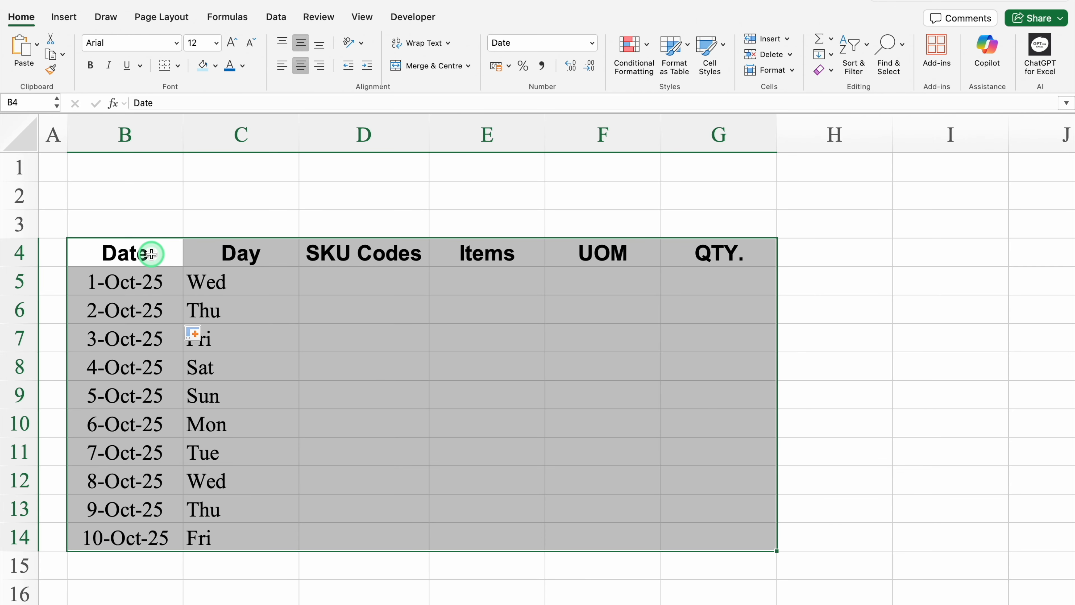
left_click(176, 65)
left_click(214, 196)
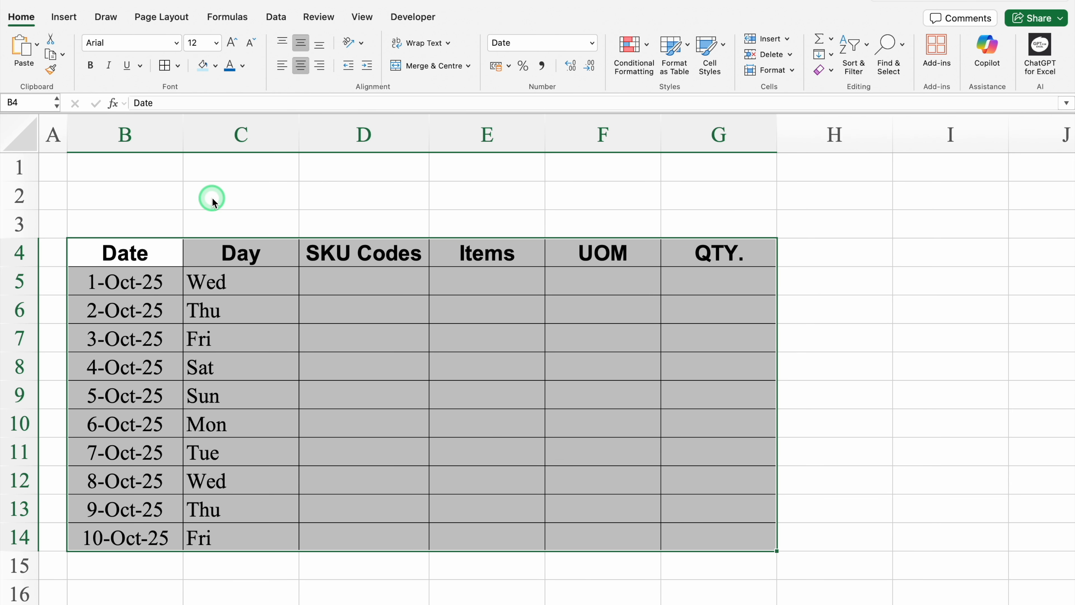
Step: Fill the header cells B4:G4 with the lightest green theme colour
left_click(157, 252)
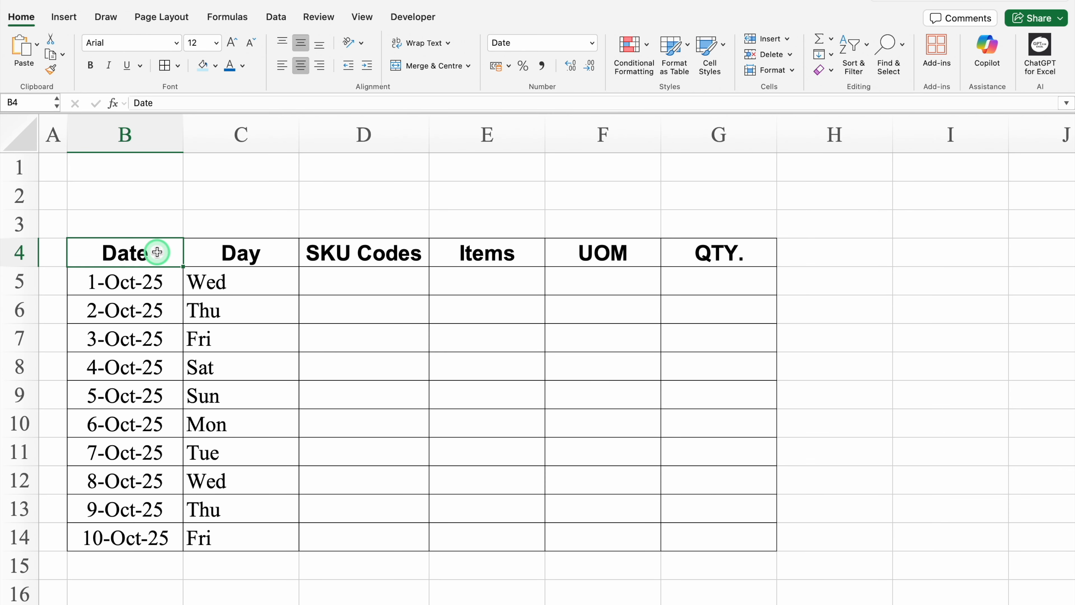
key("ctrl+shift+Right")
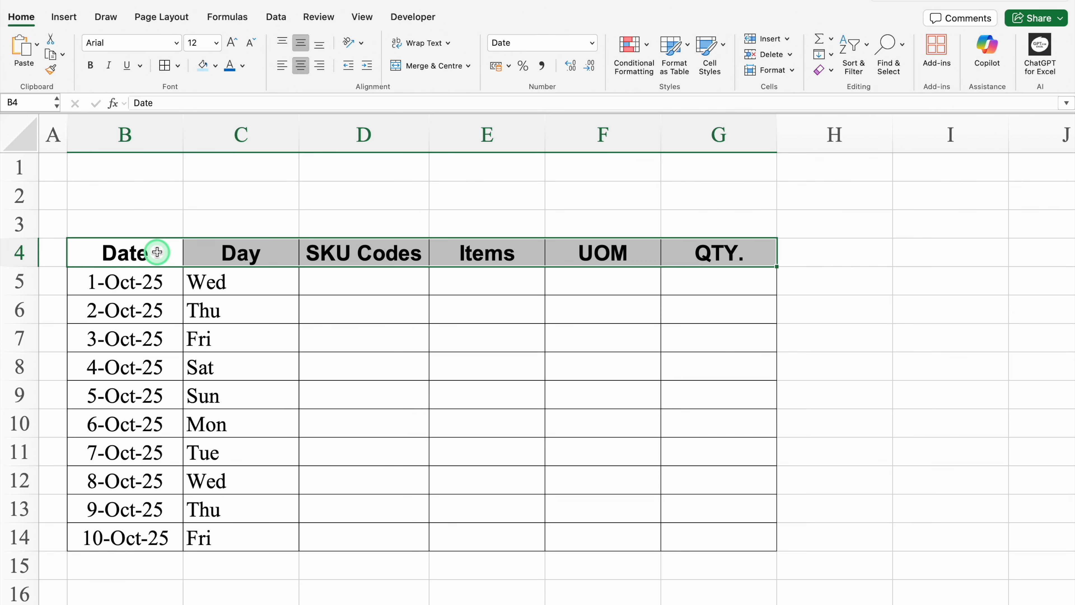
left_click(216, 66)
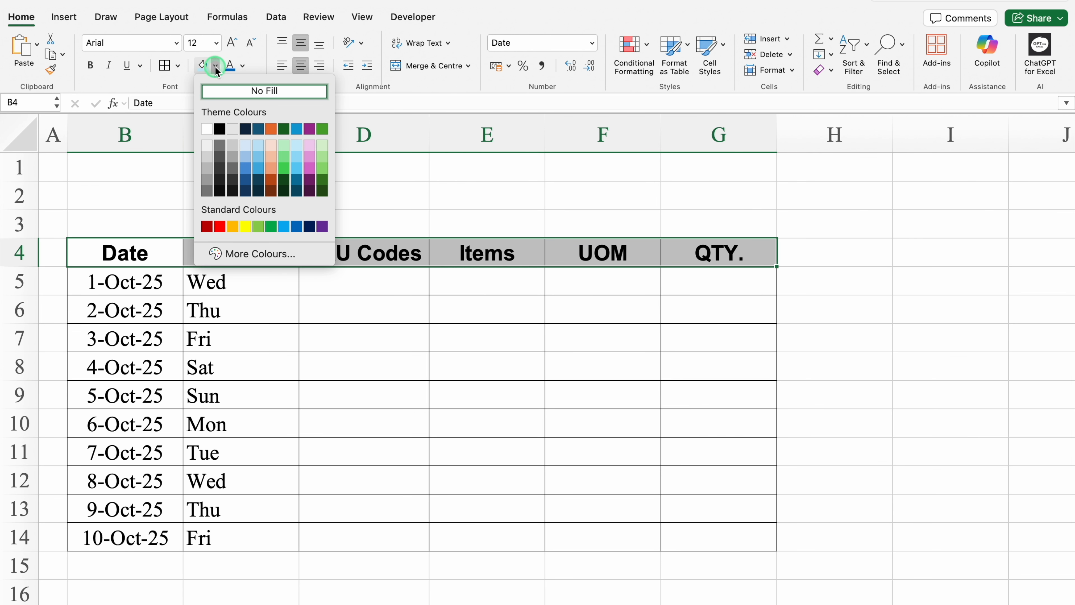
left_click(322, 150)
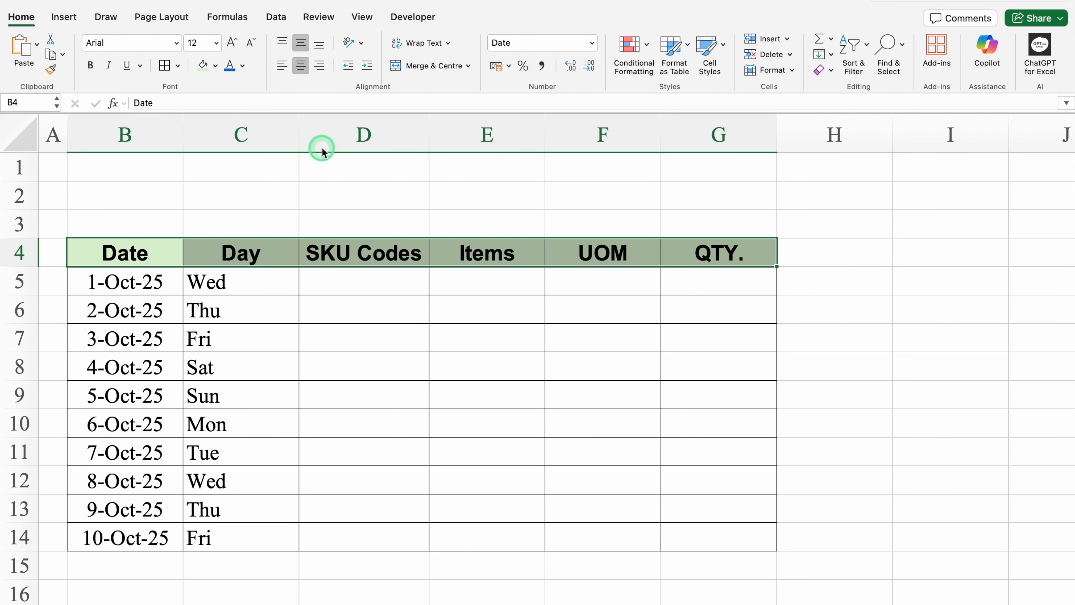
Step: Fill the cells B3:G3 above the headers with the standard green colour
left_click(151, 225)
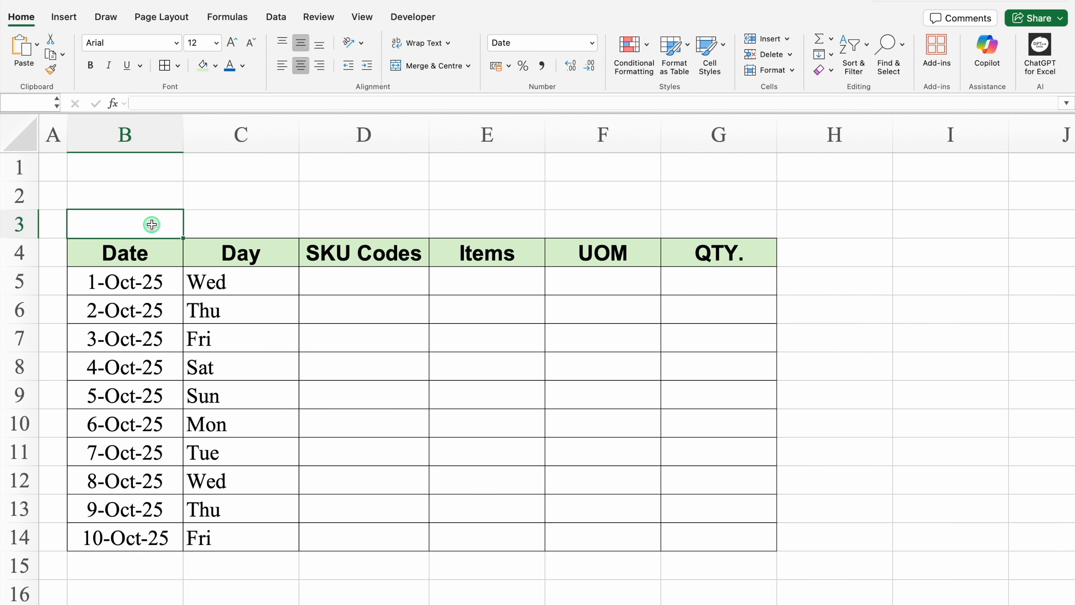
left_click_drag(152, 225, 713, 225)
left_click(216, 65)
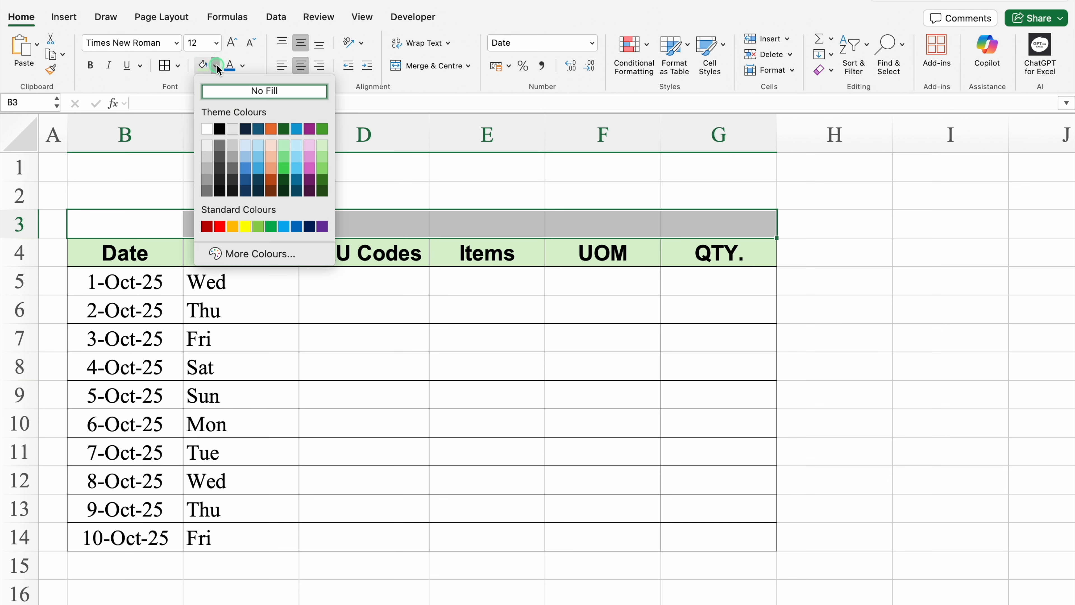
left_click(272, 227)
Step: Set the font of B3:G3 to Arial Black at size 16
left_click(176, 43)
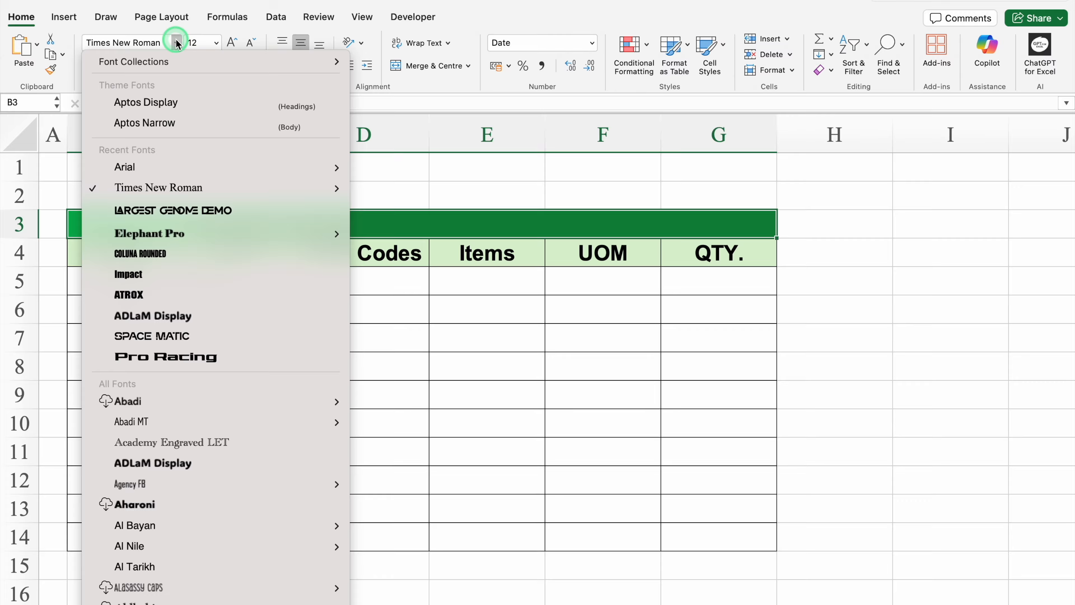
mouse_move(193, 166)
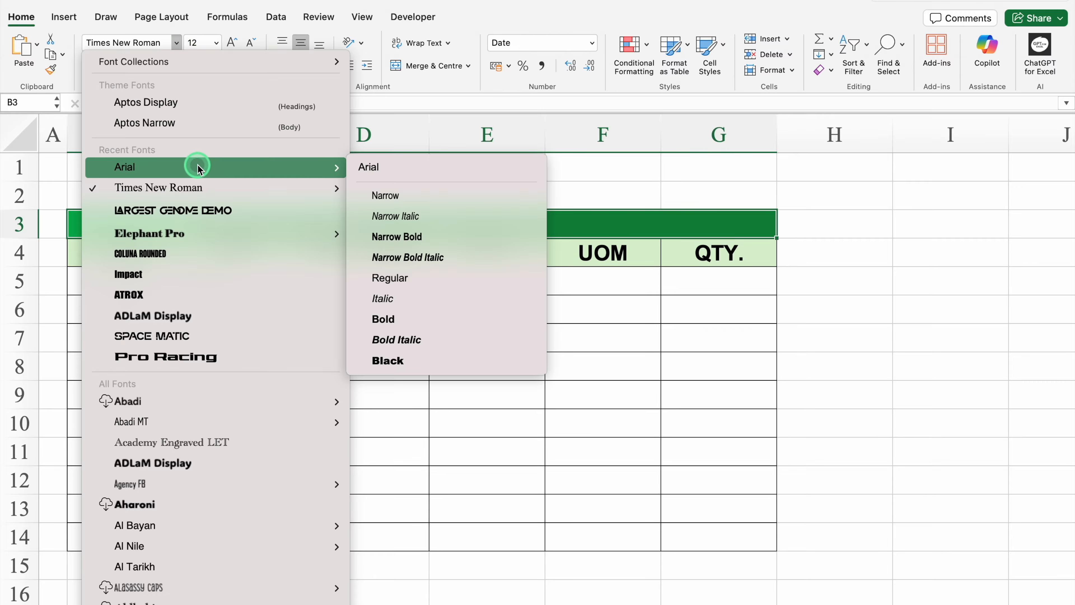
left_click(421, 362)
left_click(230, 43)
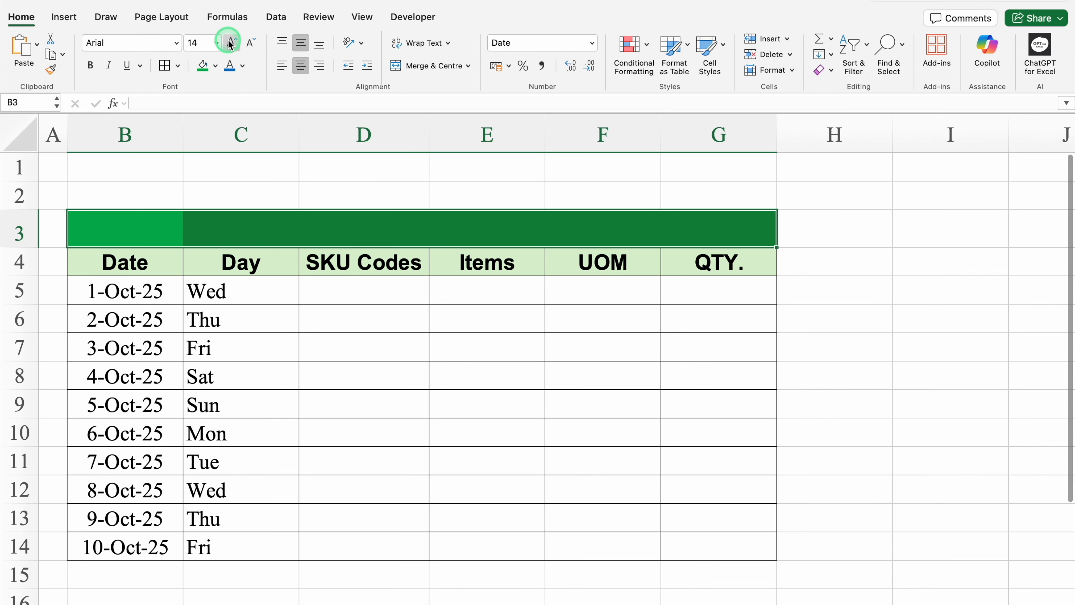
left_click(229, 42)
Step: Enter the title IN in B3 and make its text white
left_click(168, 229)
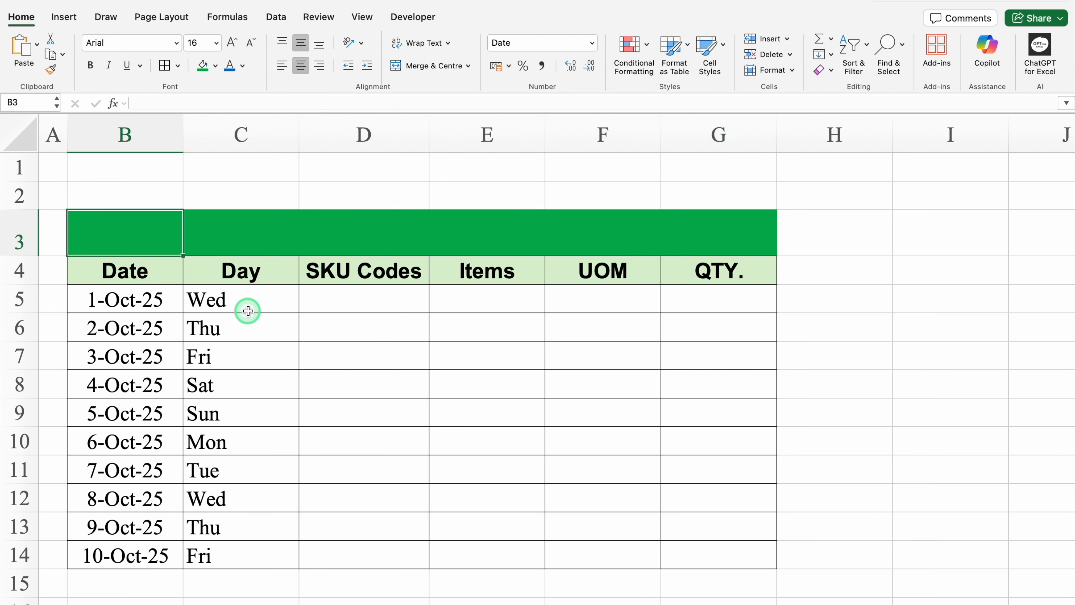
type("IN")
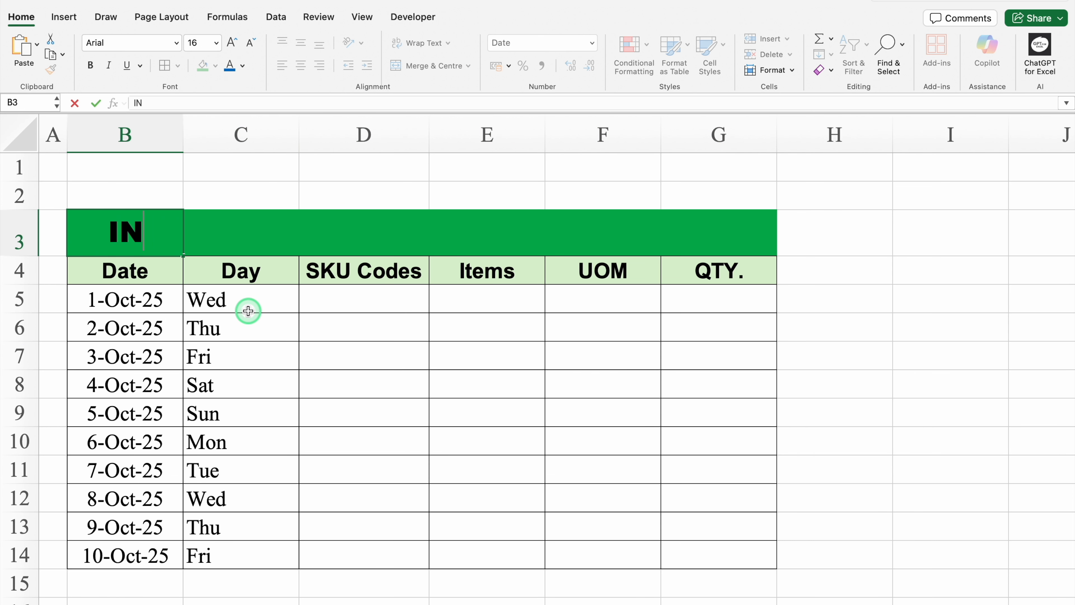
key("Return")
left_click(150, 234)
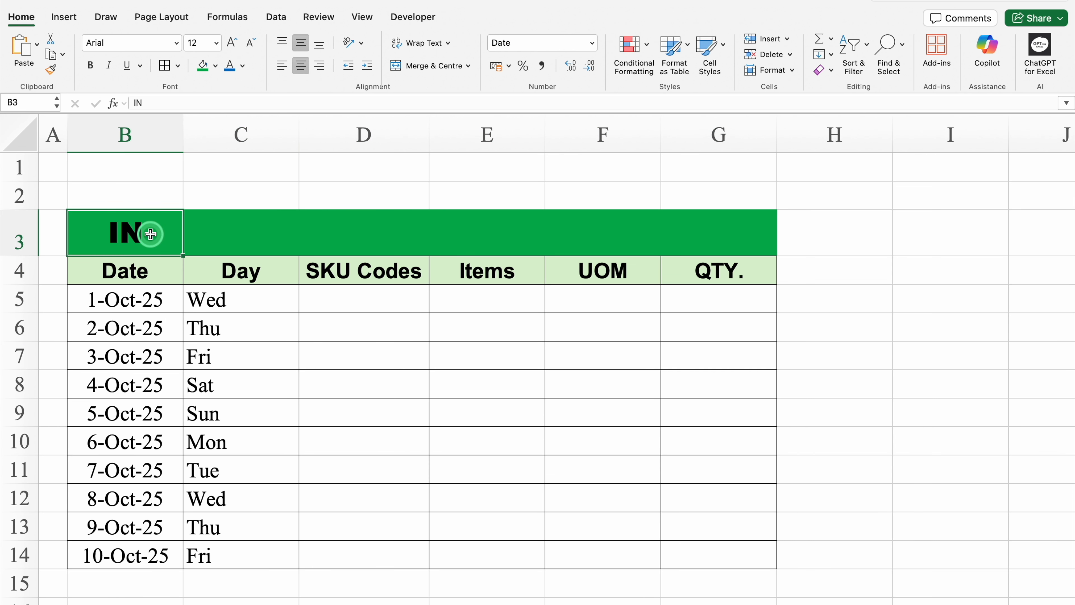
left_click(242, 65)
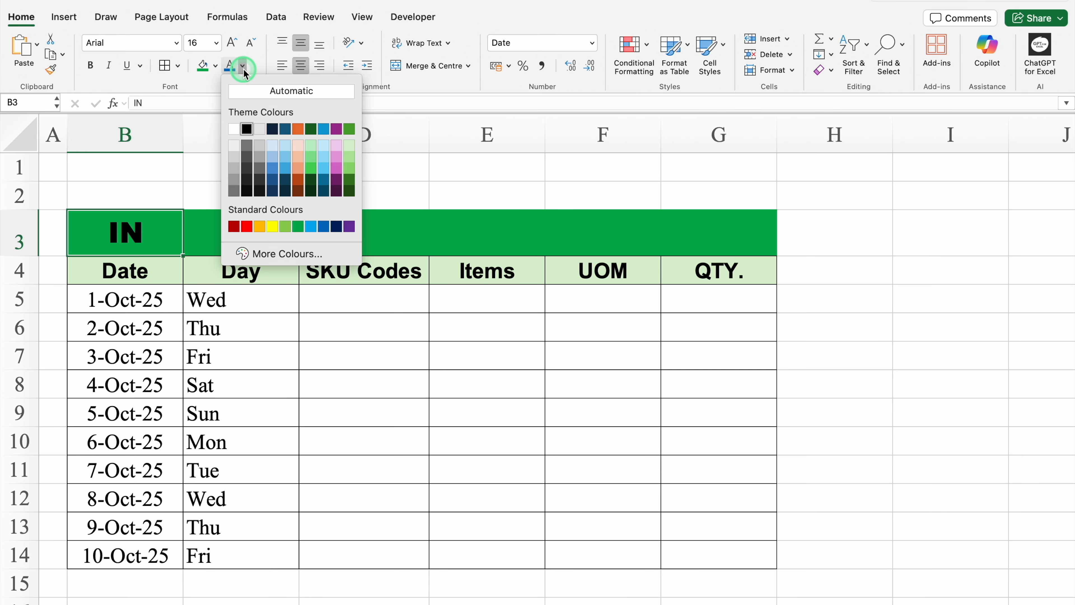
left_click(235, 129)
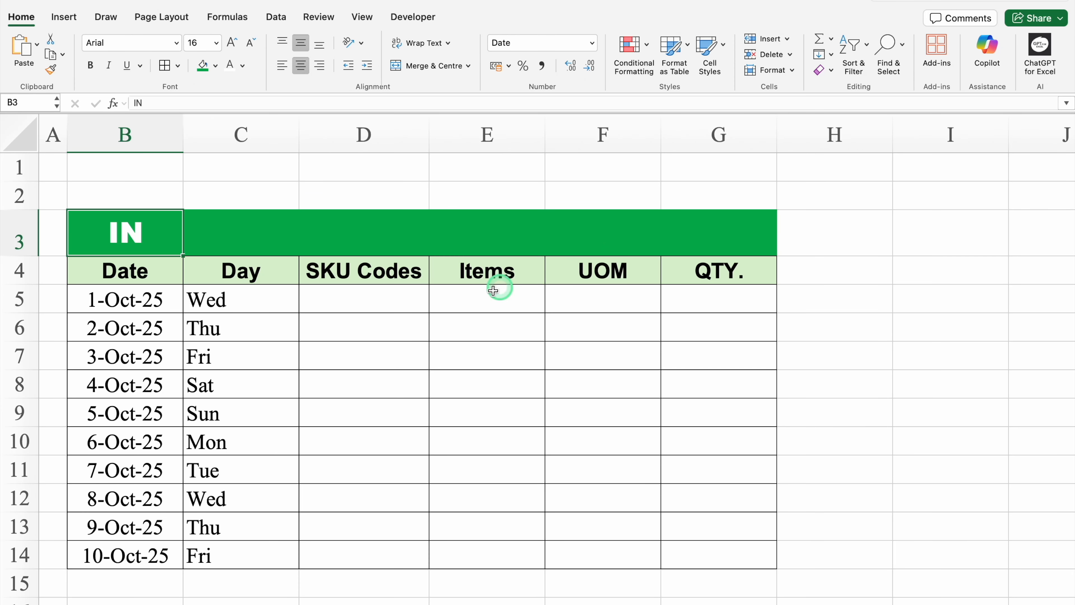
left_click(378, 302)
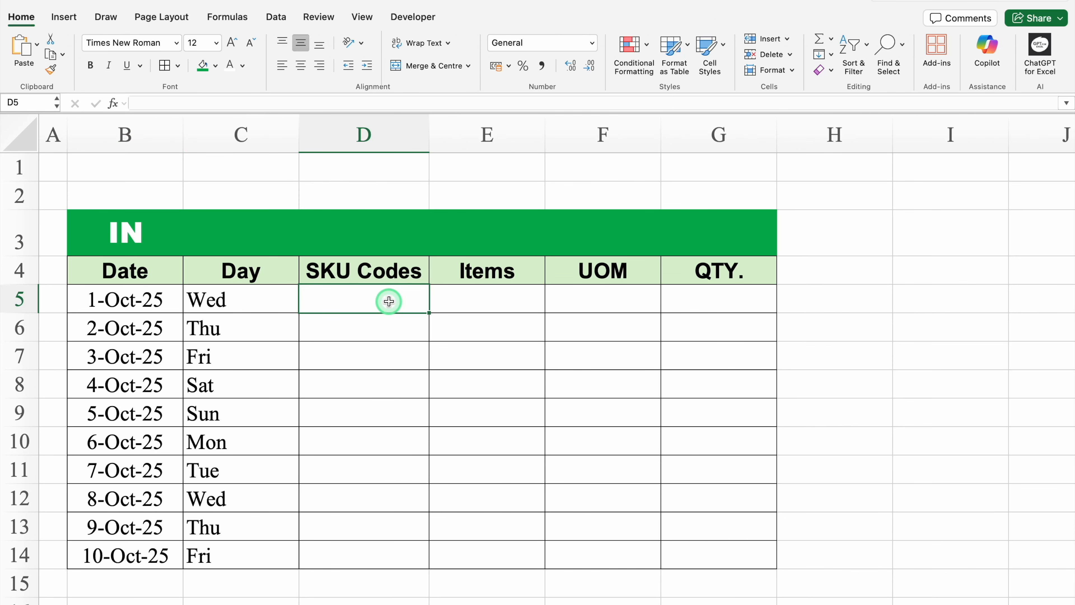
Step: Apply list data validation to the SKU Codes cells D5:D14, using column B of the Settings sheet as the source
left_click_drag(389, 301, 392, 551)
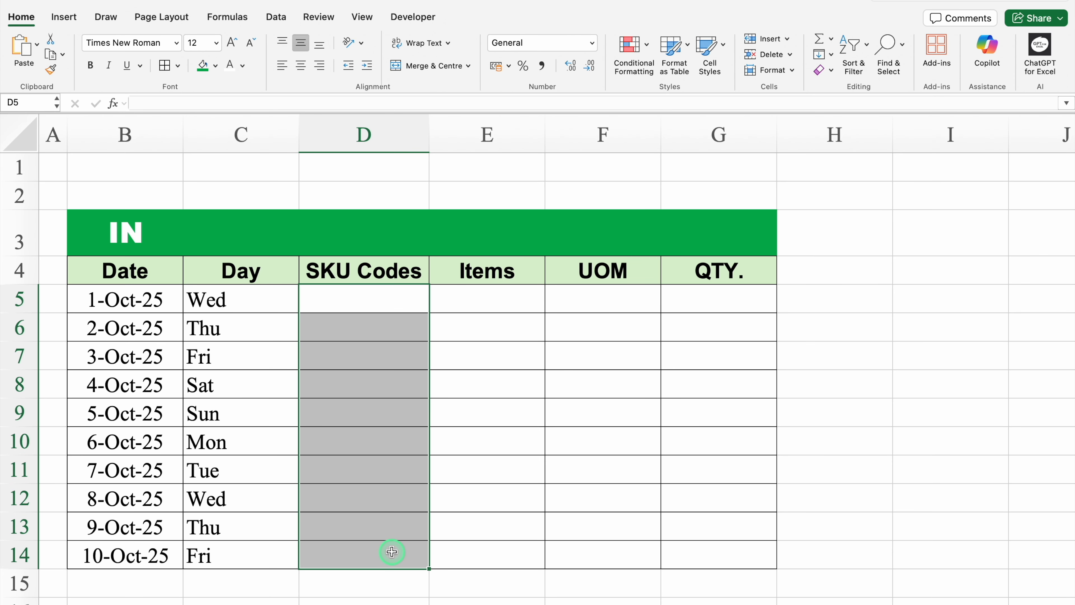
left_click(279, 18)
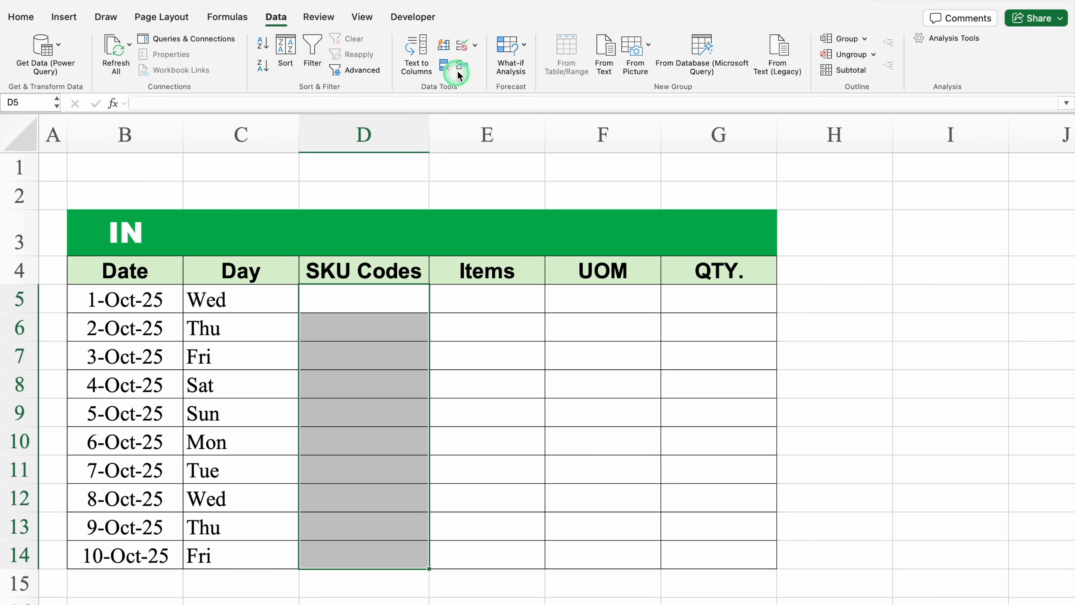
left_click(475, 46)
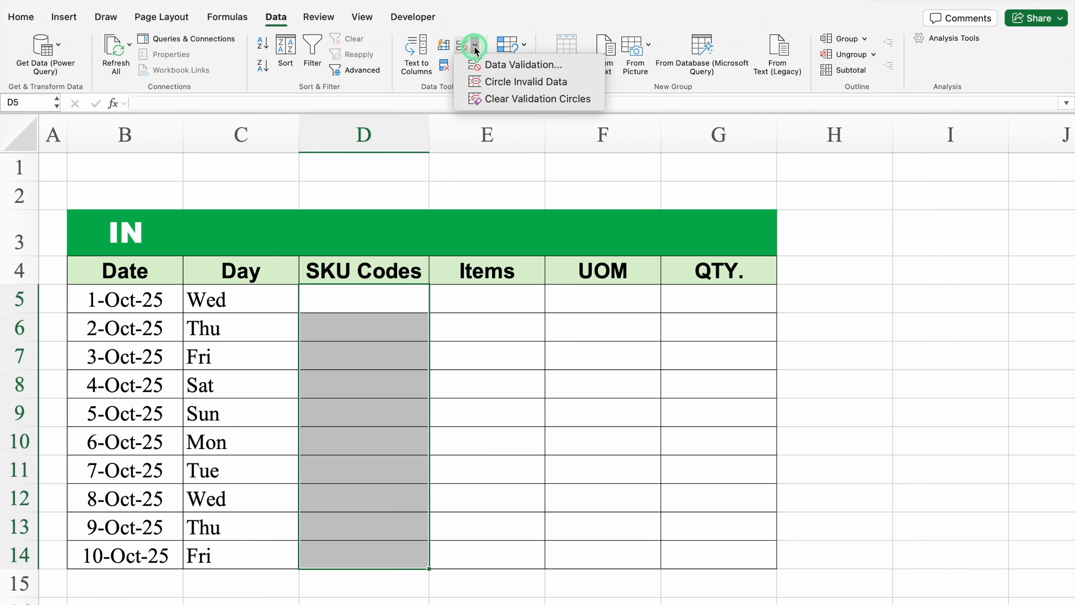
left_click(500, 64)
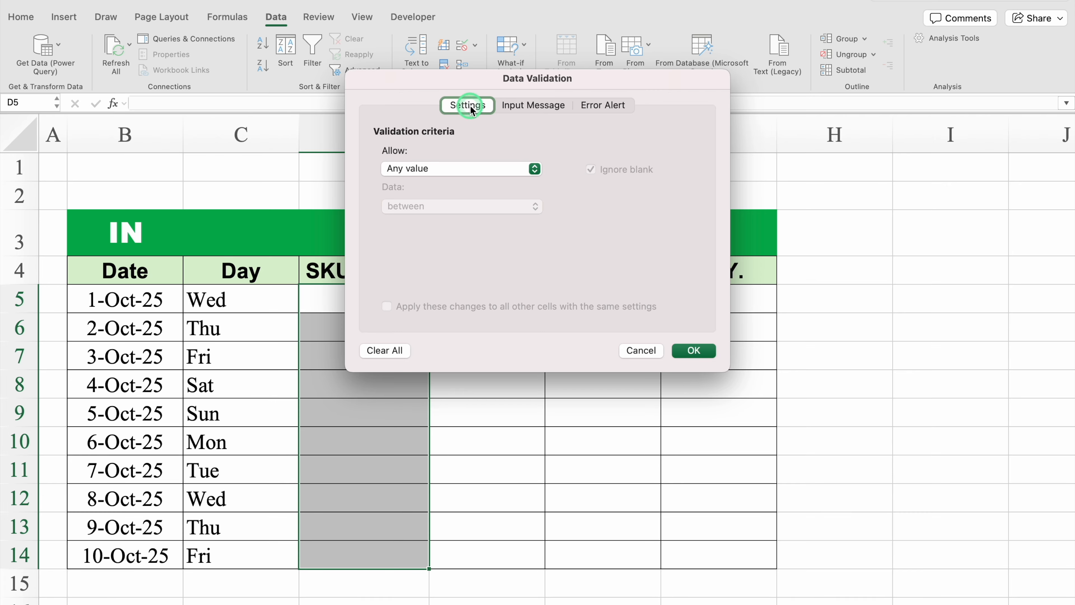
left_click(453, 169)
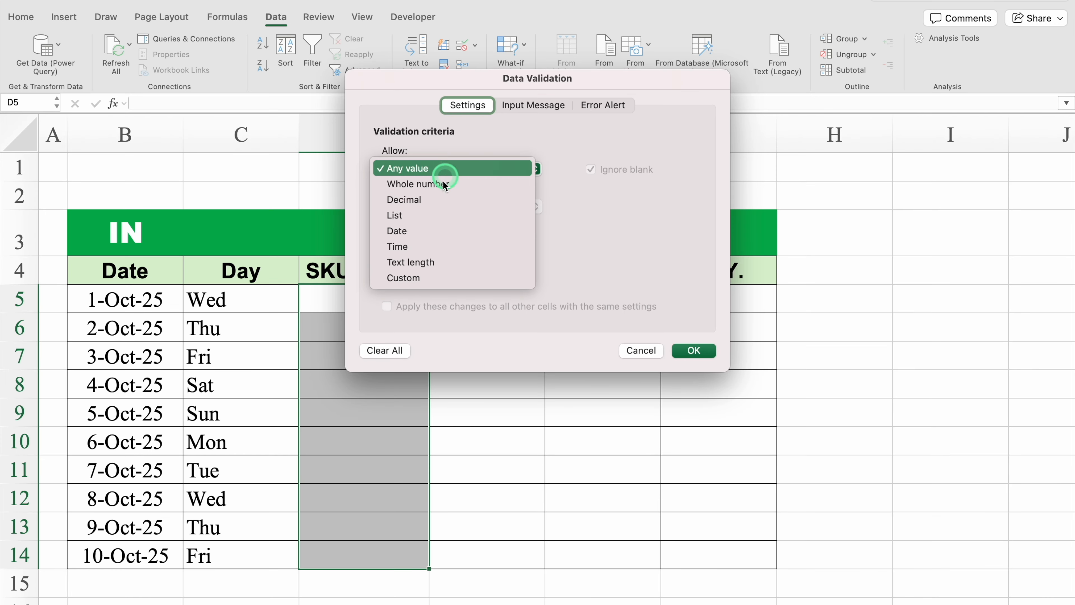
left_click(438, 214)
left_click(435, 245)
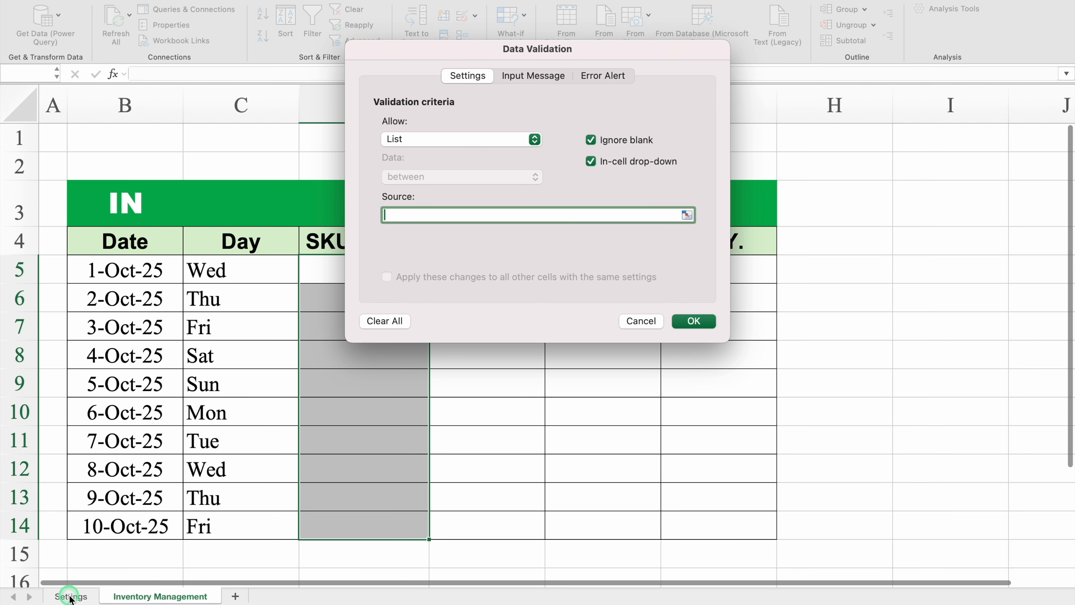
left_click(71, 595)
left_click(128, 273)
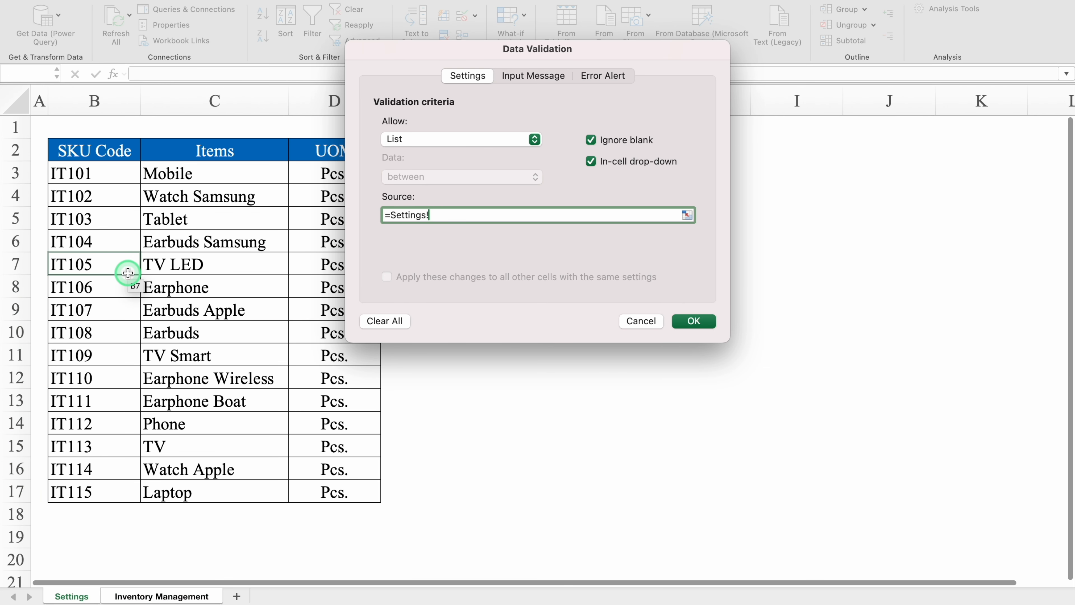
left_click(104, 94)
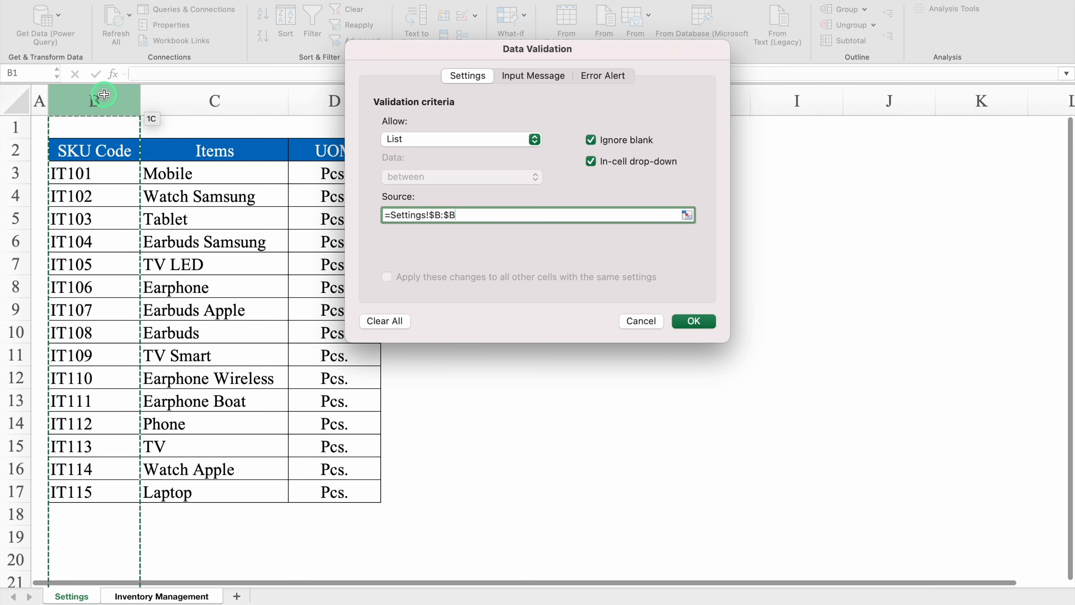
left_click(696, 322)
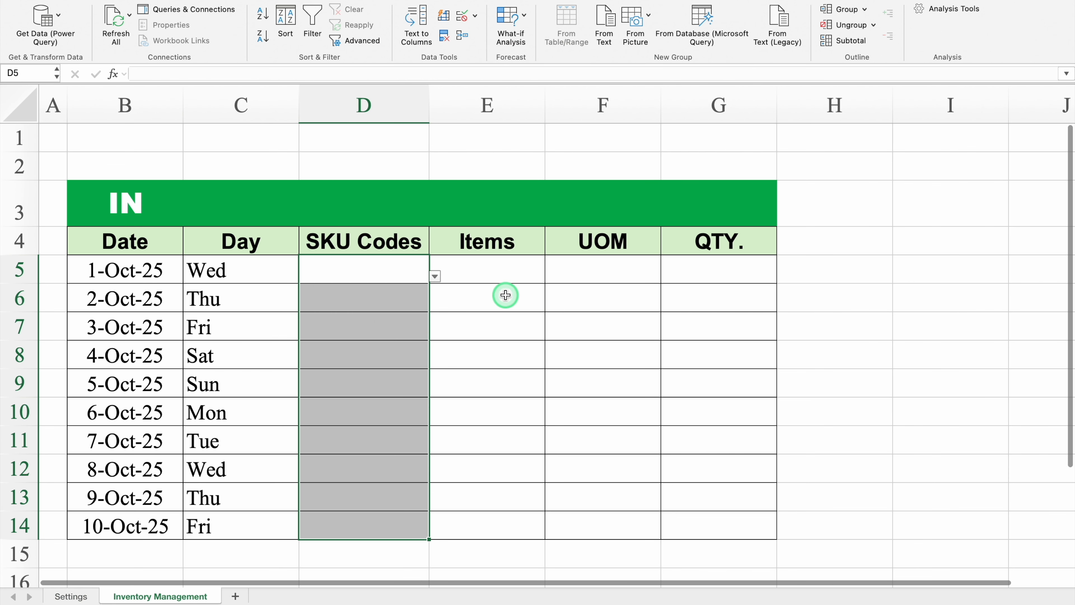
Step: Choose IT101 in D5 from its validation list and fill the SKU code series through D11
left_click(437, 279)
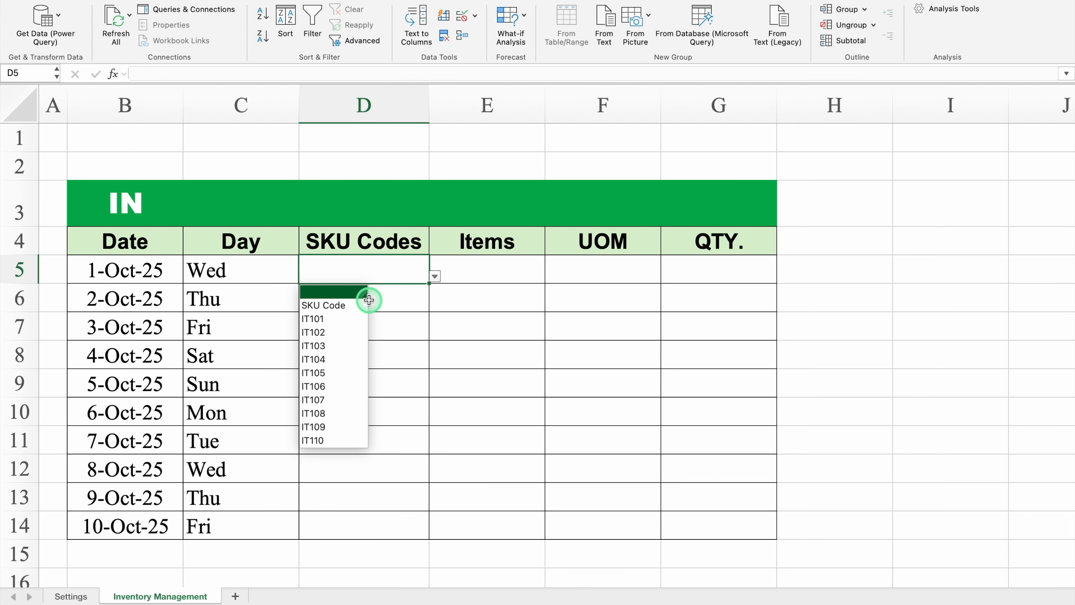
left_click(352, 322)
left_click_drag(428, 285, 418, 440)
Step: Widen the Items column E and enter =VLOOKUP(D5,Settings!$B:$D,2,FALSE) in E5
left_click(471, 275)
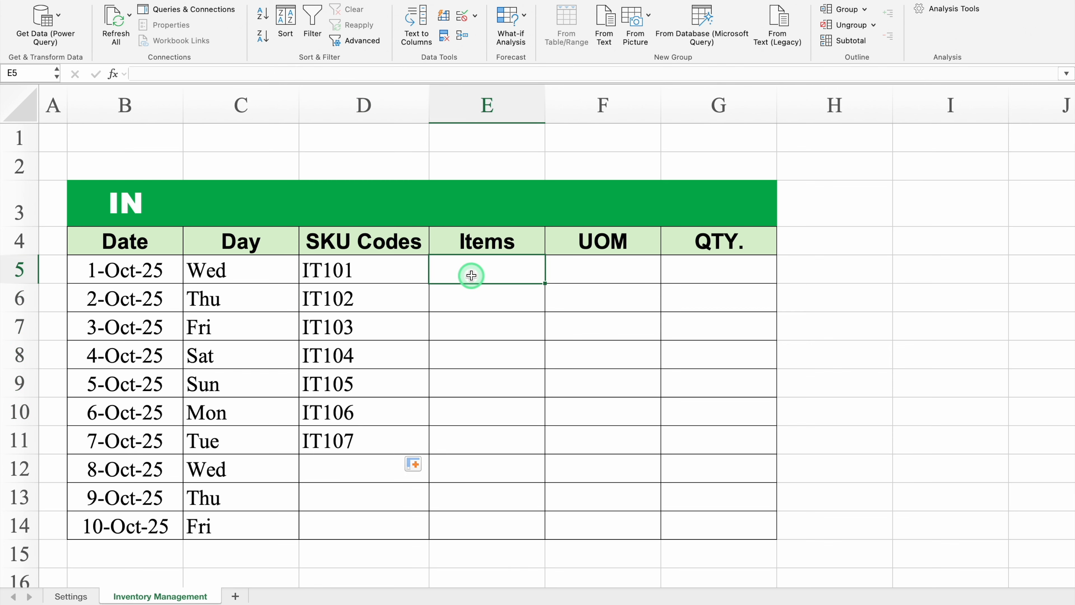
left_click_drag(545, 101, 618, 113)
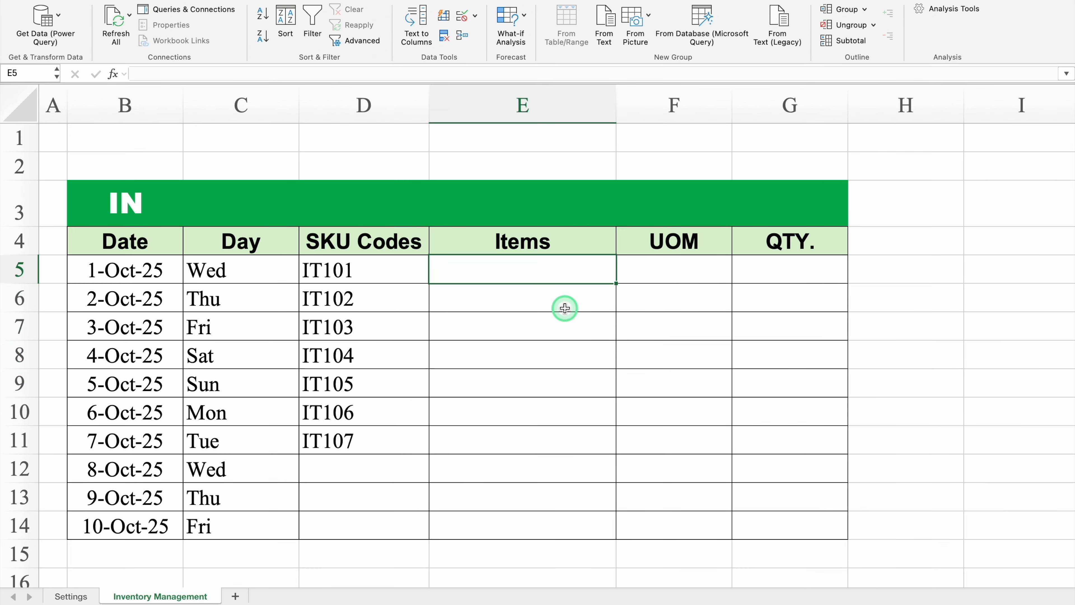
type("=VL")
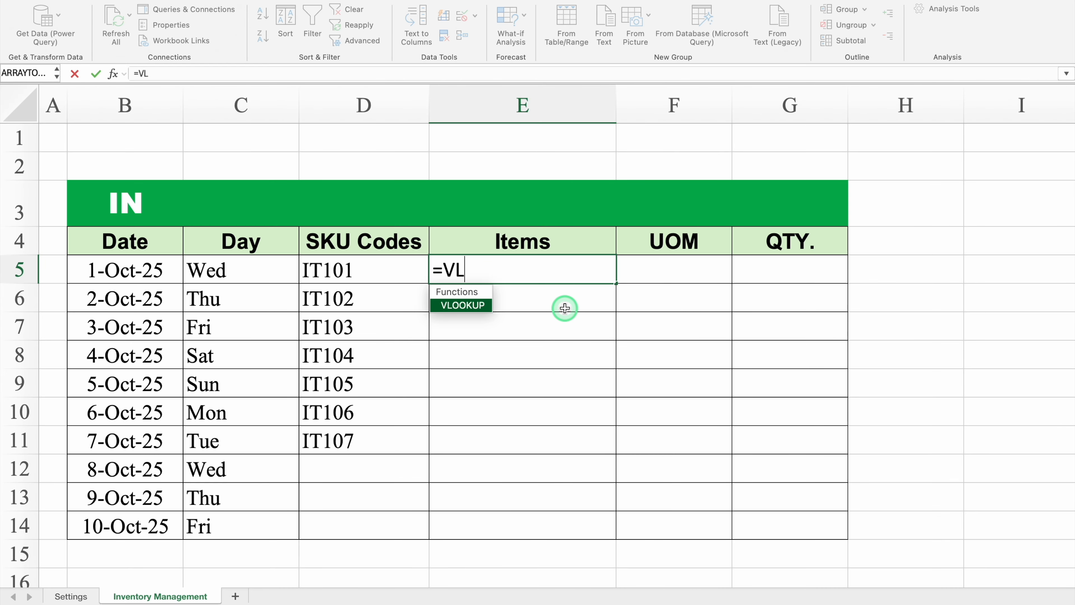
double_click(474, 305)
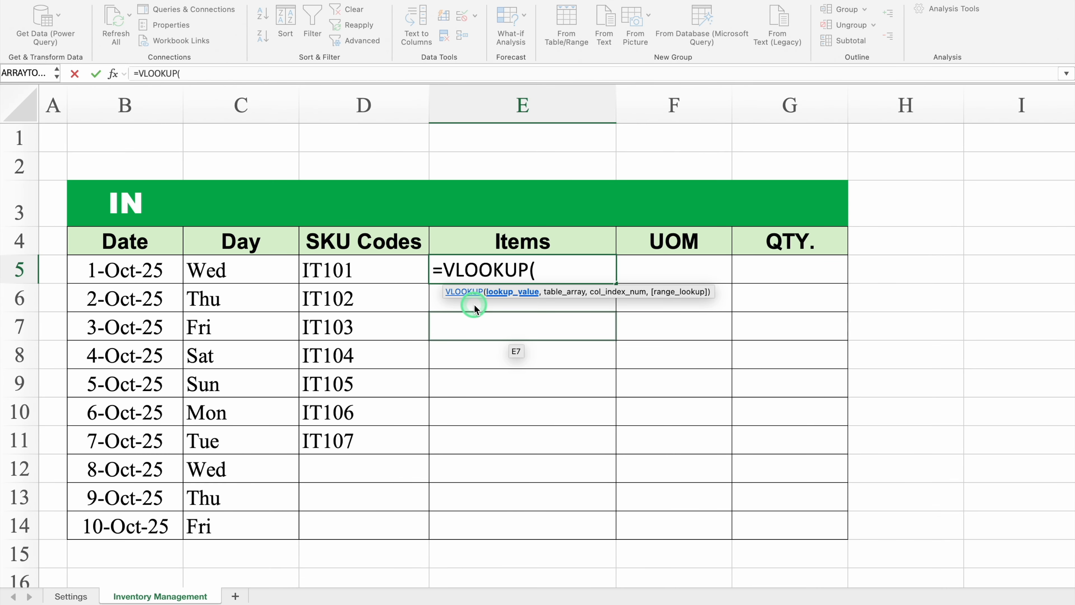
left_click(403, 274)
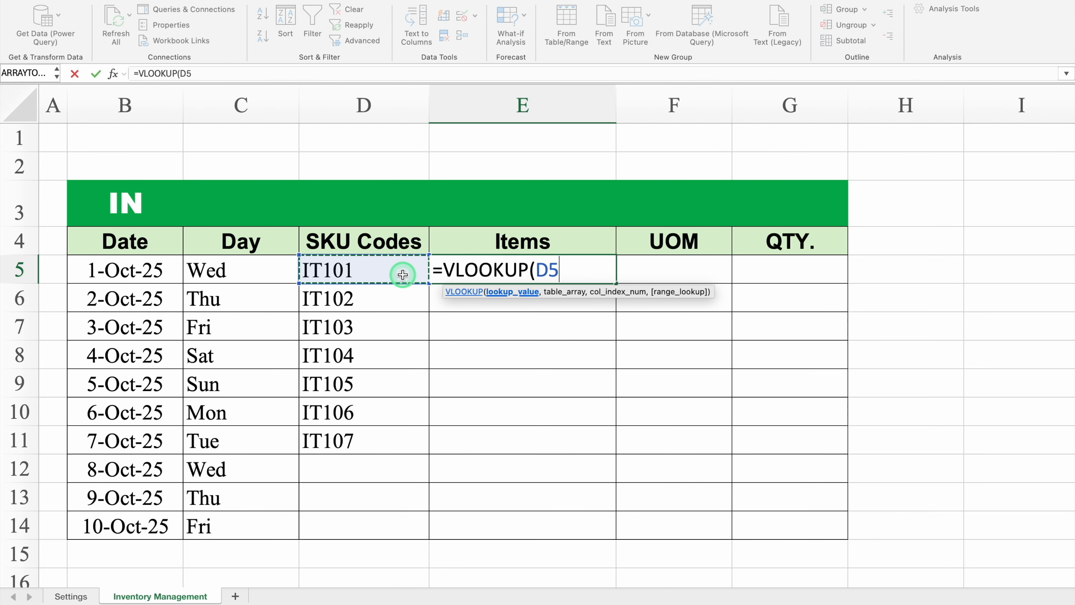
type(",")
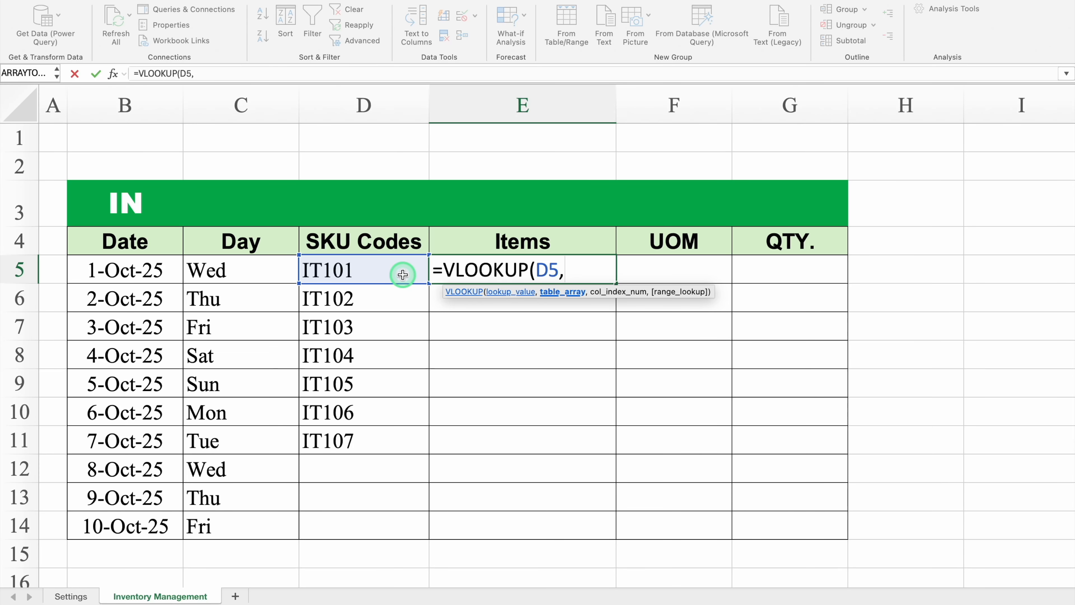
left_click(79, 598)
left_click(100, 100)
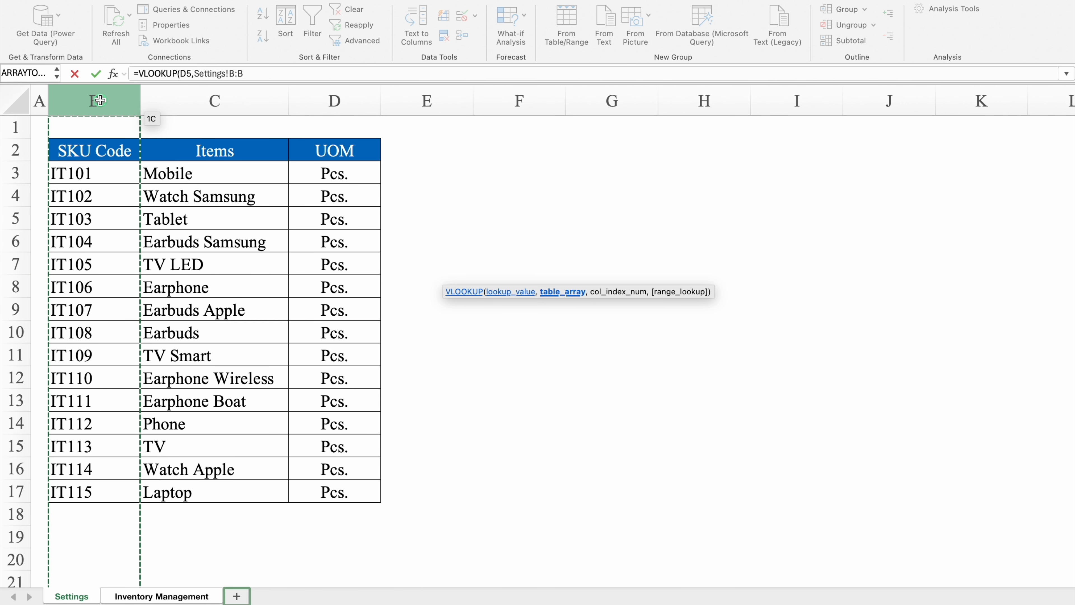
left_click_drag(99, 100, 339, 108)
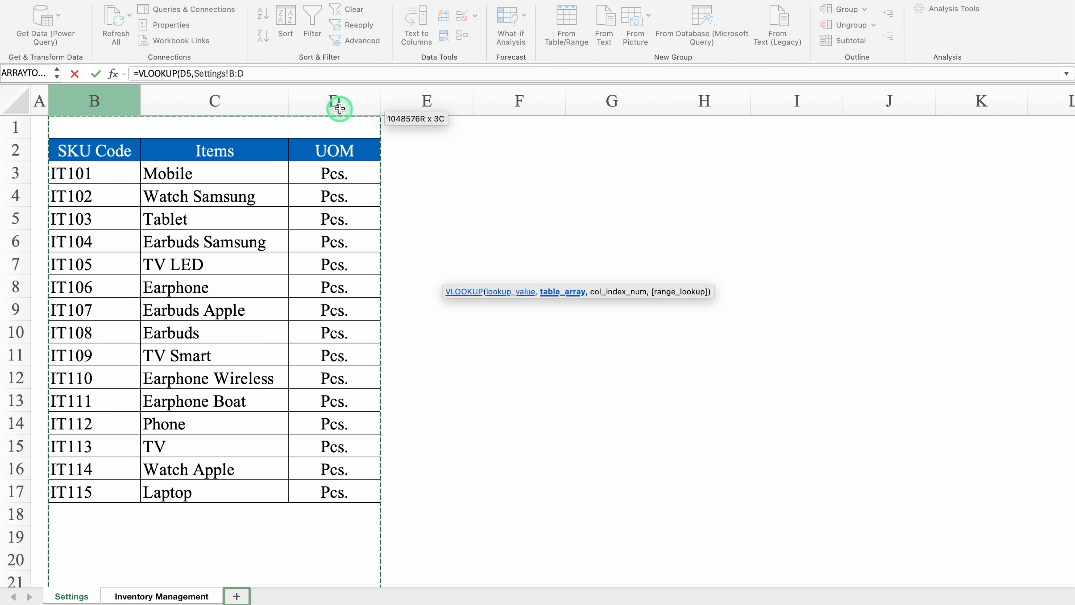
key("F4")
type(",")
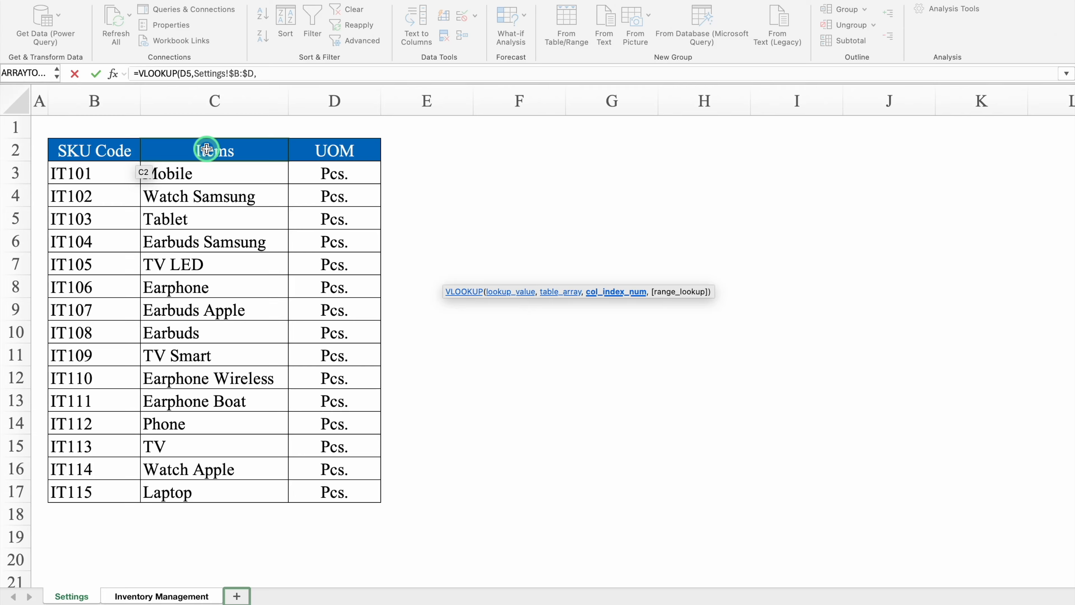
type("2,")
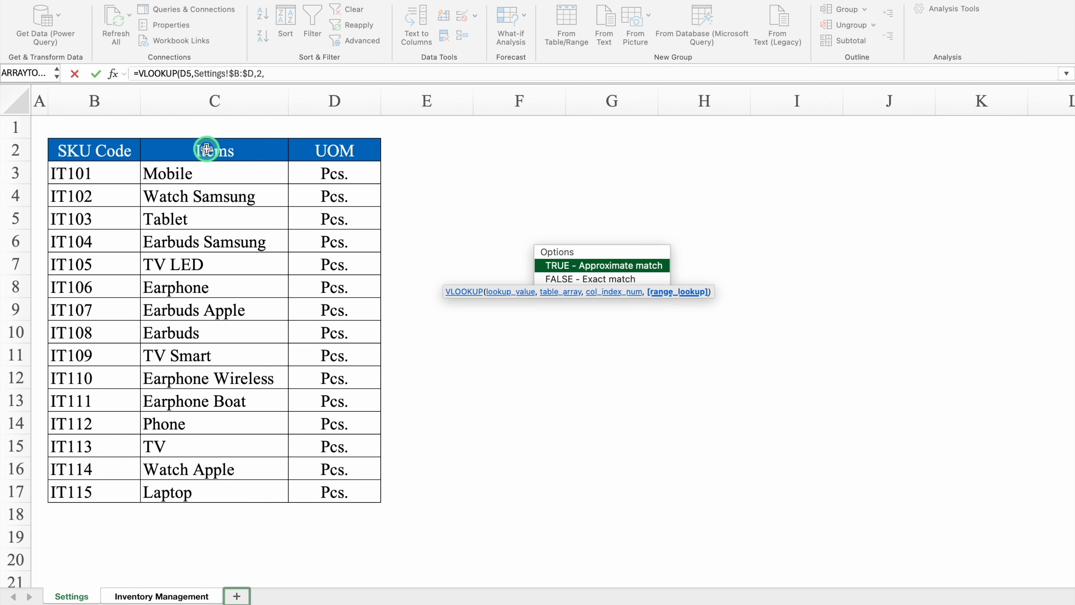
double_click(644, 279)
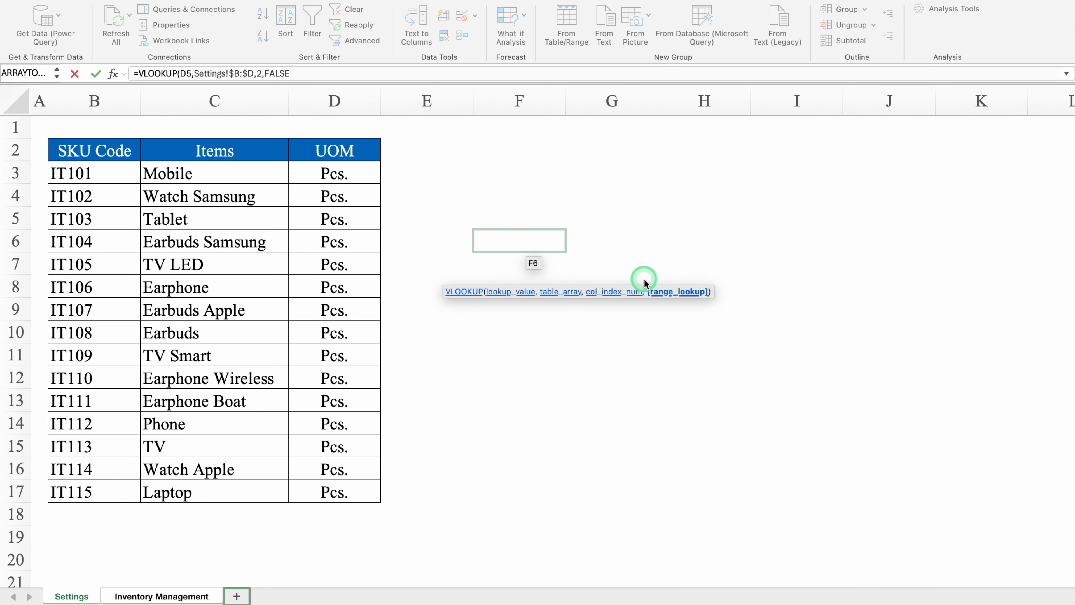
type(")")
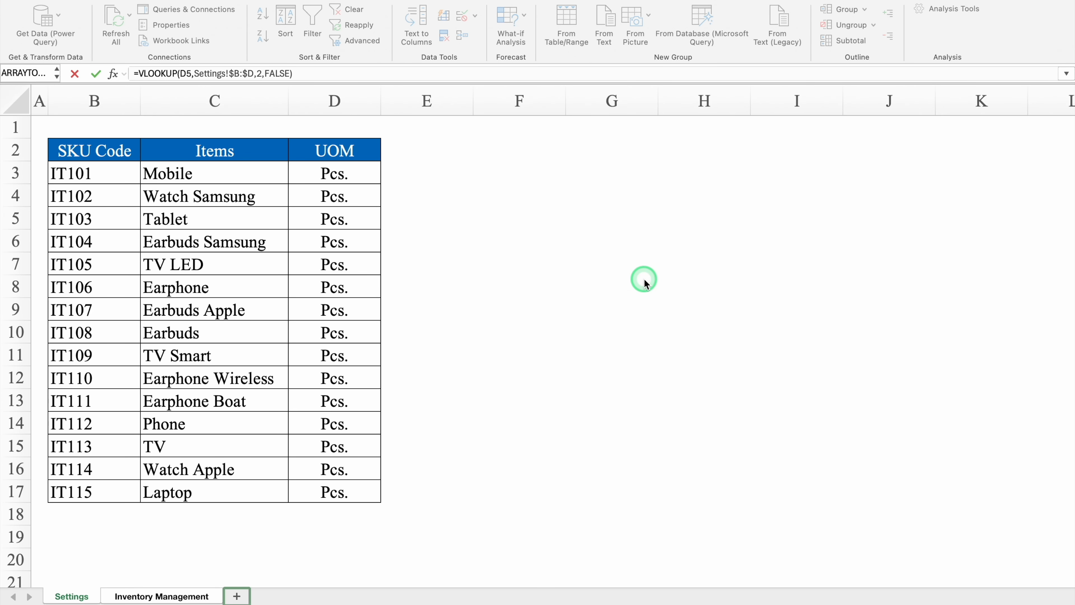
key("Return")
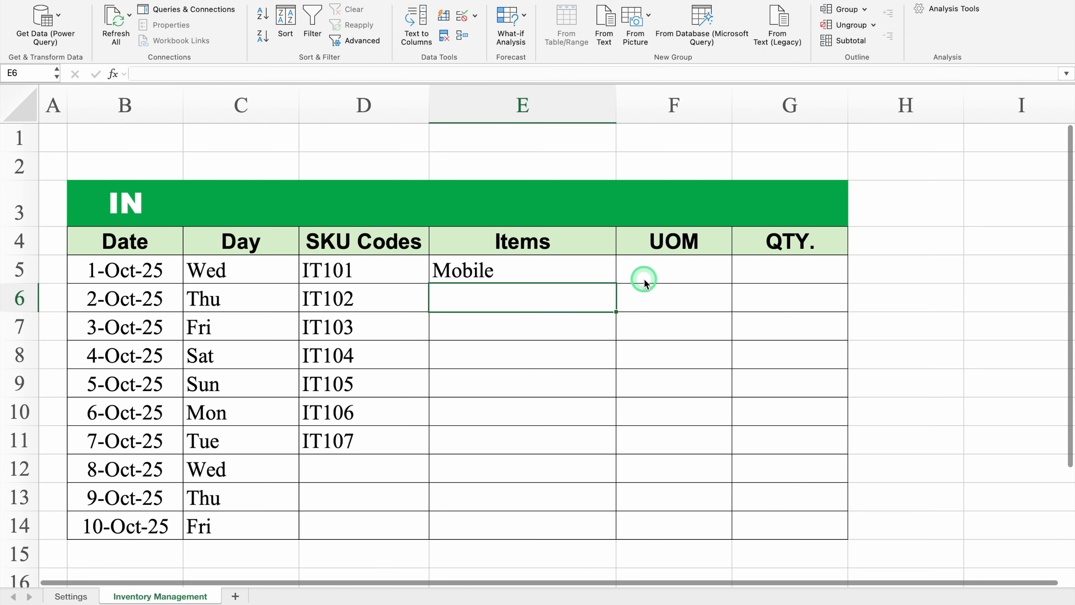
Step: Clear the SKU code in D5 to test how the Items lookup in E5 handles a blank code
left_click(547, 267)
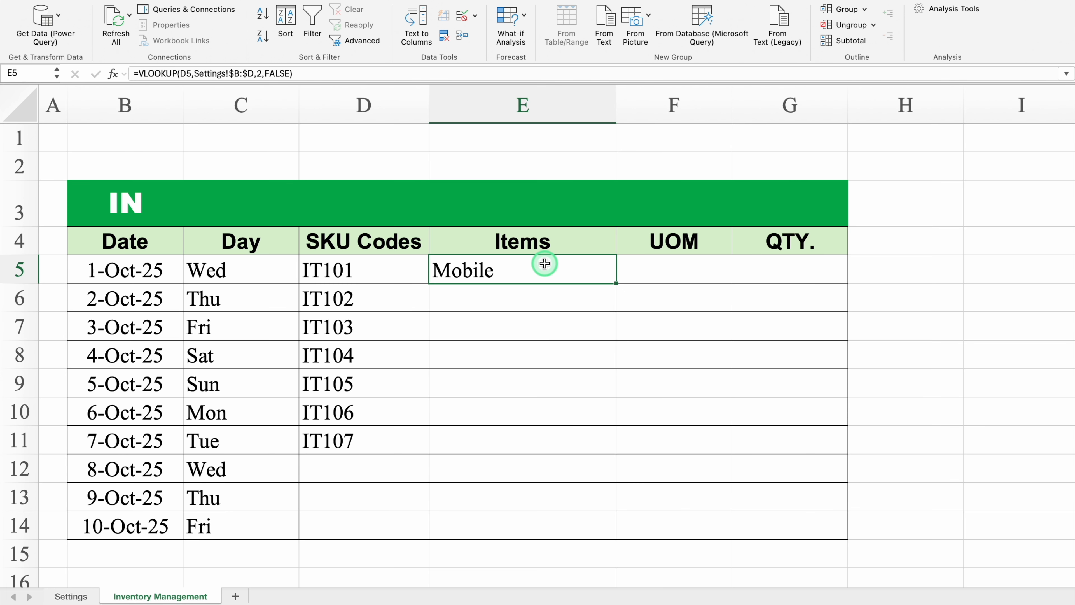
left_click(381, 273)
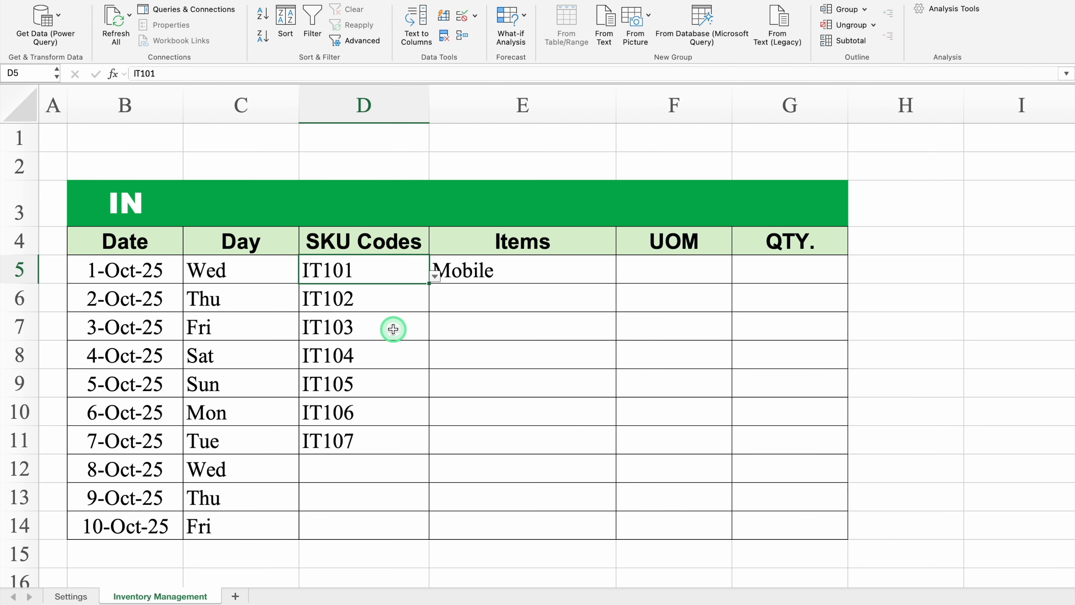
key("Delete")
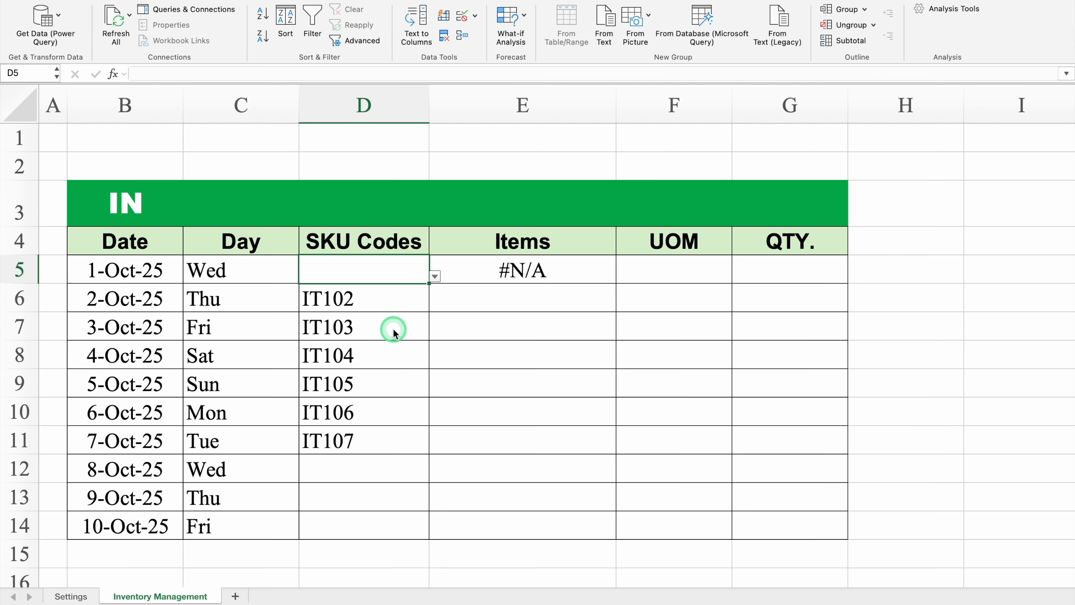
Step: Wrap the E5 lookup in IFERROR with an empty-text fallback: =IFERROR(VLOOKUP(D5,Settings!$B:$D,2,FALSE),"")
left_click(486, 270)
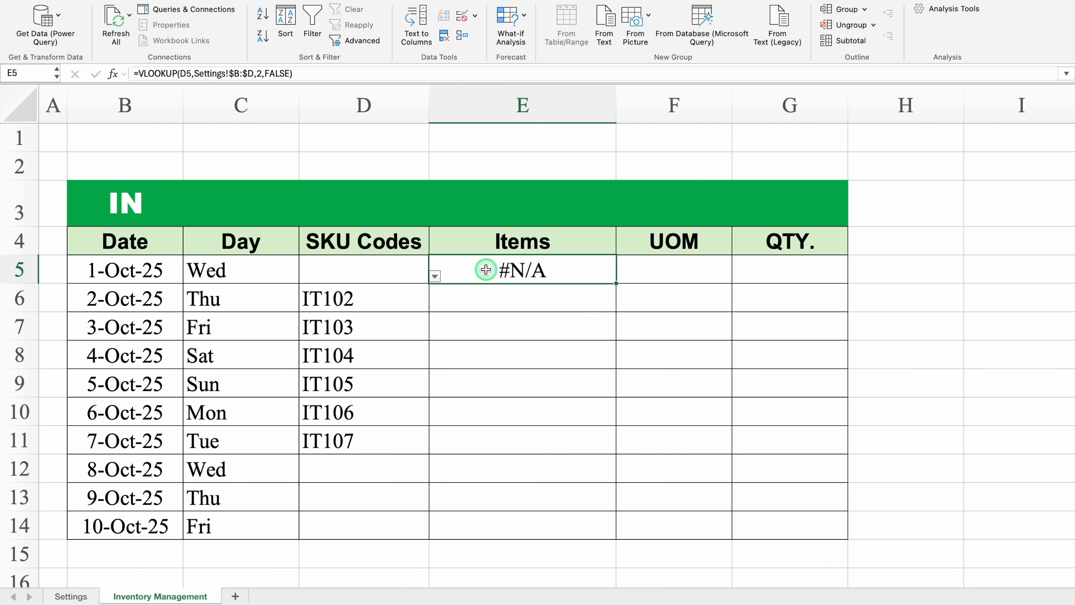
double_click(487, 270)
left_click(445, 270)
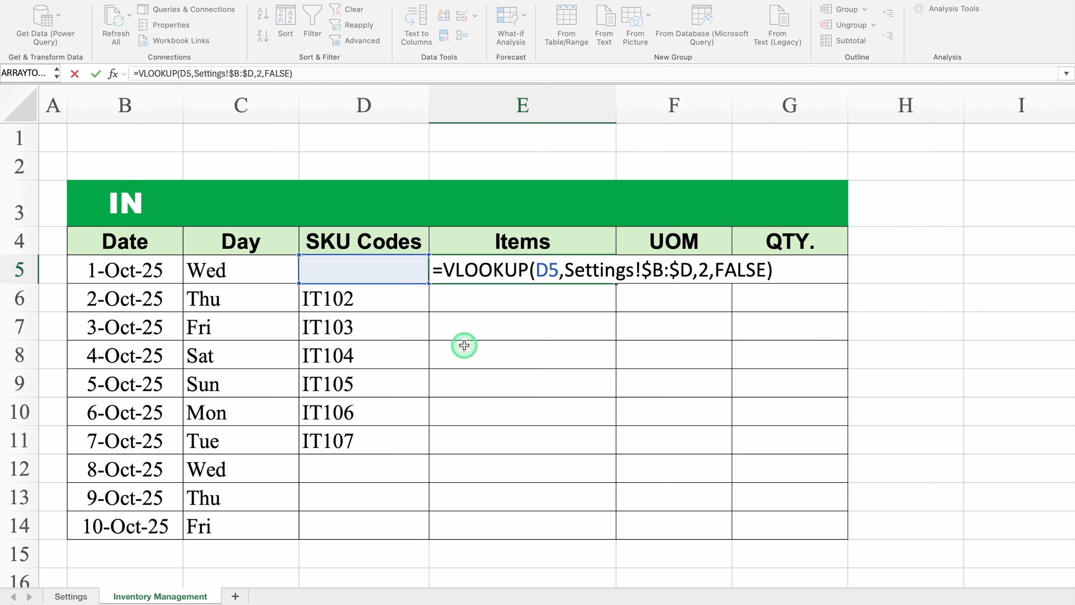
type("IFE")
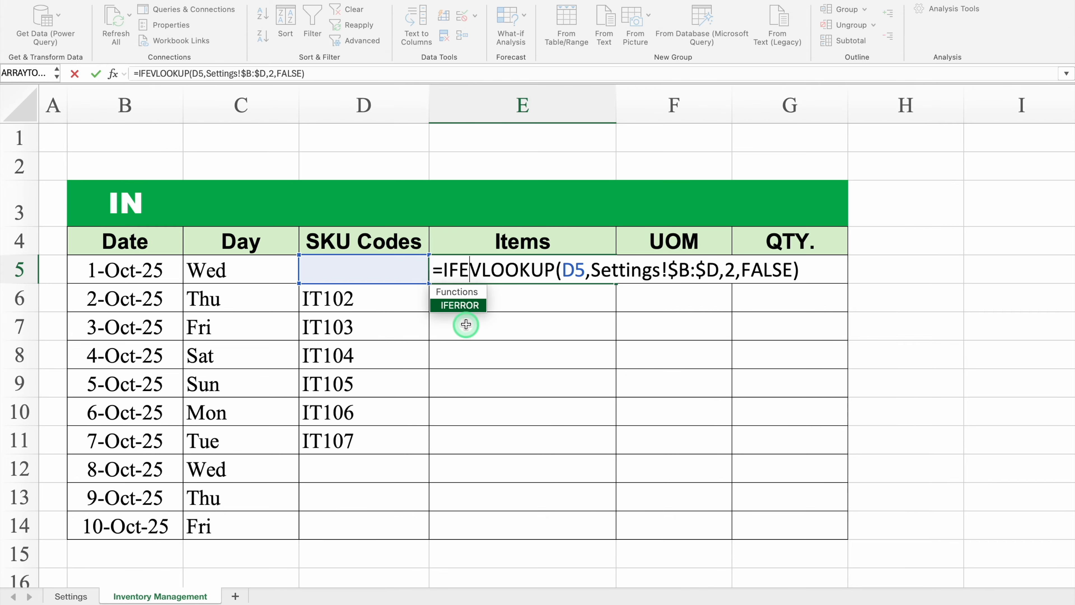
double_click(461, 306)
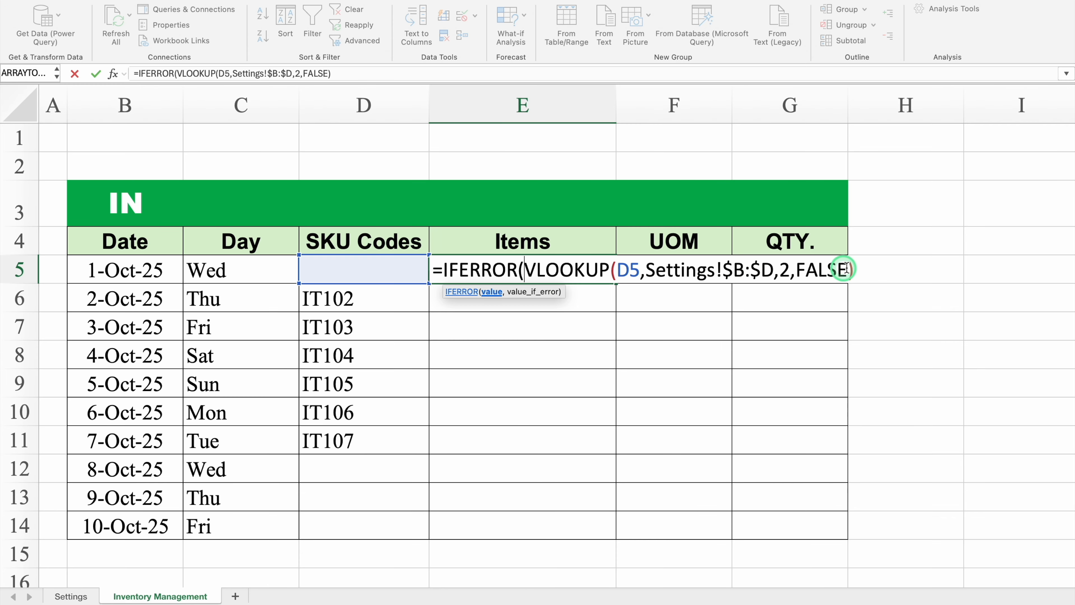
left_click(857, 270)
type(",")
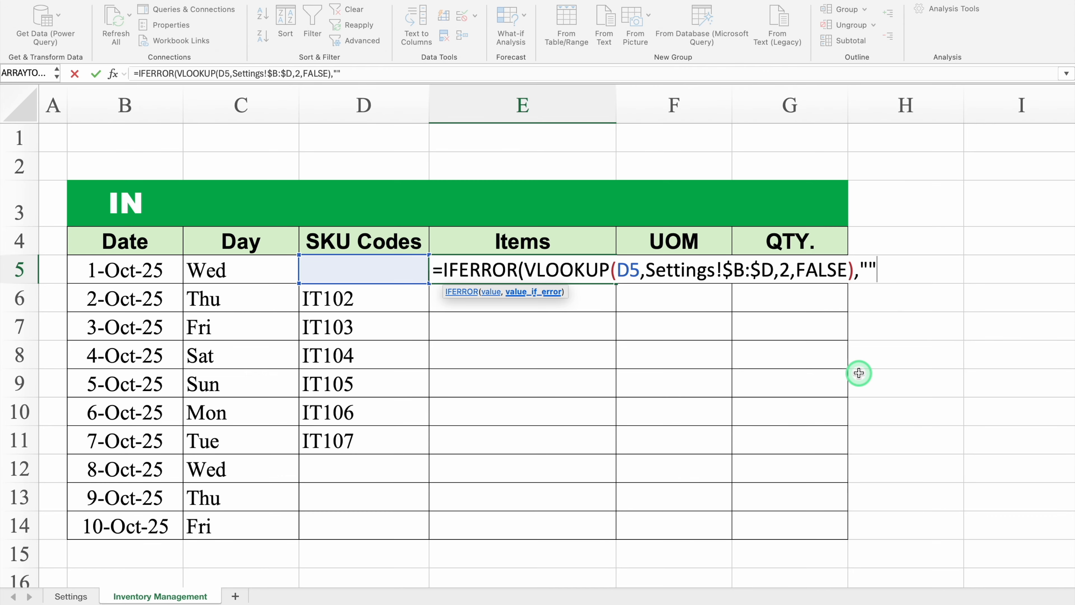
type("\"\")")
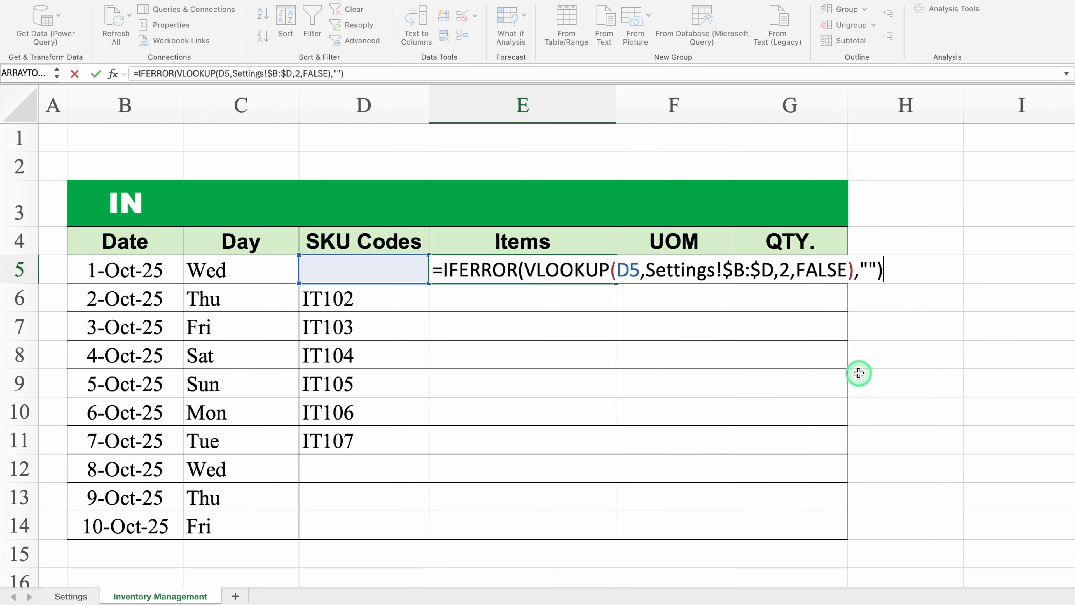
key("Return")
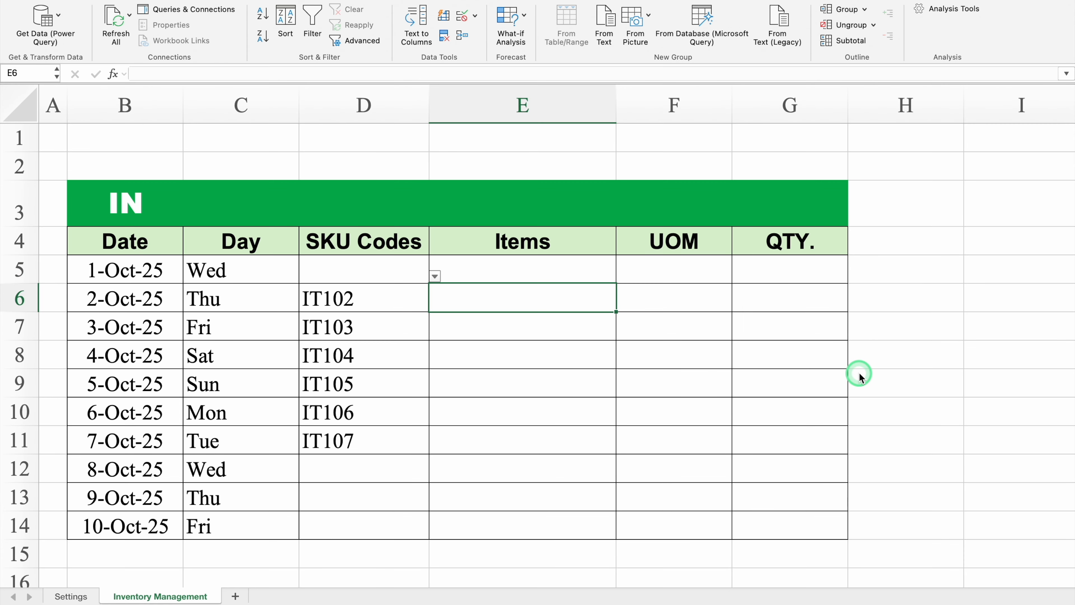
left_click(479, 266)
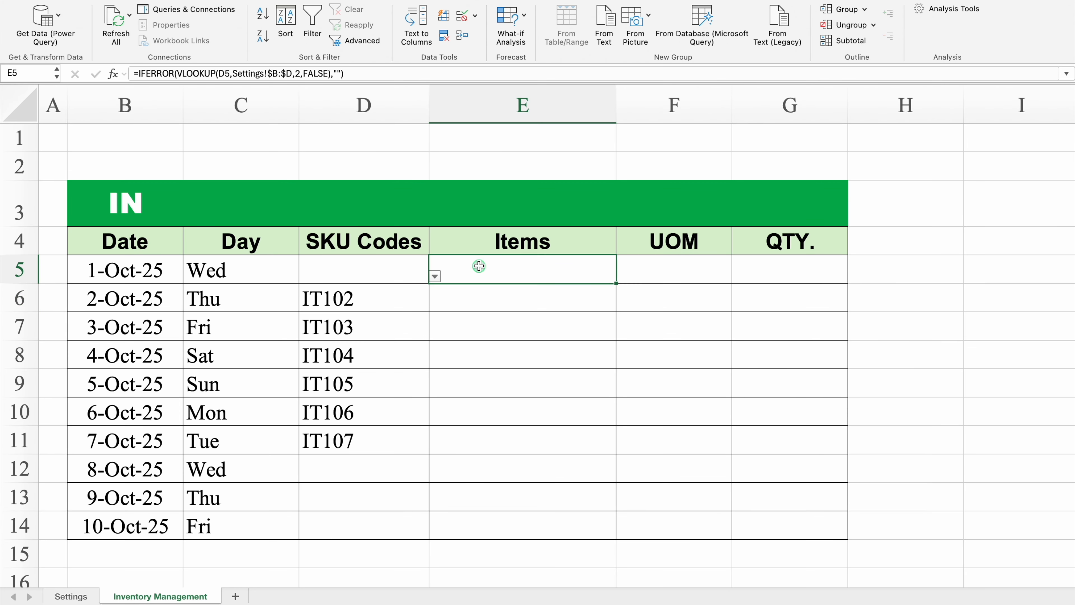
left_click(402, 270)
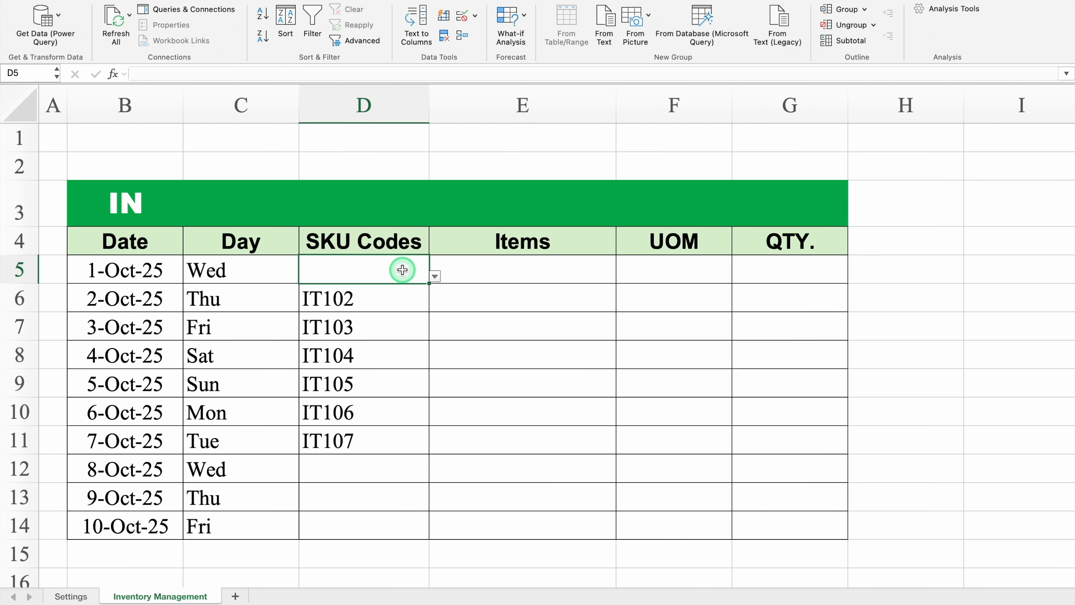
Step: Choose IT101 for D5 from its validation list and fill the Items lookup from E5 down to E14
left_click(435, 276)
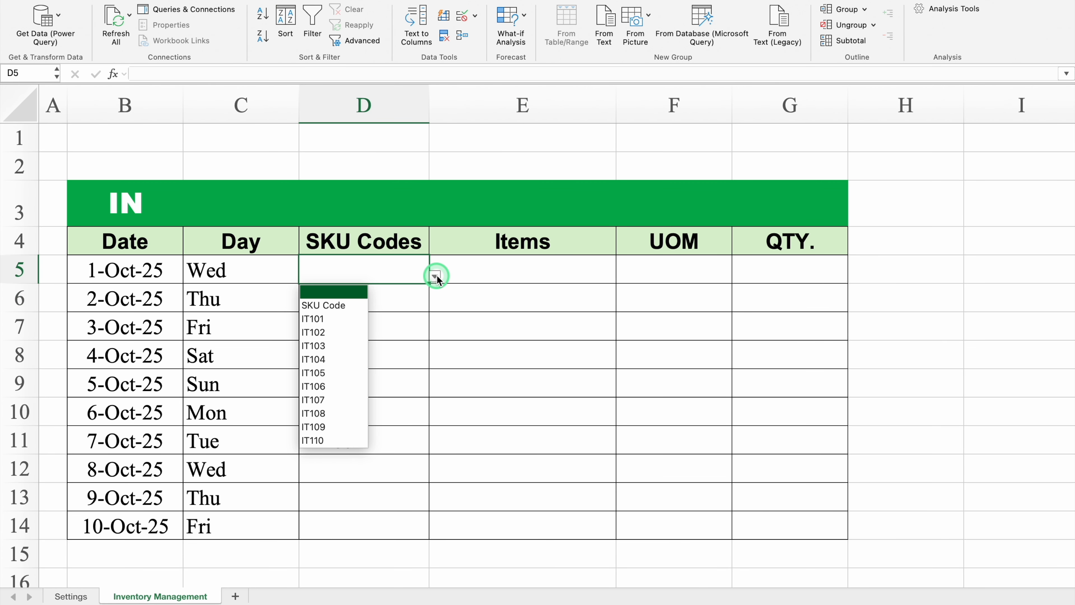
left_click(332, 319)
left_click(510, 271)
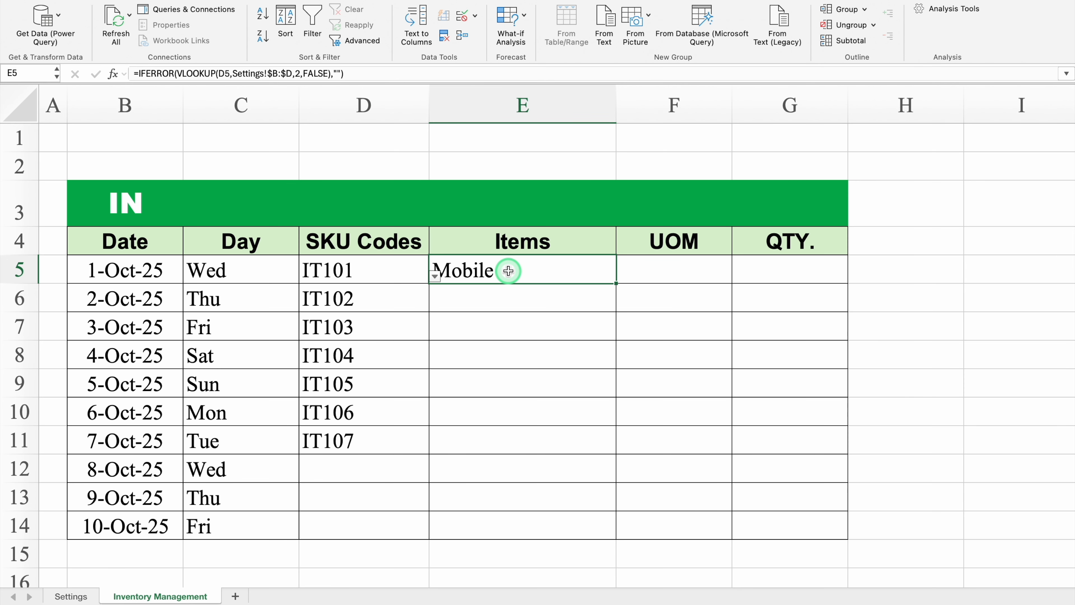
double_click(619, 285)
Step: Copy the Items lookup formula text from E5 into the UOM cell F5, keeping its D5 reference
left_click(658, 270)
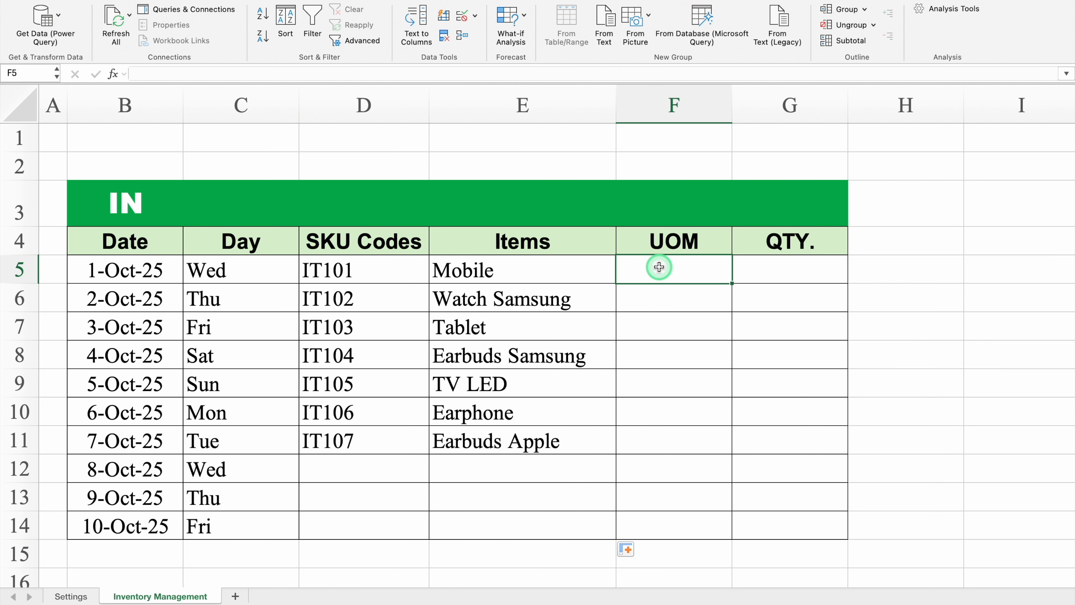
left_click(556, 270)
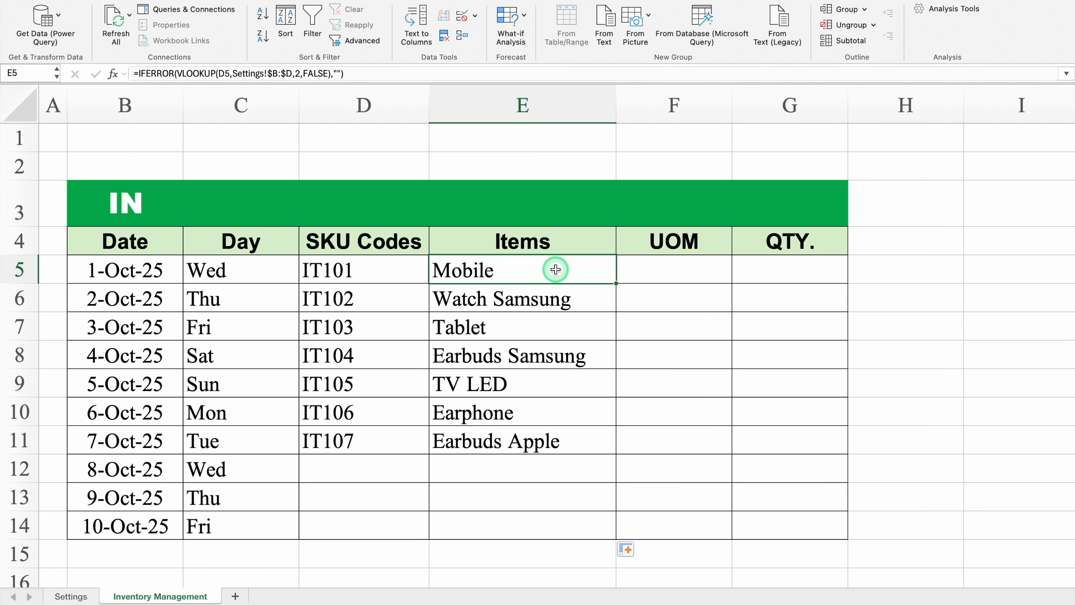
double_click(556, 269)
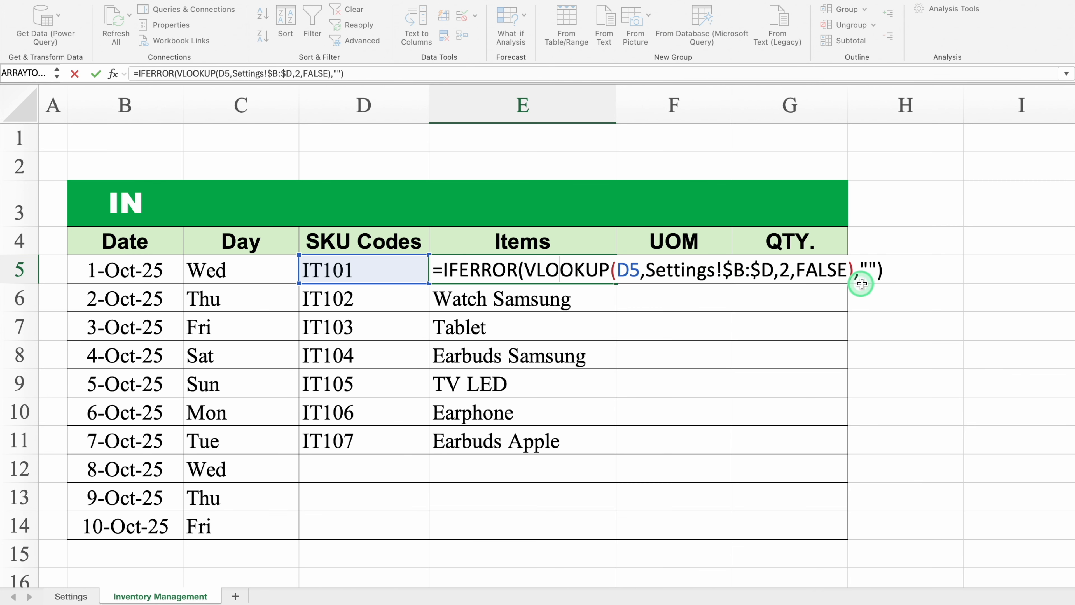
left_click_drag(865, 270, 433, 274)
key("super+c")
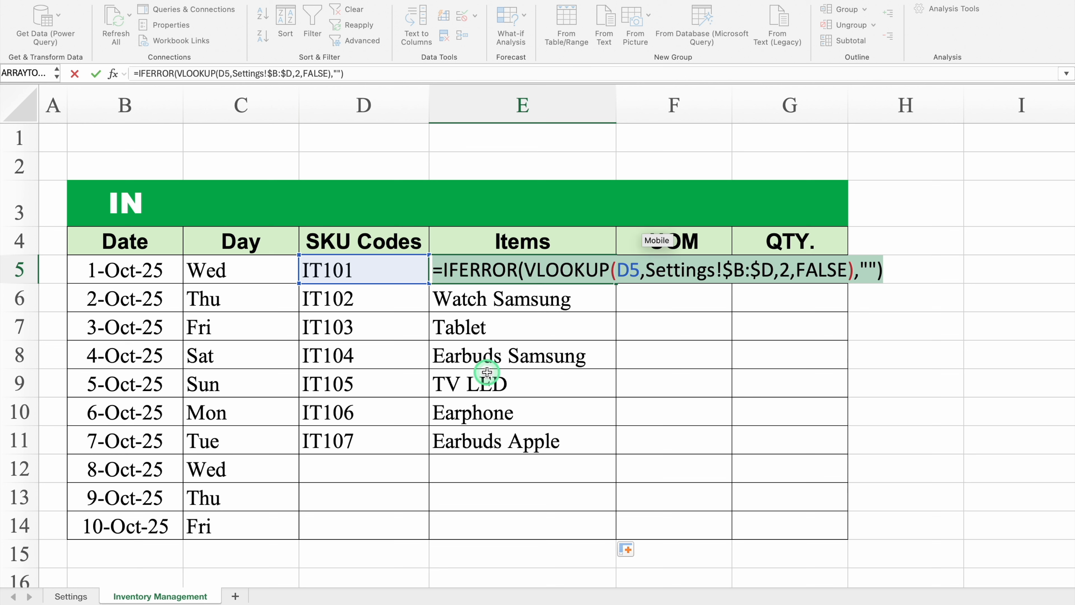
key("Return")
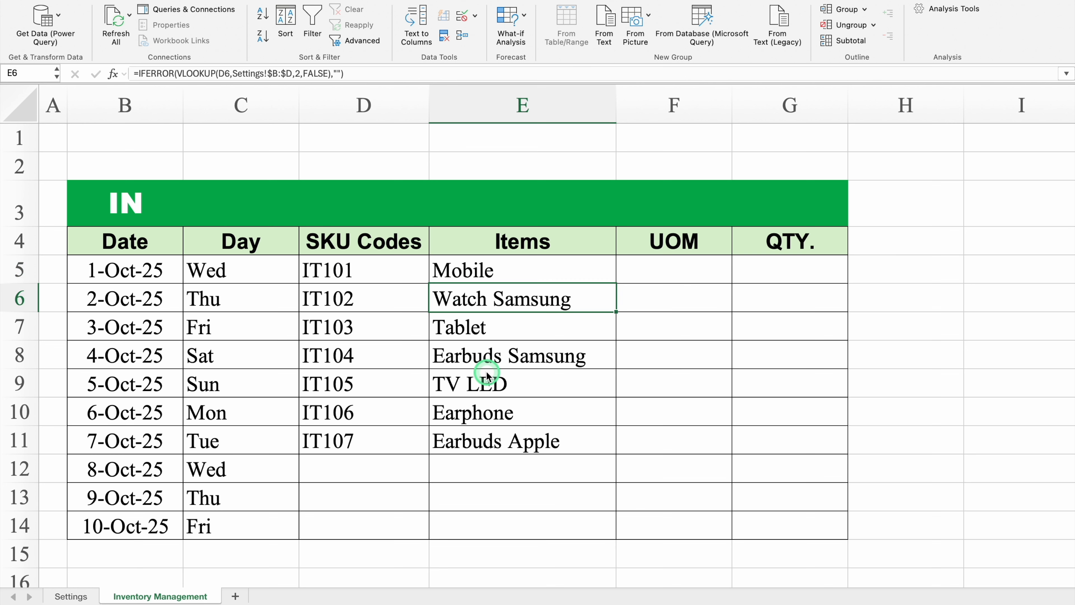
left_click(673, 268)
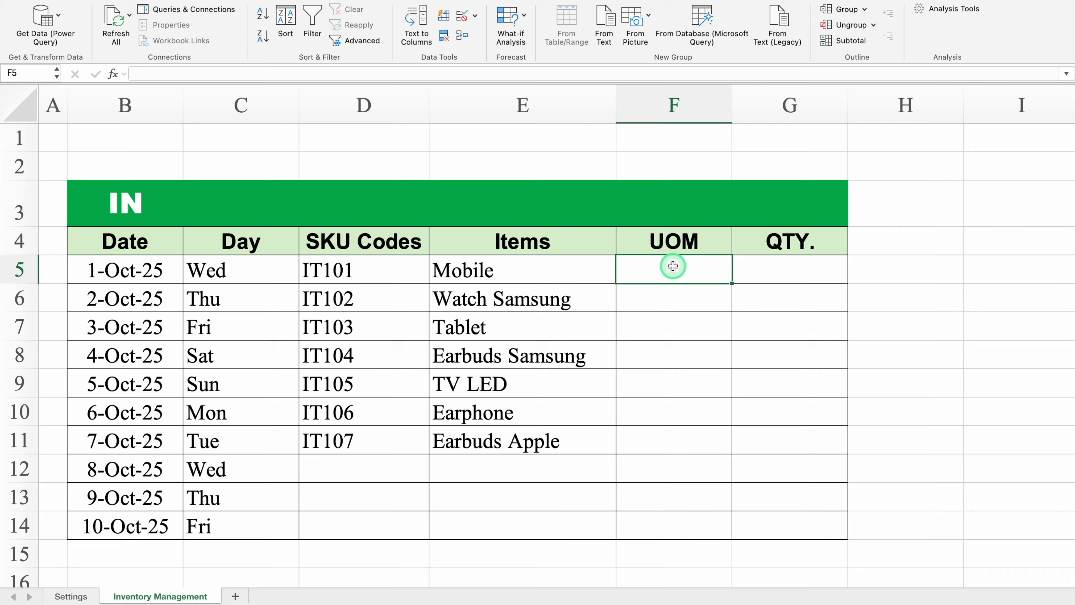
double_click(692, 270)
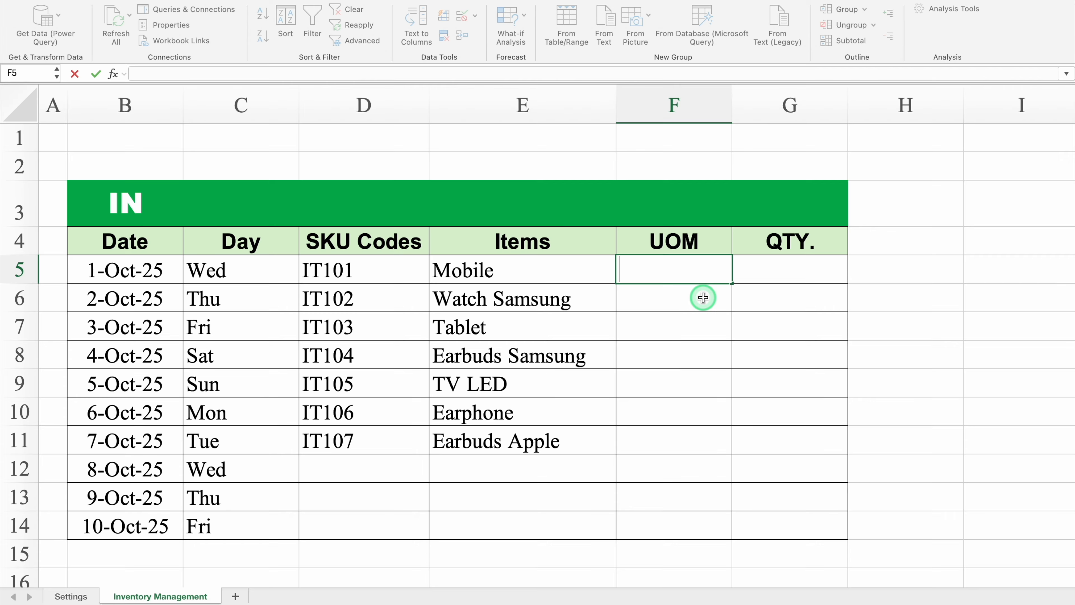
key("super+v")
left_click(703, 299)
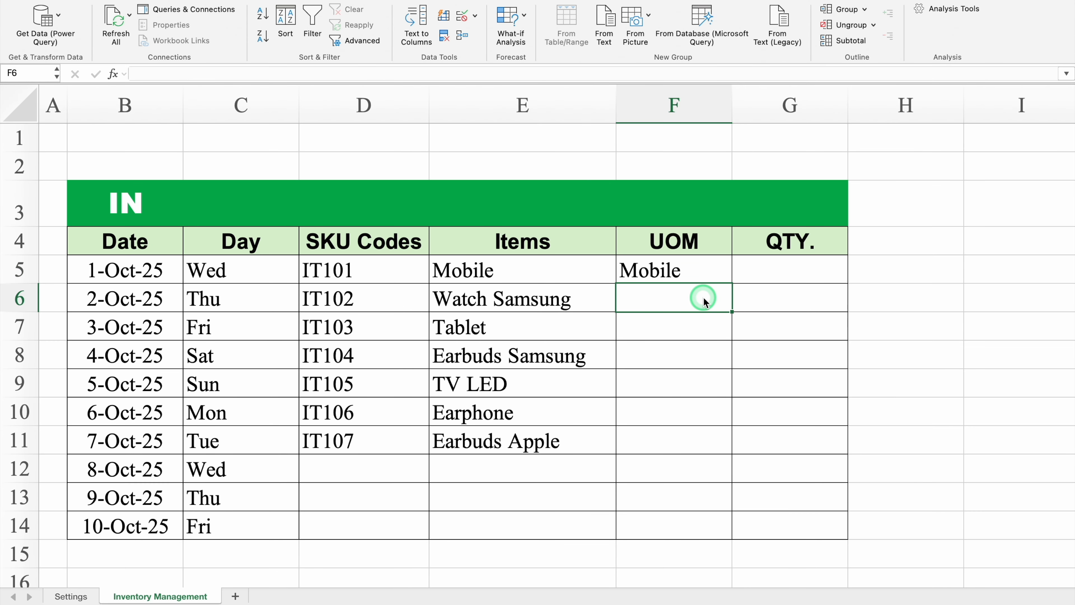
Step: Change the column index in F5's VLOOKUP to 3 and fill the UOM formula down to F14
left_click(691, 271)
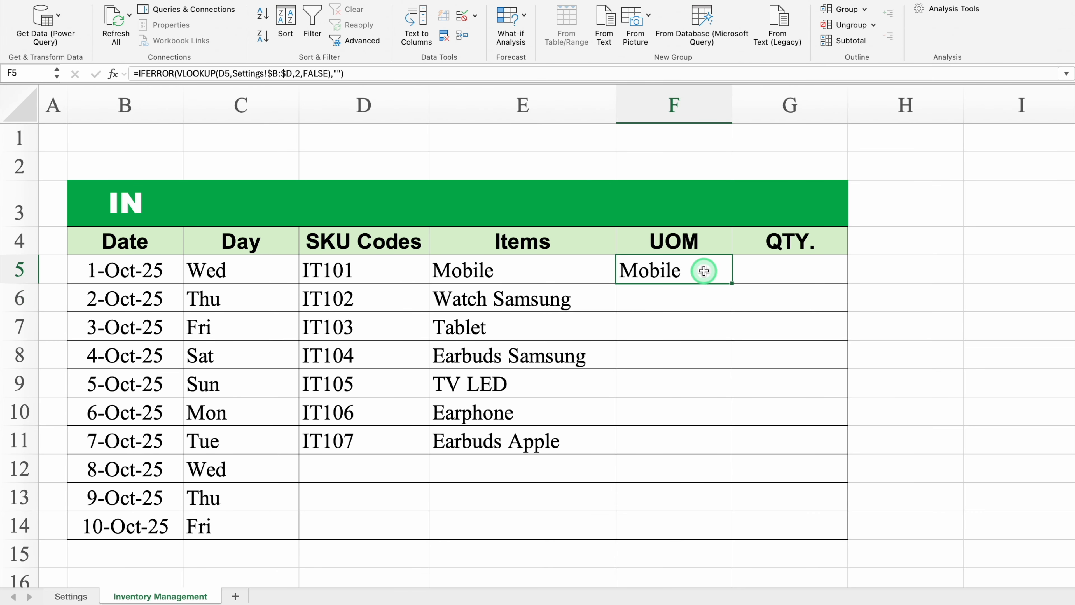
double_click(704, 271)
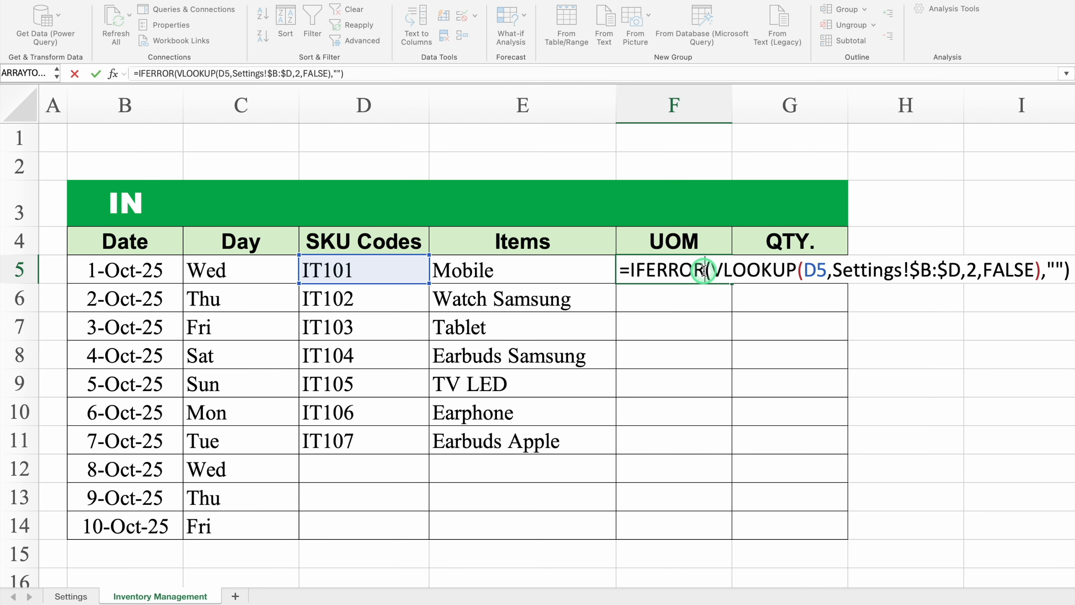
left_click(976, 271)
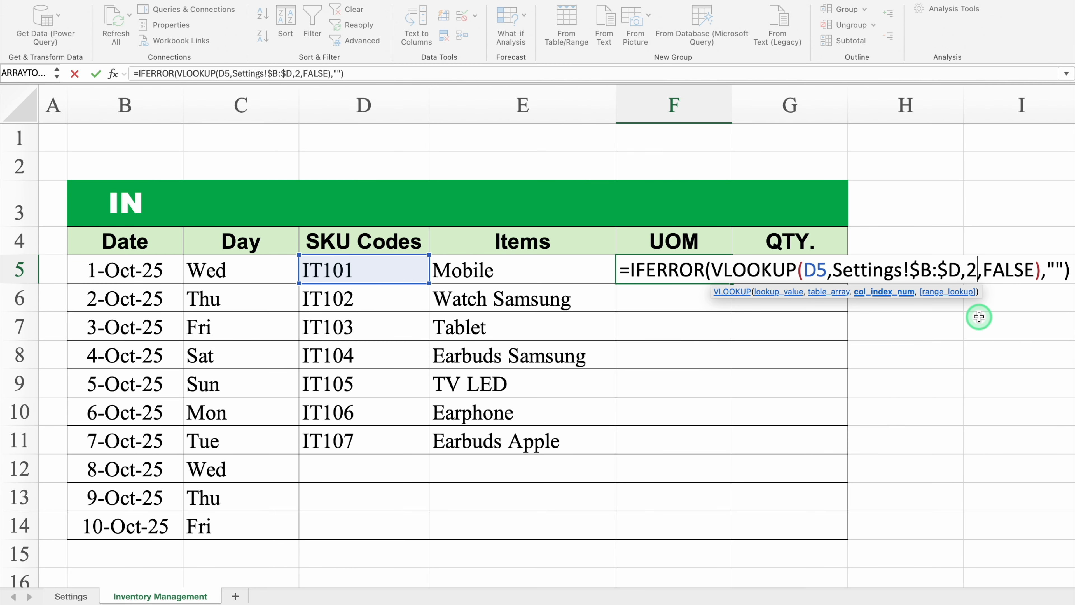
key("BackSpace")
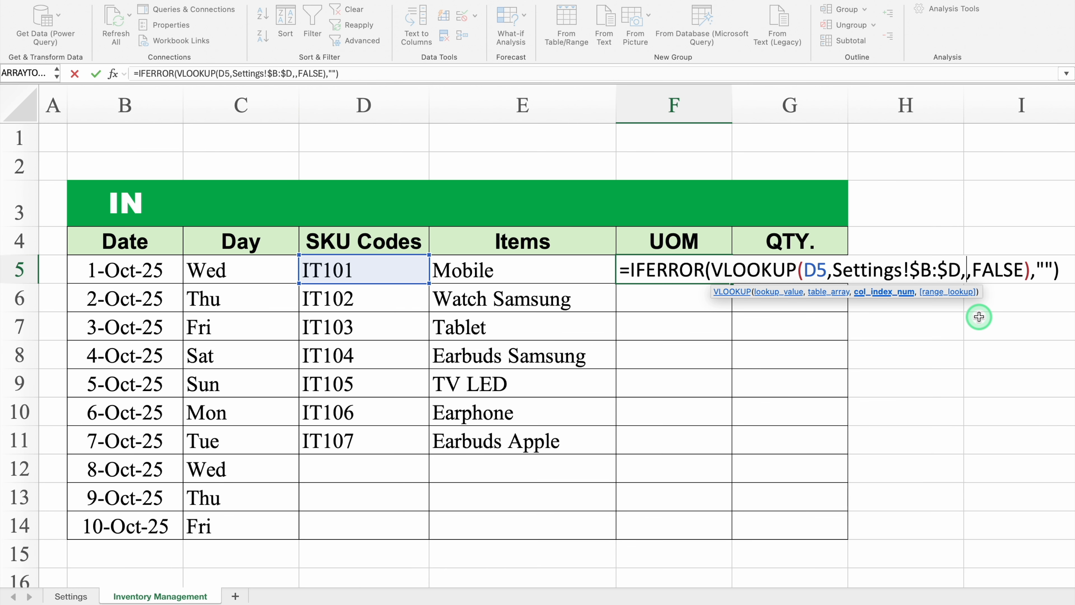
type("3")
key("Return")
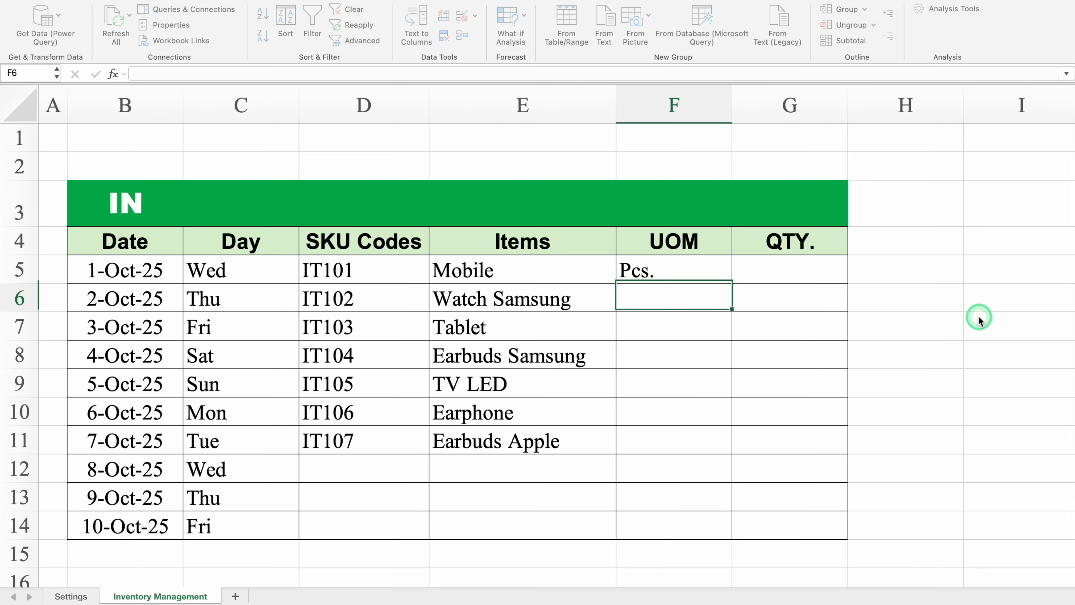
left_click(686, 275)
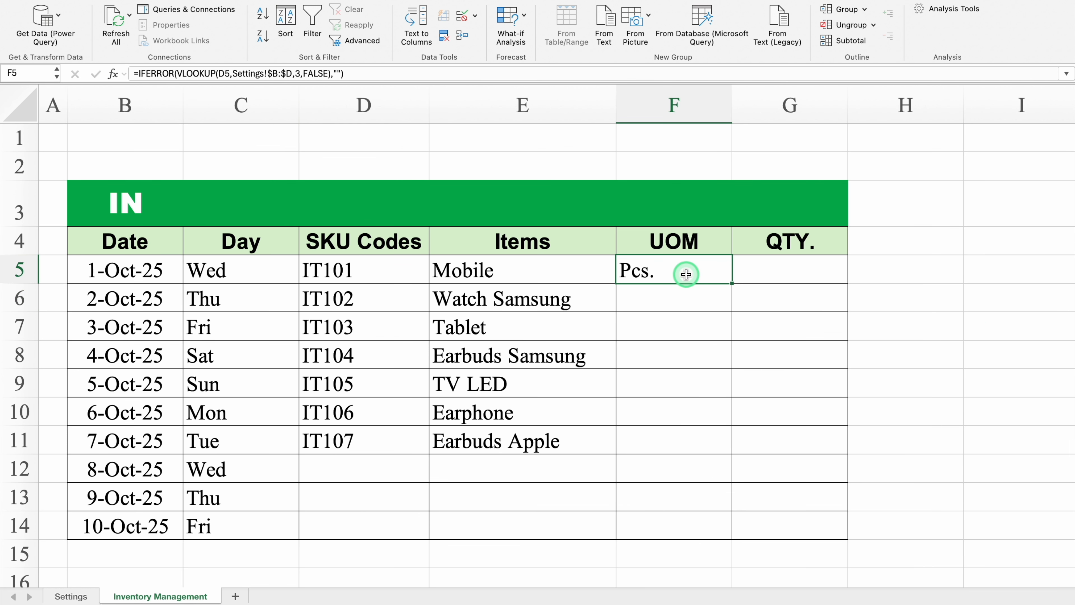
double_click(732, 286)
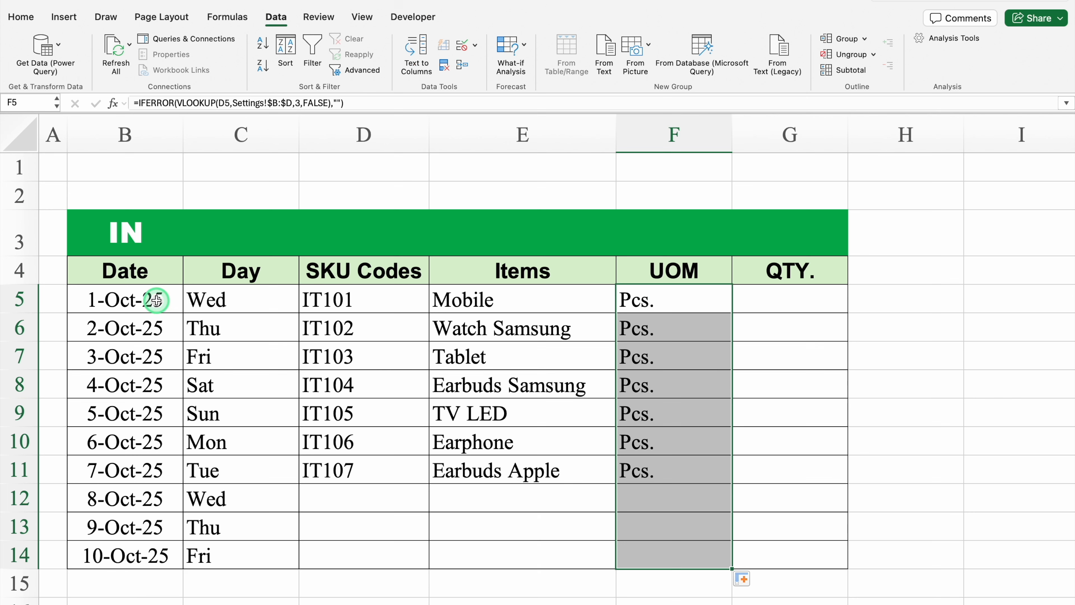
Step: Shade the entry ranges B5:B14, D5:D14 and G5:G14 light grey and autofit columns B, C, E and F
left_click_drag(157, 300, 149, 552)
left_click(40, 22)
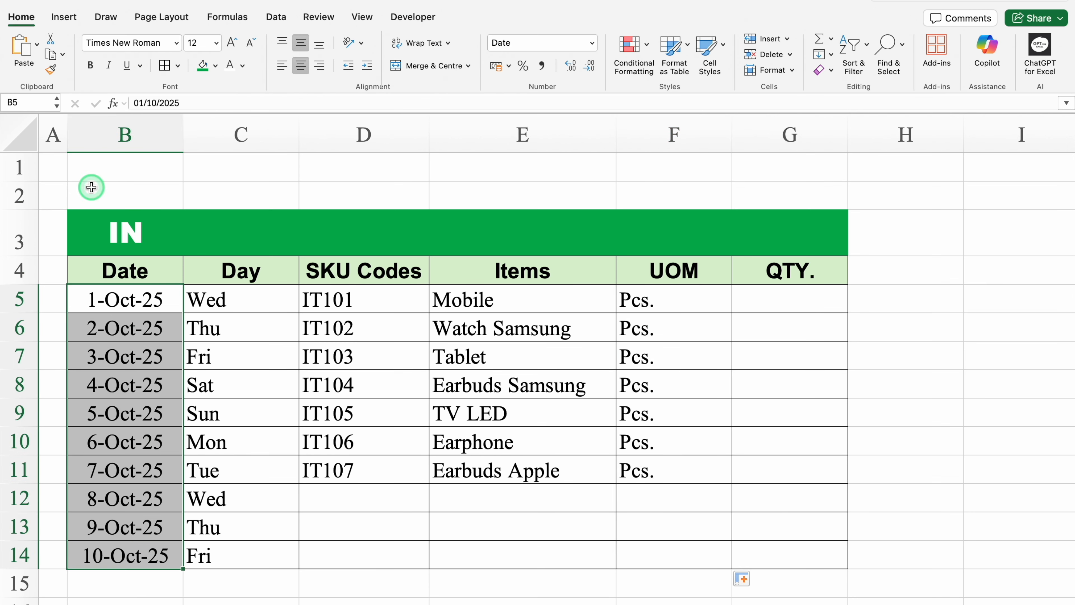
left_click(215, 66)
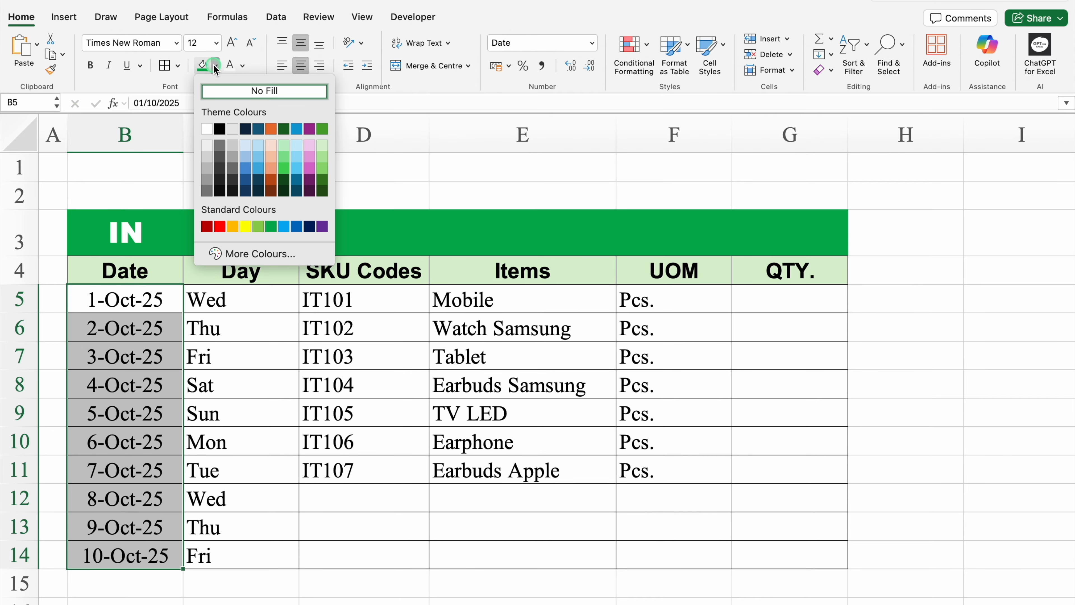
left_click(208, 156)
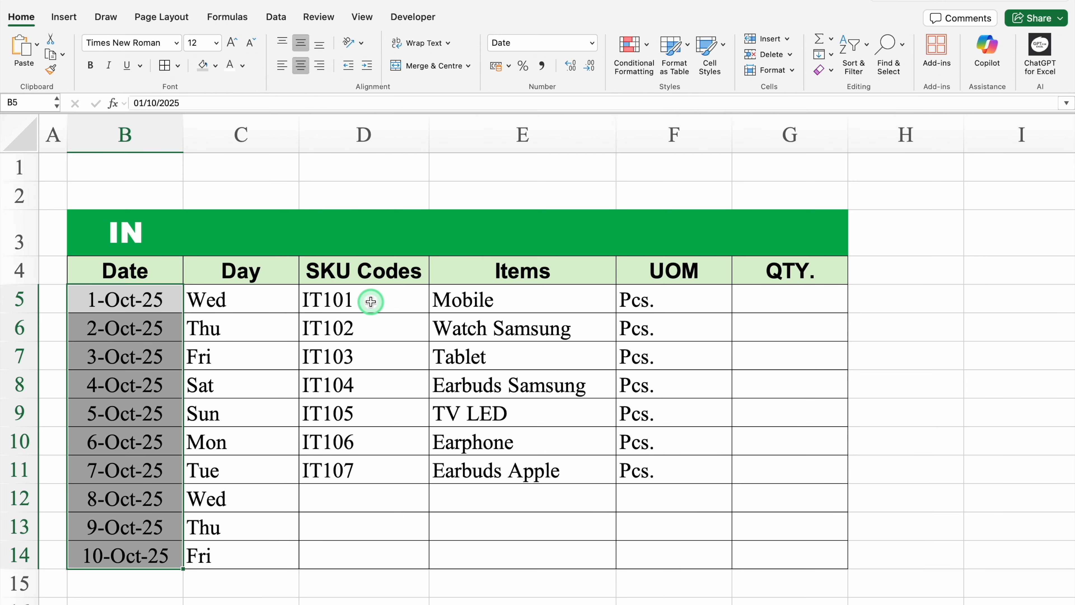
left_click_drag(371, 302, 372, 548)
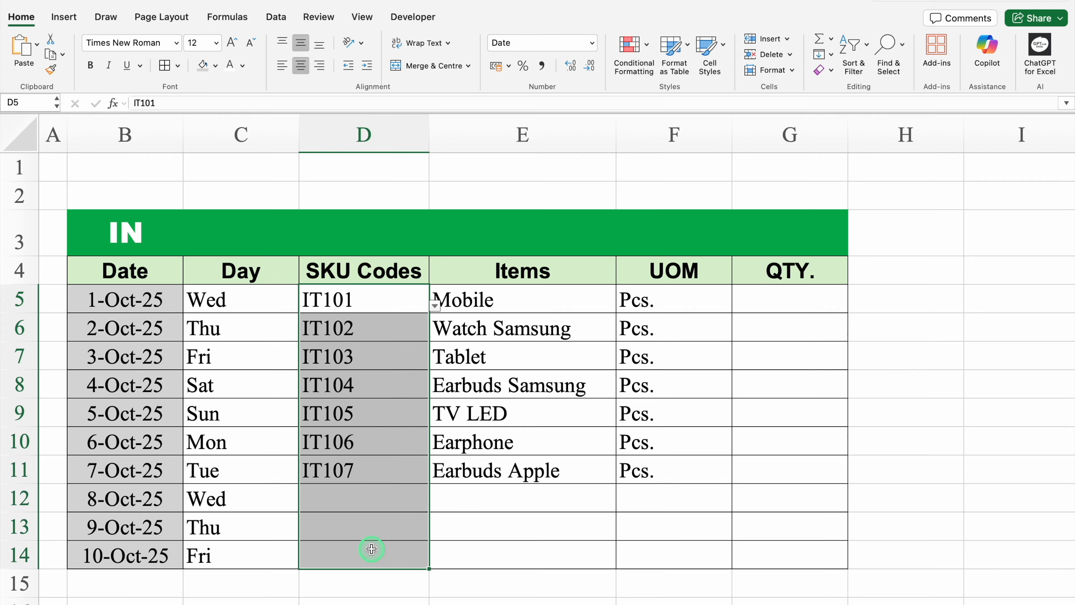
left_click(204, 65)
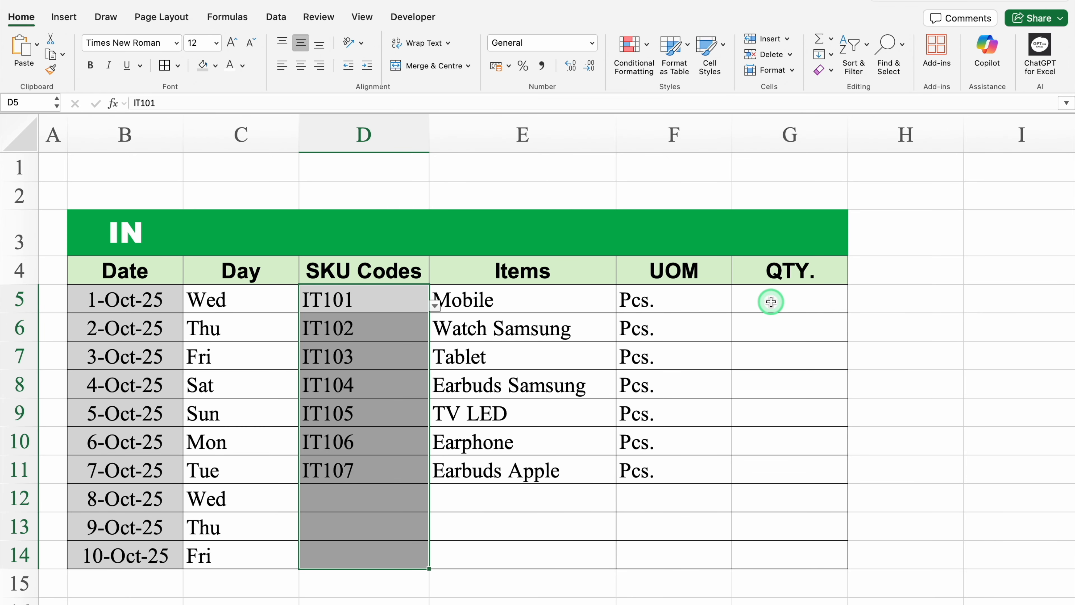
left_click(771, 301)
left_click_drag(771, 302, 787, 552)
left_click(203, 66)
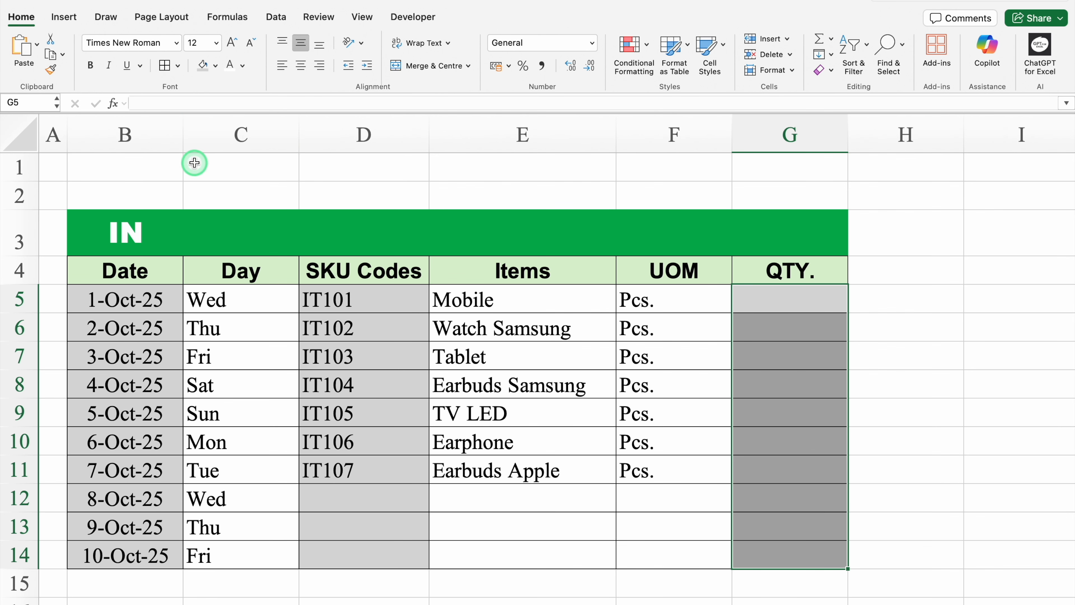
double_click(184, 135)
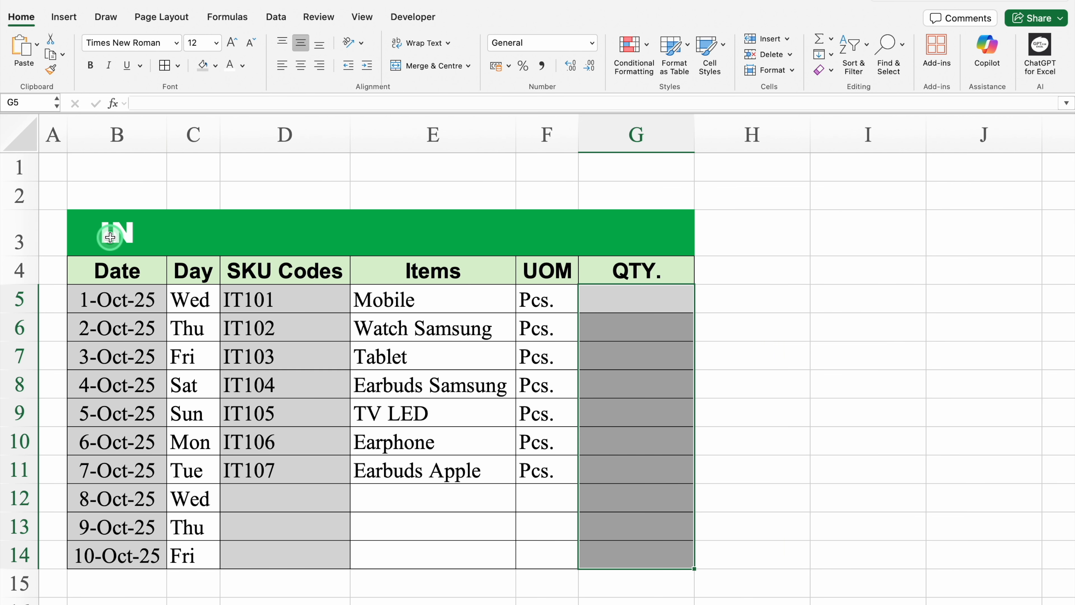
Step: Copy the IN table B3:G14 to I3, narrowing column H into a thin spacer between the tables
left_click_drag(110, 237, 661, 548)
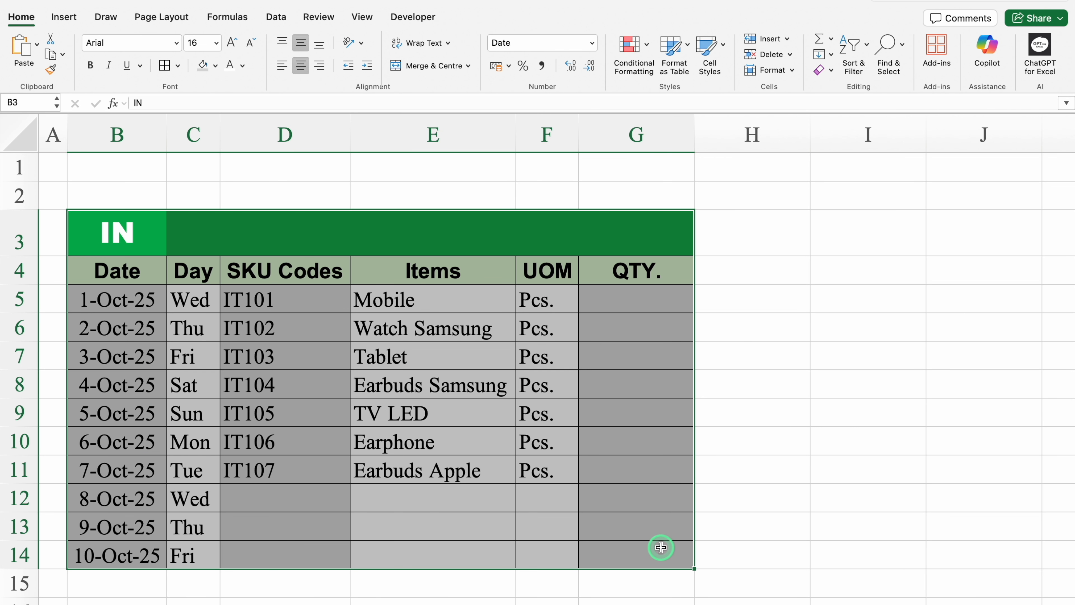
key("super+c")
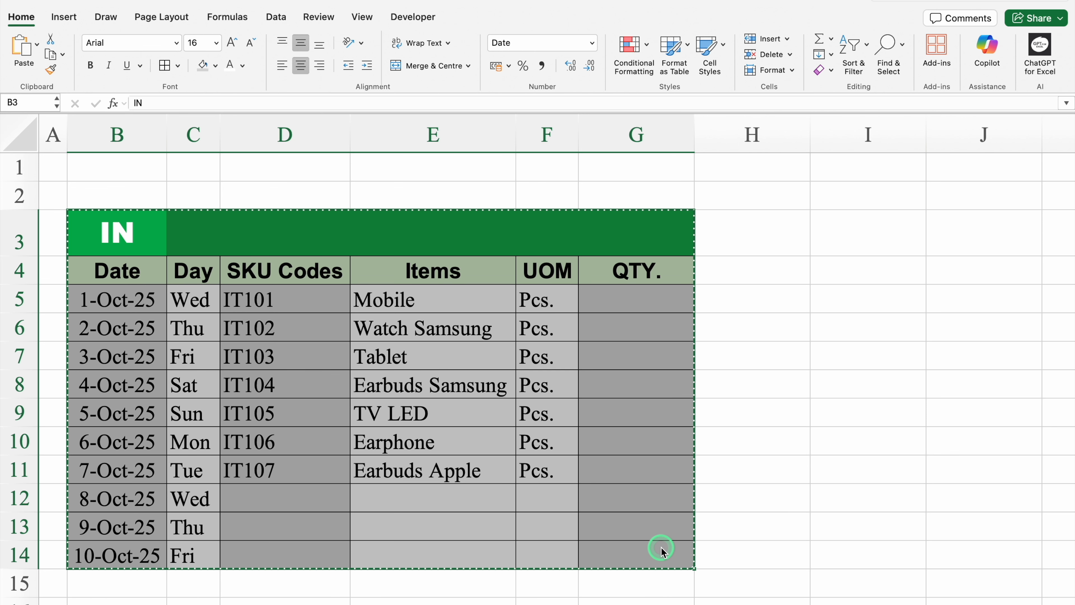
left_click_drag(813, 138, 710, 136)
left_click(763, 231)
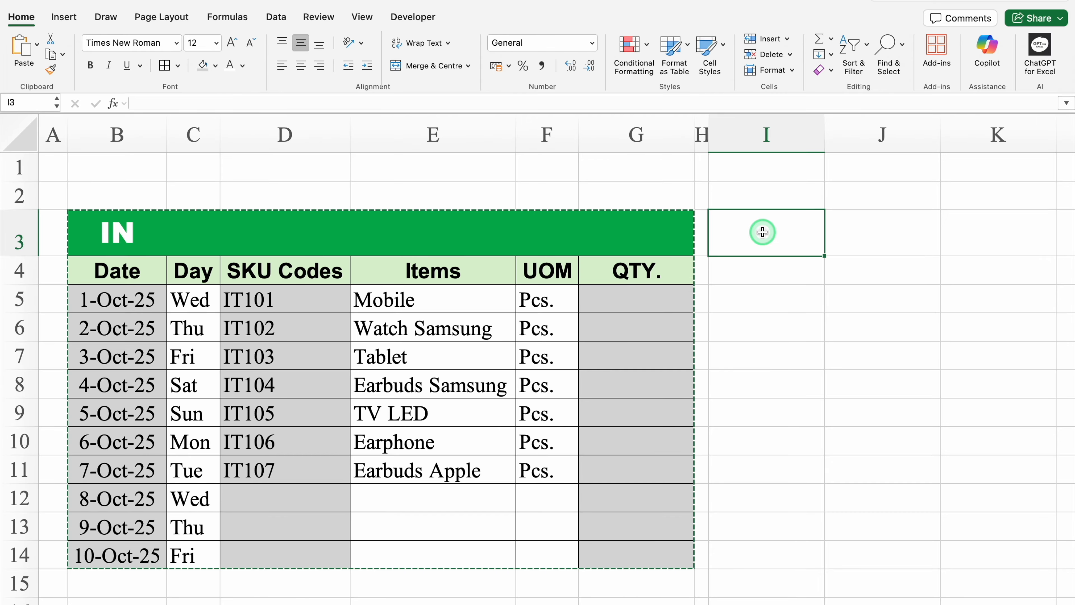
key("super+v")
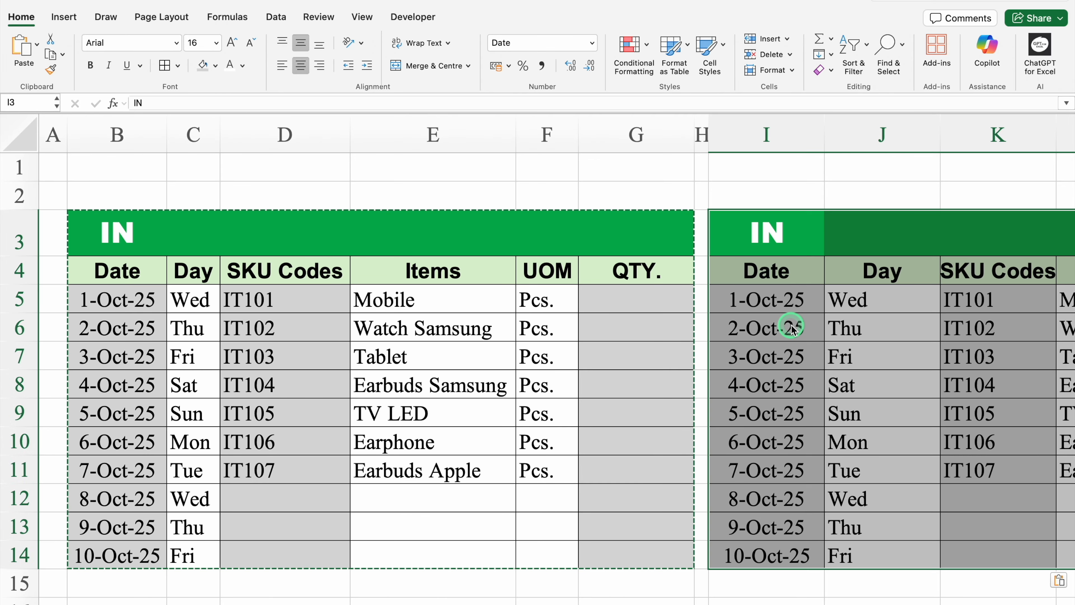
Step: Clear the dates in I5:I14 and the SKU codes in K5:K14 of the copied table
scroll(651, 601, "right", 5)
scroll(651, 602, "right", 5)
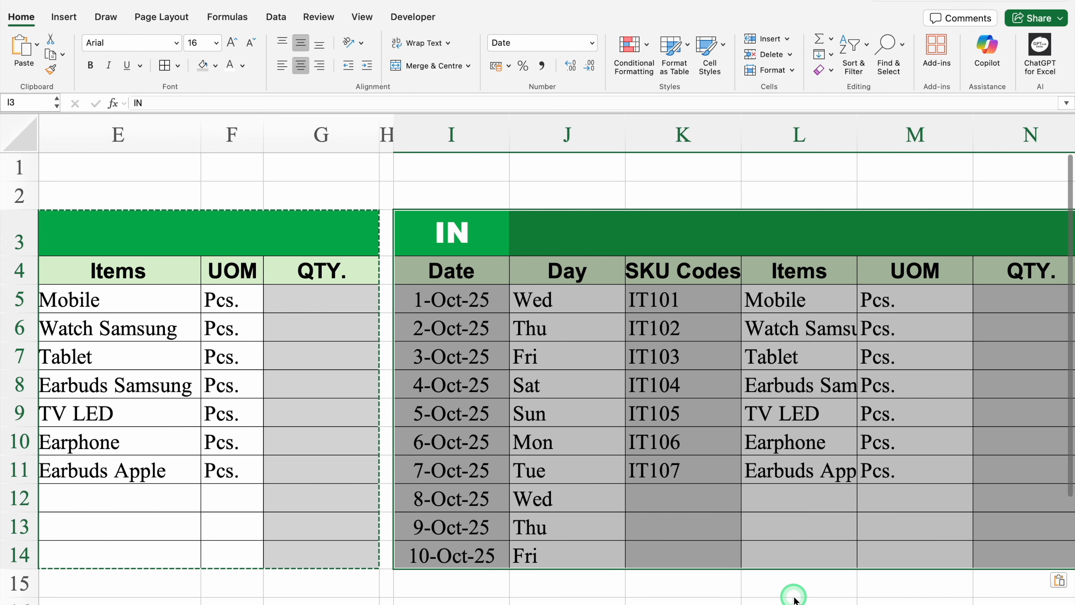
left_click(481, 300)
left_click_drag(481, 300, 477, 564)
key("Delete")
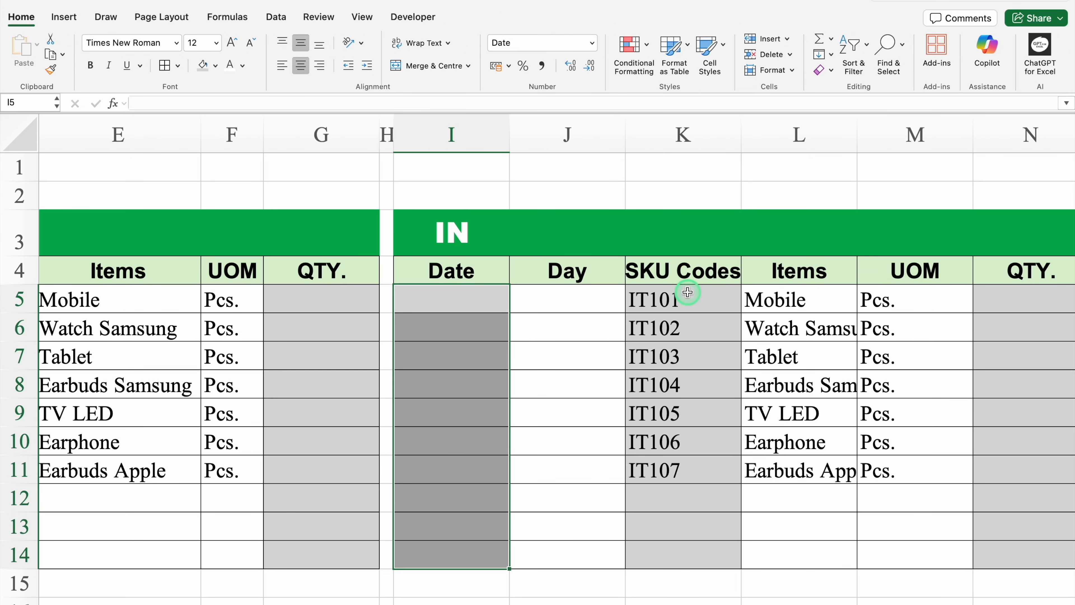
left_click_drag(687, 293, 687, 547)
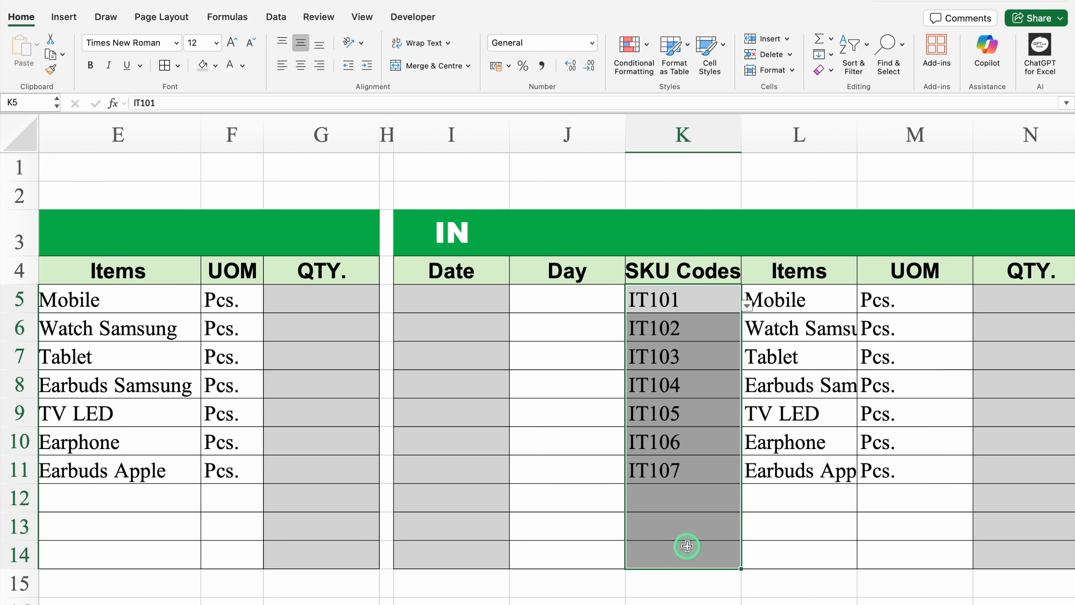
key("Delete")
scroll(687, 546, "right", 3)
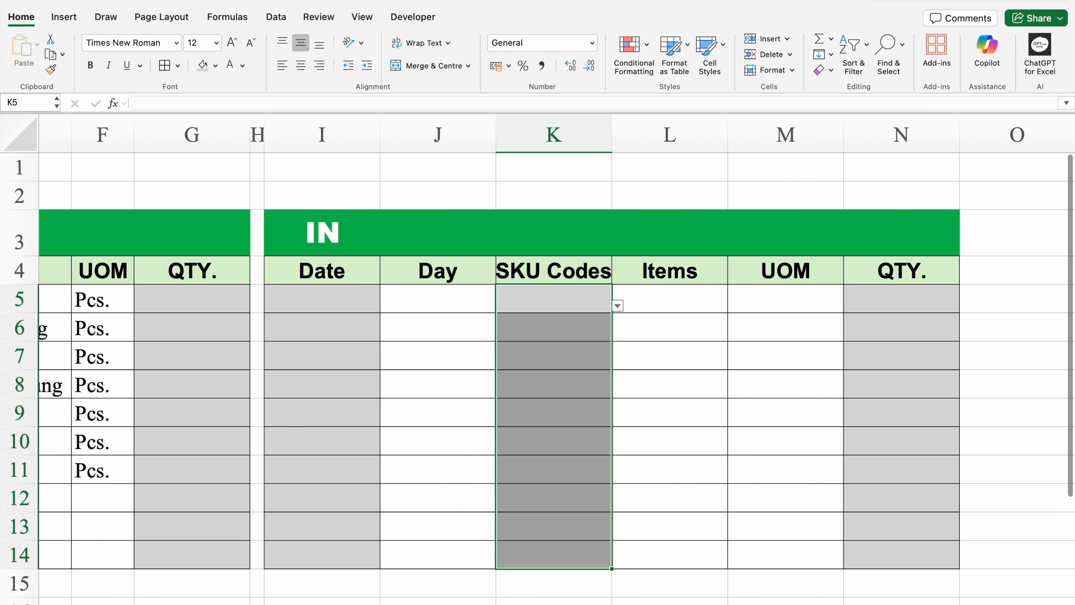
Step: Retitle the copied table's heading in I3 as OUT and fill the banner I3:N3 with red
left_click(334, 237)
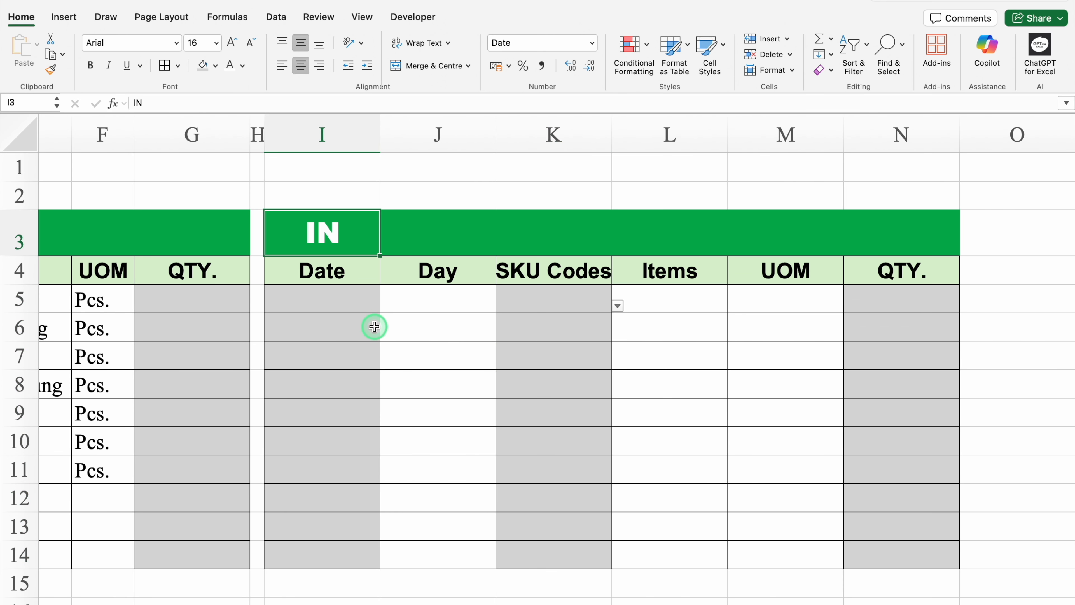
type("OUT")
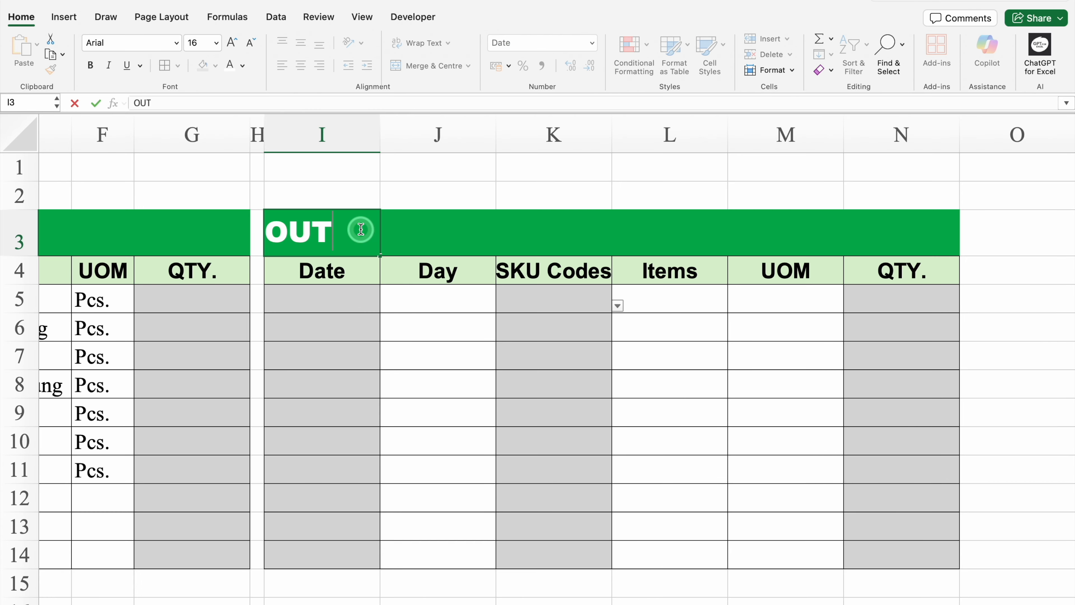
key("Return")
left_click_drag(358, 230, 908, 236)
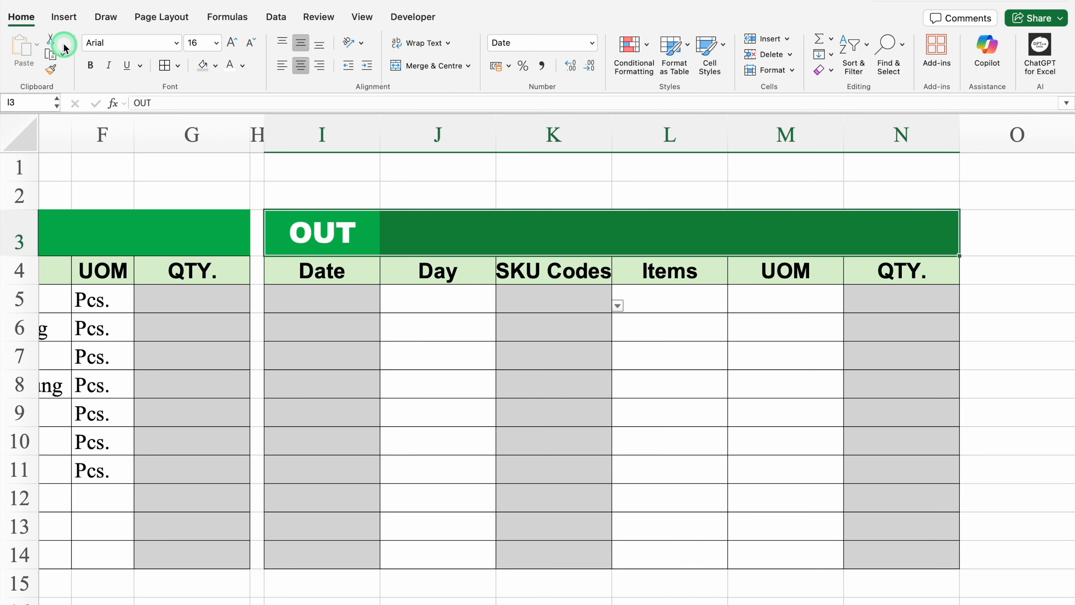
left_click(215, 66)
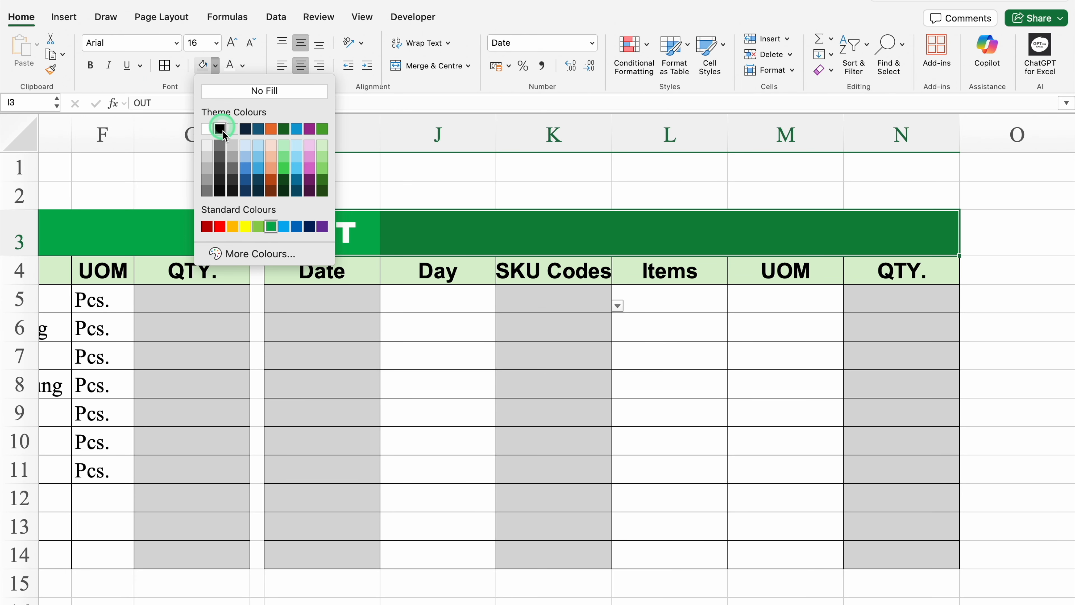
left_click(207, 227)
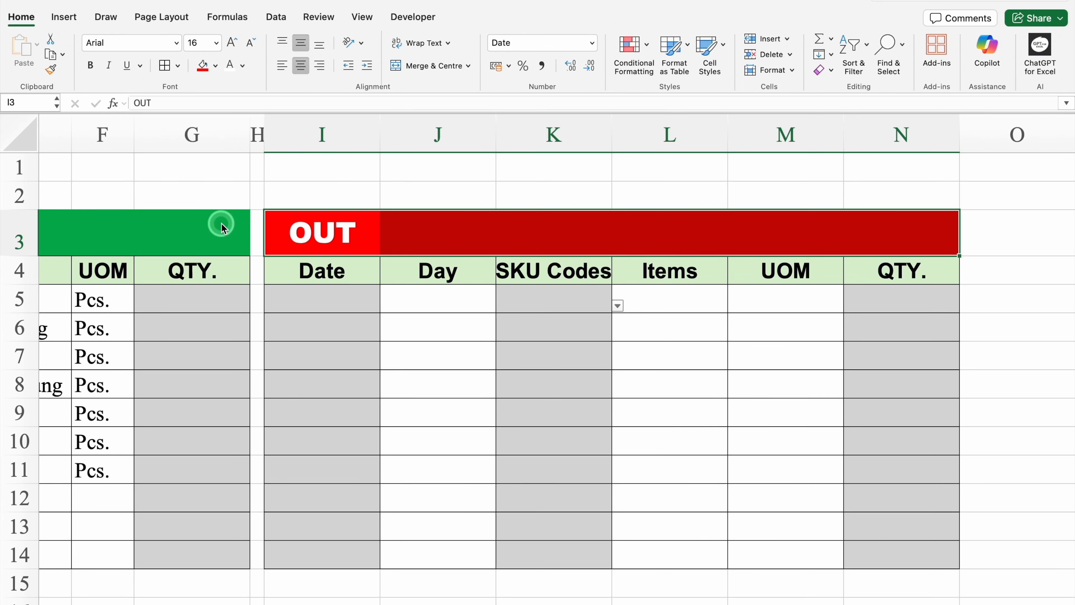
Step: Fill the OUT table's header cells I4:N4 with light orange and widen column K slightly to fit SKU Codes
left_click(336, 272)
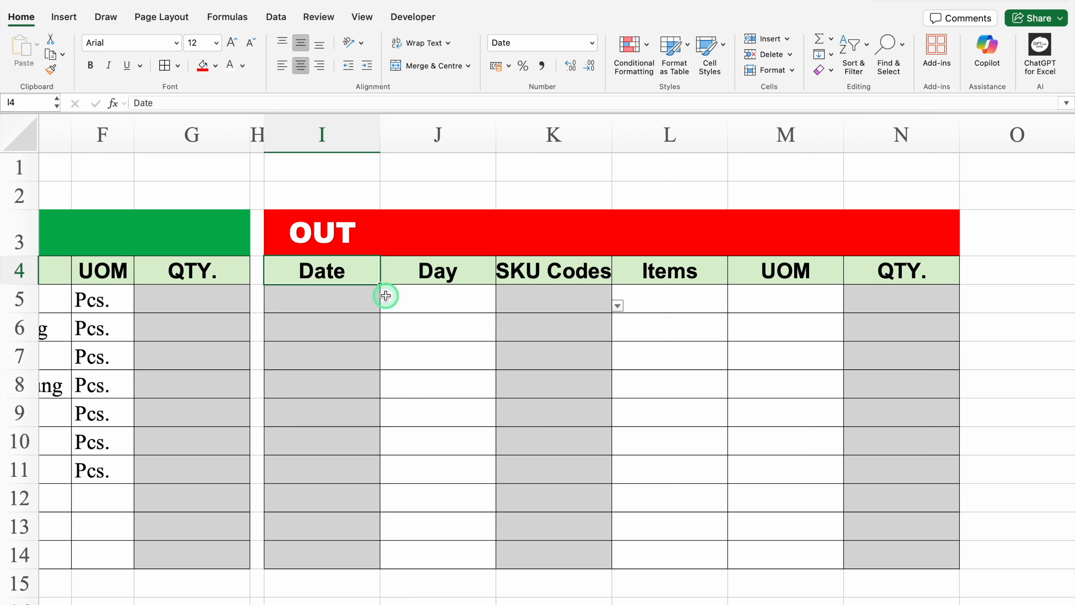
key("super+shift+Right")
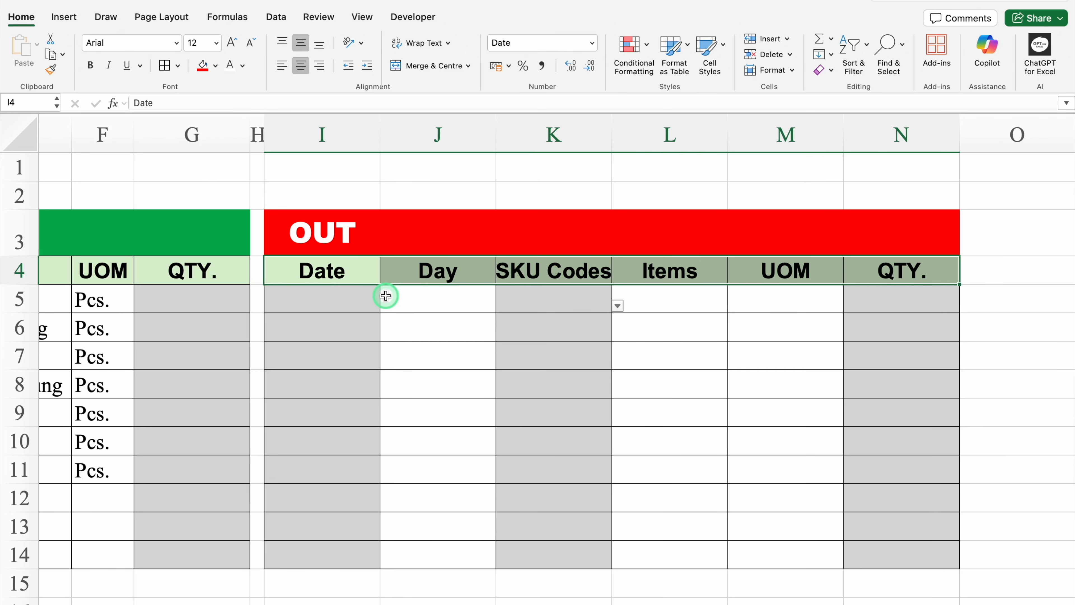
left_click(215, 65)
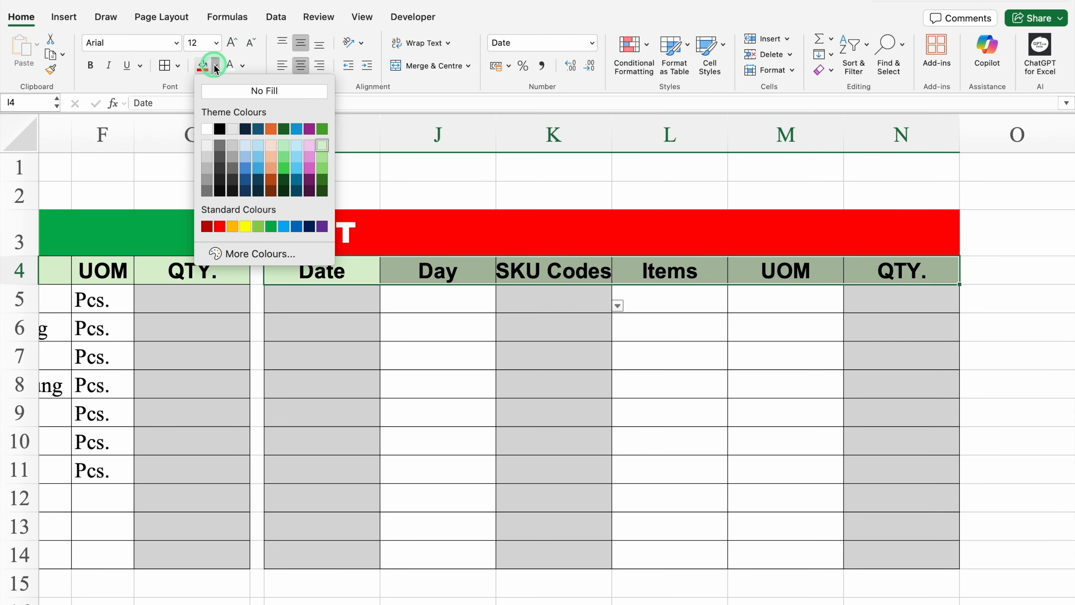
left_click(271, 145)
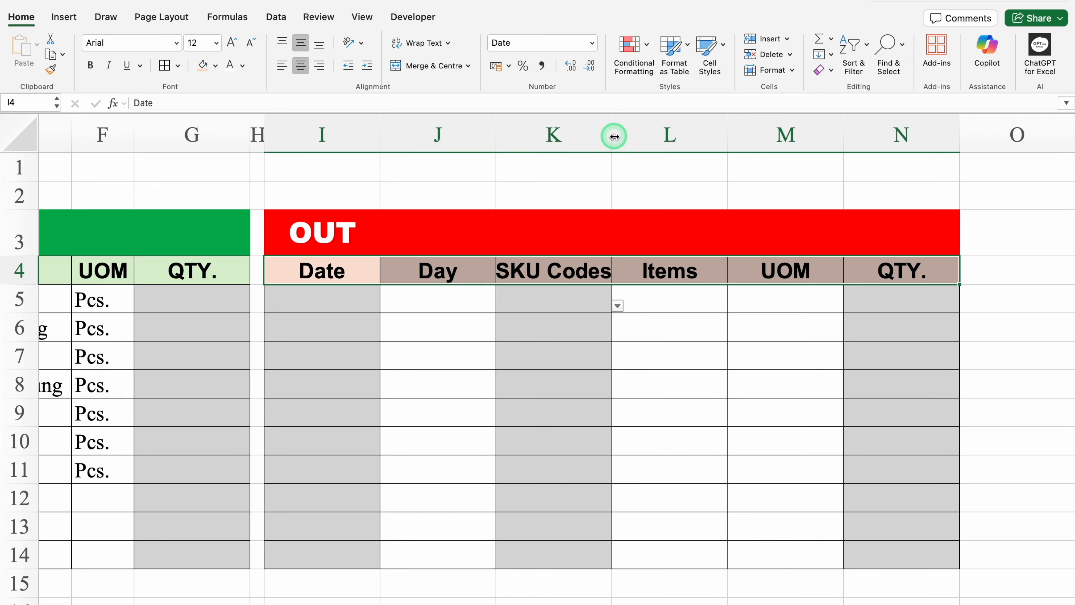
left_click_drag(613, 135, 626, 135)
Step: Choose SKU code IT101 in K5, check the item and UOM lookups, and enter the date 15-10-25 in I5
left_click(613, 302)
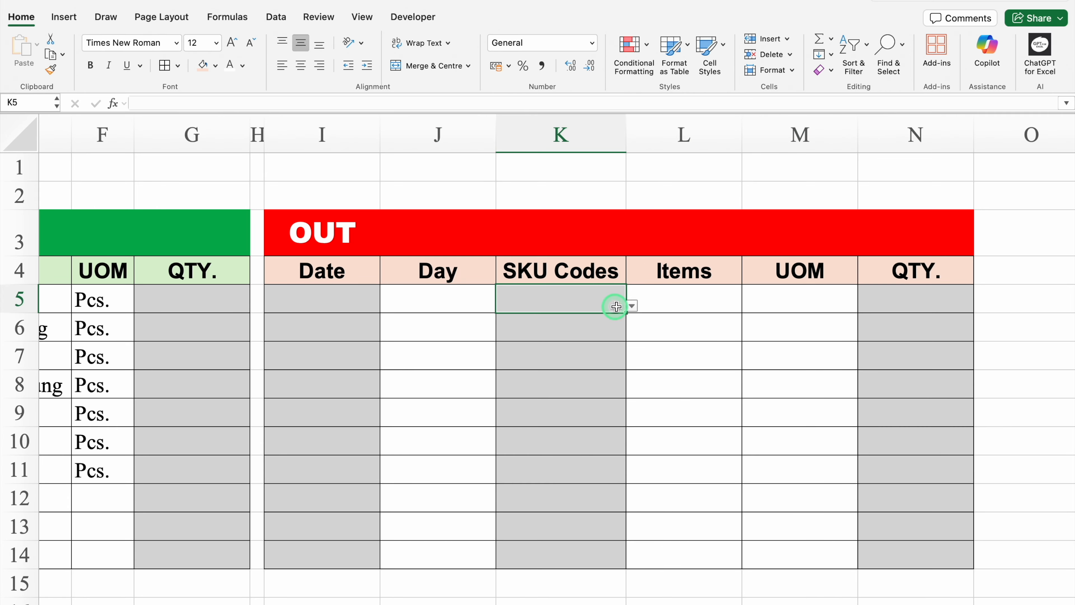
left_click(631, 306)
left_click(537, 350)
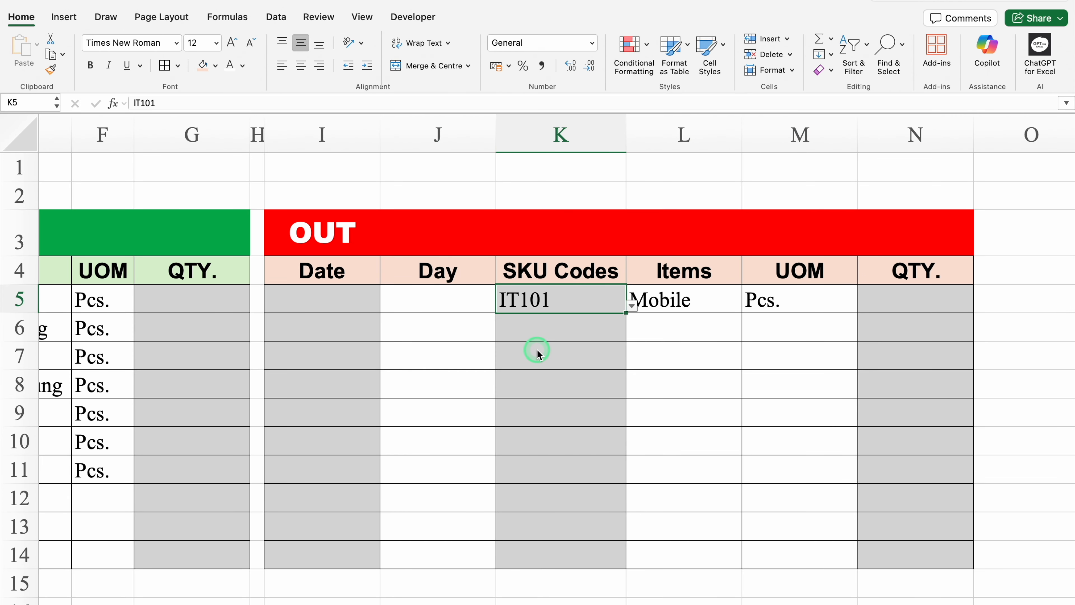
left_click(694, 303)
left_click(796, 303)
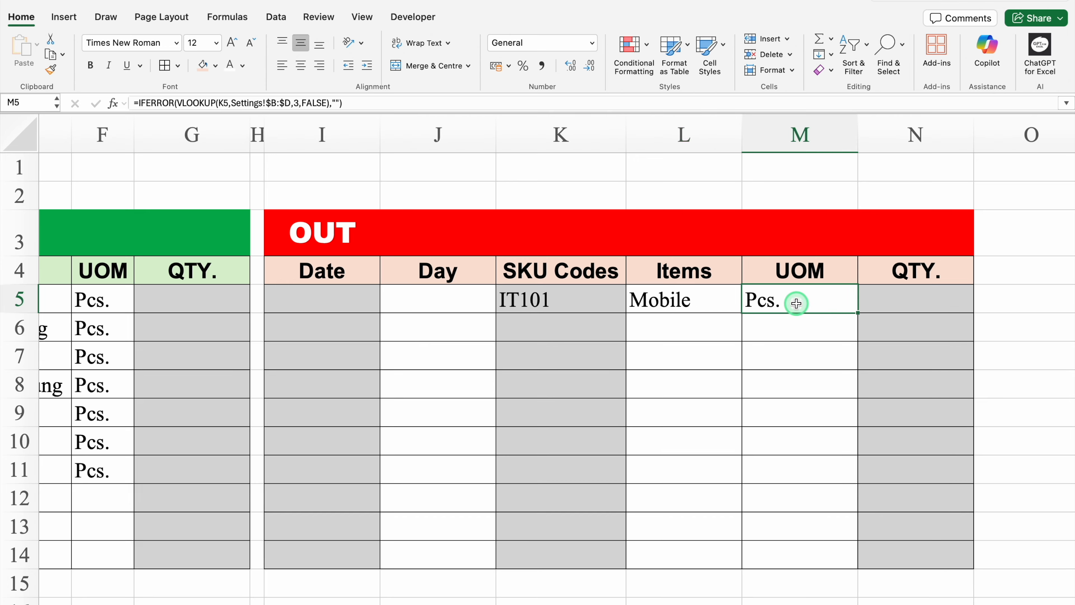
left_click(355, 301)
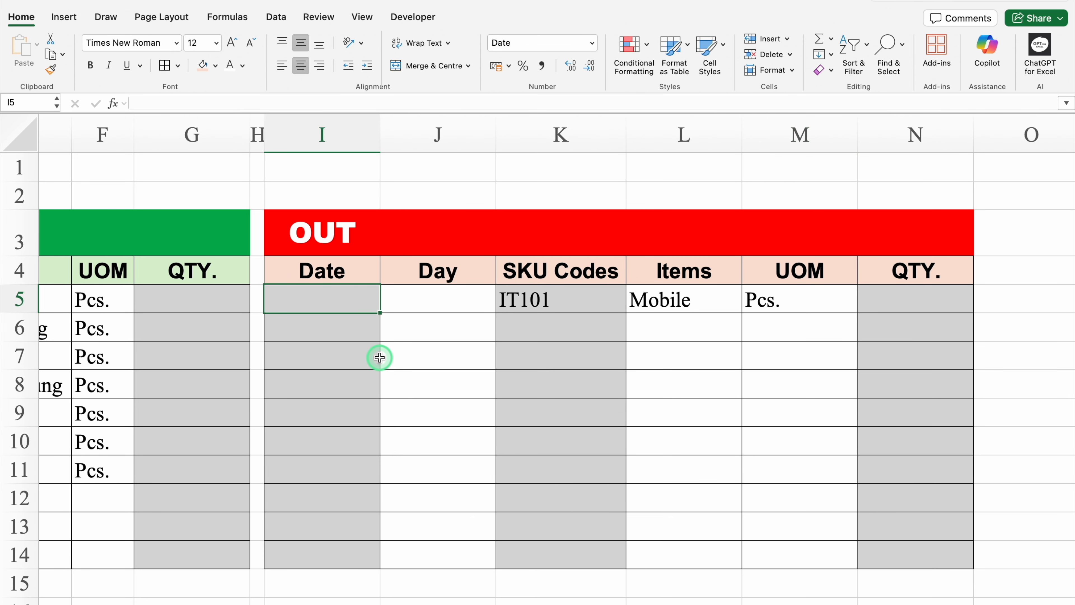
type("15-10-25")
key("Return")
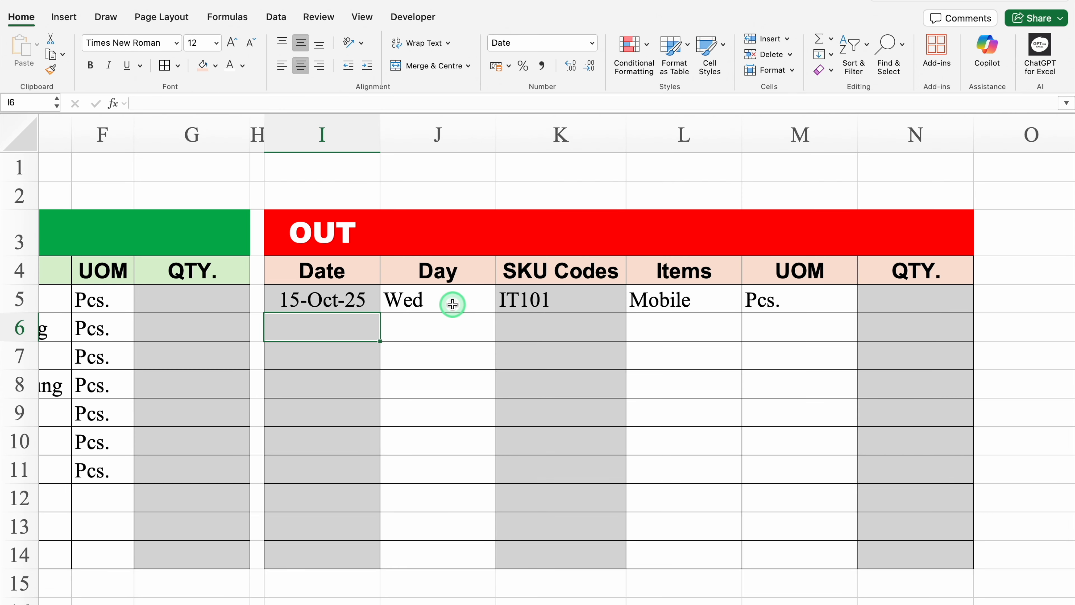
Step: Copy the OUT table I3:N14 to Q3, narrowing column P into a thin spacer before it
left_click_drag(324, 233, 881, 550)
key("super+c")
left_click(997, 240)
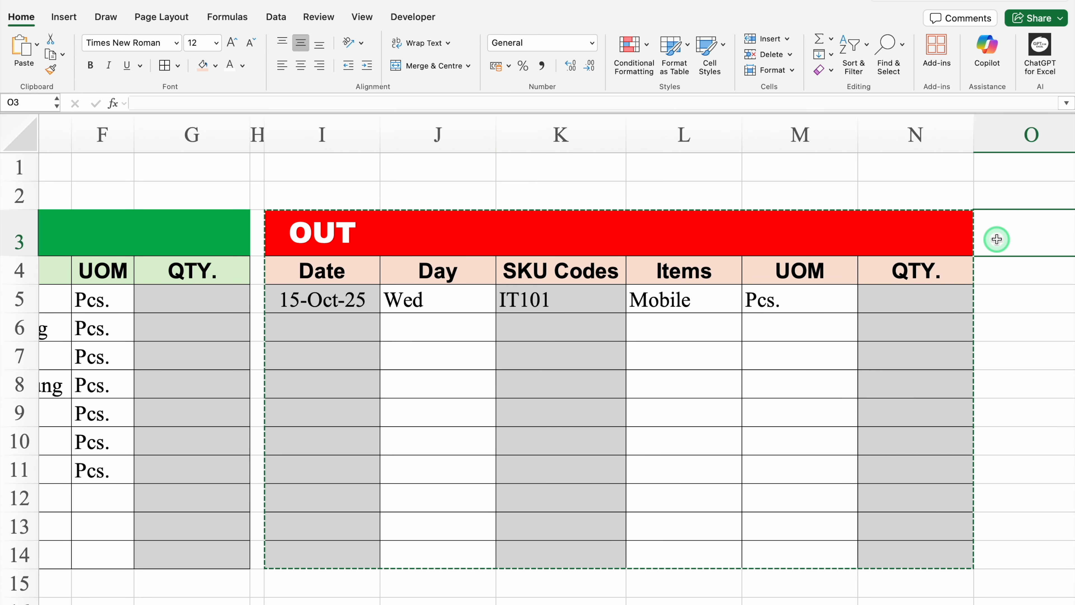
key("Right")
key("Right")
key("Right")
key("Right")
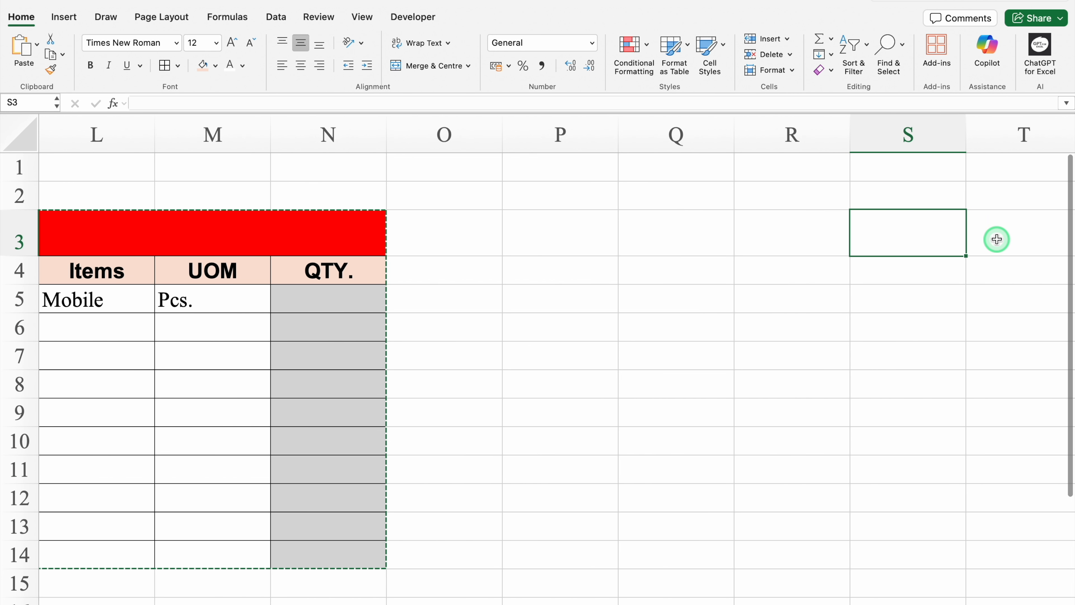
left_click(444, 240)
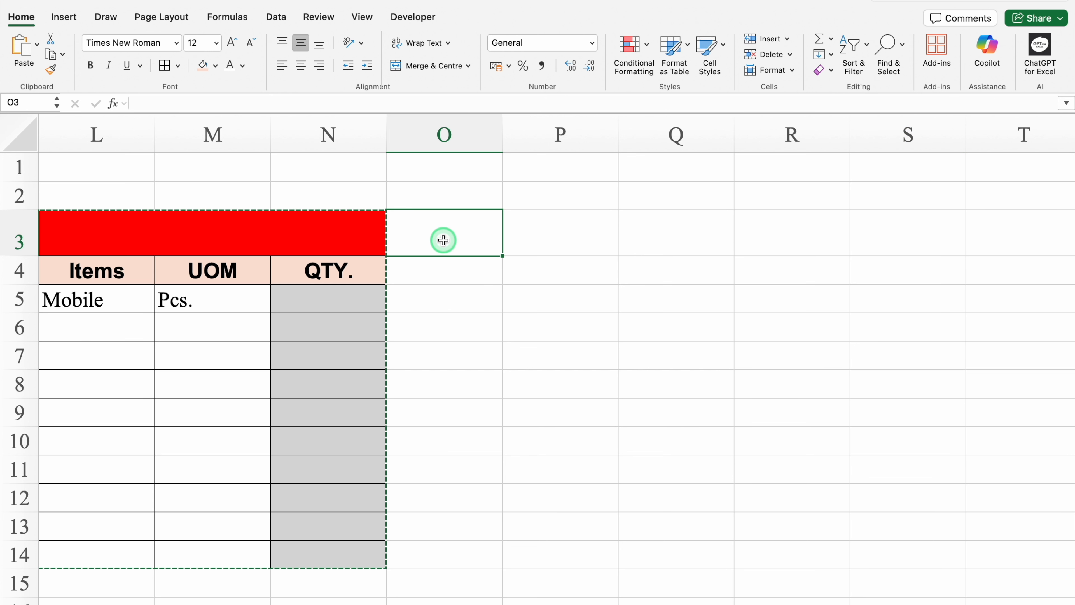
left_click(558, 227)
left_click_drag(618, 138, 519, 148)
left_click(581, 231)
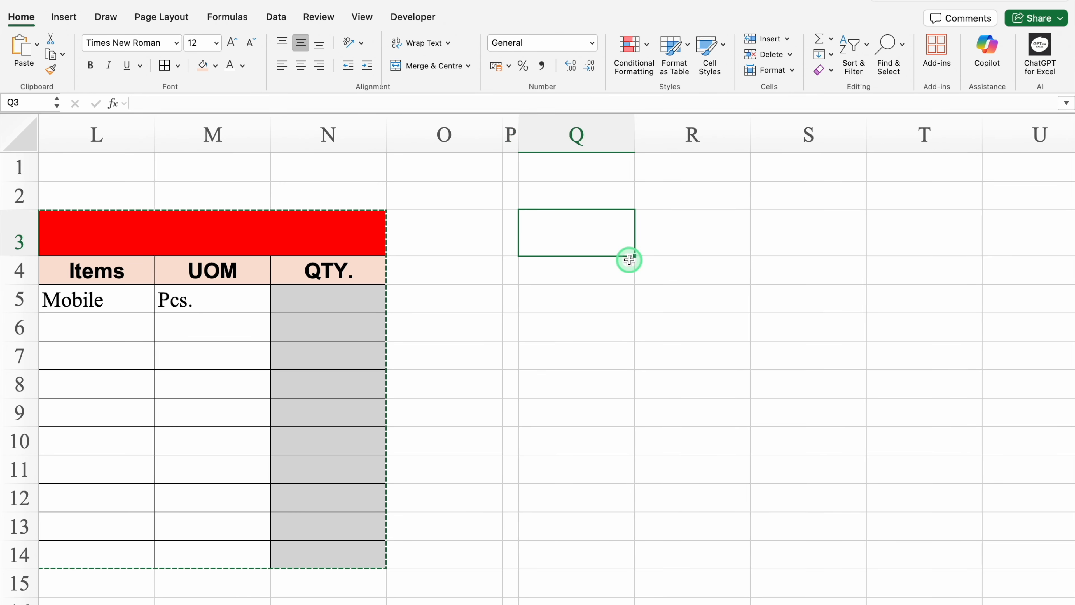
key("super+v")
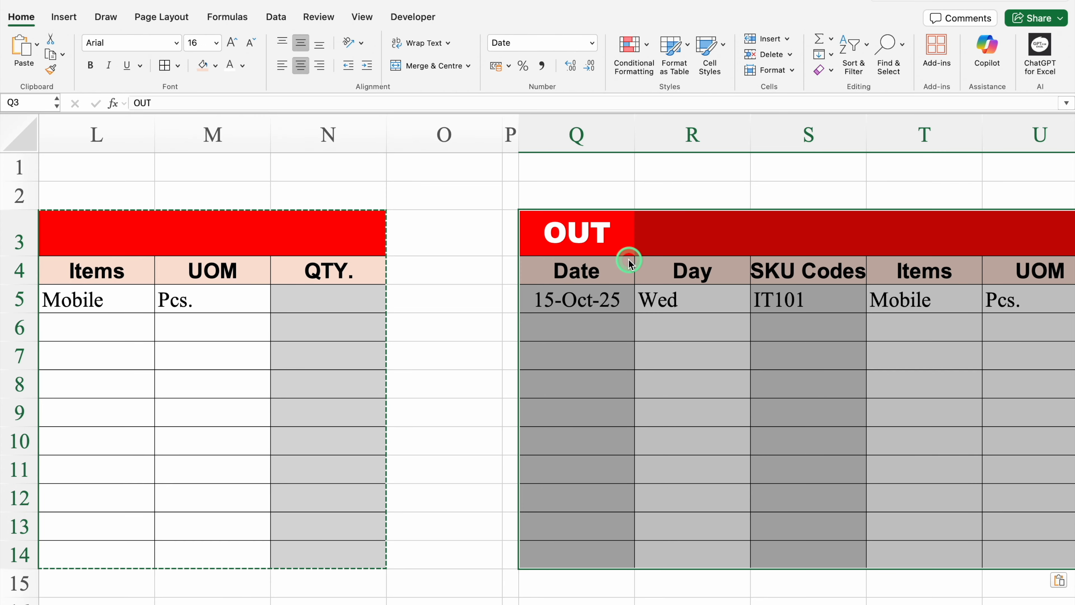
Step: Delete columns Q and R holding the Date and Day fields of the newly pasted table
left_click_drag(584, 122, 678, 132)
right_click(675, 137)
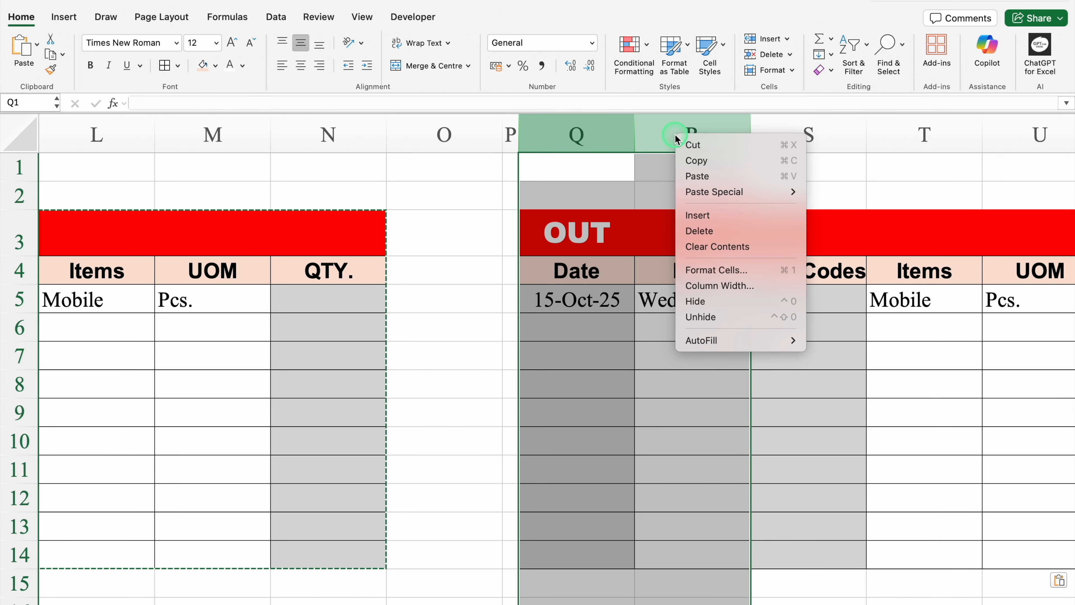
left_click(700, 231)
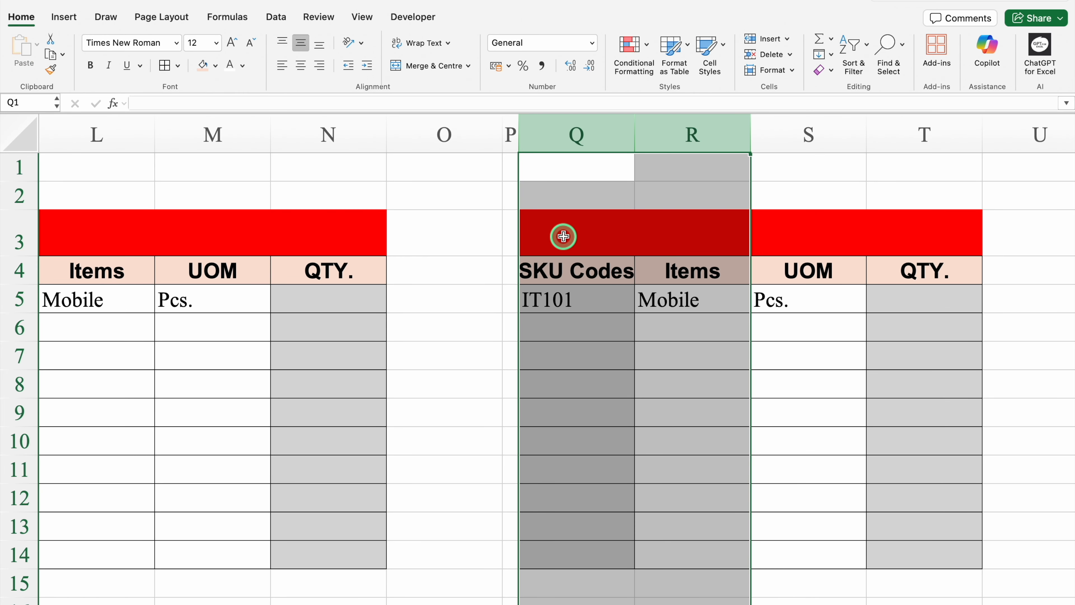
Step: Enter the heading BALANCE in Q3 and set its font colour to white
left_click(563, 236)
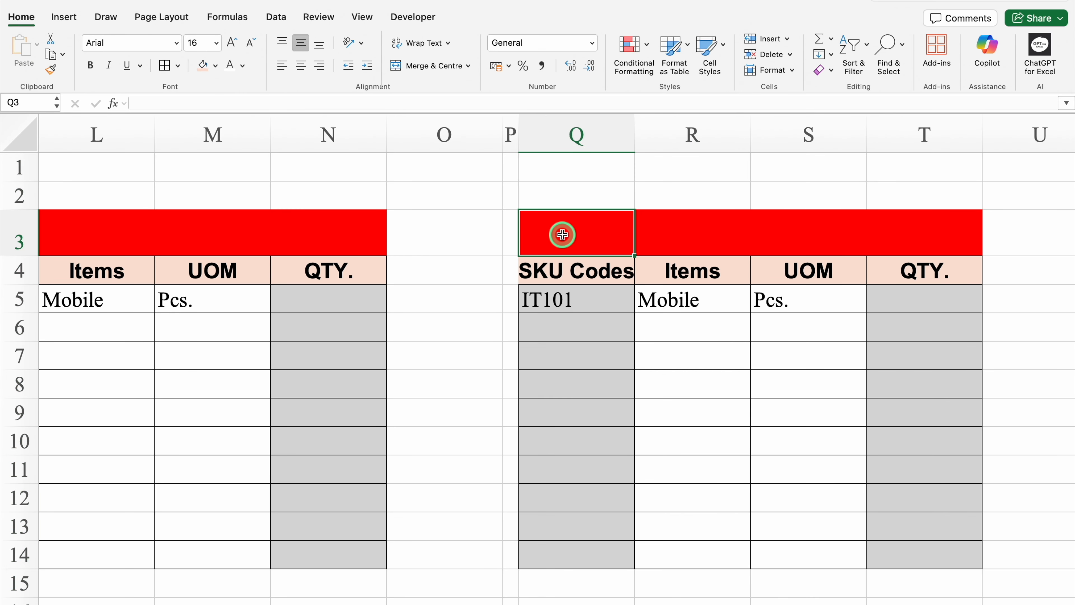
type("BALANCE")
key("Return")
left_click(581, 230)
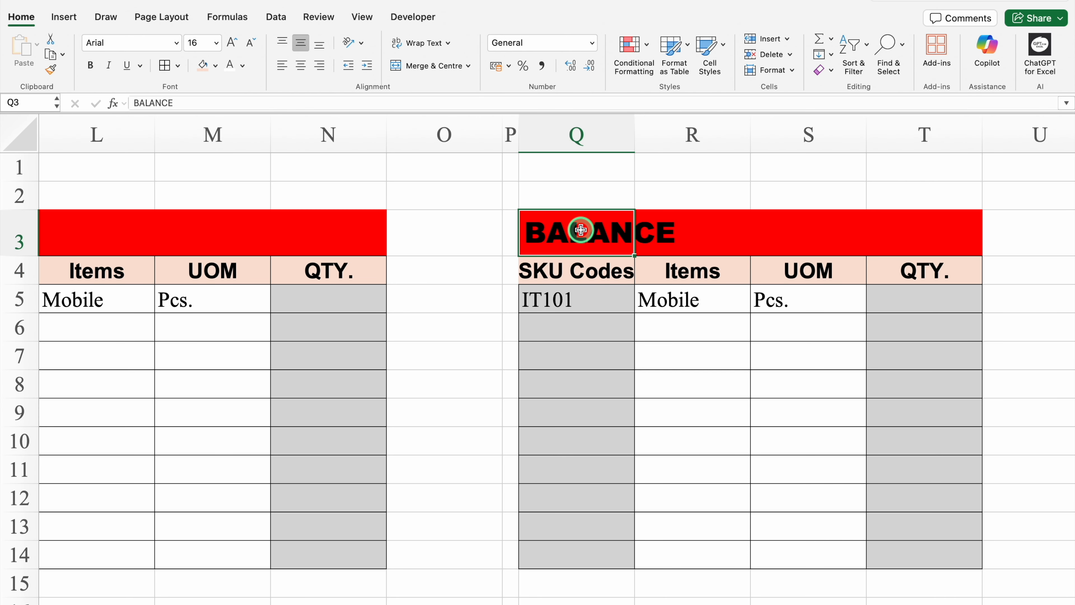
left_click(230, 70)
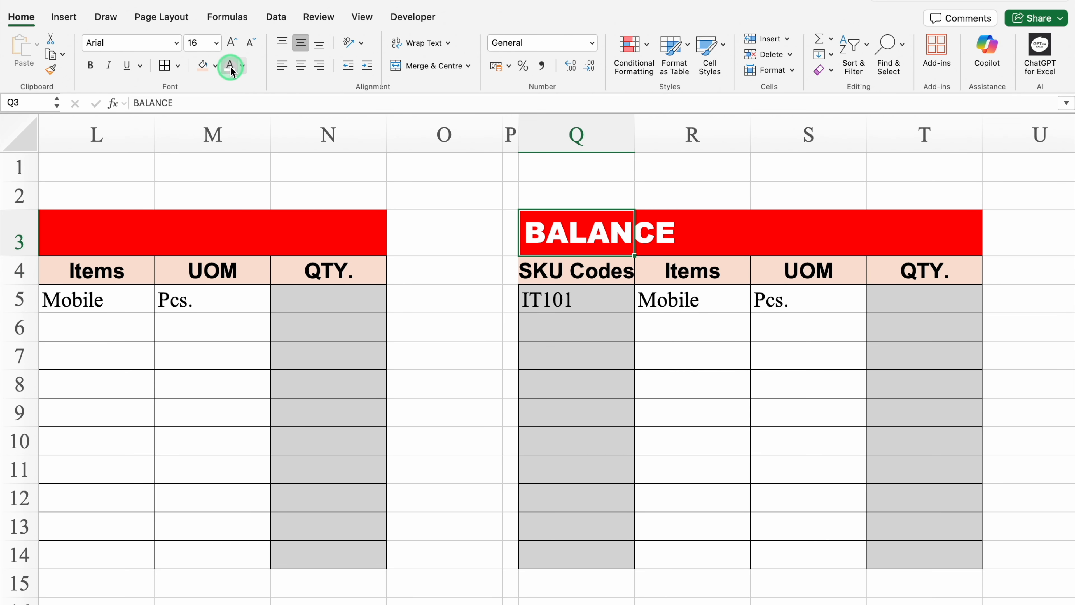
Step: Fill the BALANCE banner Q3:T3 with blue and its header cells Q4:T4 with light blue
left_click_drag(576, 233, 927, 238)
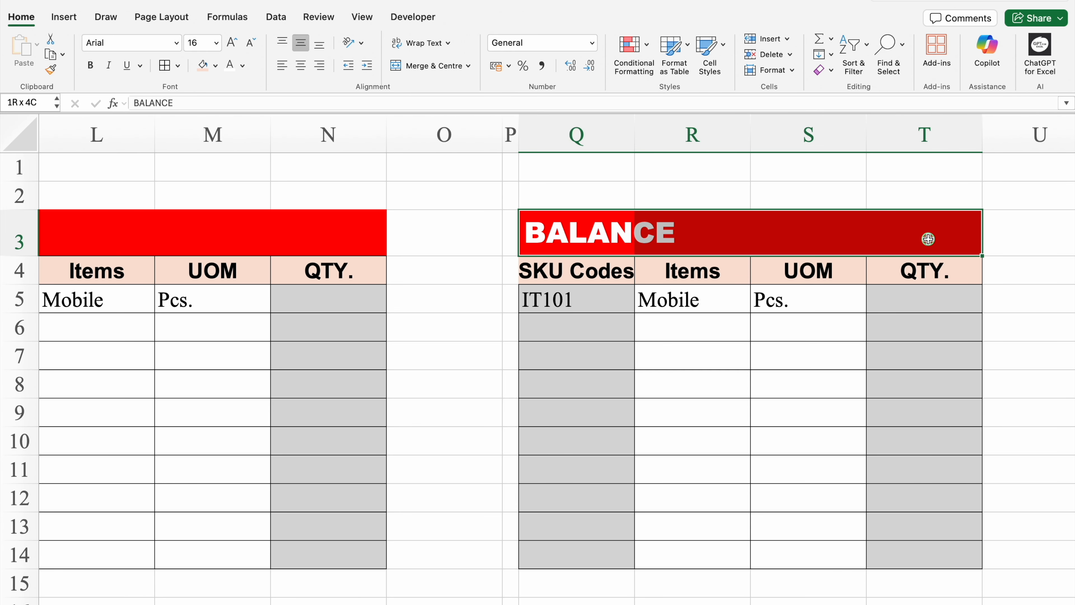
left_click(217, 67)
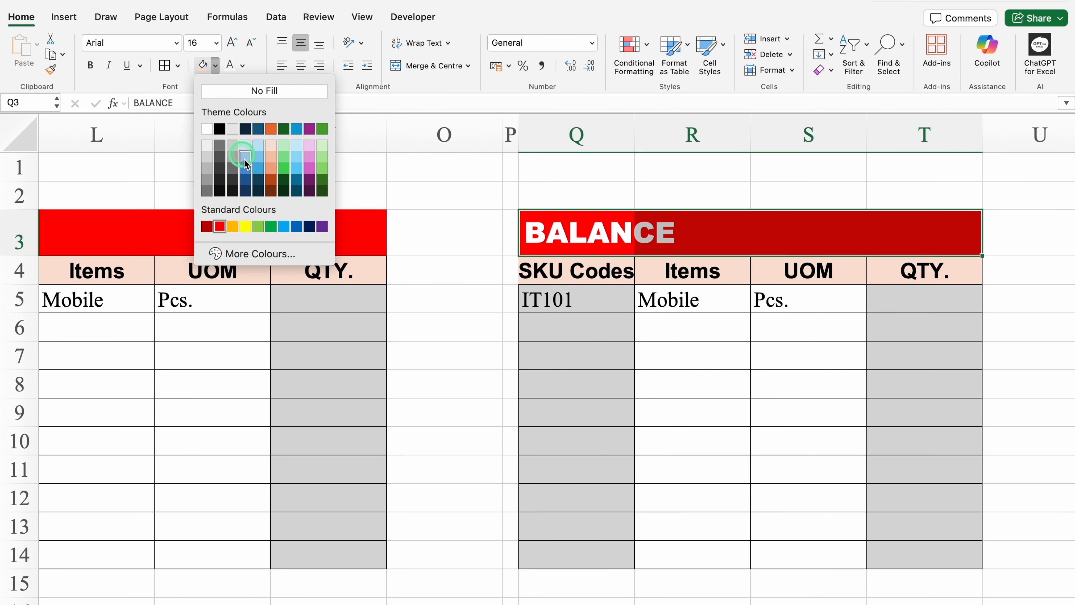
left_click(292, 224)
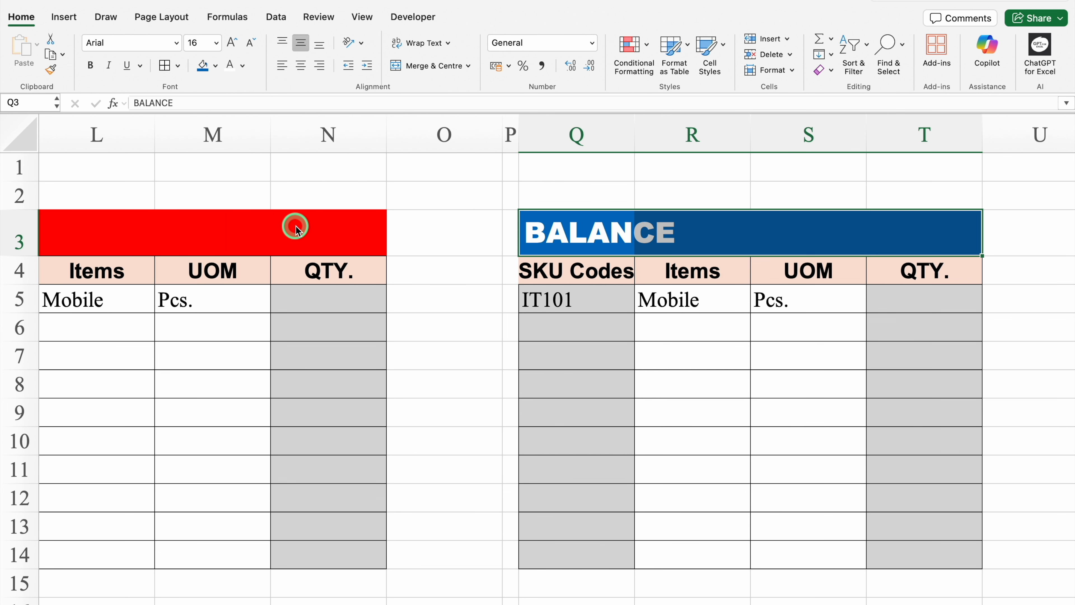
left_click(593, 271)
left_click_drag(593, 271, 910, 274)
left_click(215, 66)
left_click(302, 149)
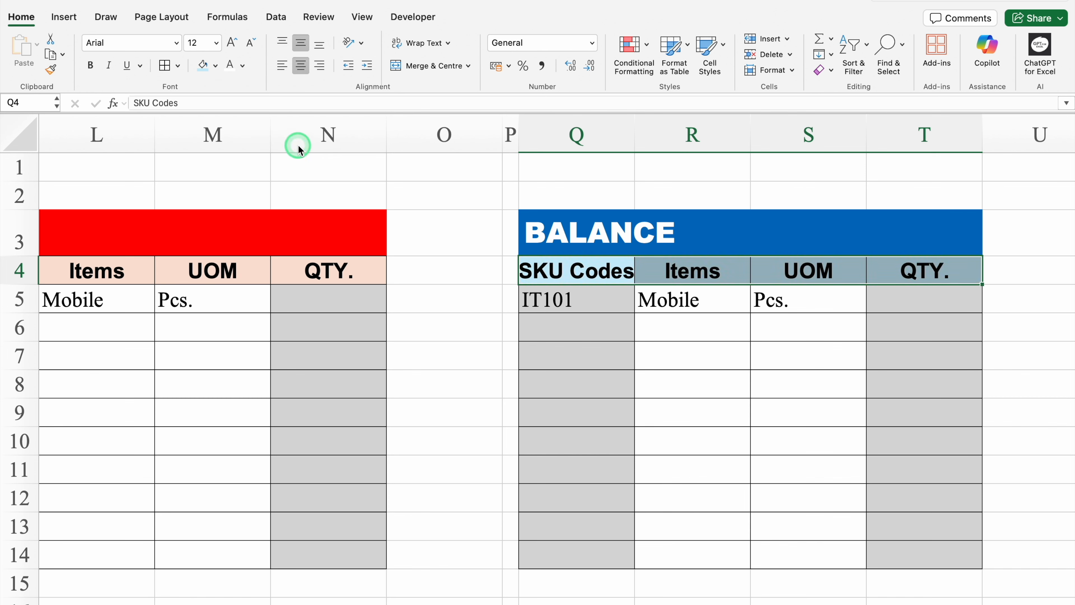
Step: Clear the copied contents of Q5:T14 and check Q5 for a leftover SKU code dropdown
left_click_drag(622, 299, 911, 548)
key("Delete")
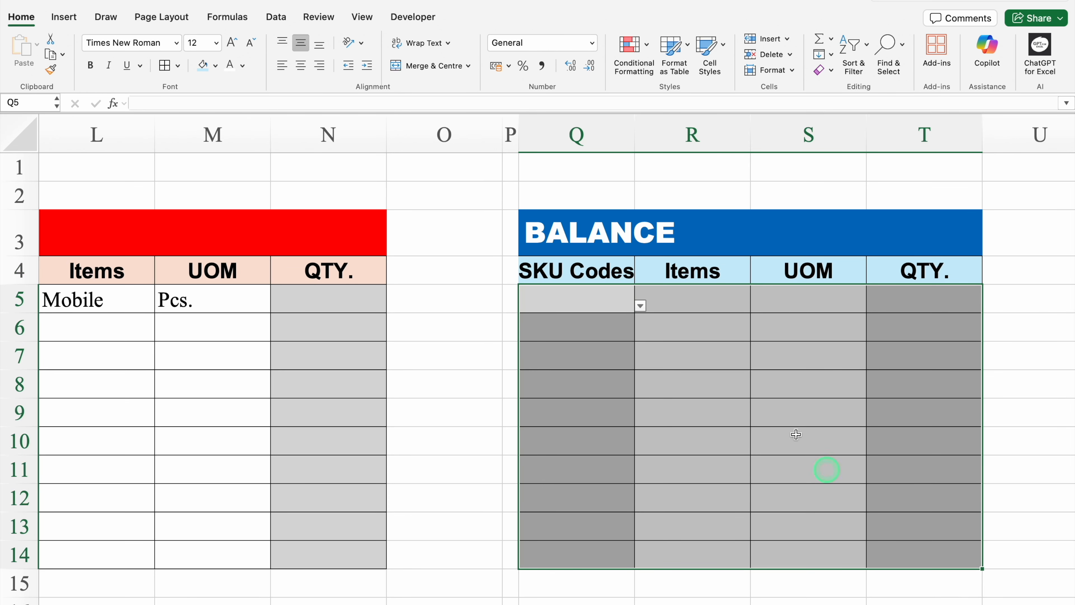
left_click(603, 296)
left_click(640, 305)
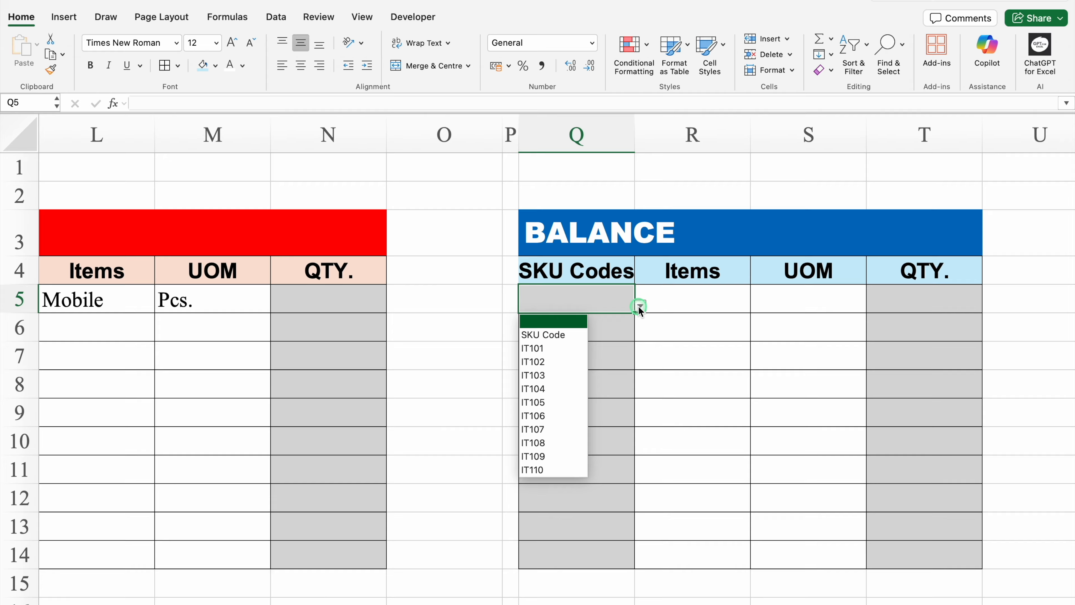
left_click(618, 297)
Step: Fill the blank, unshaded cell R5 over Q5:T14 to remove the dropdowns and grey shading, and autofit column Q
left_click(680, 305)
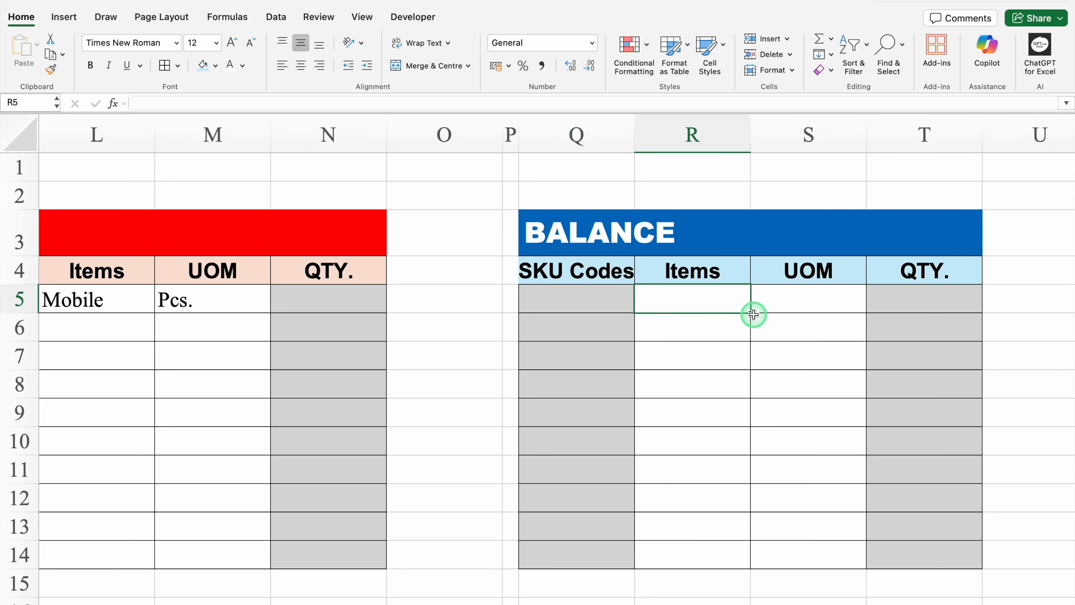
left_click_drag(576, 303, 571, 304)
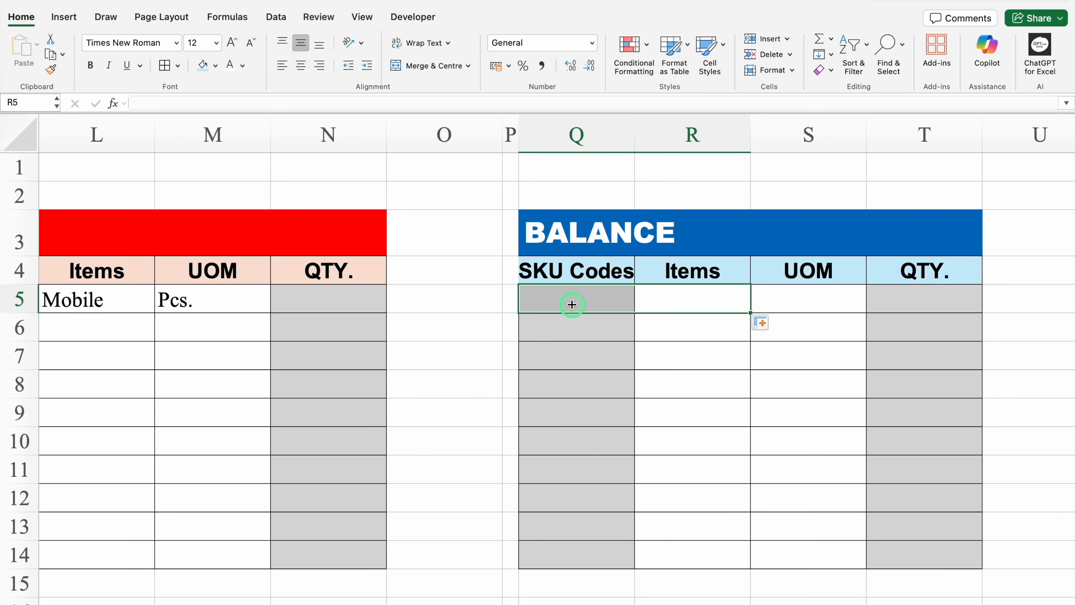
left_click(612, 306)
left_click_drag(635, 312, 955, 571)
left_click(605, 295)
left_click(615, 322)
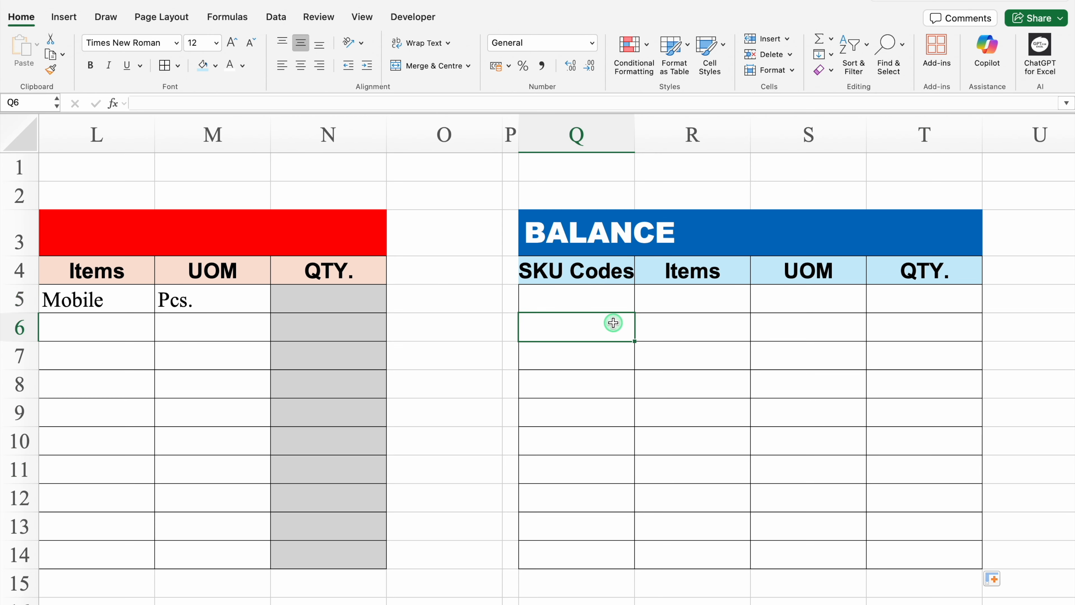
left_click(688, 329)
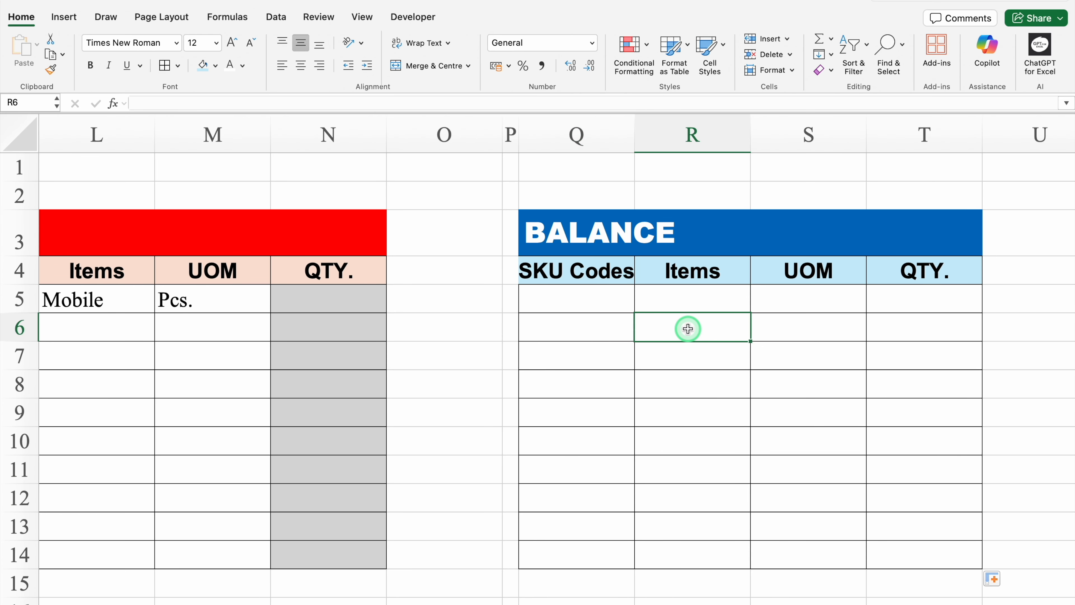
double_click(635, 135)
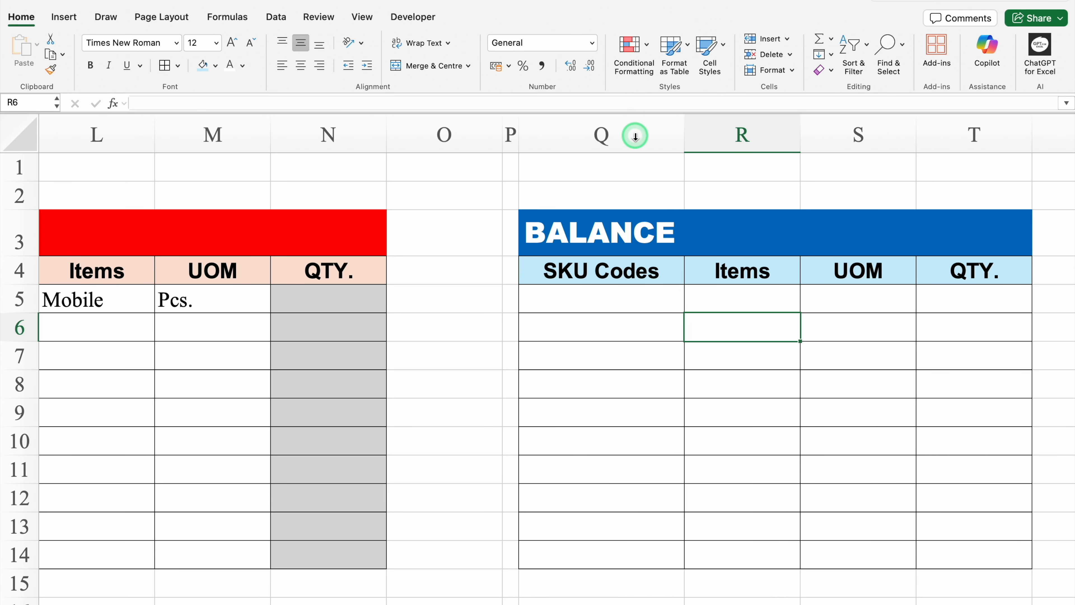
Step: Merge and centre O3:O4 beside the OUT table, fill it with light orange and set its font colour to black
scroll(660, 264, "left", 5)
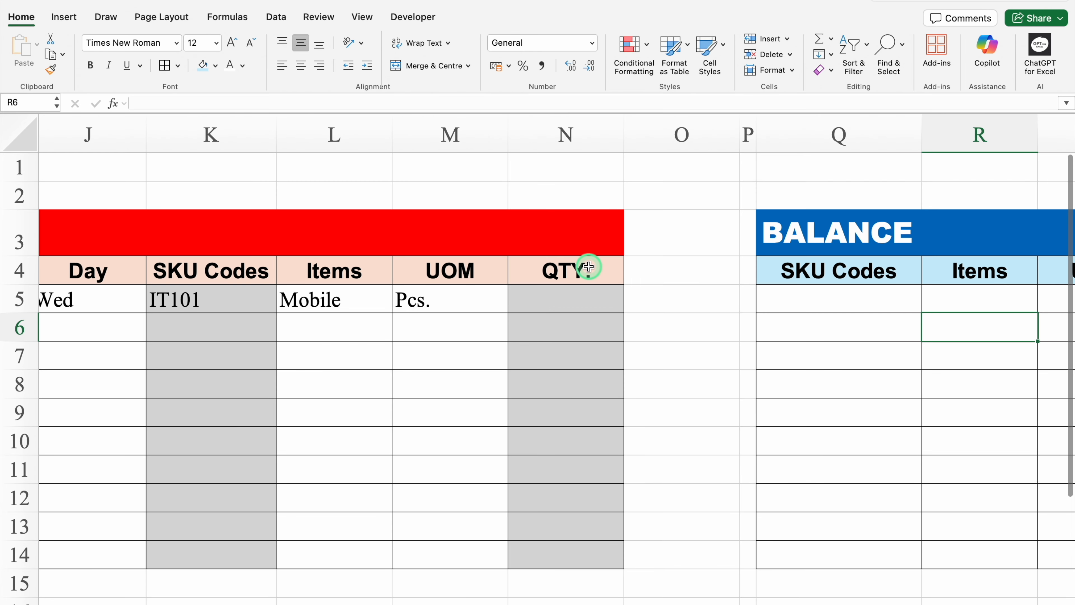
left_click(684, 272)
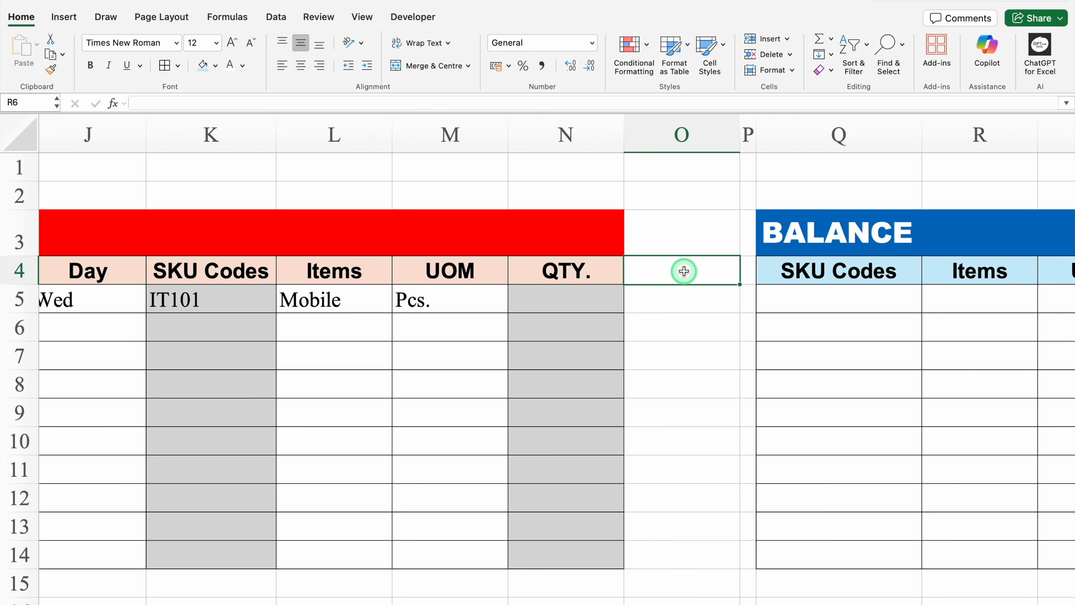
left_click_drag(684, 271, 682, 237)
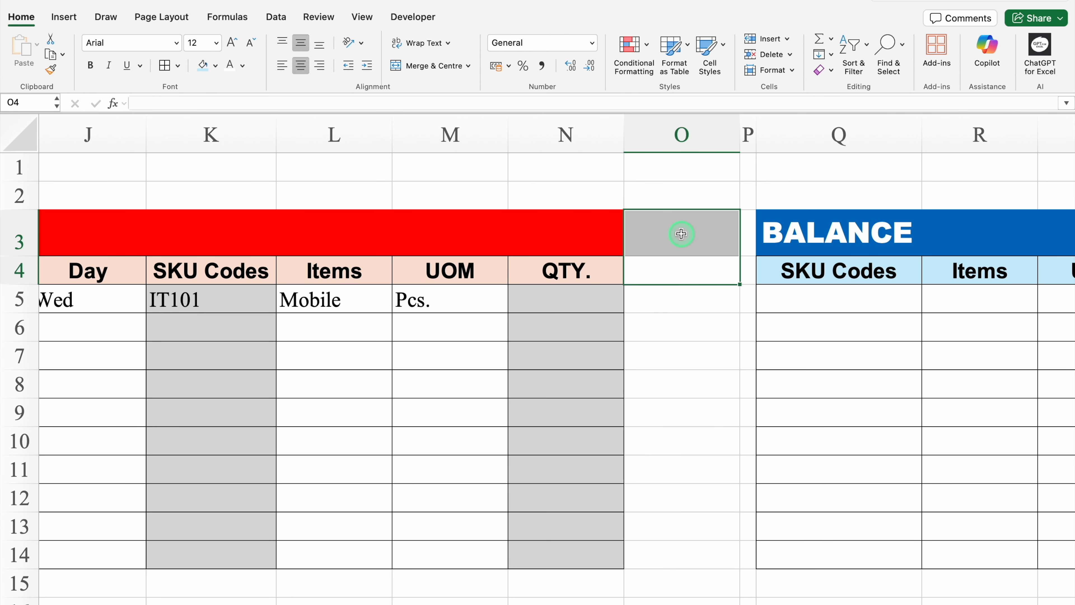
left_click(429, 66)
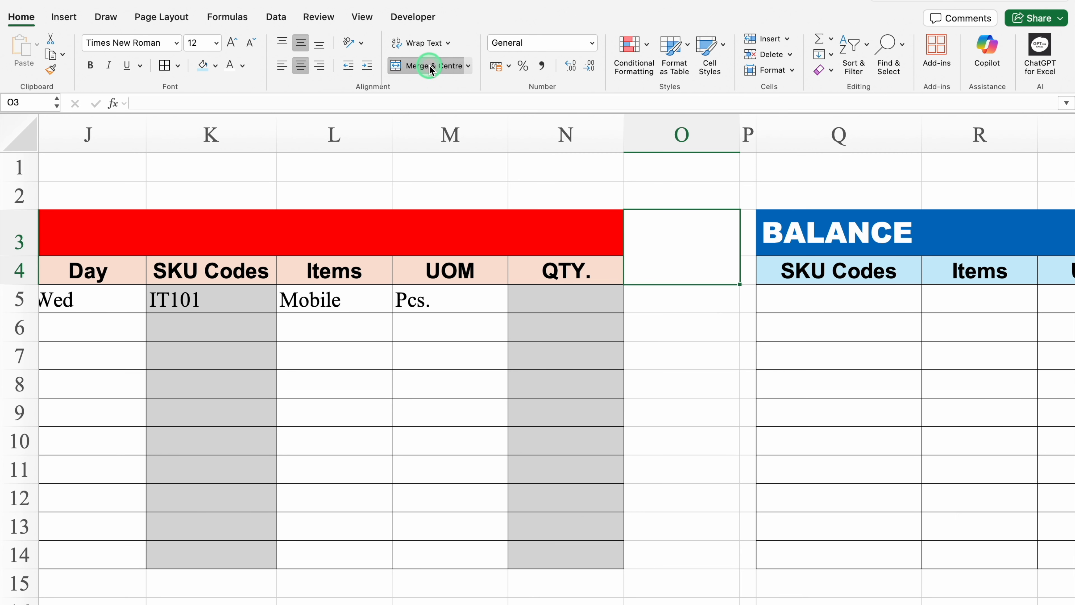
left_click(216, 66)
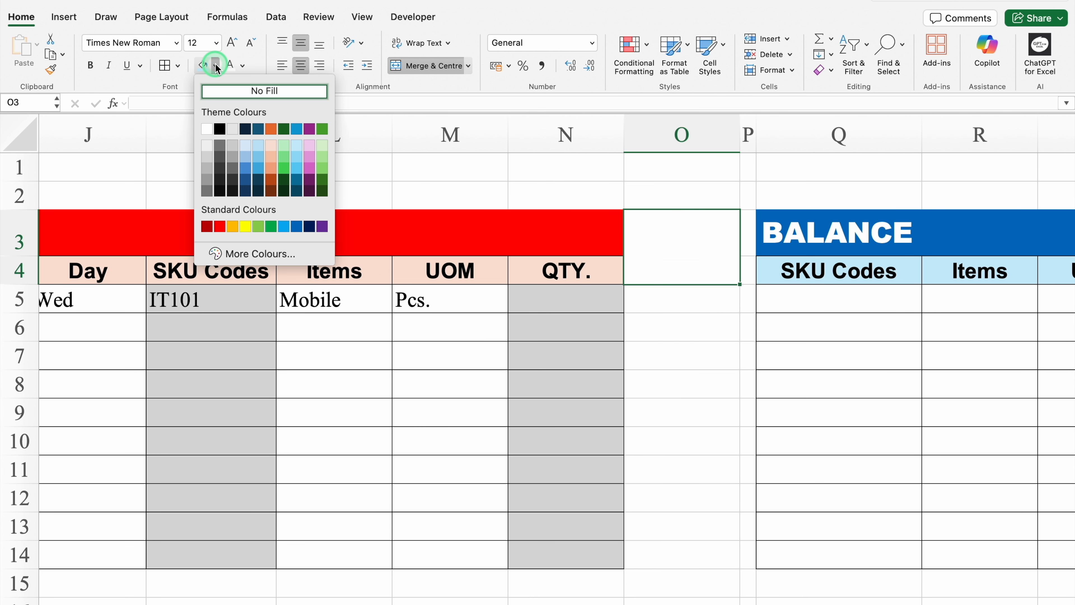
left_click(273, 146)
left_click(243, 65)
left_click(249, 126)
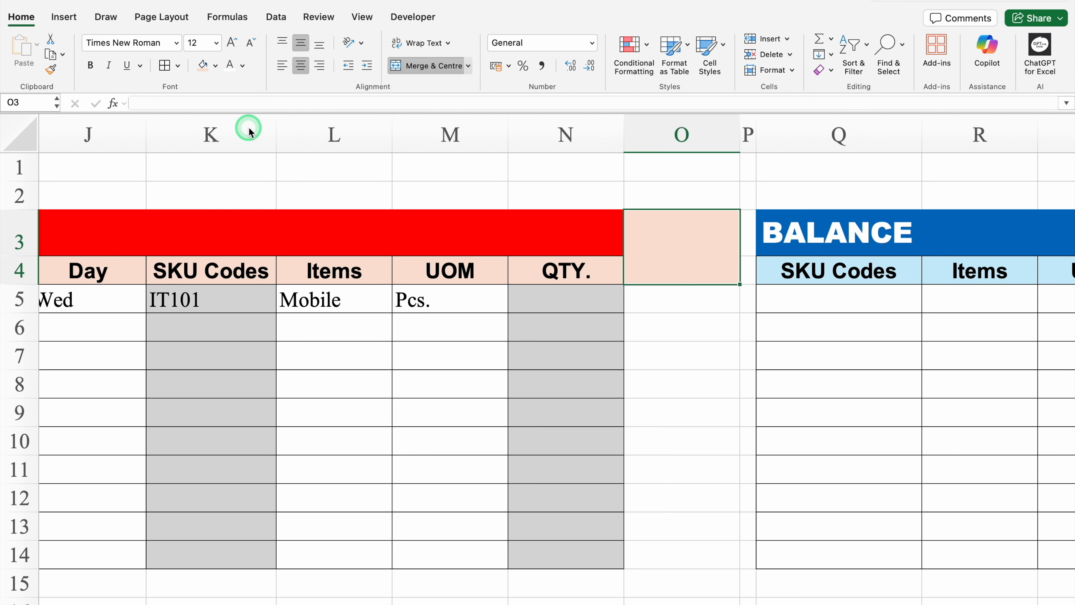
Step: Enter the heading Helper in the merged cell O3 and apply all borders to O3:O14
left_click(672, 240)
type("Helper")
key("Return")
left_click(693, 254)
left_click_drag(693, 254, 677, 550)
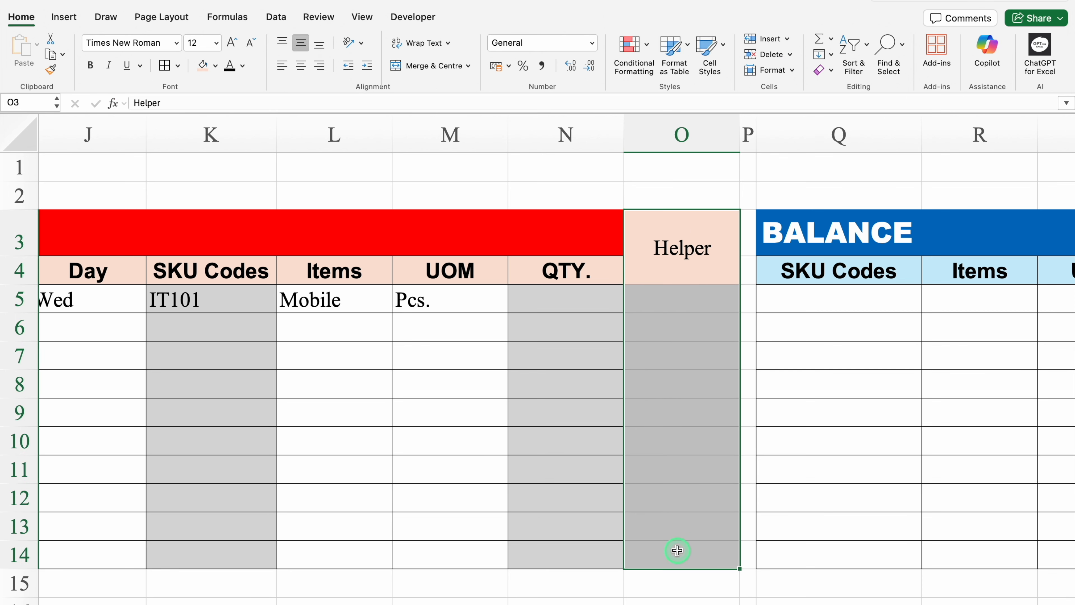
left_click(164, 65)
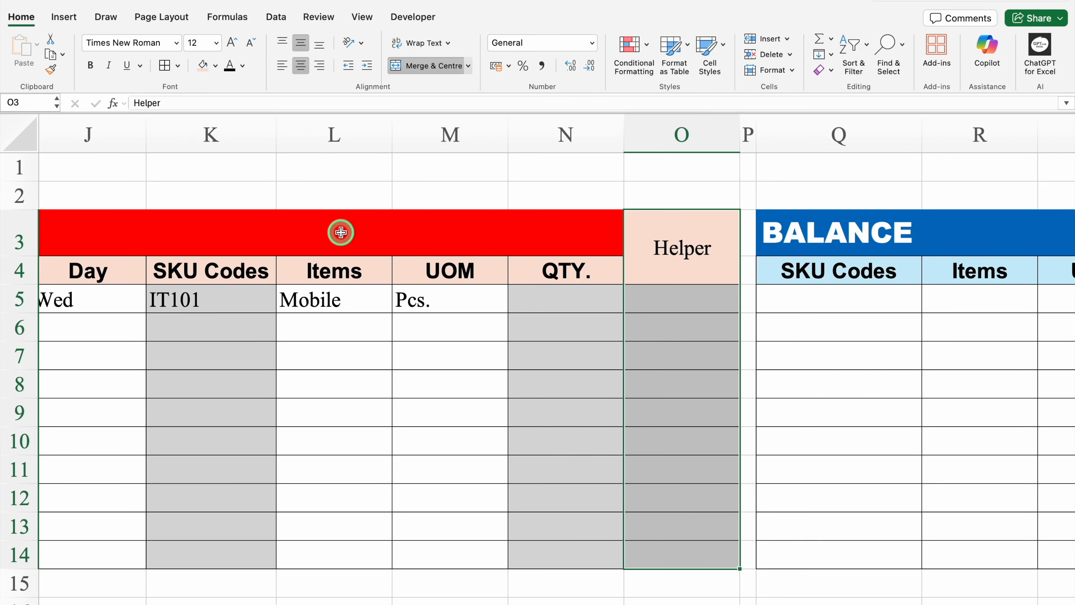
Step: Enter =UNIQUE(D5:D14) in Q5 to list the unique SKU codes of the IN table in the BALANCE table
scroll(715, 597, "right", 5)
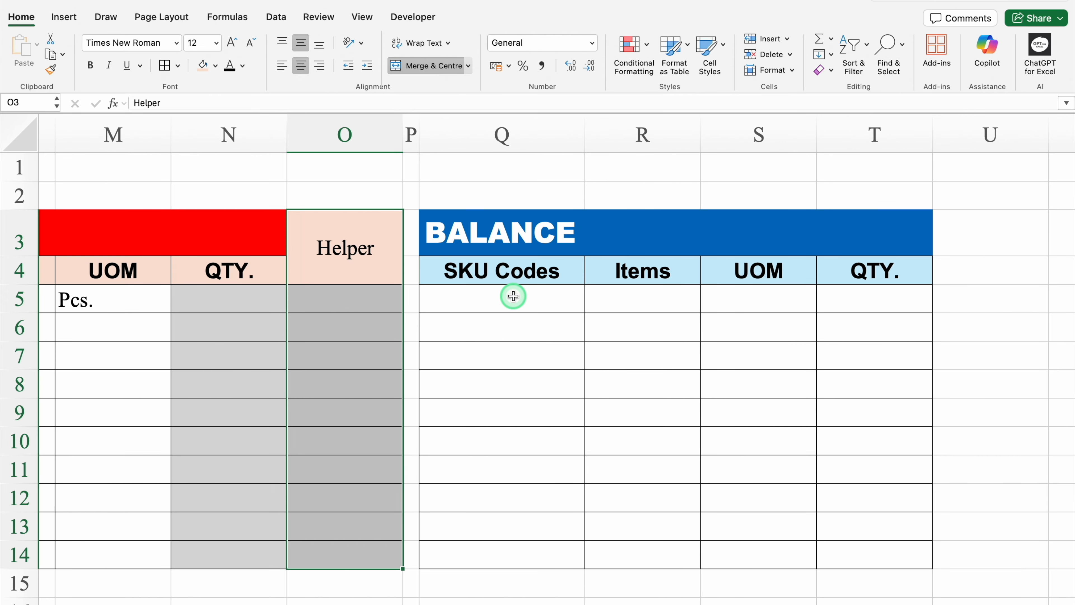
left_click(513, 296)
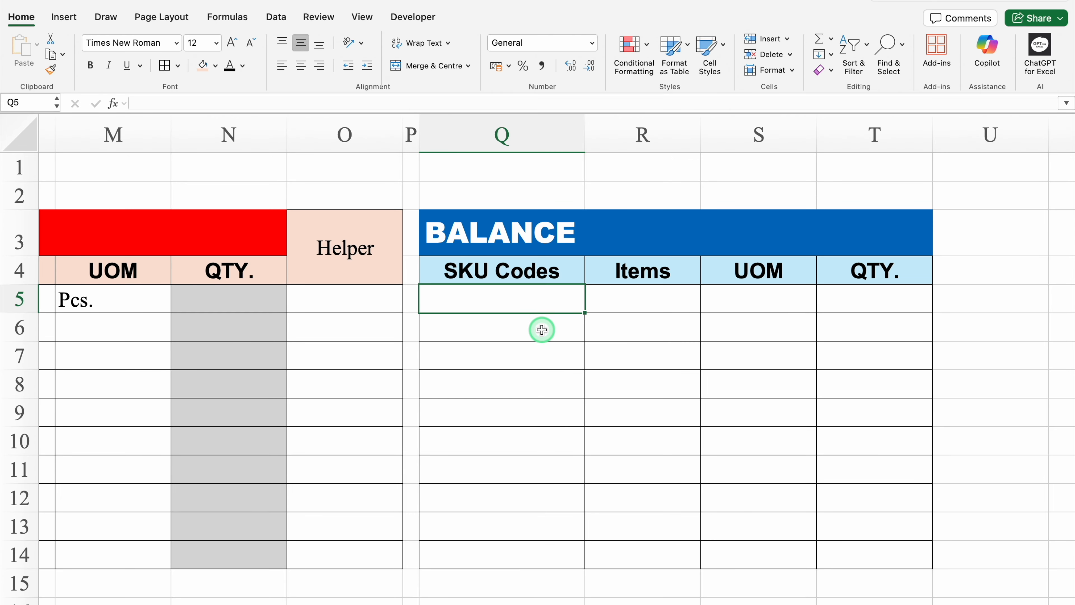
type("=")
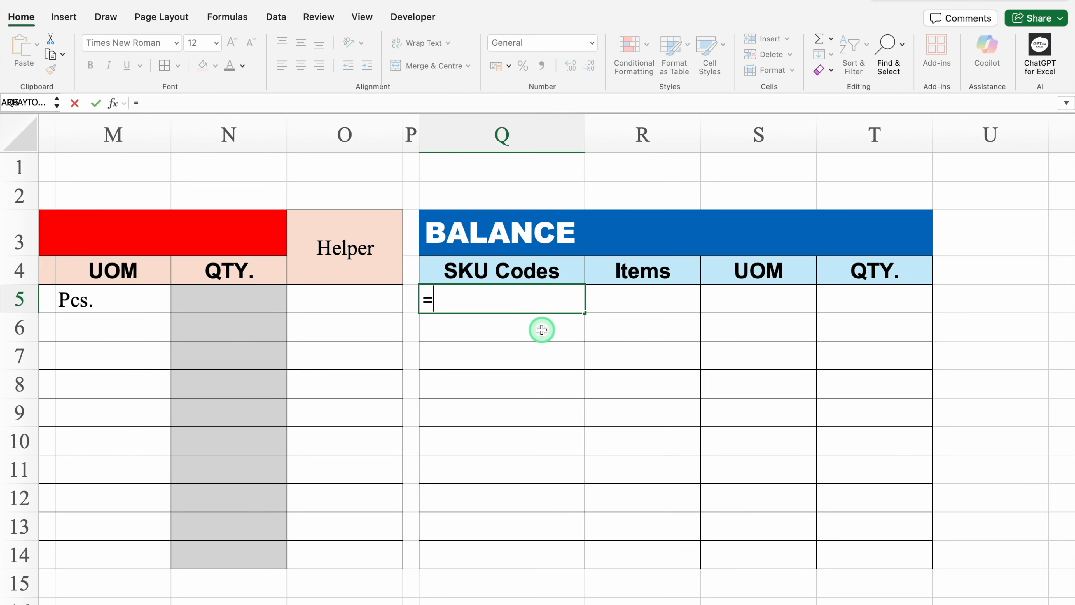
type("UNIQUE(")
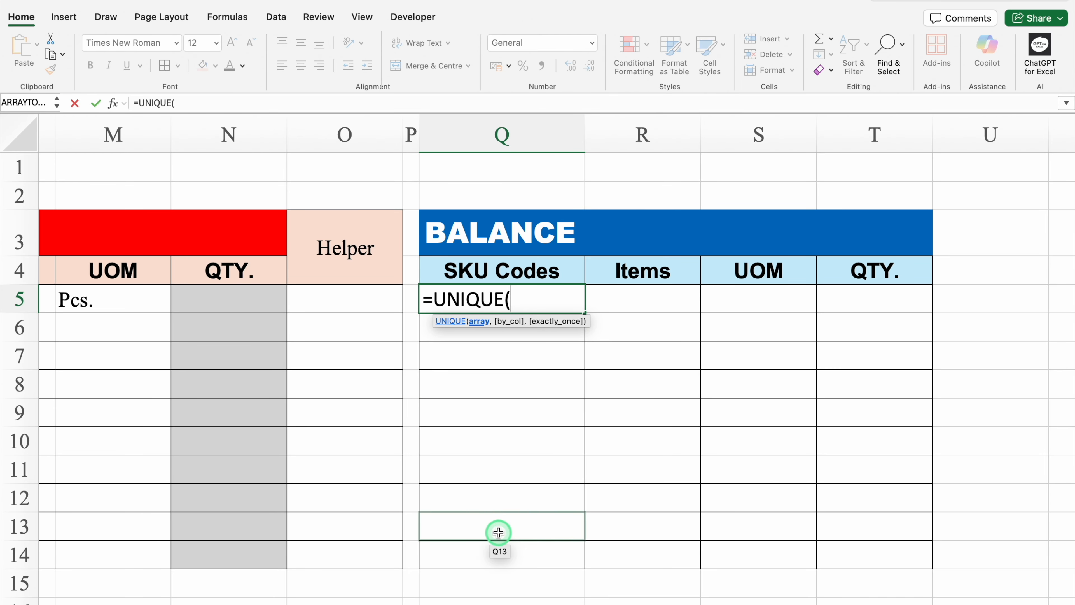
scroll(564, 600, "left", 10)
scroll(156, 444, "left", 4)
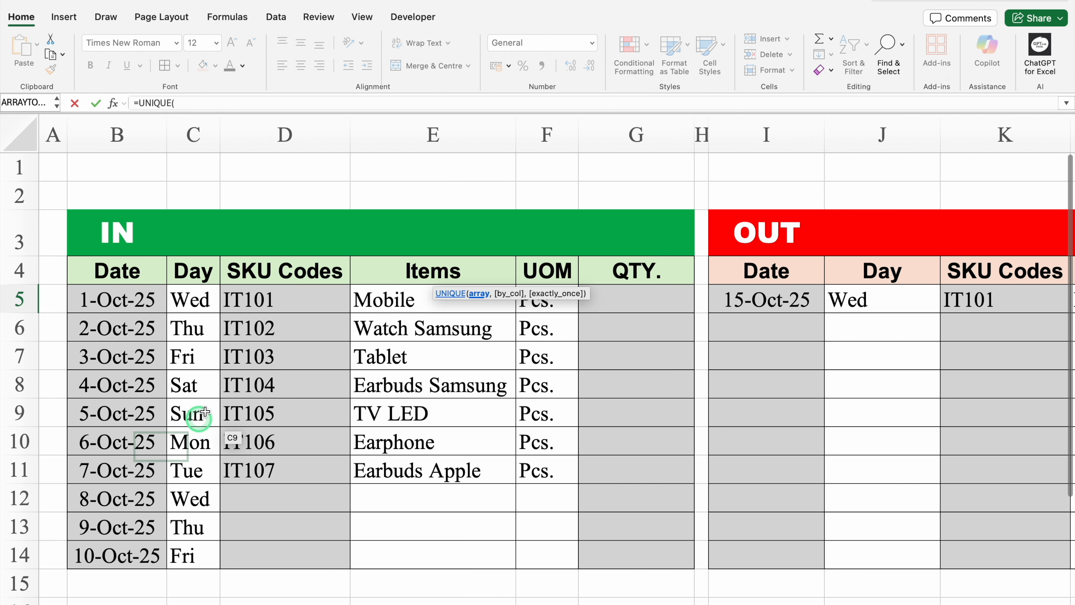
left_click_drag(296, 300, 303, 543)
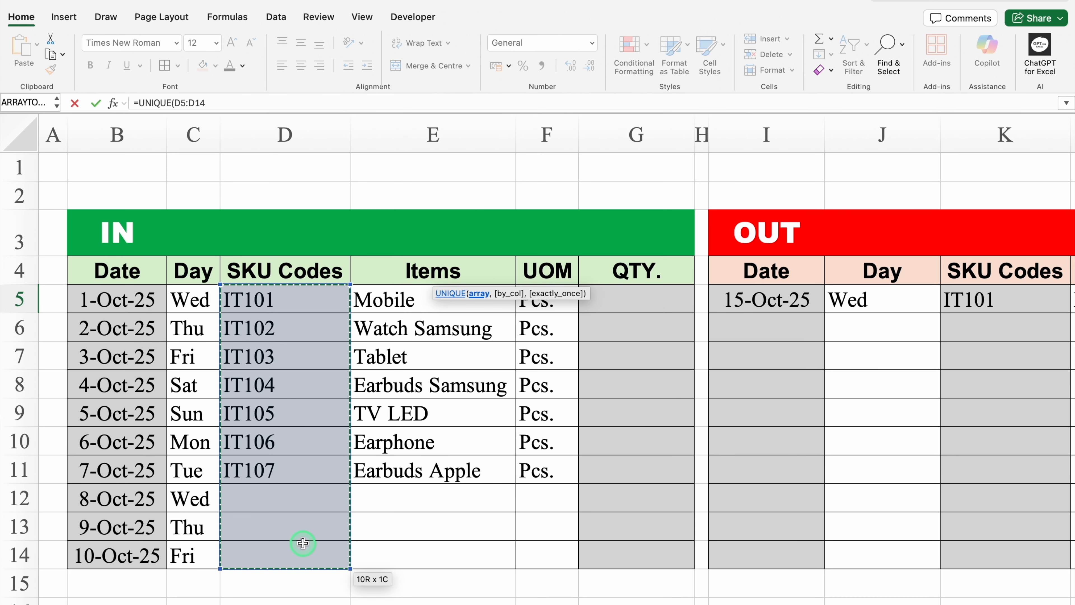
scroll(302, 596, "right", 8)
scroll(709, 601, "right", 3)
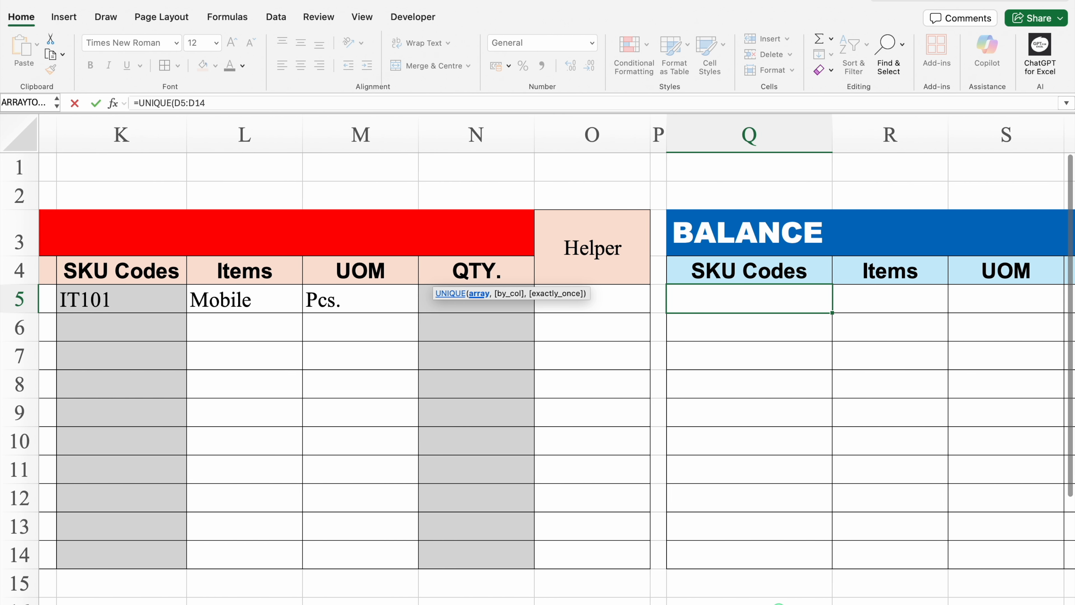
type(")")
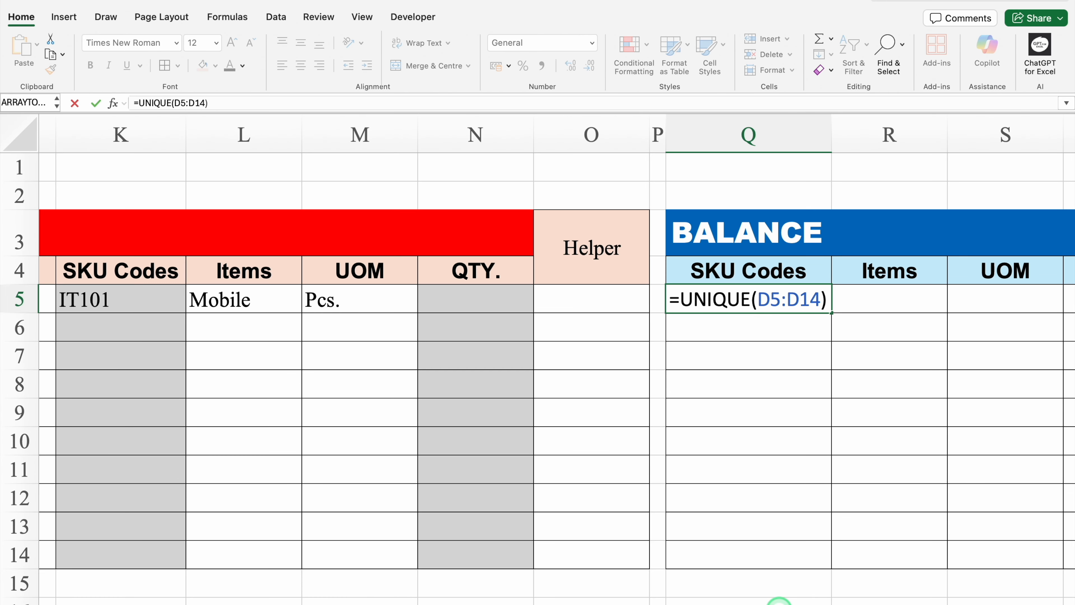
key("Return")
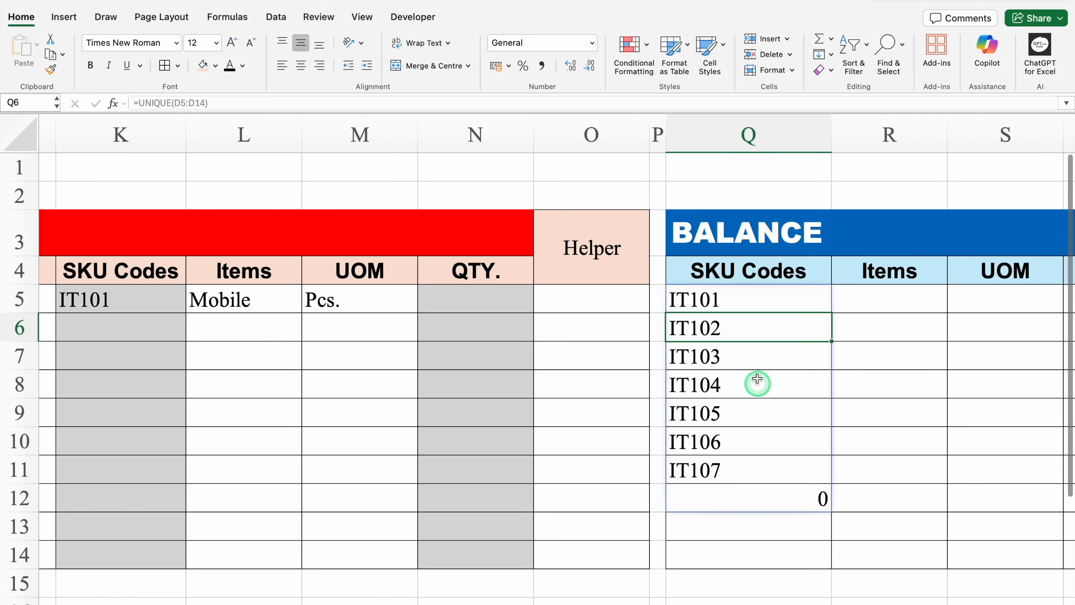
Step: Change the Q5 formula to =UNIQUE(D5:.D14) so that the trailing blank cells are trimmed
left_click(746, 297)
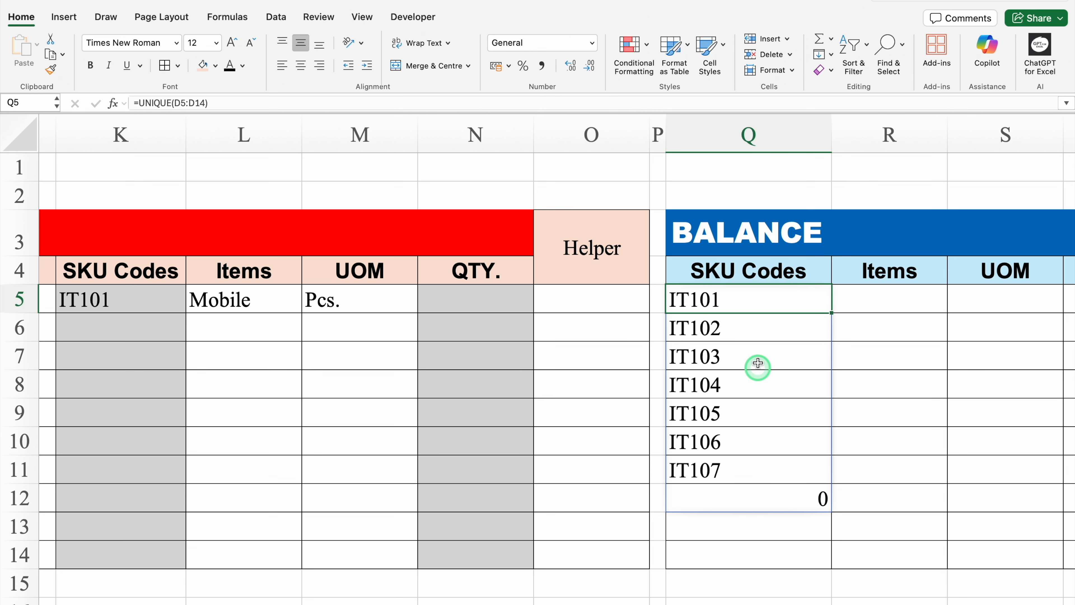
double_click(749, 300)
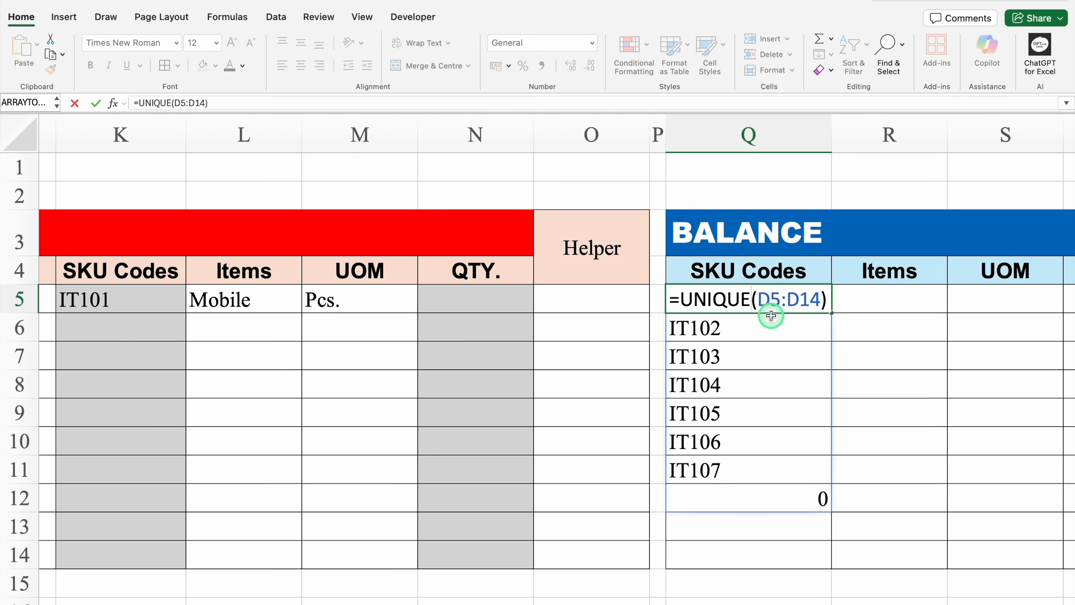
left_click(787, 300)
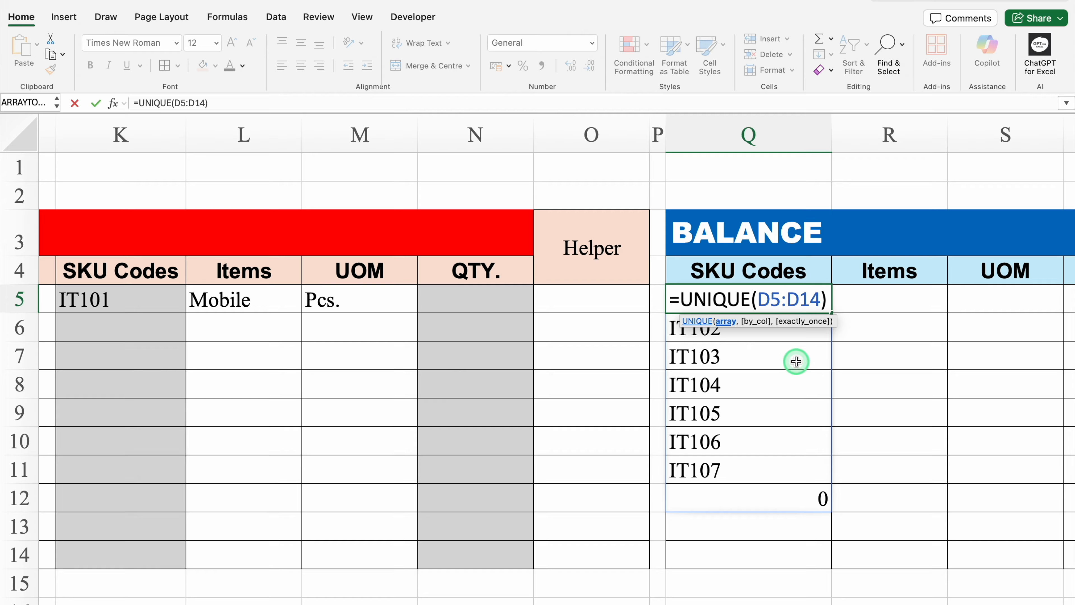
type(".")
key("Return")
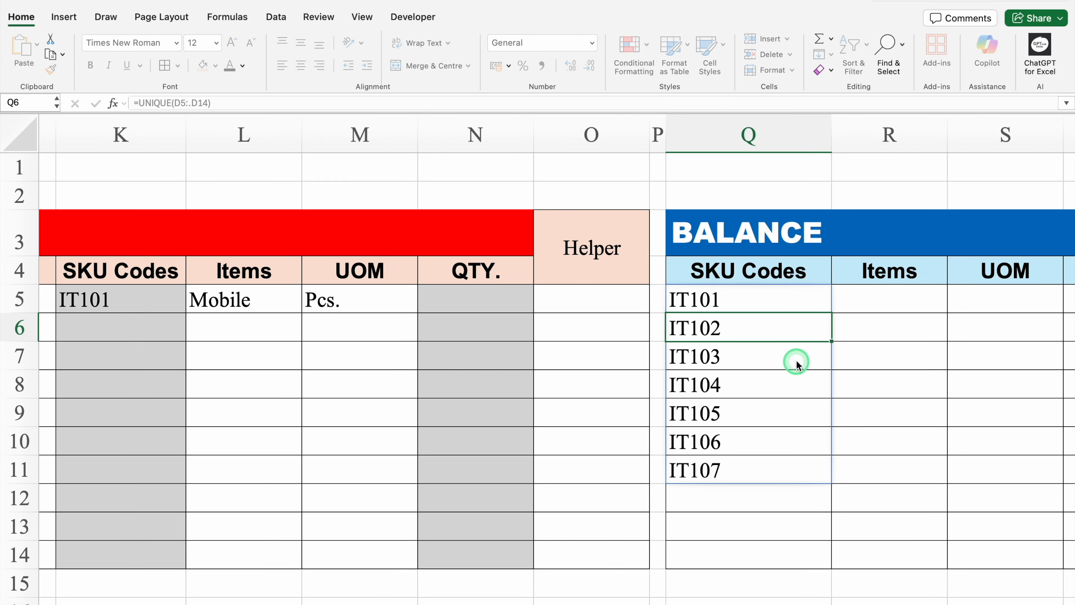
left_click(775, 496)
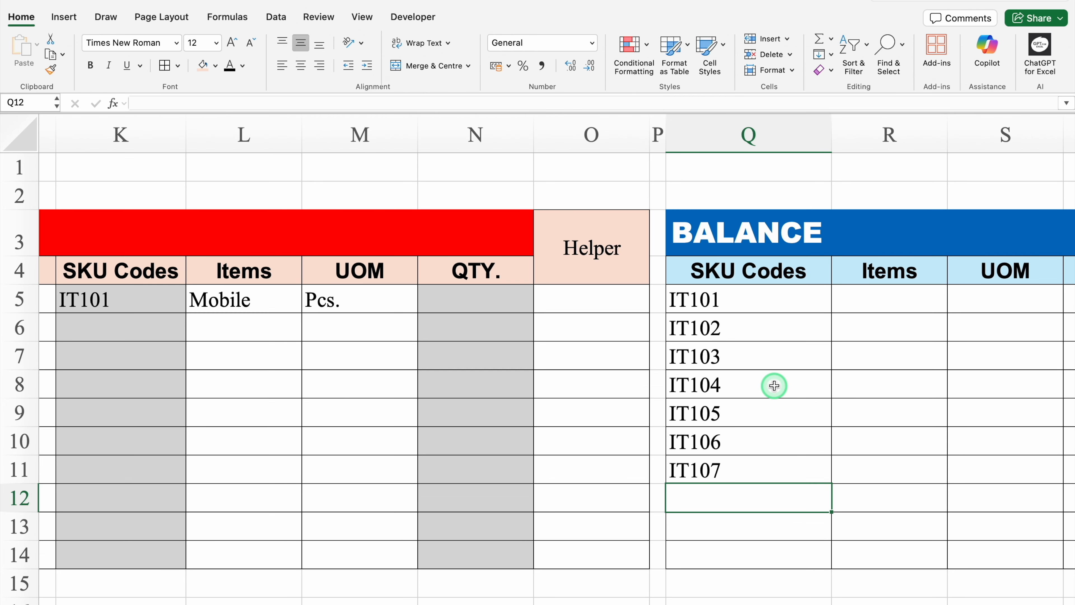
Step: Try replacing the Q5 formula with =Settings!B3 filled down to Q14, and undo it to restore the UNIQUE formula
left_click(738, 299)
key("Delete")
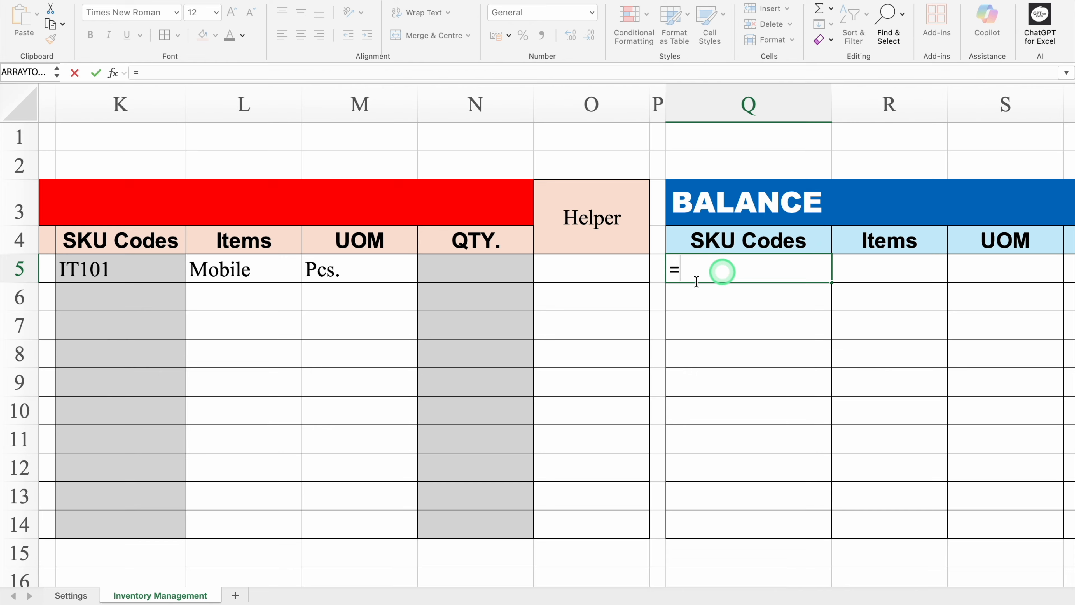
left_click(70, 596)
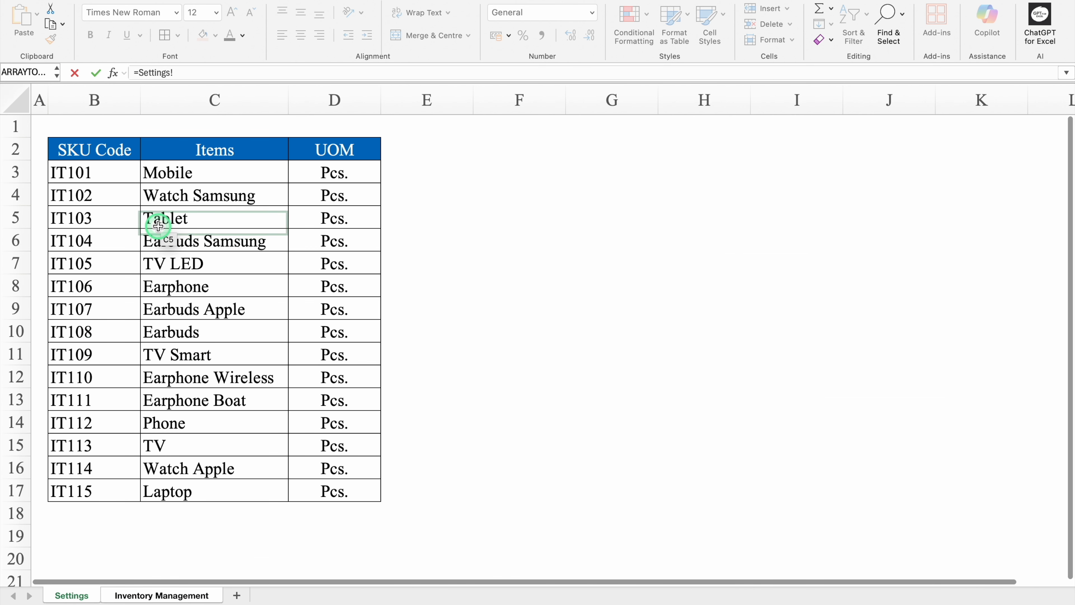
left_click(108, 173)
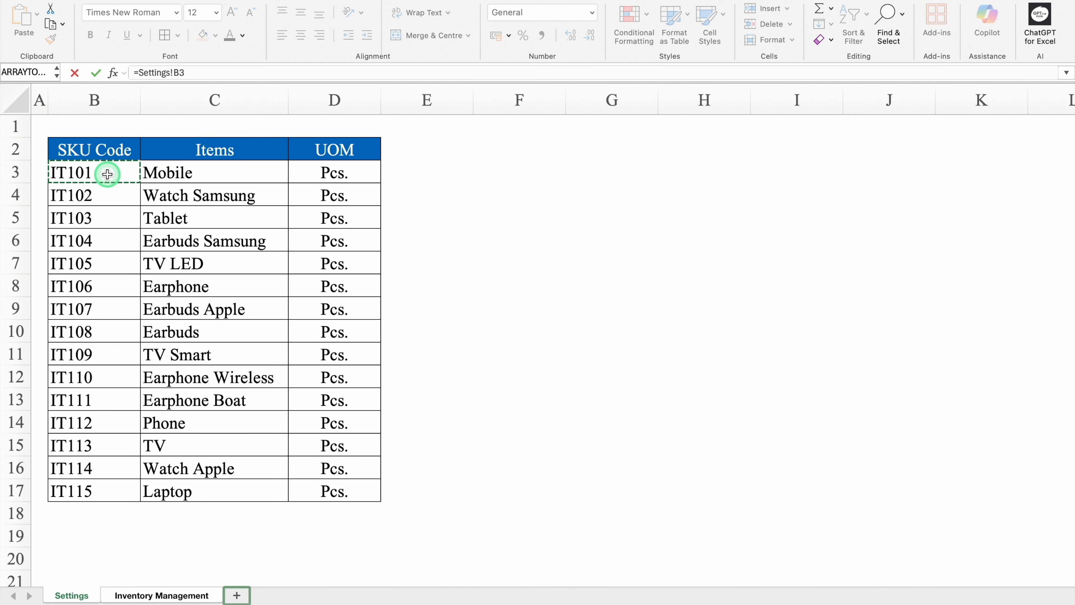
key("Return")
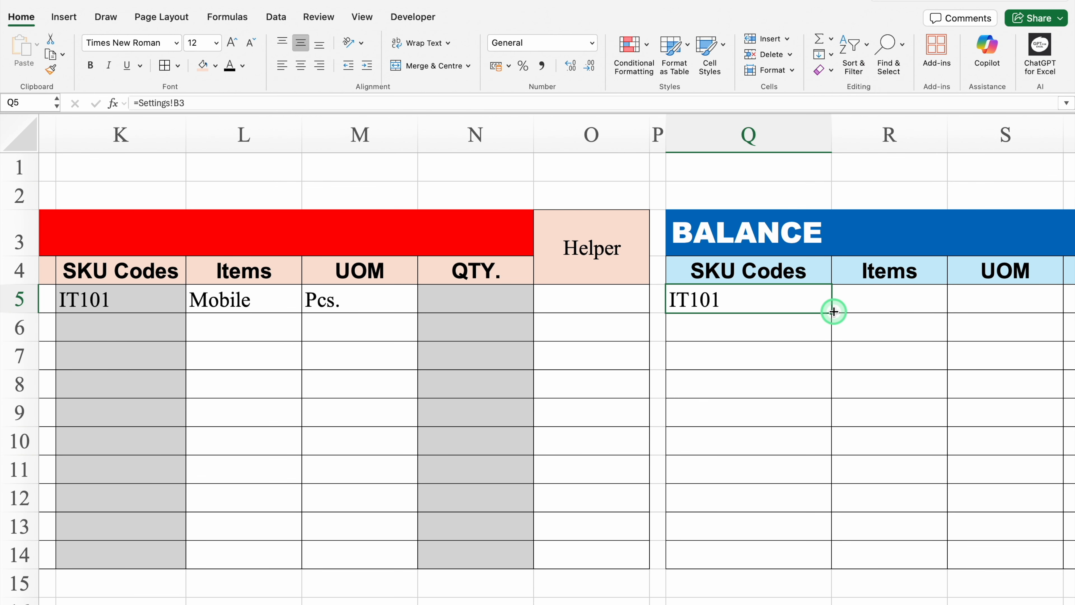
left_click_drag(832, 282, 823, 559)
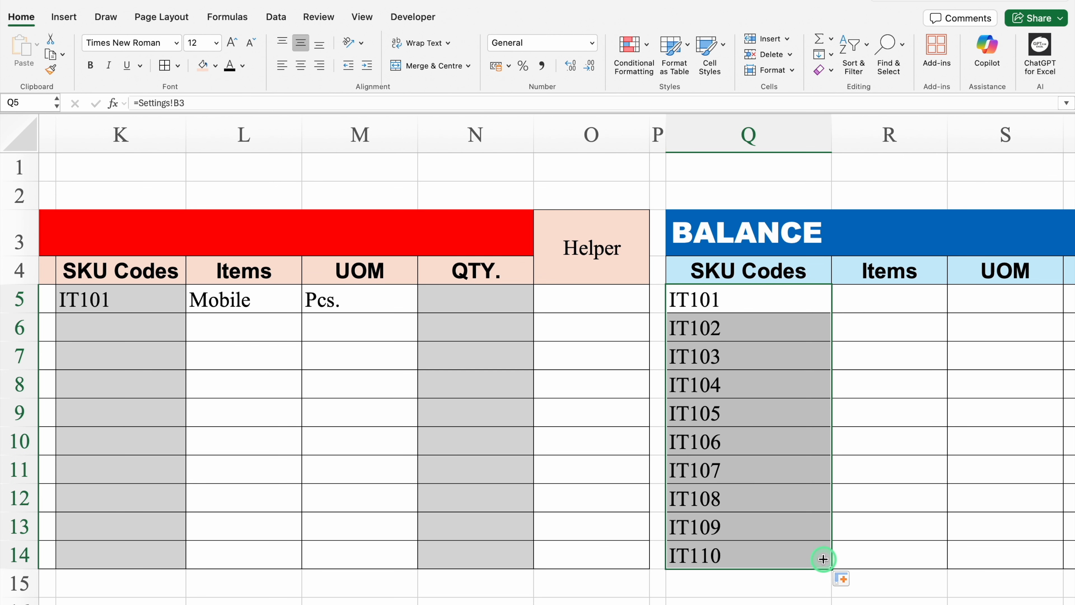
left_click(745, 298)
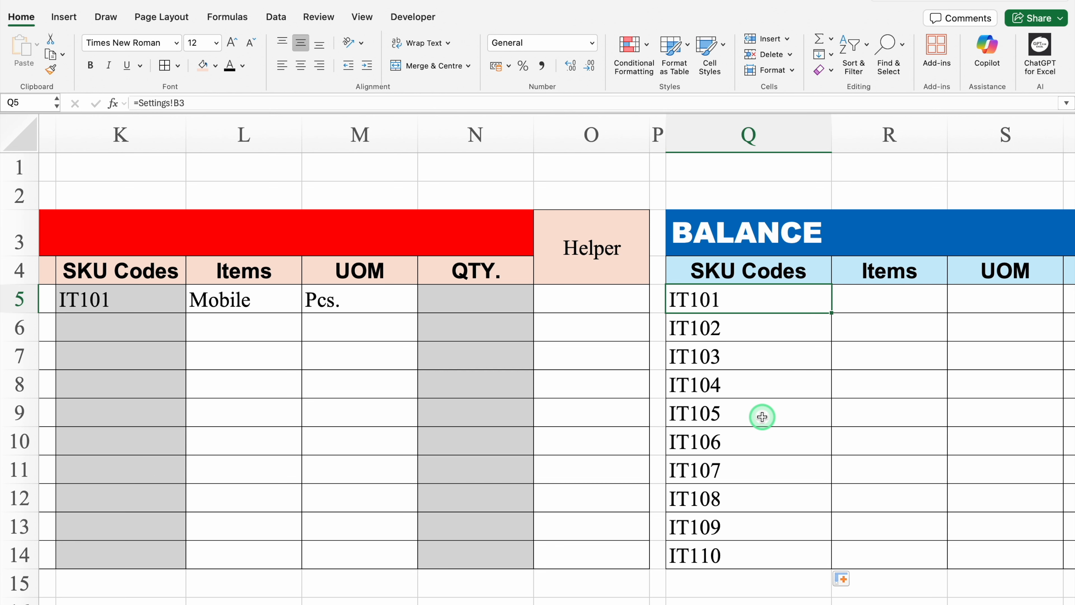
key("ctrl+z")
key("ctrl+z")
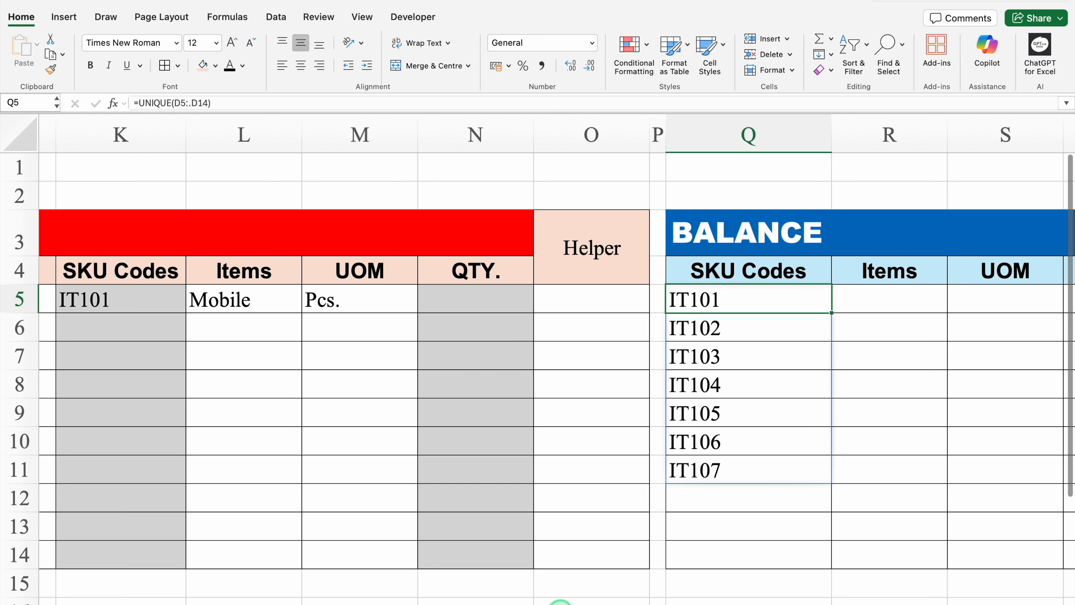
Step: Copy the Items and UOM lookup formulas from L5:M5 of the OUT table into R5:S5 of the BALANCE table
scroll(592, 598, "right", 3)
left_click(662, 293)
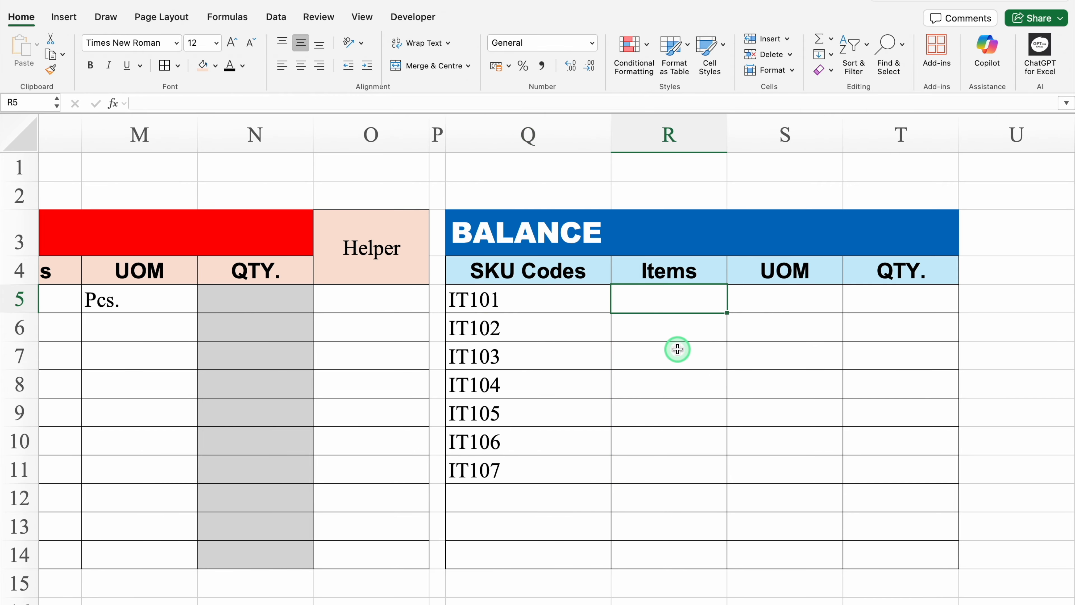
scroll(493, 599, "left", 4)
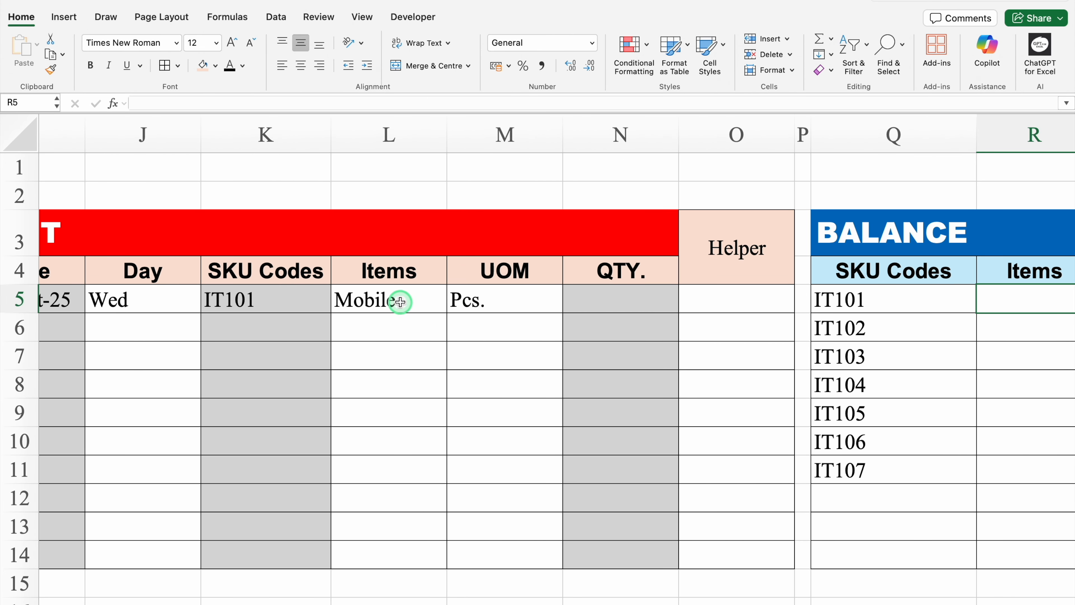
left_click(400, 301)
left_click_drag(400, 302, 466, 301)
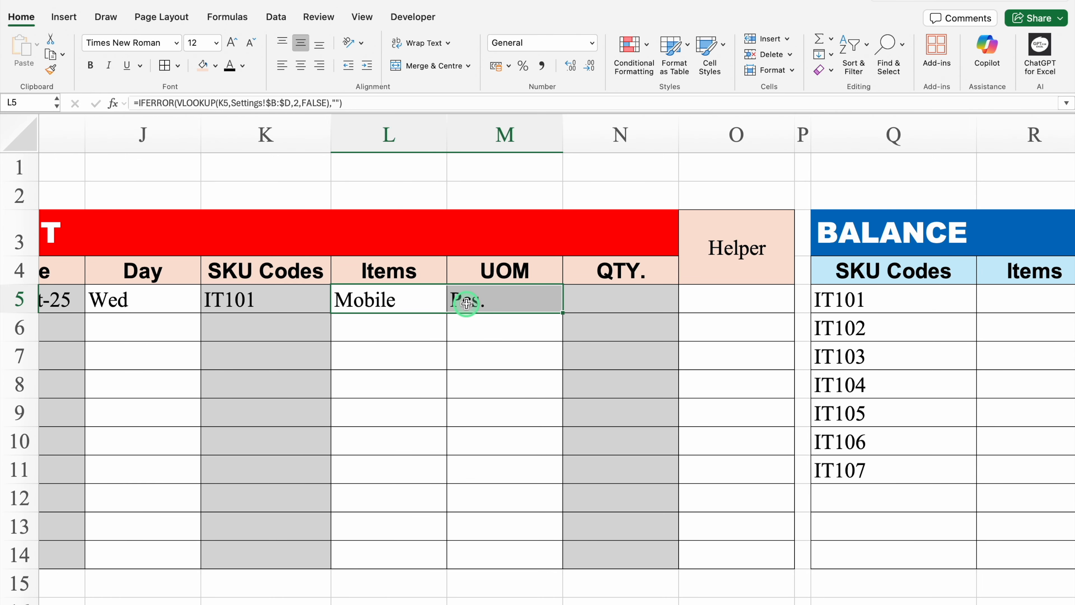
key("super+c")
scroll(449, 600, "right", 2)
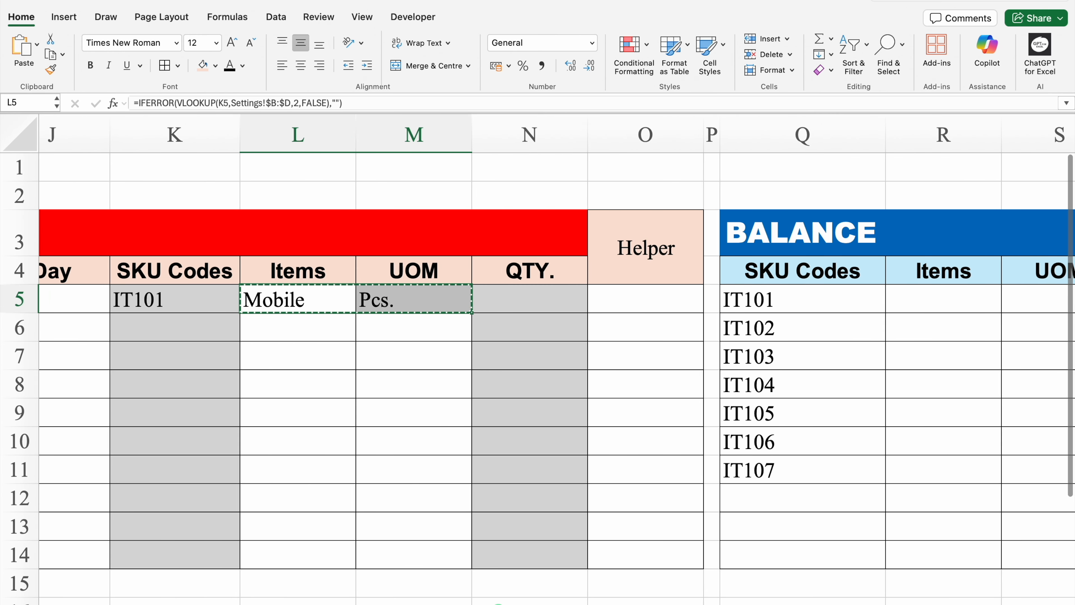
scroll(497, 602, "right", 4)
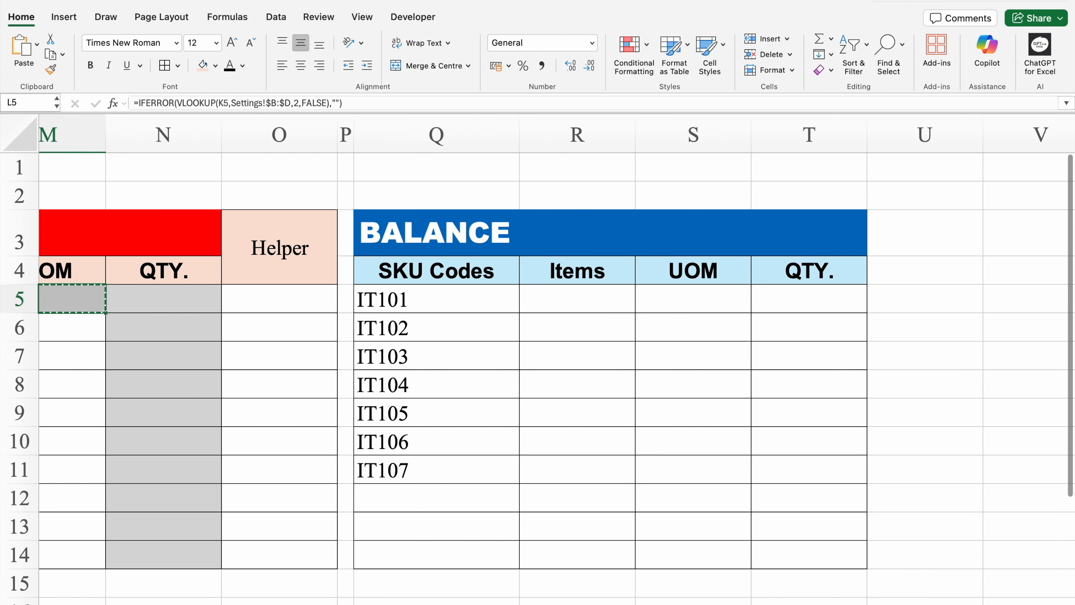
left_click(586, 301)
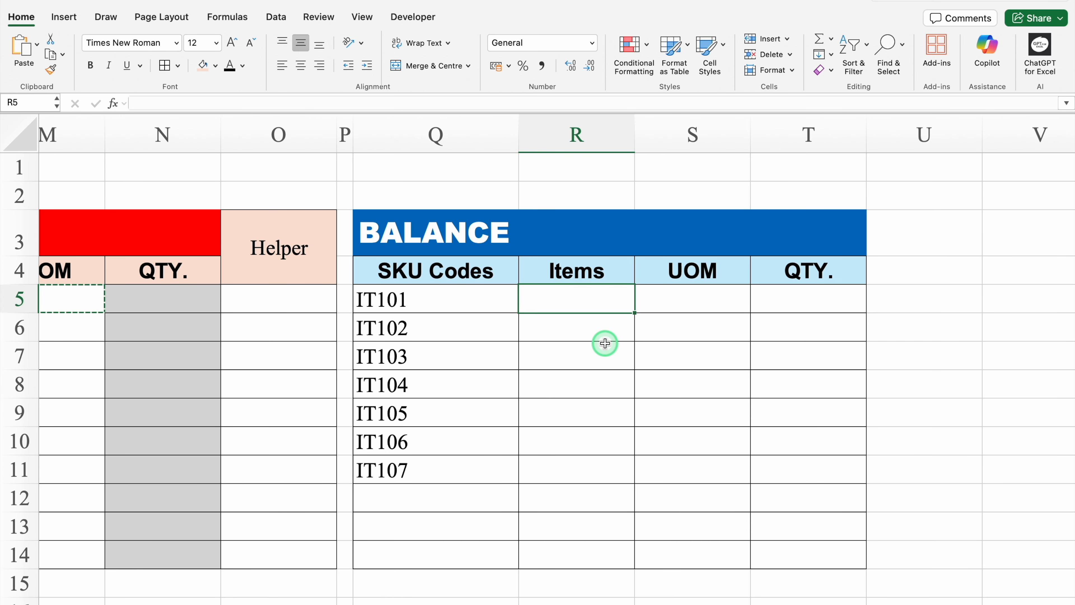
key("super+v")
Step: Fill the BALANCE table's Items and UOM lookup formulas down to row 14
double_click(750, 312)
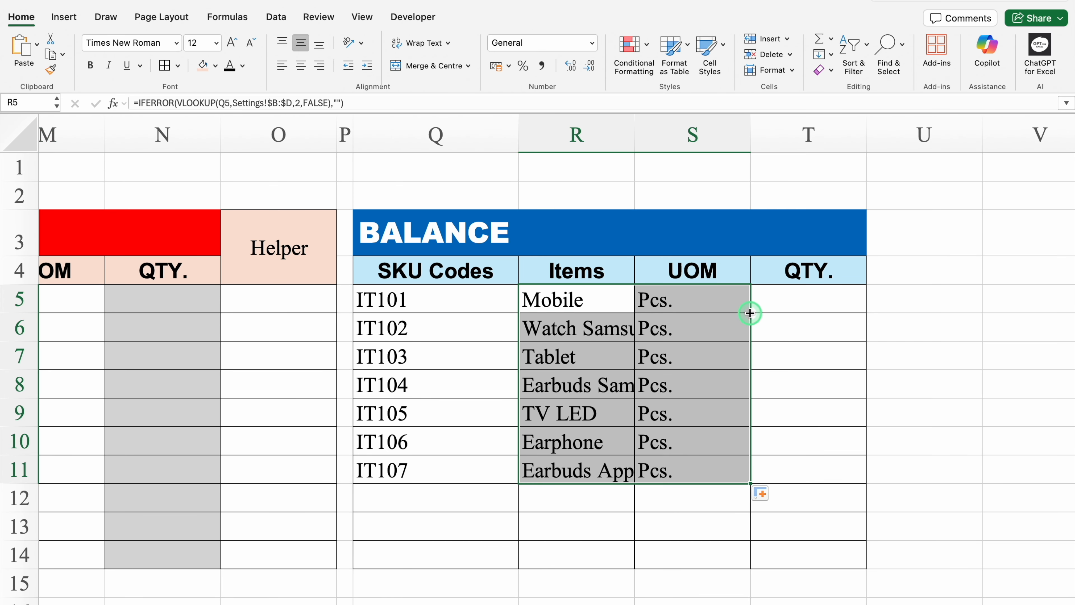
left_click_drag(631, 473, 685, 474)
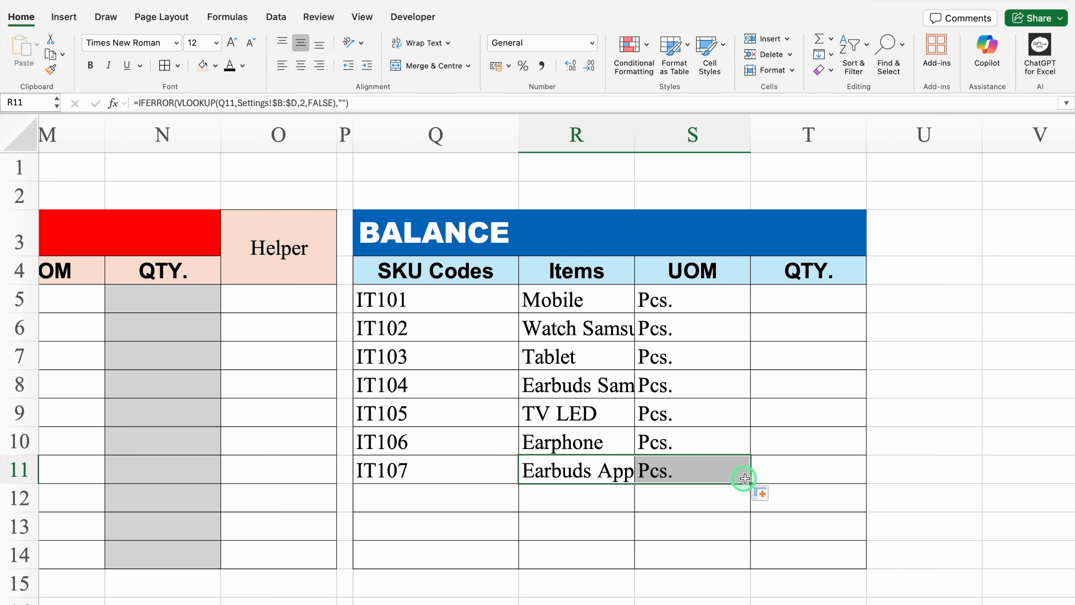
left_click_drag(751, 482, 751, 567)
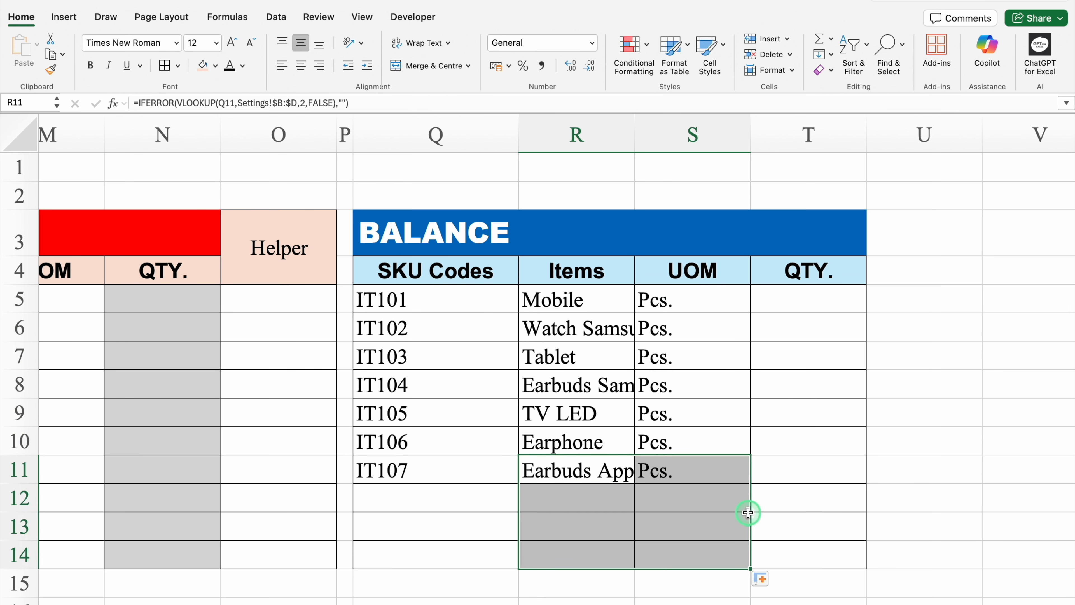
Step: Start a SUMIF formula in T5 of the BALANCE table with the IN table's SKU Codes column D:D as the range
left_click(782, 310)
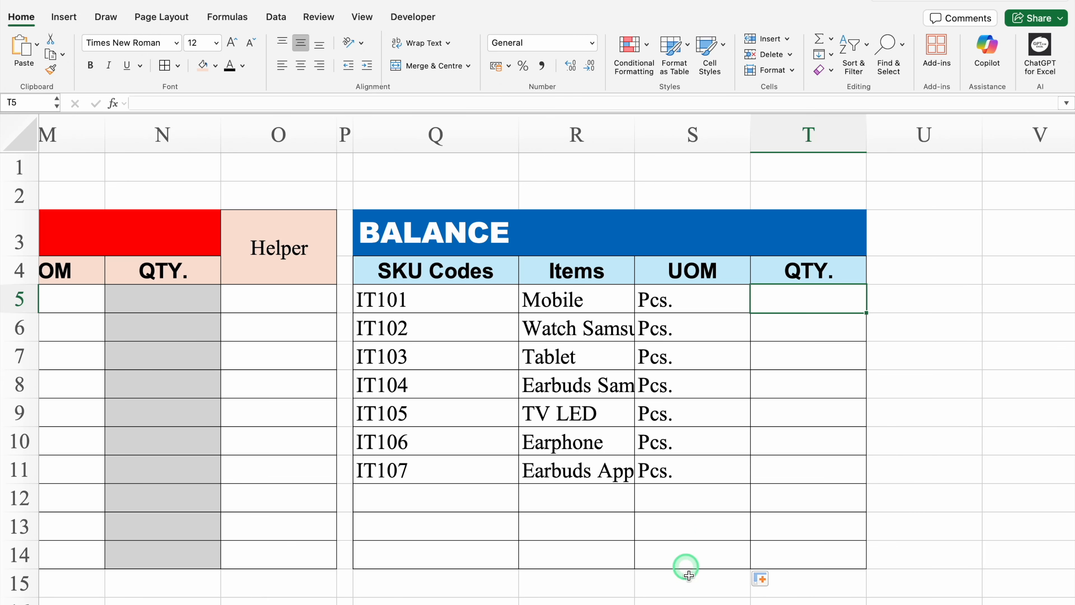
scroll(456, 593, "left", 6)
scroll(456, 601, "left", 5)
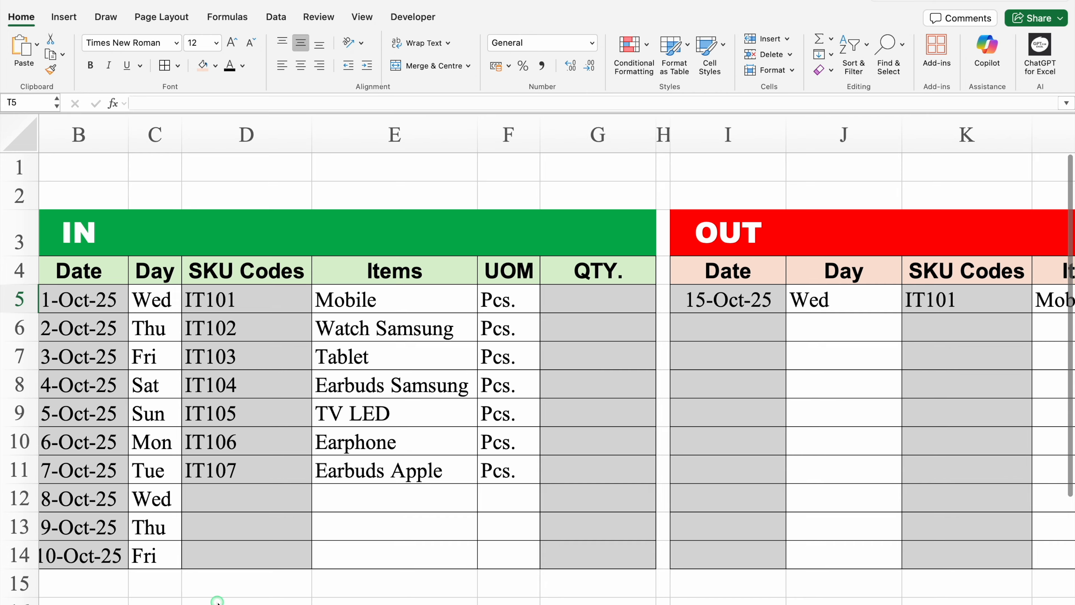
scroll(450, 587, "right", 5)
scroll(449, 585, "right", 7)
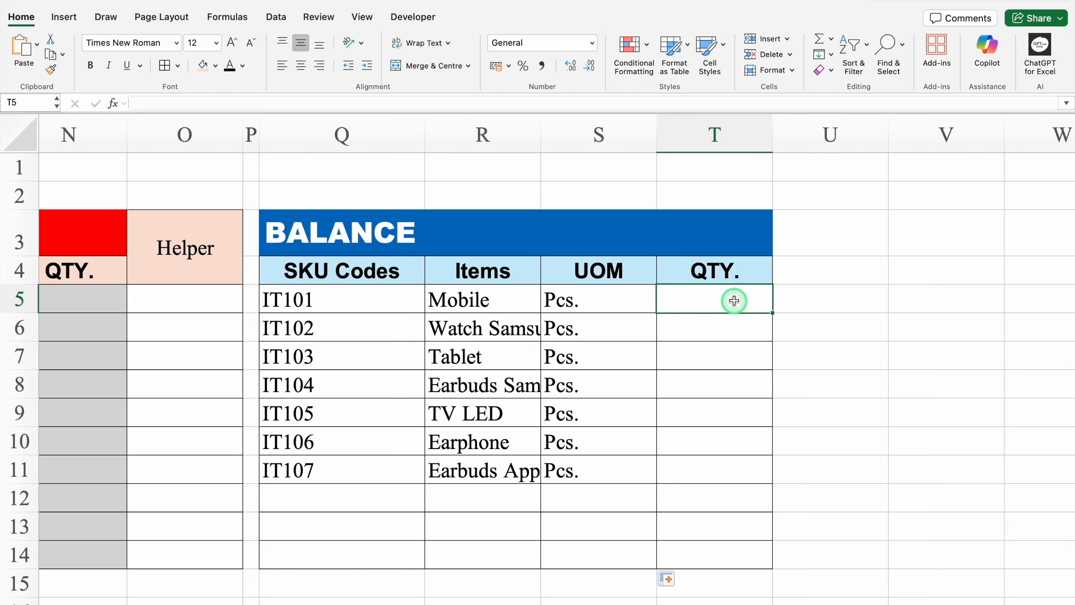
type("=SUM")
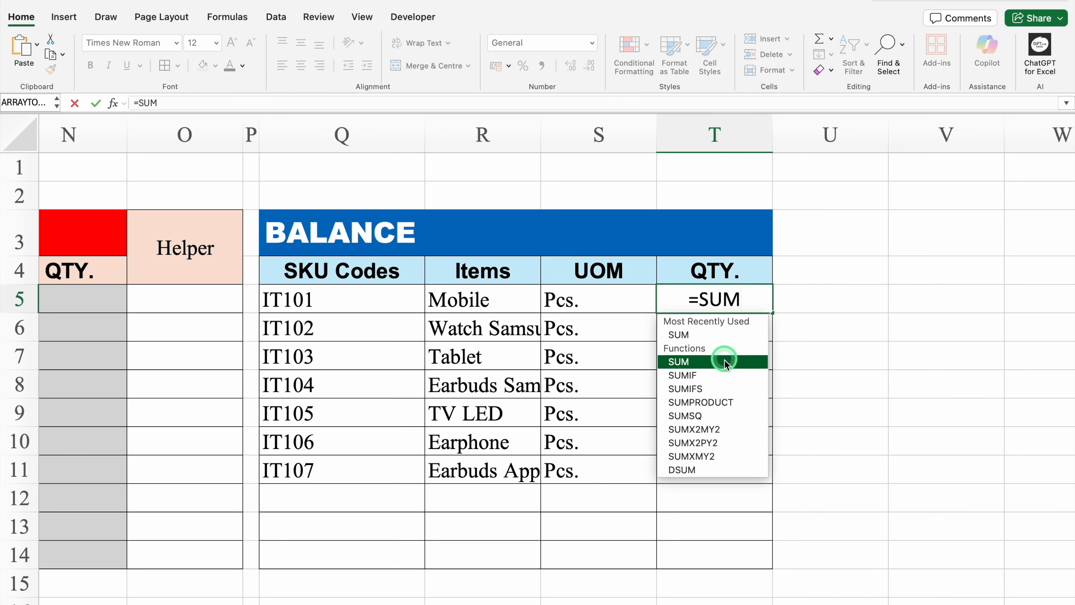
double_click(723, 371)
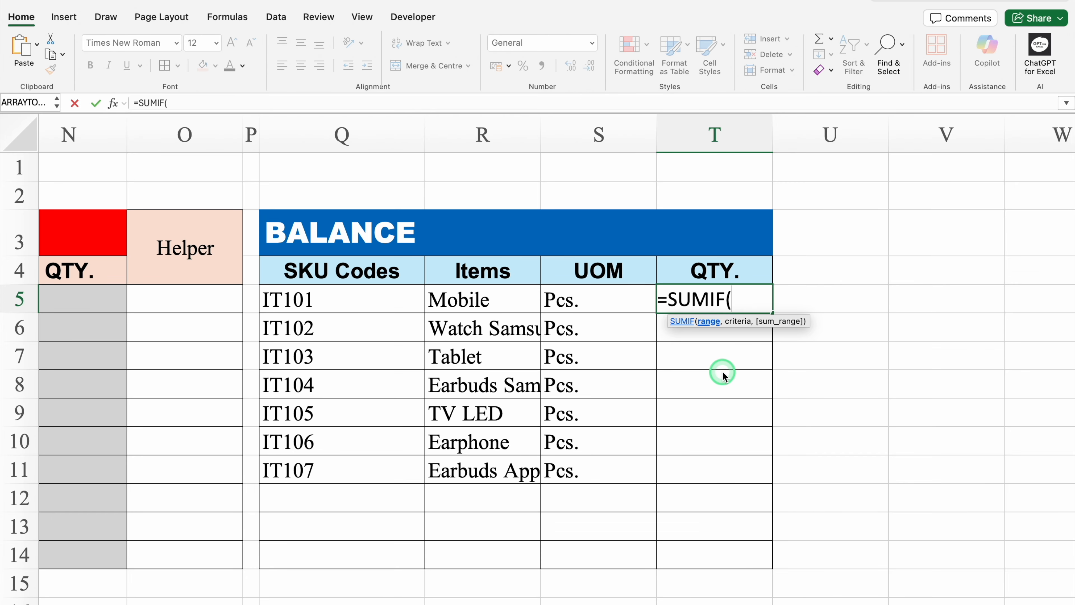
scroll(743, 599, "left", 15)
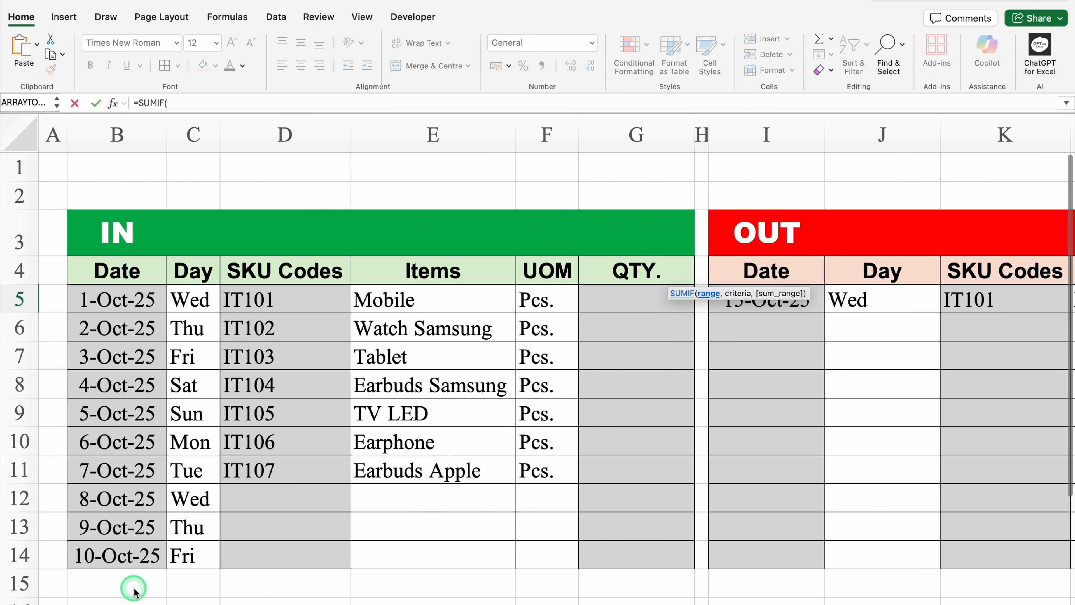
left_click(289, 134)
type(",")
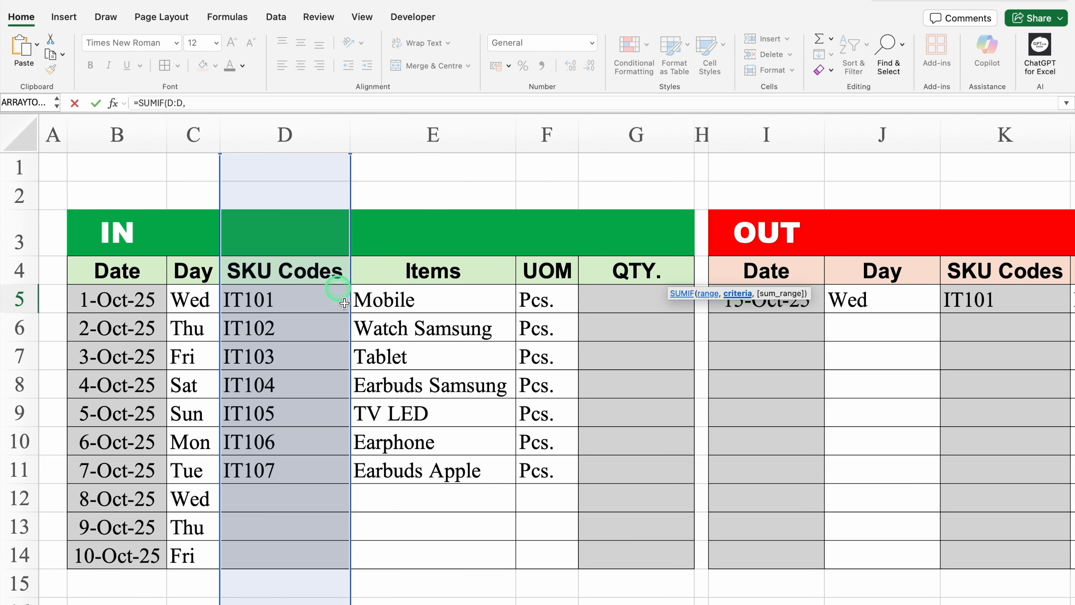
Step: Complete the T5 formula as =SUMIF(D:D,Q5,G:G), using the SKU code as criteria and the IN quantities as sum range
scroll(439, 595, "right", 15)
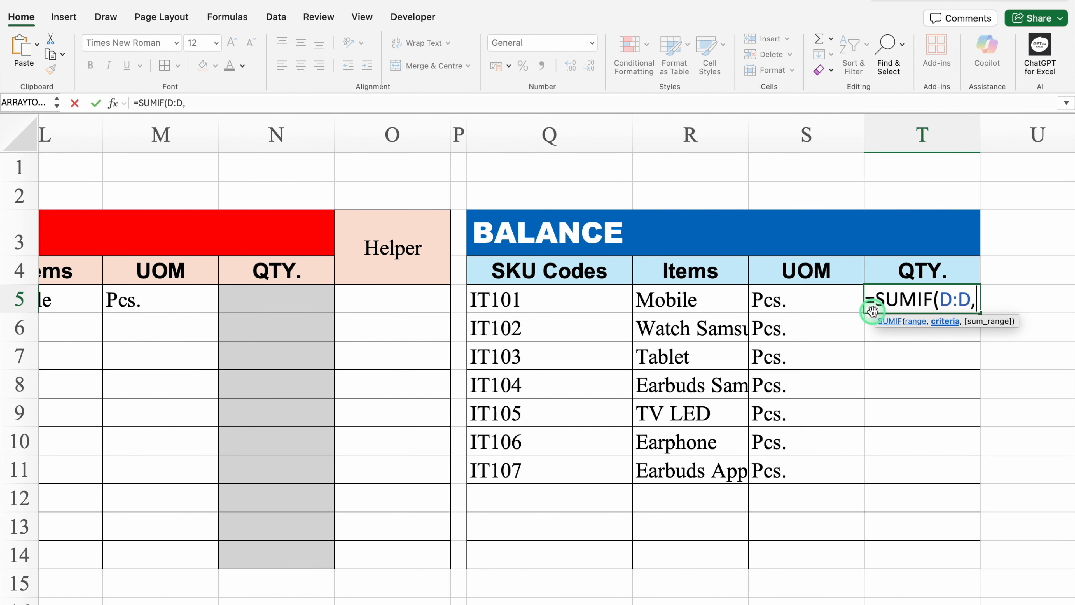
left_click(569, 301)
type(",")
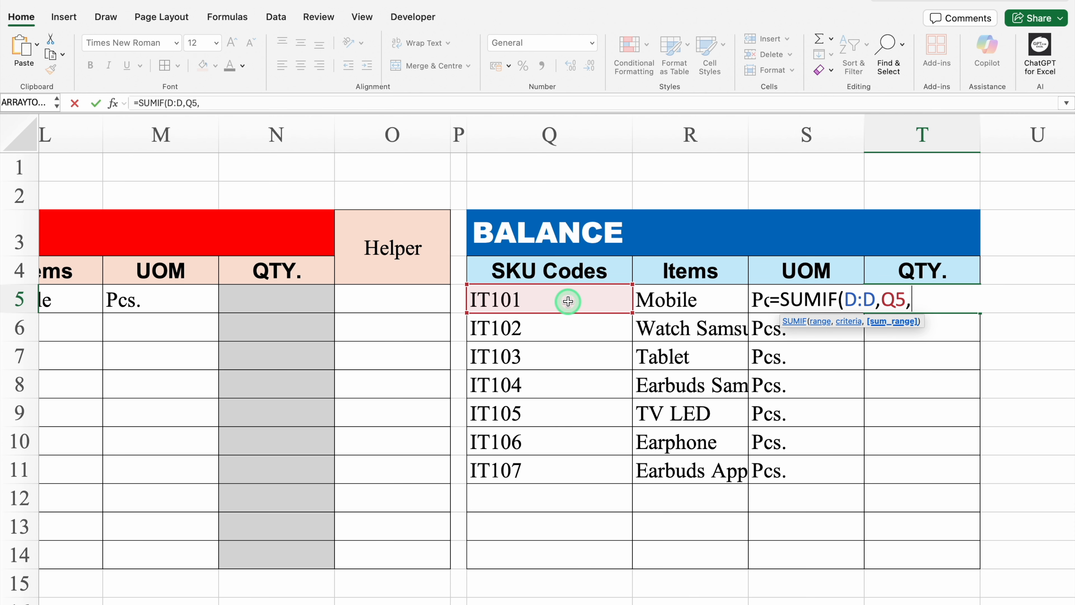
scroll(632, 596, "left", 5)
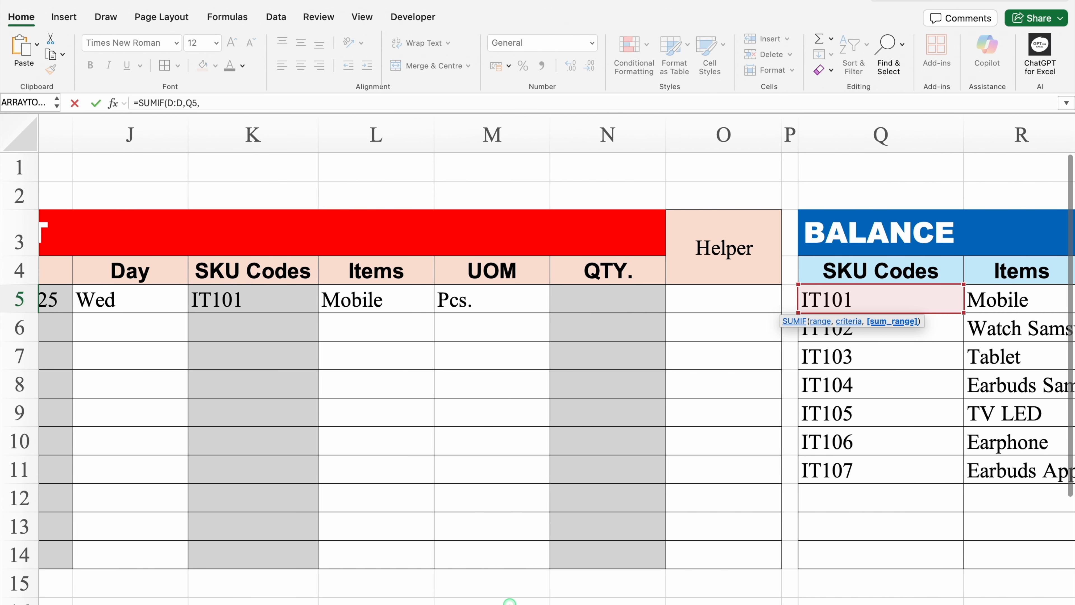
scroll(510, 602, "left", 10)
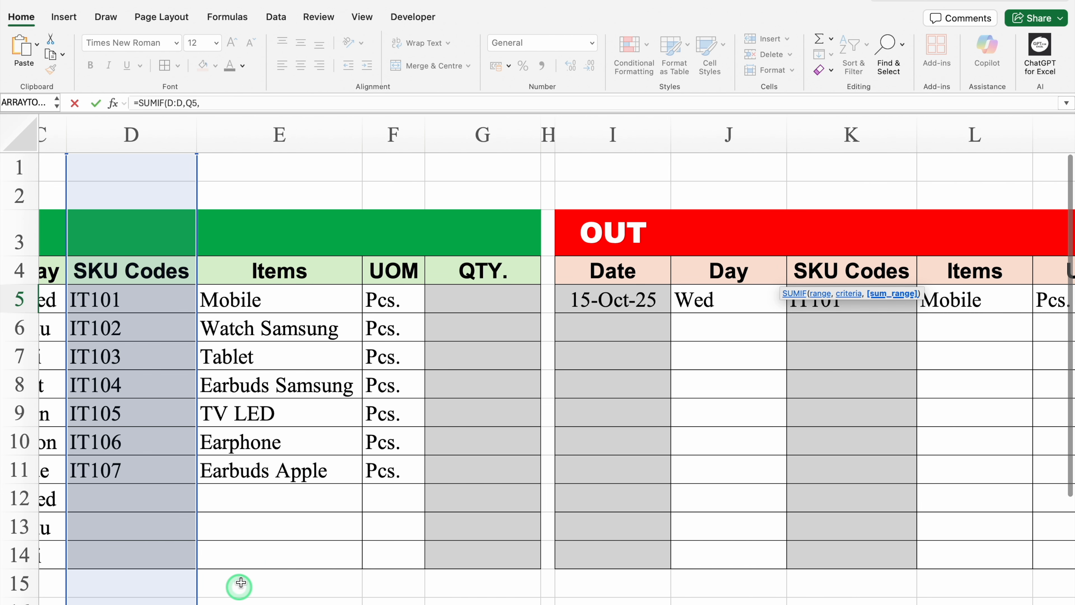
left_click(481, 130)
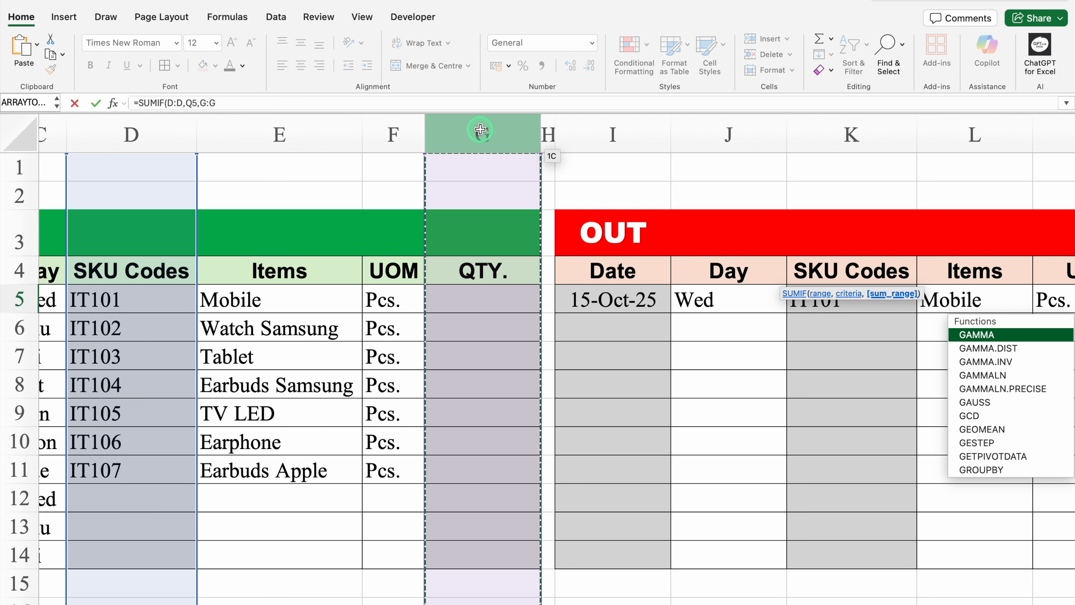
type(")")
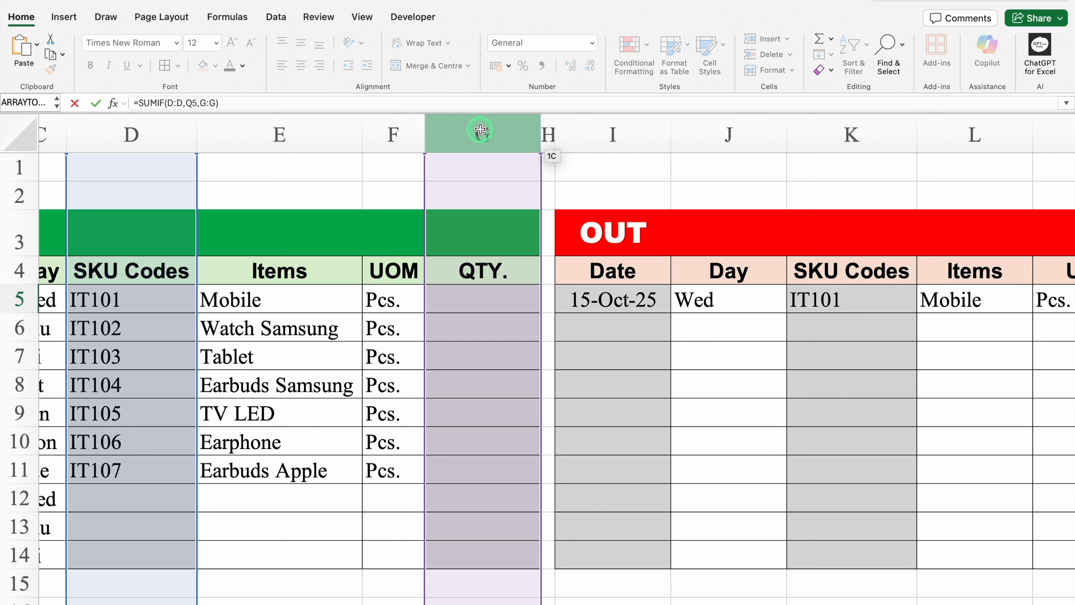
key("Return")
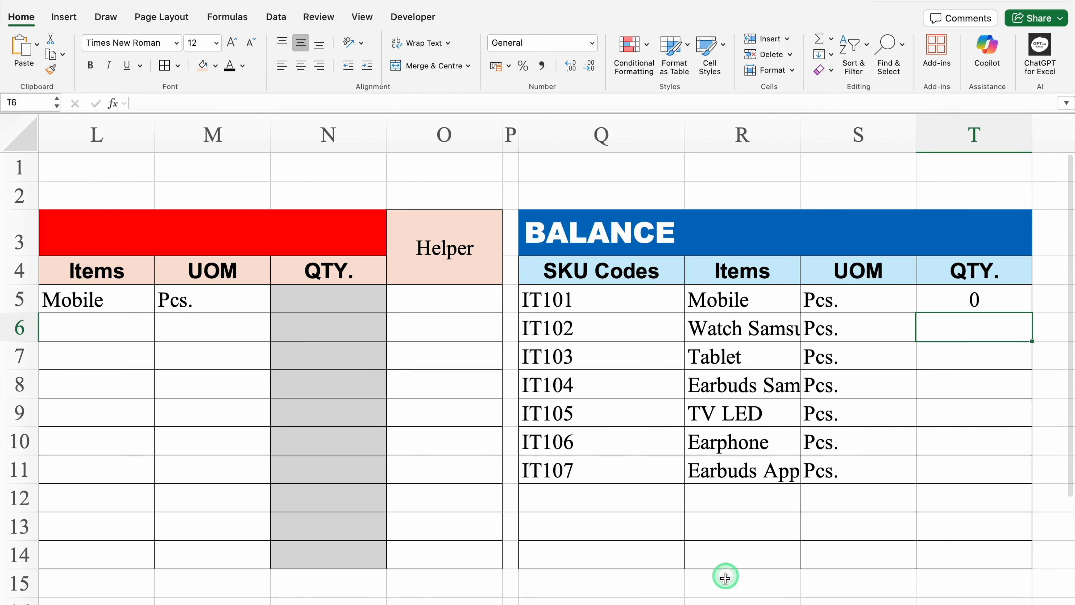
Step: Enter 50 as the Mobile quantity in G5 of the IN table and centre column G horizontally
scroll(739, 600, "left", 10)
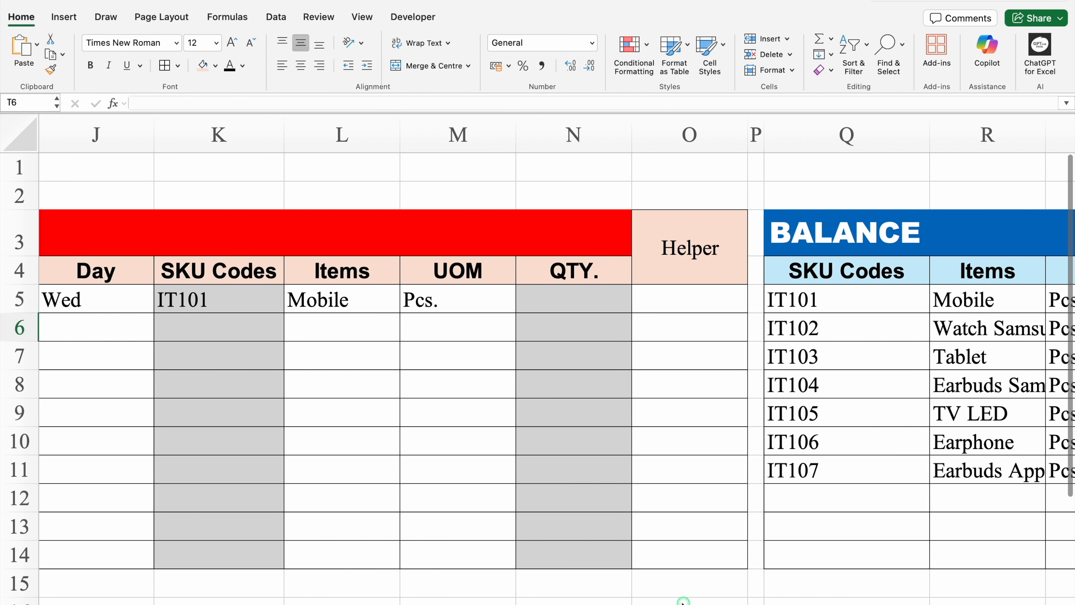
left_click_drag(409, 588, 407, 588)
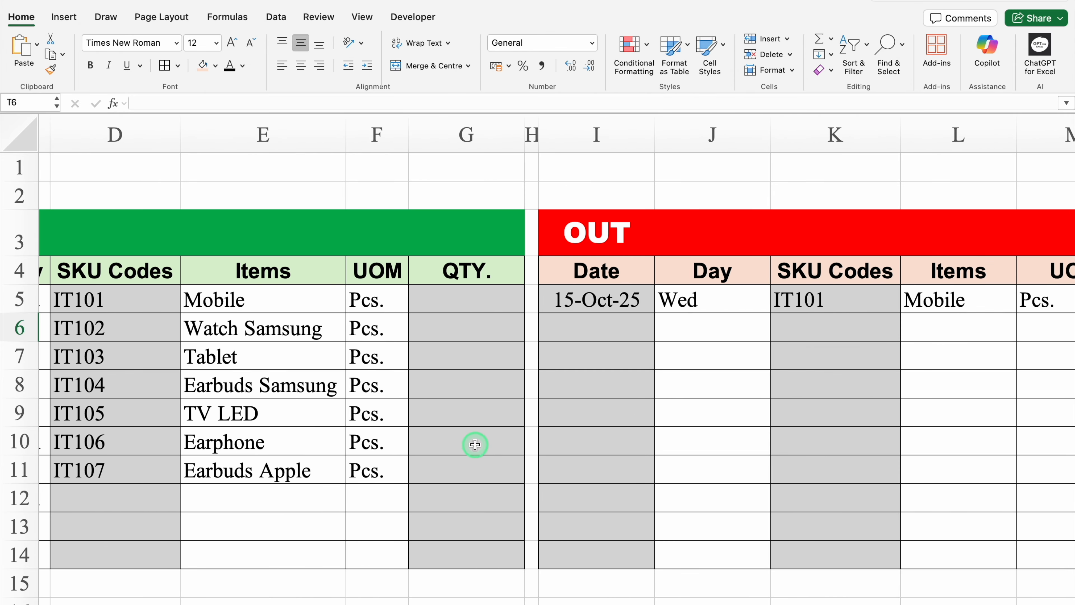
left_click(457, 303)
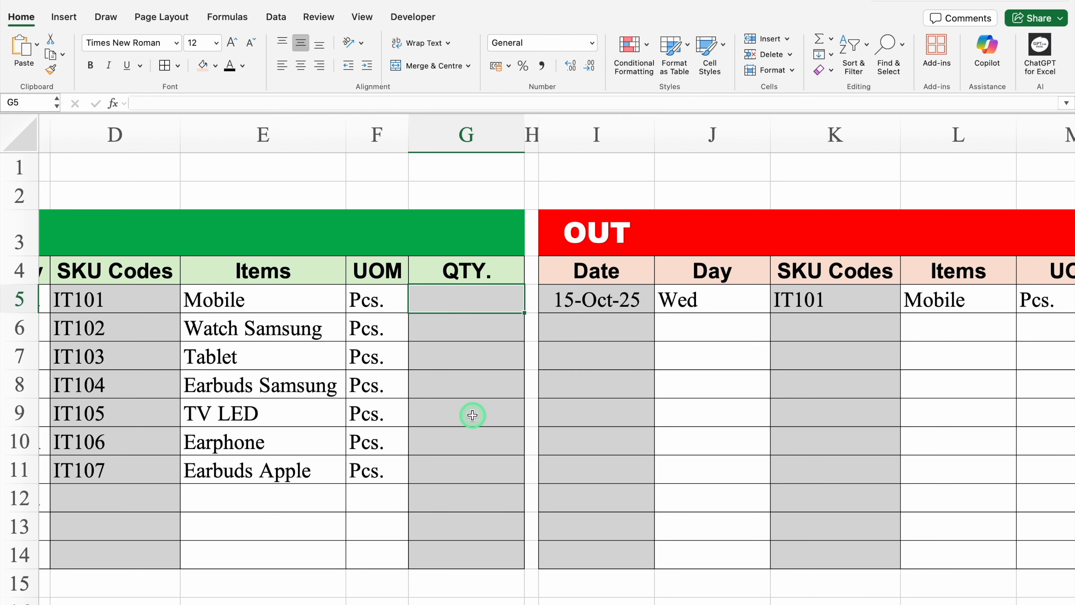
type("50")
key("Return")
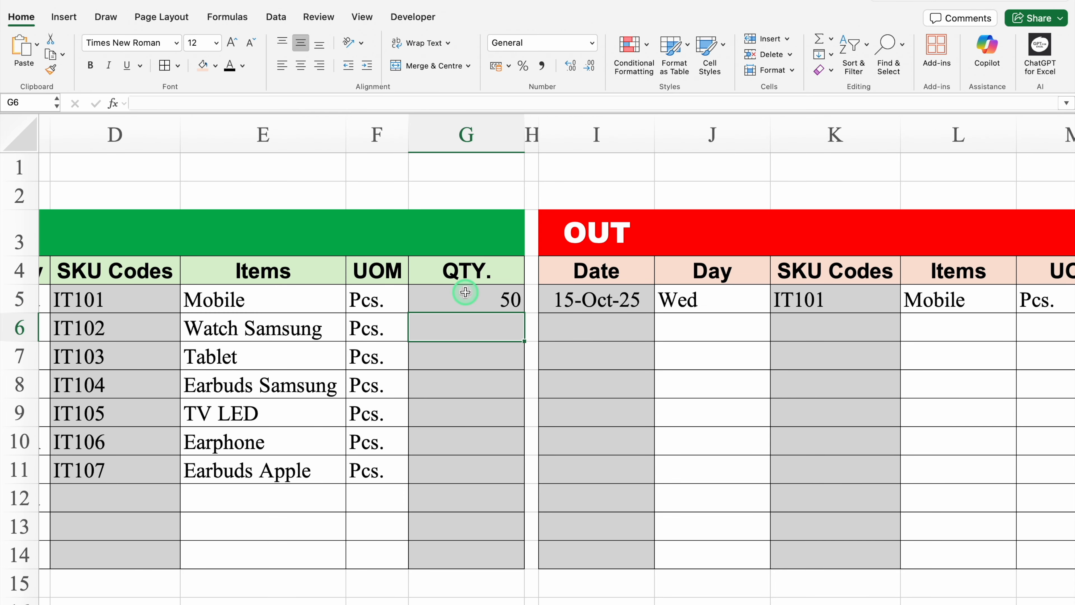
left_click(467, 147)
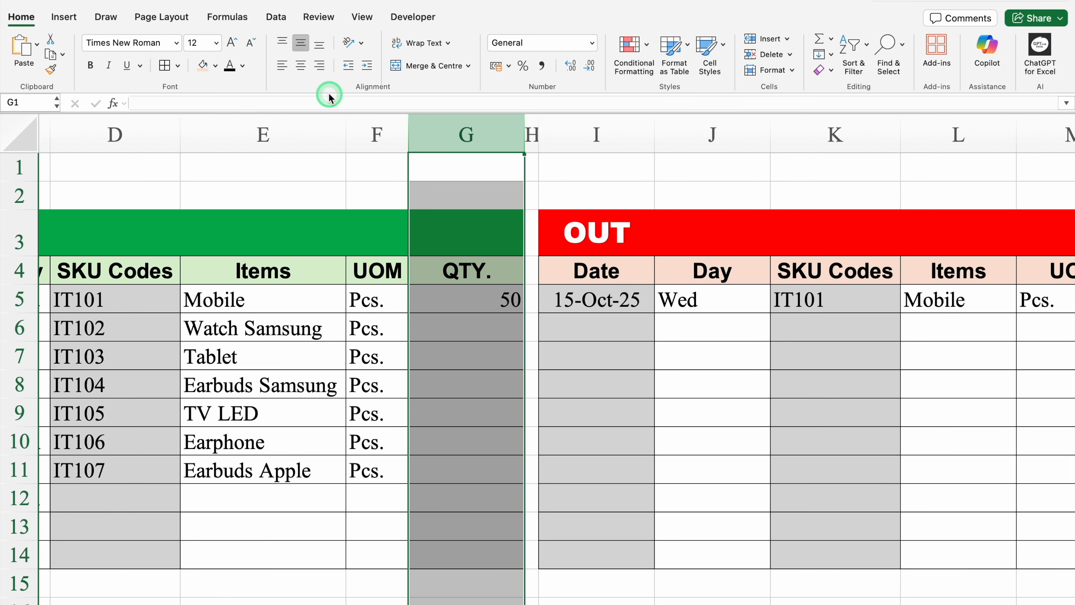
left_click(301, 68)
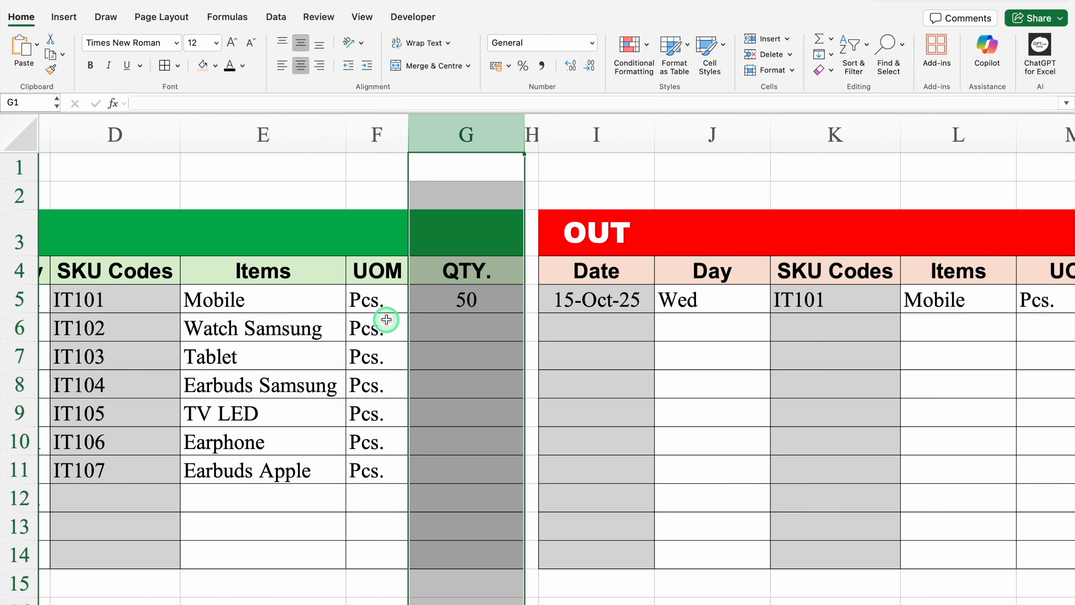
Step: Enter the IN quantities 45, 65, 24, 33, 65 and 76 in G6:G11
left_click(426, 324)
type("45 65 24 33 ")
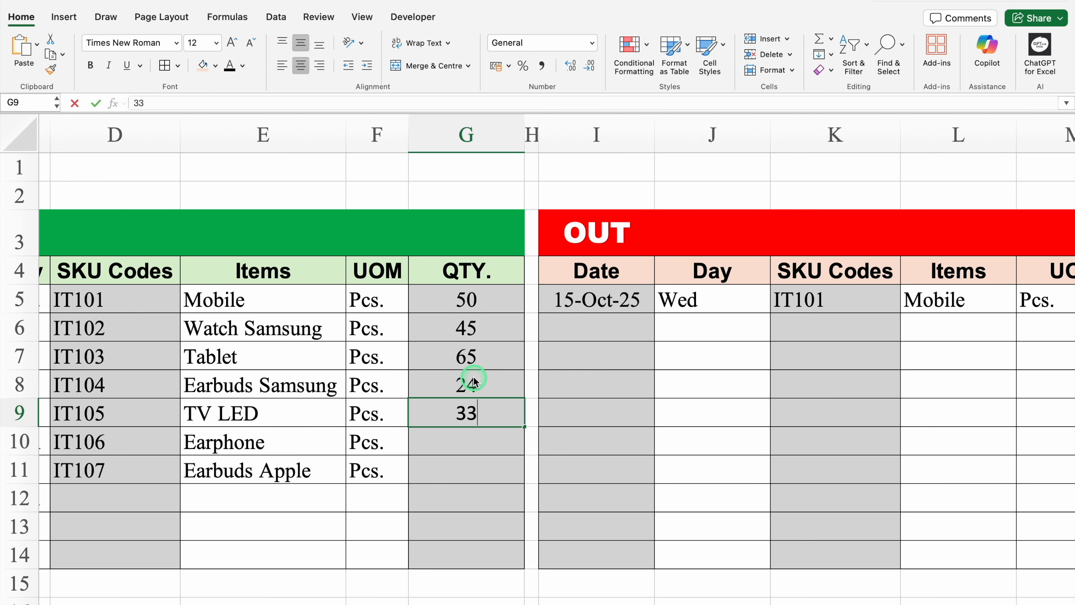
type("65 76")
Step: Extend the T5 balance formula by subtracting a second SUMIF with the OUT table's SKU Codes column K:K as its range
scroll(478, 599, "right", 10)
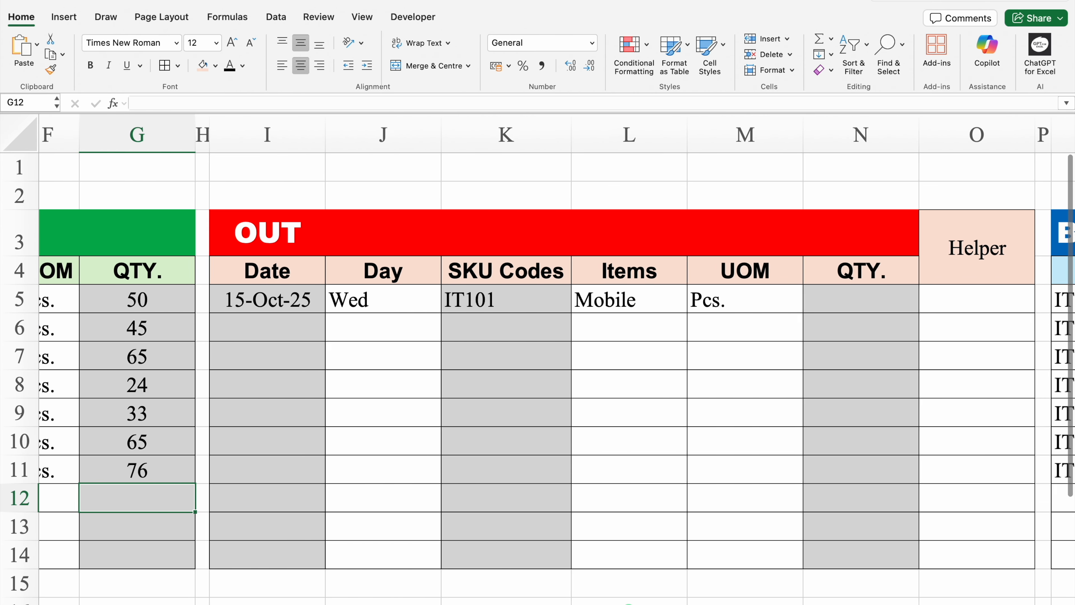
scroll(846, 313, "right", 2)
left_click(840, 300)
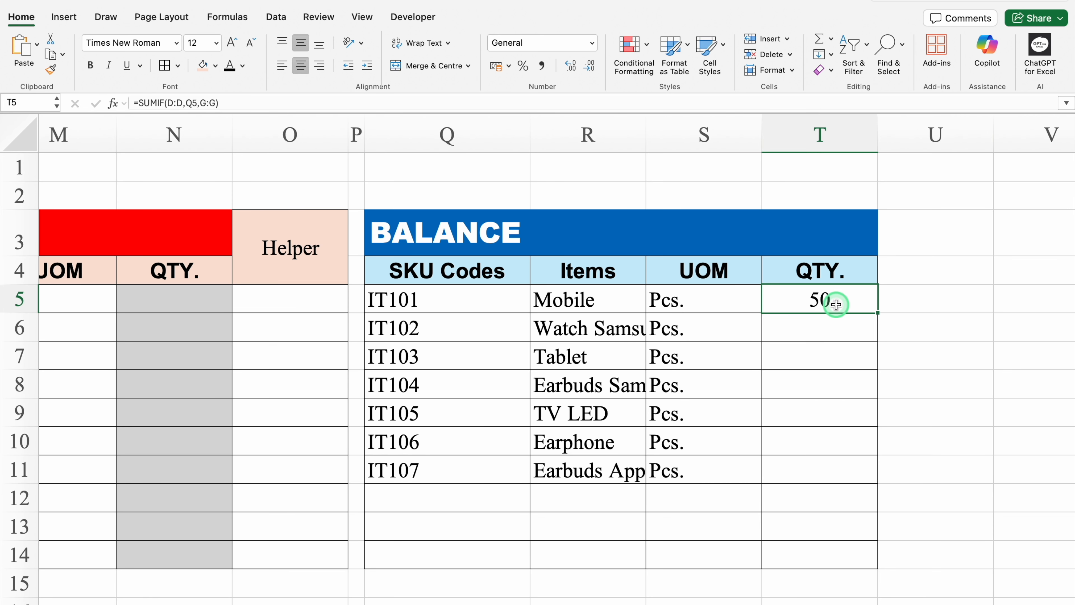
double_click(837, 301)
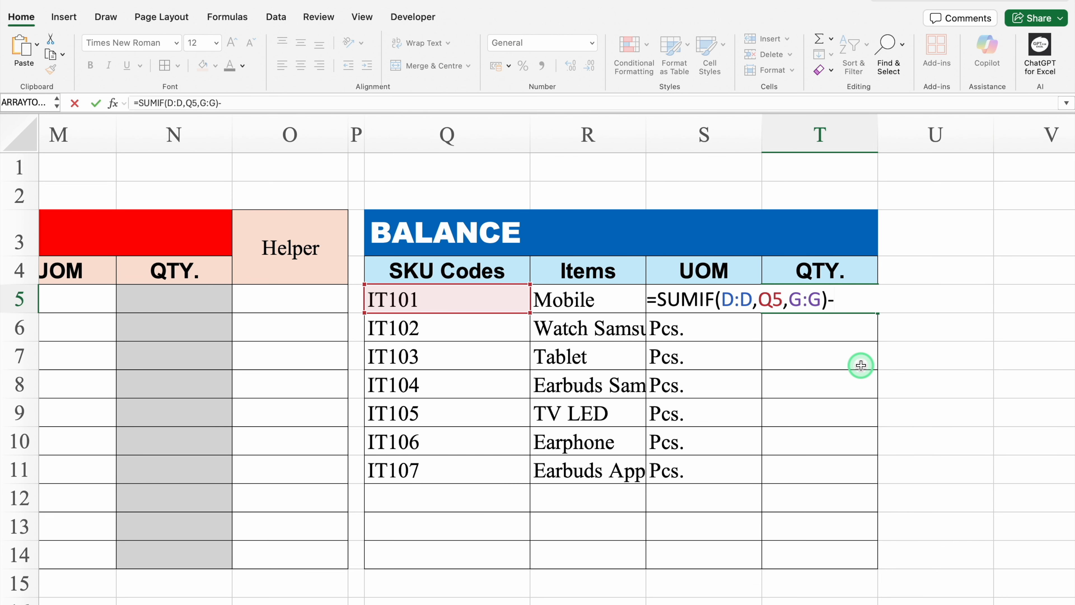
type("-SUMIF(")
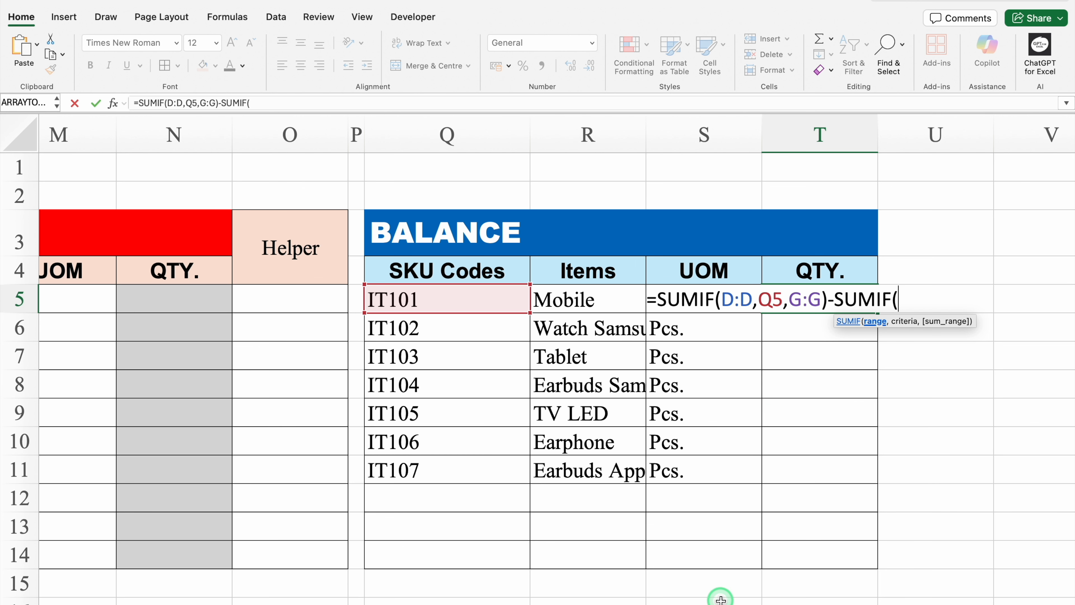
scroll(719, 598, "left", 10)
scroll(471, 599, "left", 2)
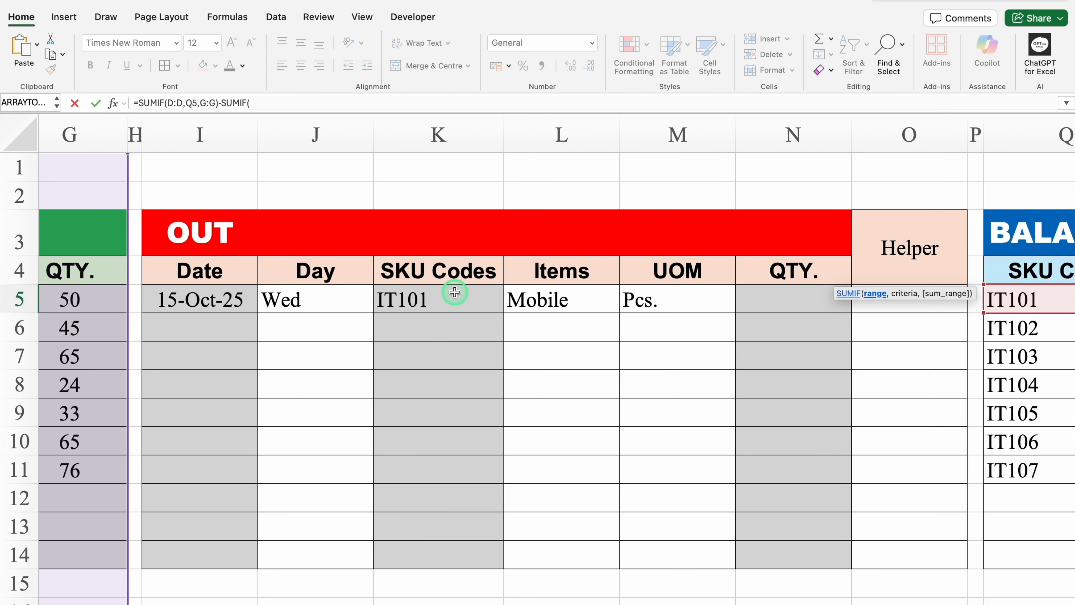
left_click(444, 127)
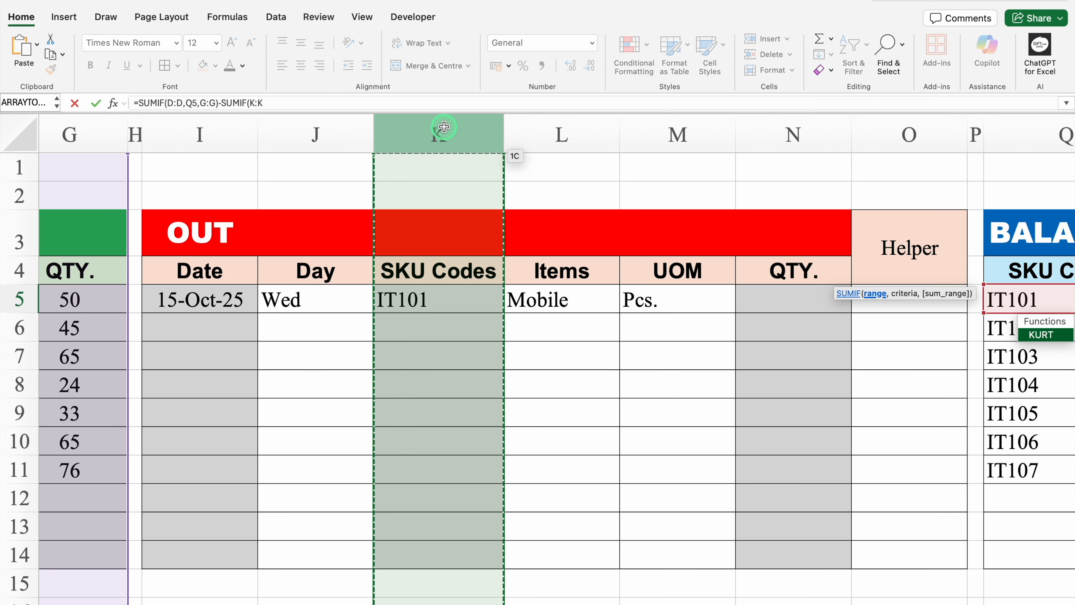
type(",")
Step: Complete the T5 formula as =SUMIF(D:D,Q5,G:G)-SUMIF(K:K,Q5,N:N), using Q5 as criteria and the OUT quantities as sum range
scroll(805, 359, "right", 10)
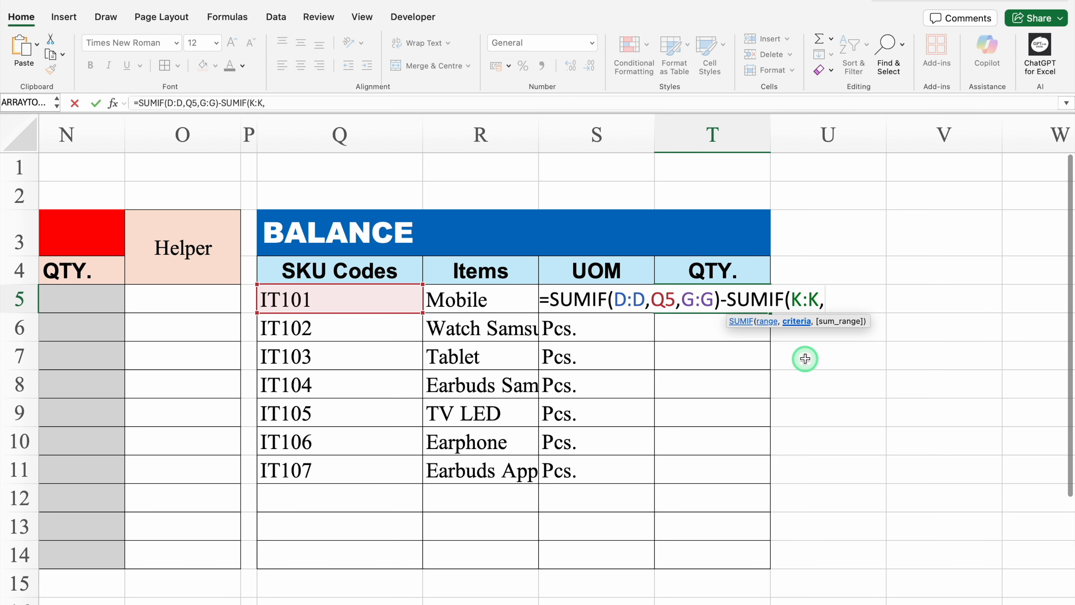
left_click(345, 298)
type(",")
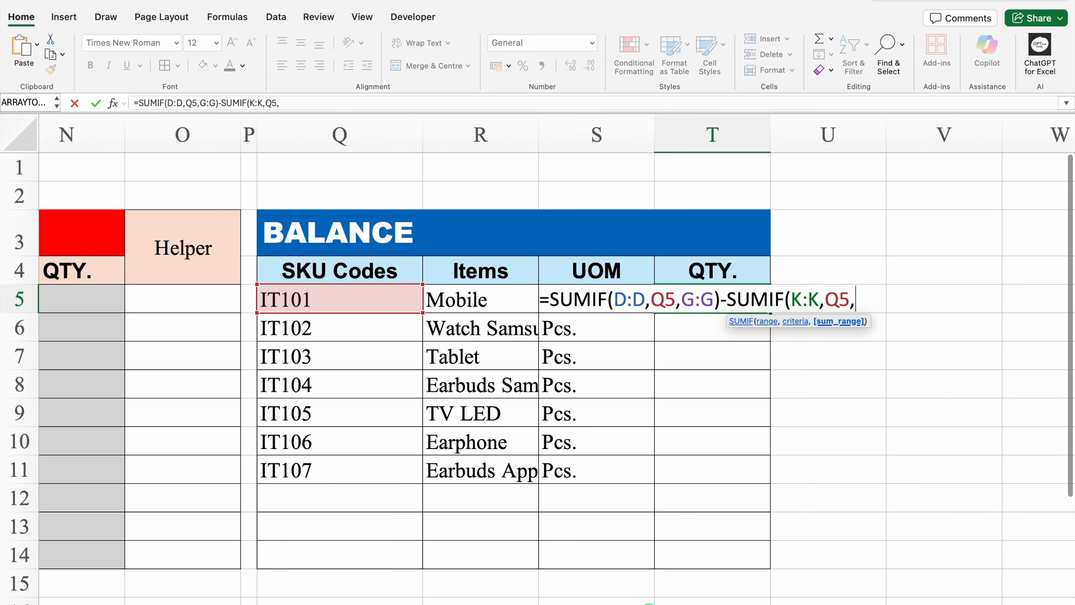
scroll(439, 597, "left", 5)
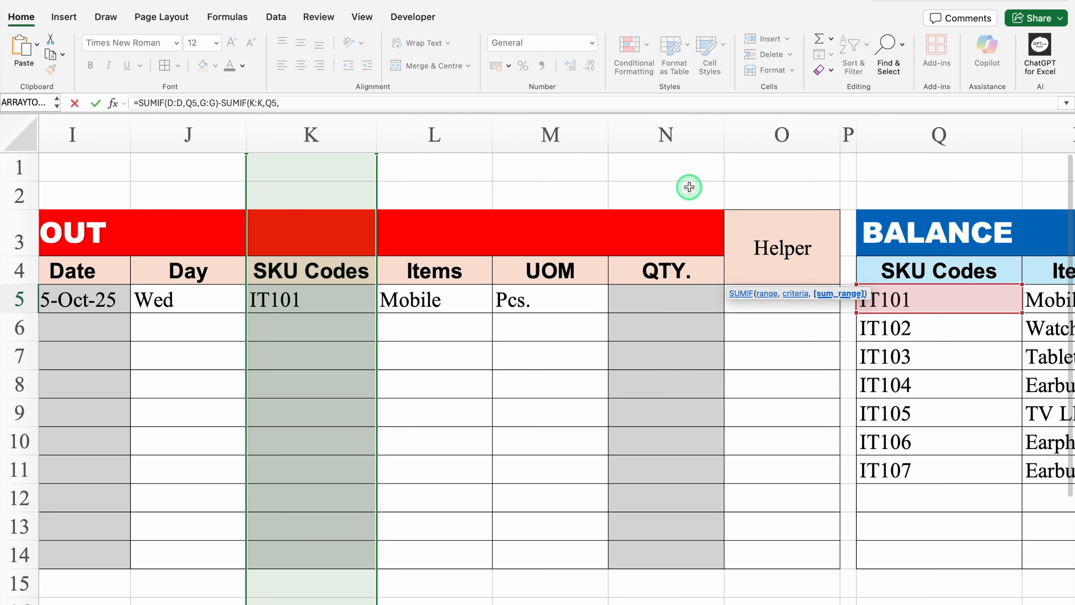
left_click(665, 135)
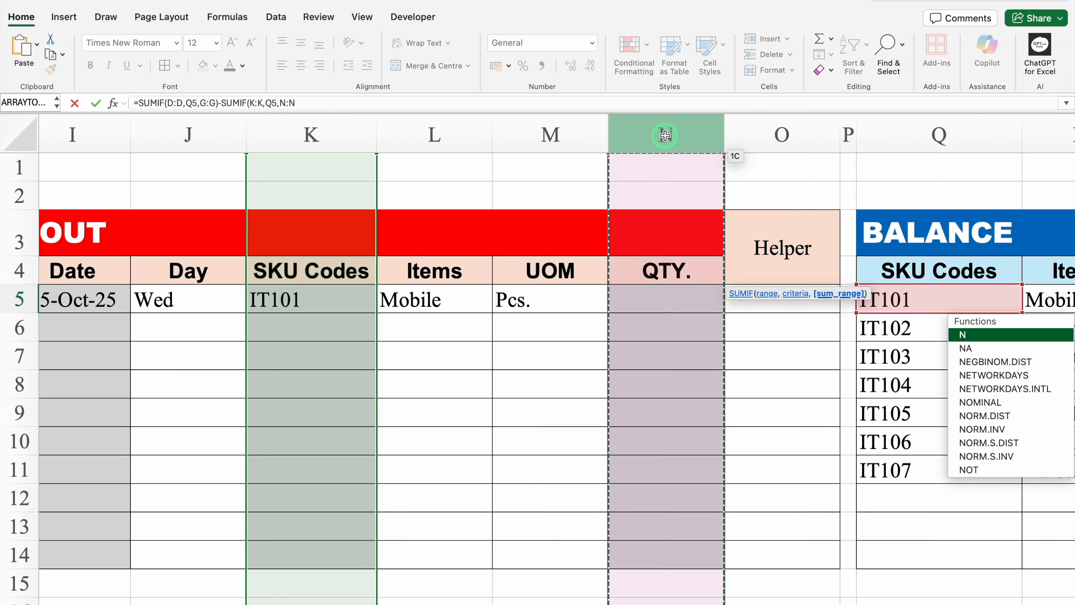
scroll(815, 602, "right", 3)
scroll(942, 600, "right", 2)
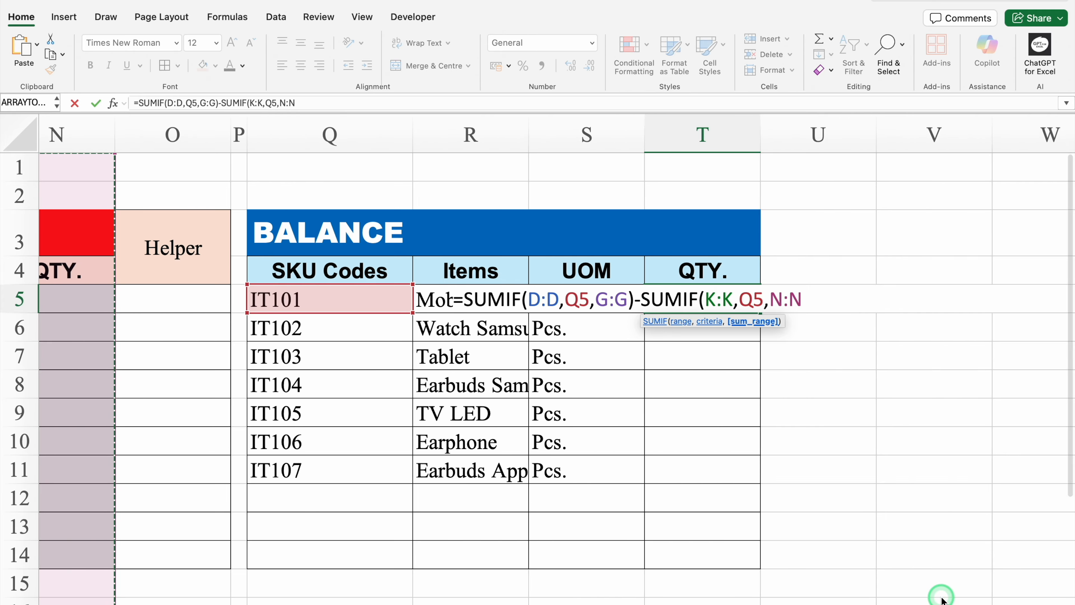
type(")")
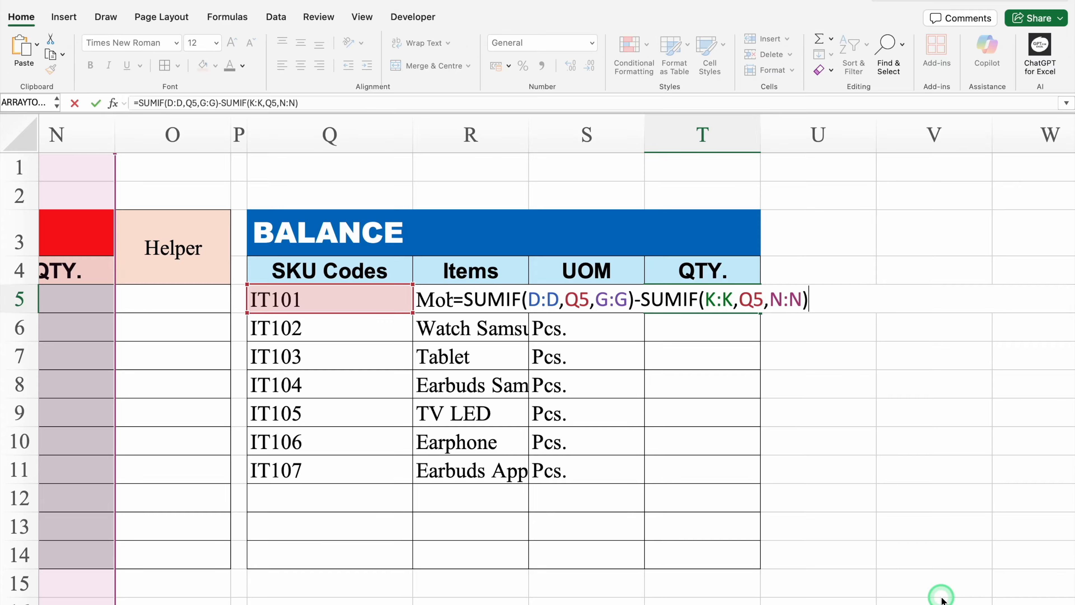
key("Return")
Step: Fill the T5 formula down to T14 and check the cells in the rows without SKU codes
left_click(721, 297)
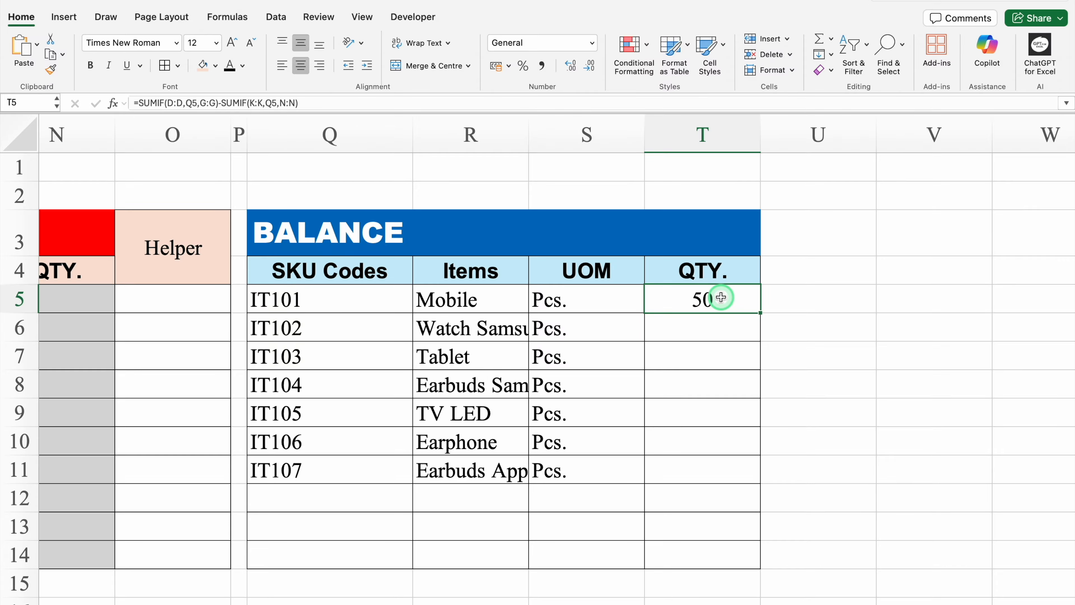
double_click(761, 314)
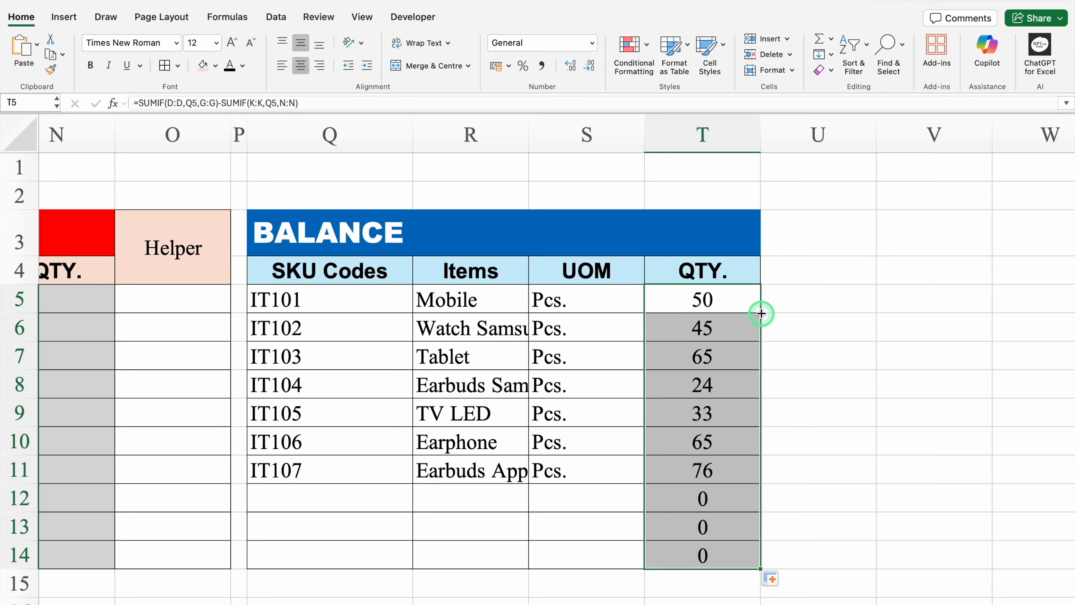
left_click(721, 499)
left_click(728, 525)
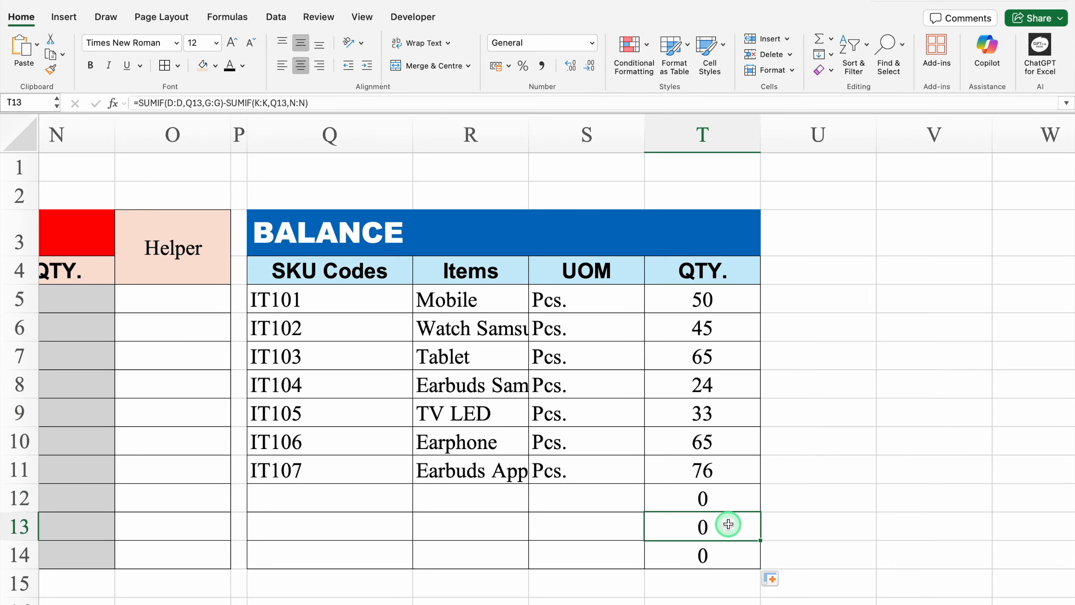
Step: Start wrapping the T5 formula in an IF function with Q5="" as the logical test
left_click(692, 300)
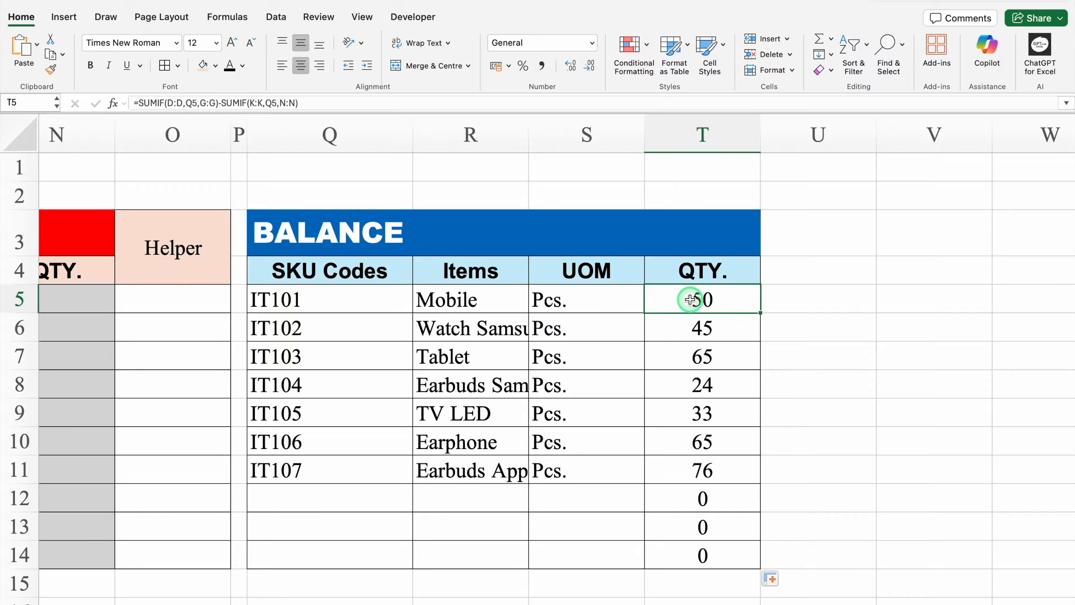
double_click(691, 299)
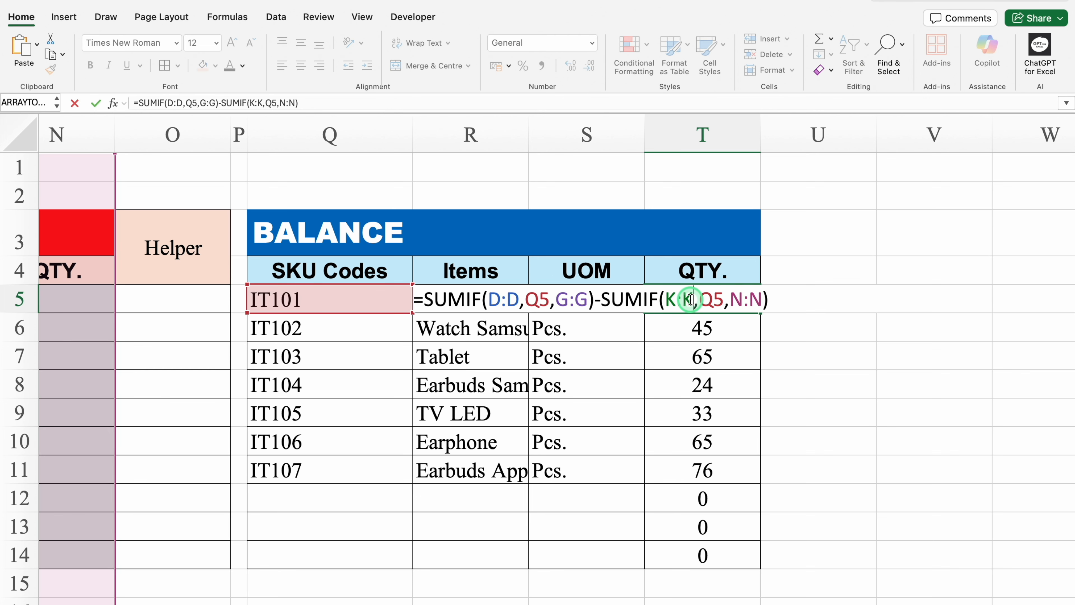
left_click(427, 300)
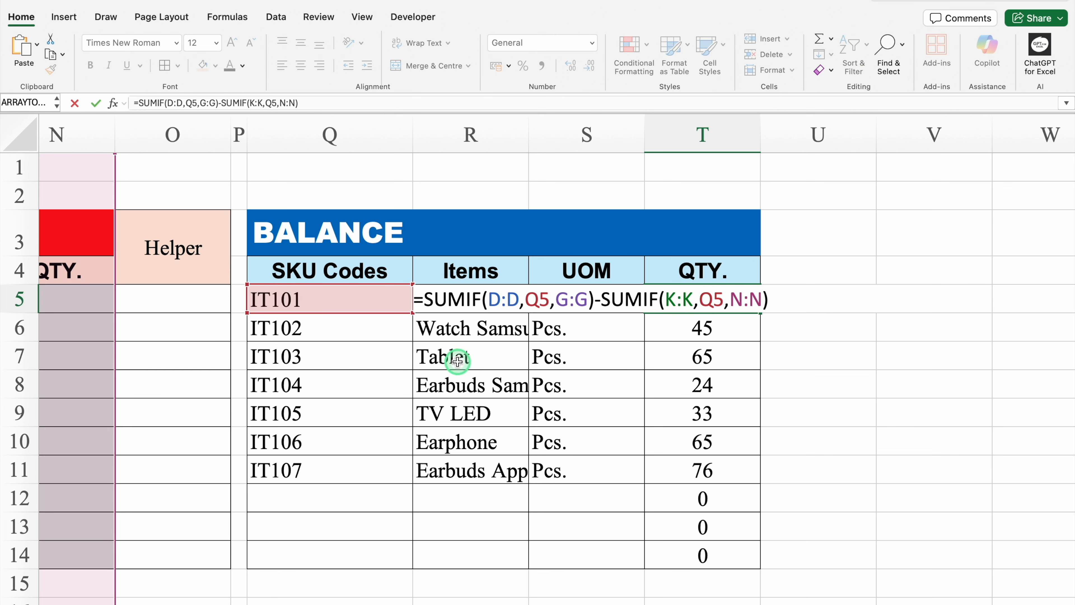
type("IF(")
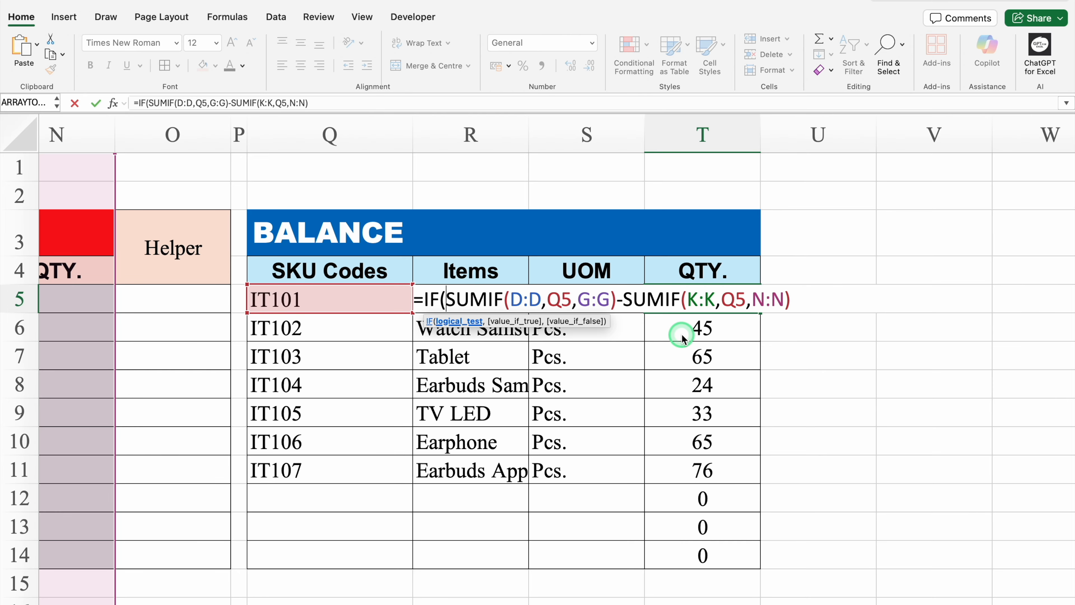
left_click(359, 297)
type("=")
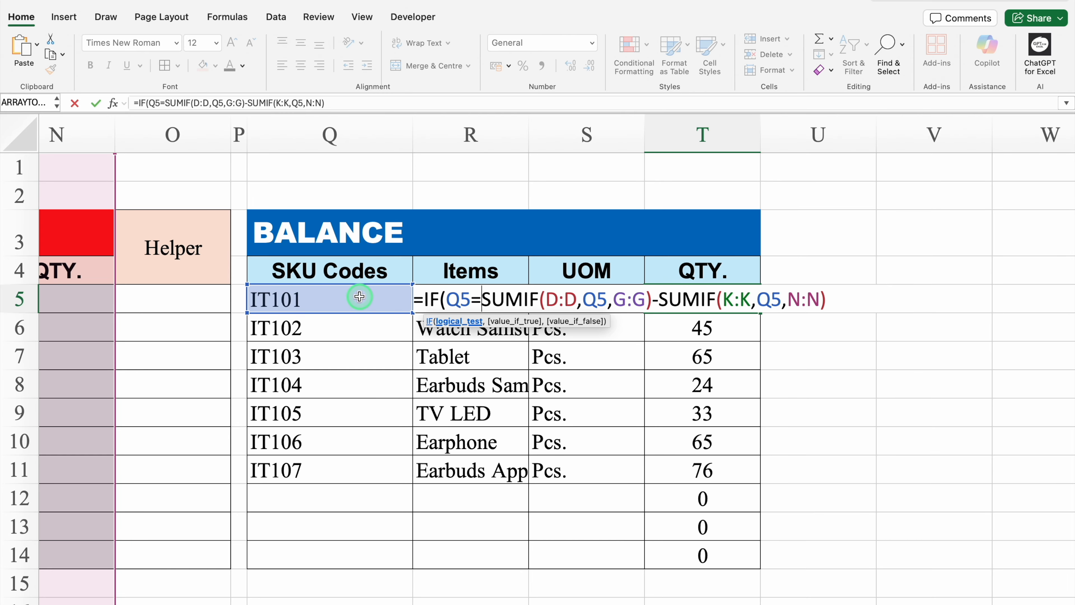
type("\"\"")
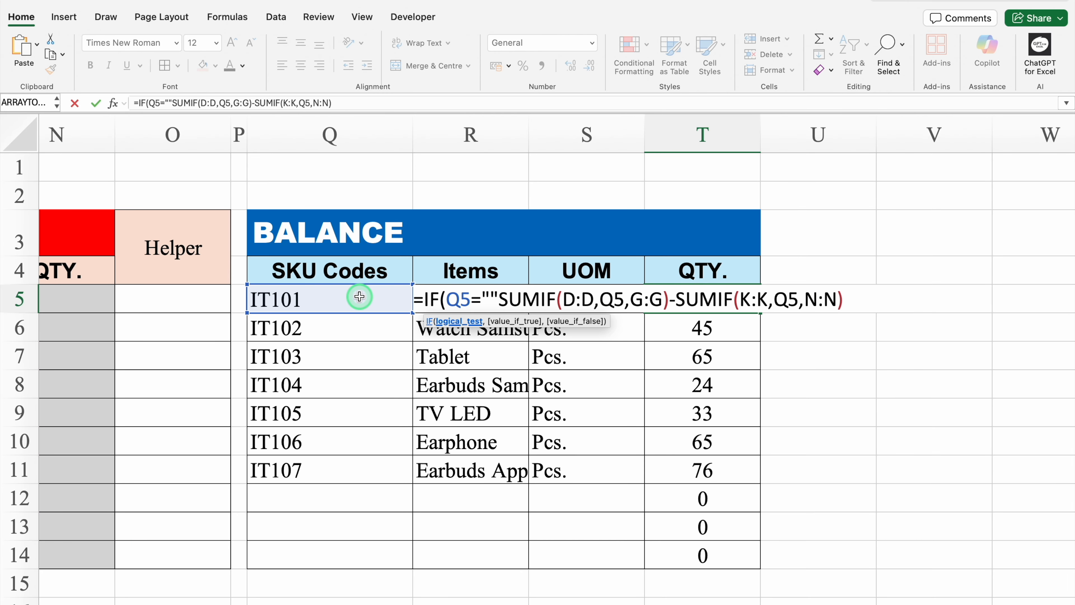
type(",")
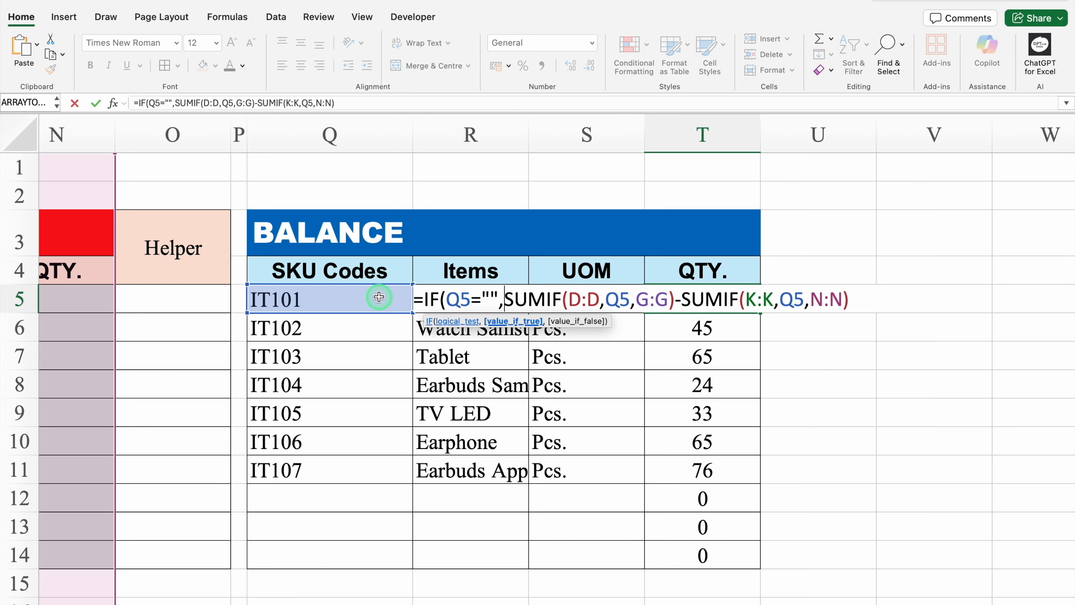
Step: Return an empty string for blank SKU codes, completing T5 as =IF(Q5="","",SUMIF(D:D,Q5,G:G)-SUMIF(K:K,Q5,N:N))
type("\"\"")
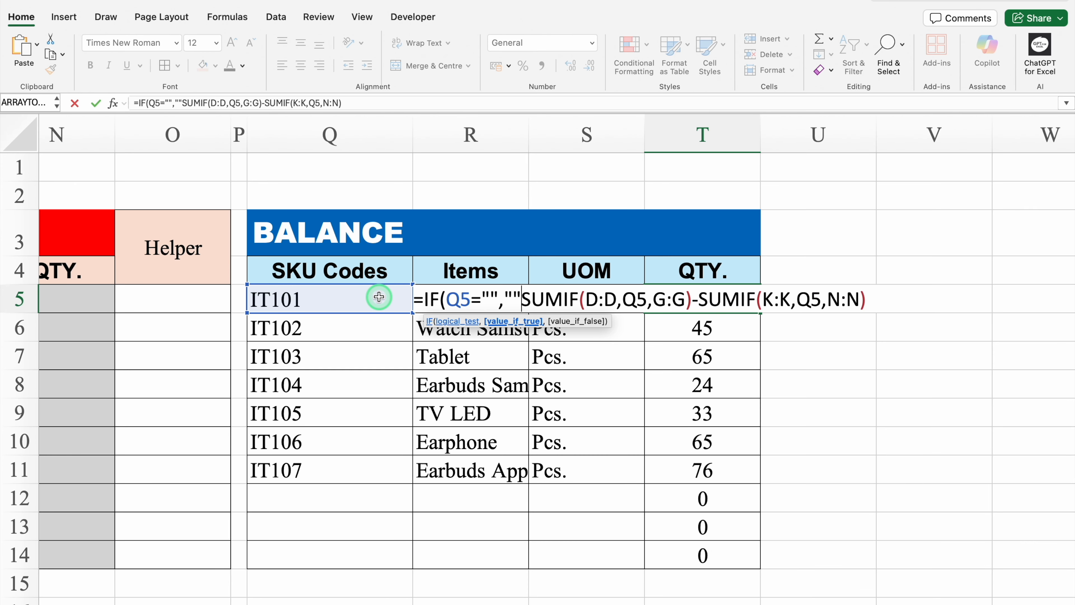
type(",")
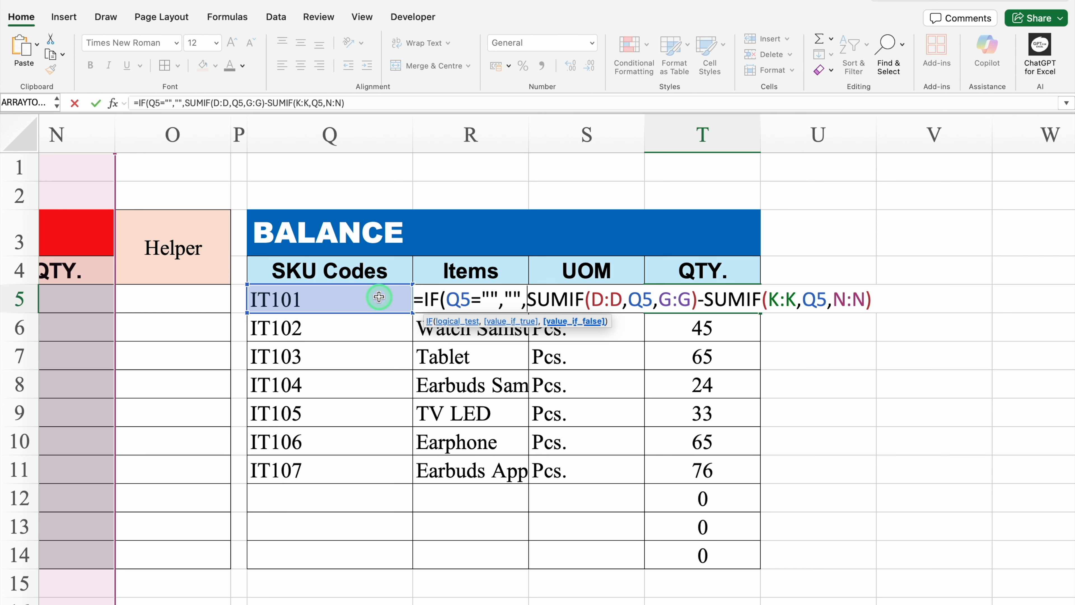
left_click(877, 292)
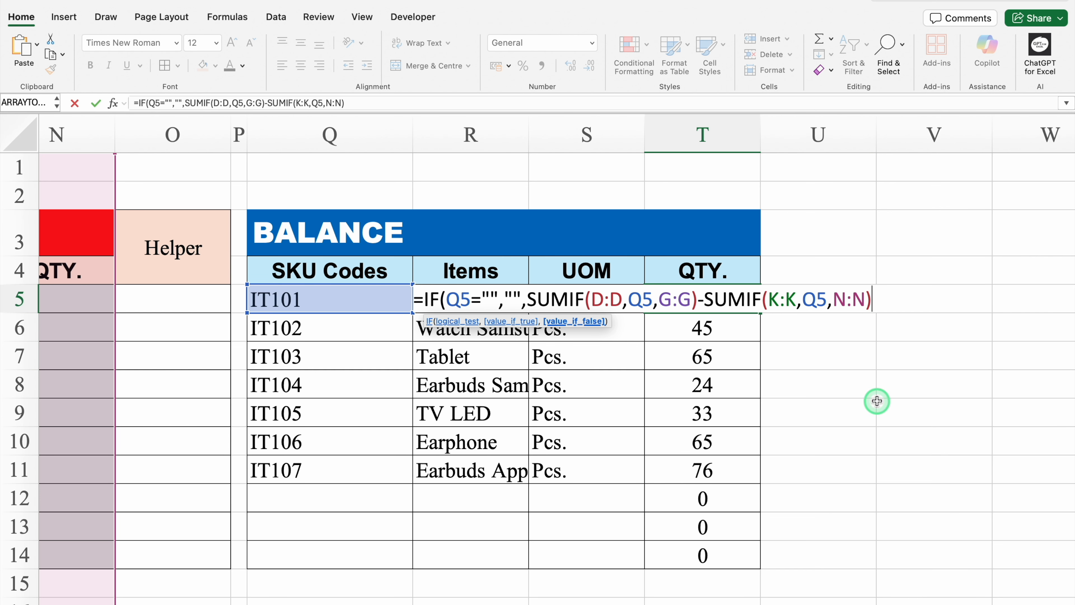
type(")")
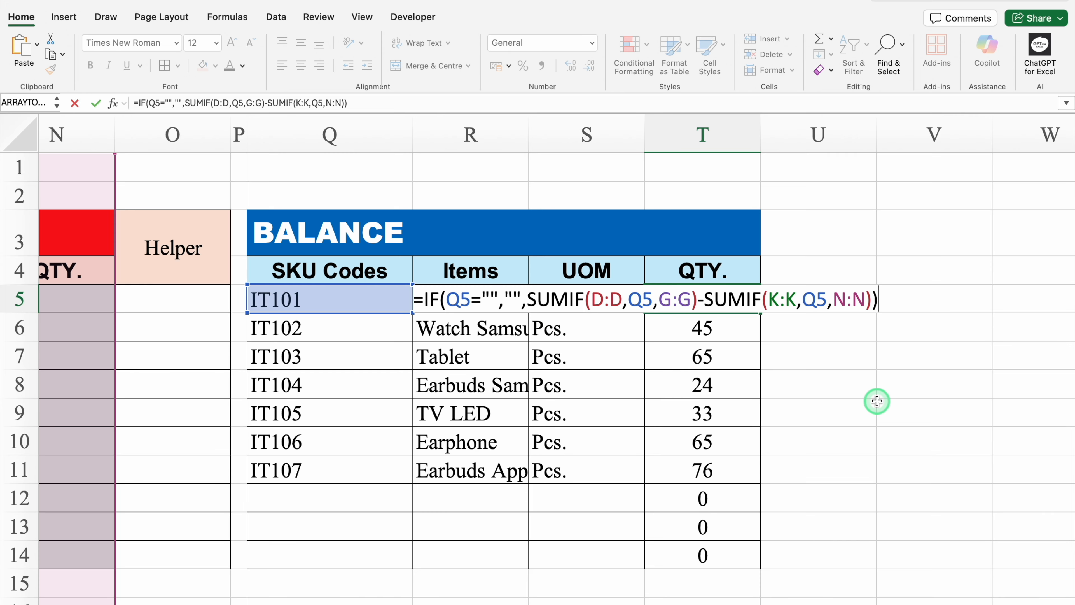
key("Return")
Step: Fill the IF-wrapped T5 formula down the BALANCE quantity column to T14 and check the rows without SKU codes
left_click(761, 312)
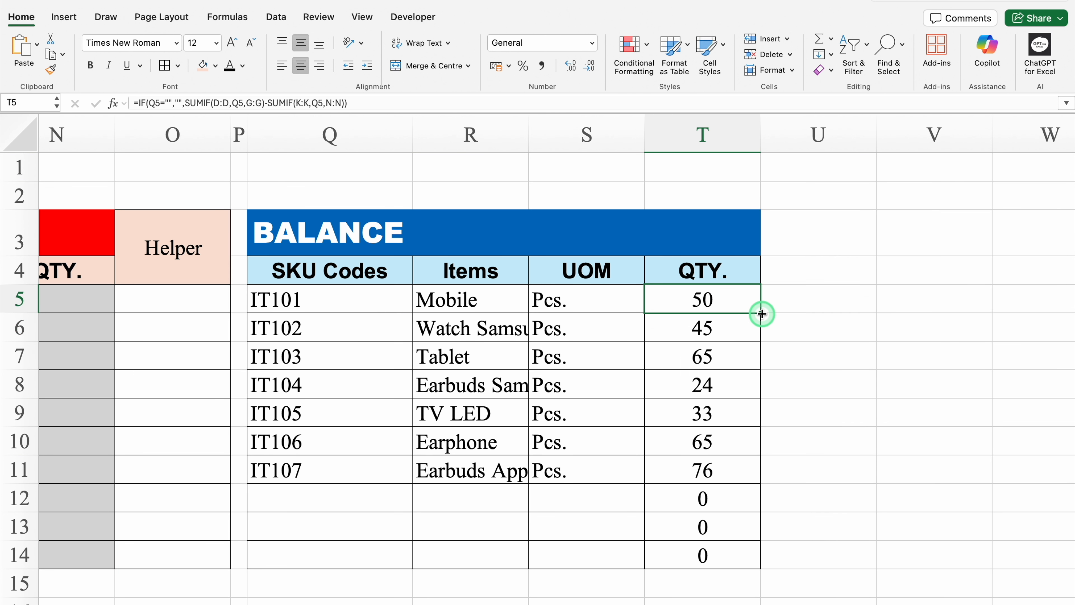
double_click(761, 313)
left_click(710, 499)
left_click(725, 529)
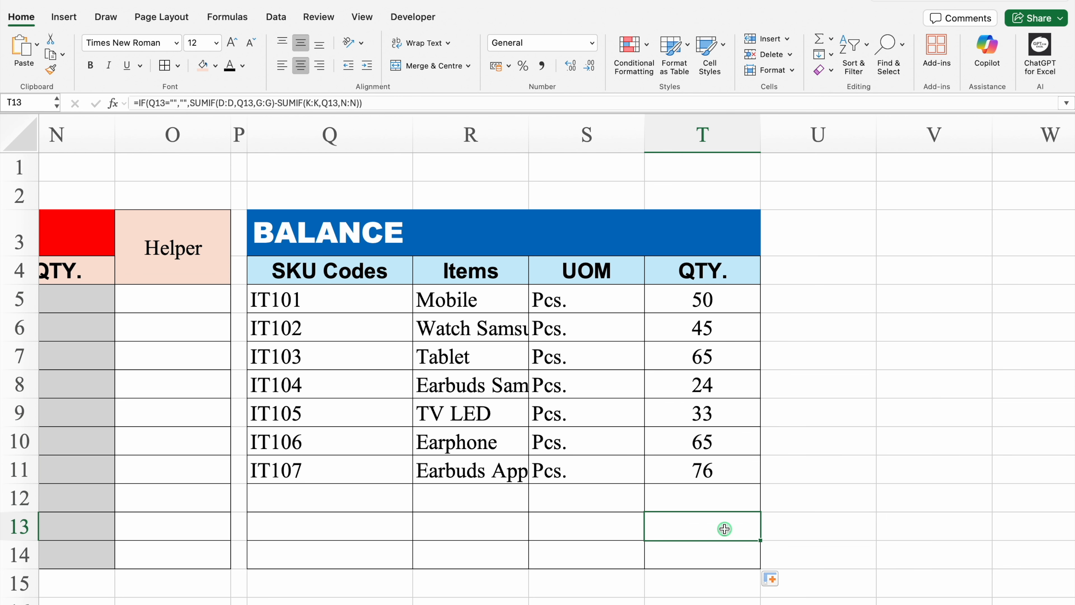
Step: Add a second Mobile entry in row 12 of the IN table, with SKU code IT101 and quantity 25
scroll(725, 529, "left", 10)
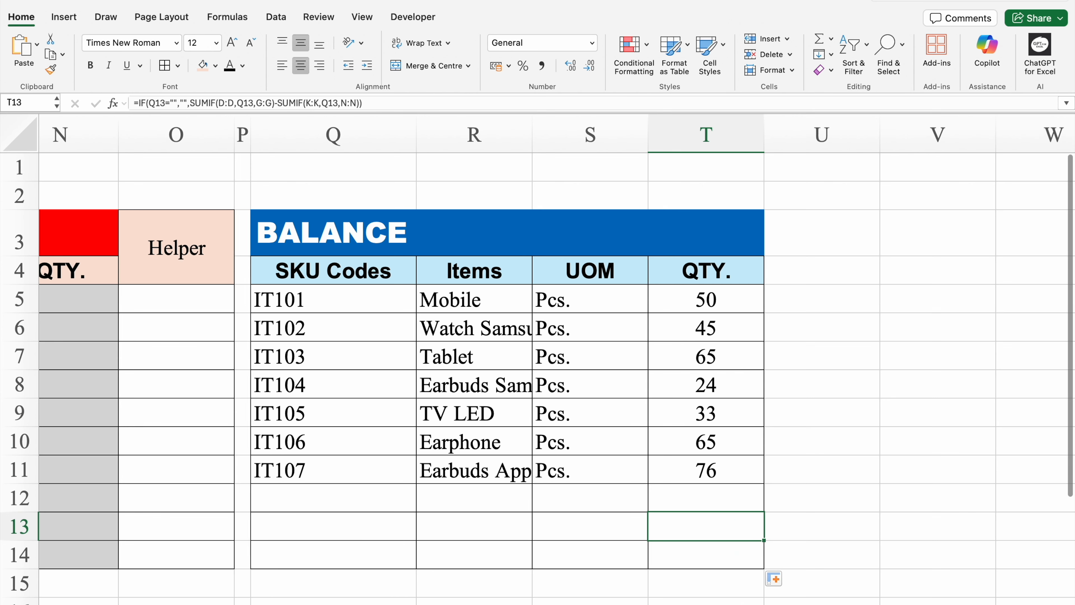
scroll(291, 511, "left", 3)
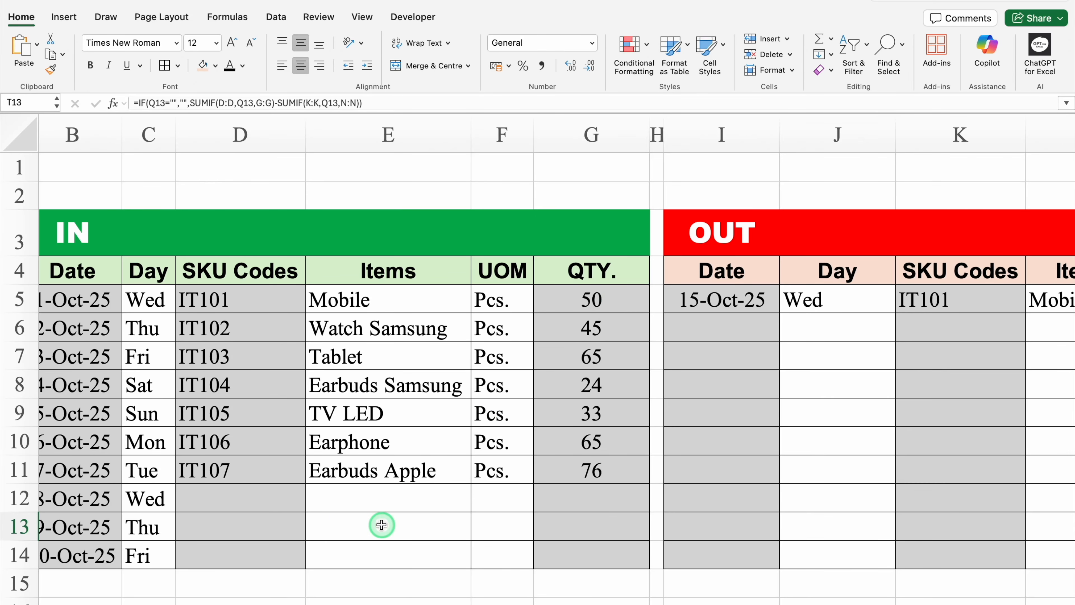
left_click(264, 501)
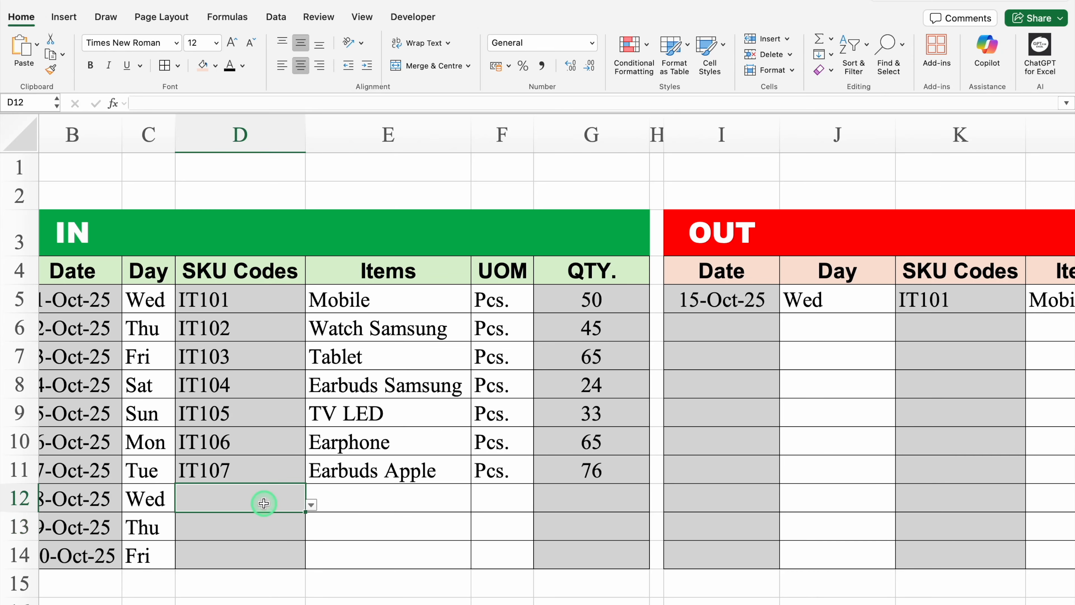
left_click(317, 507)
left_click(335, 521)
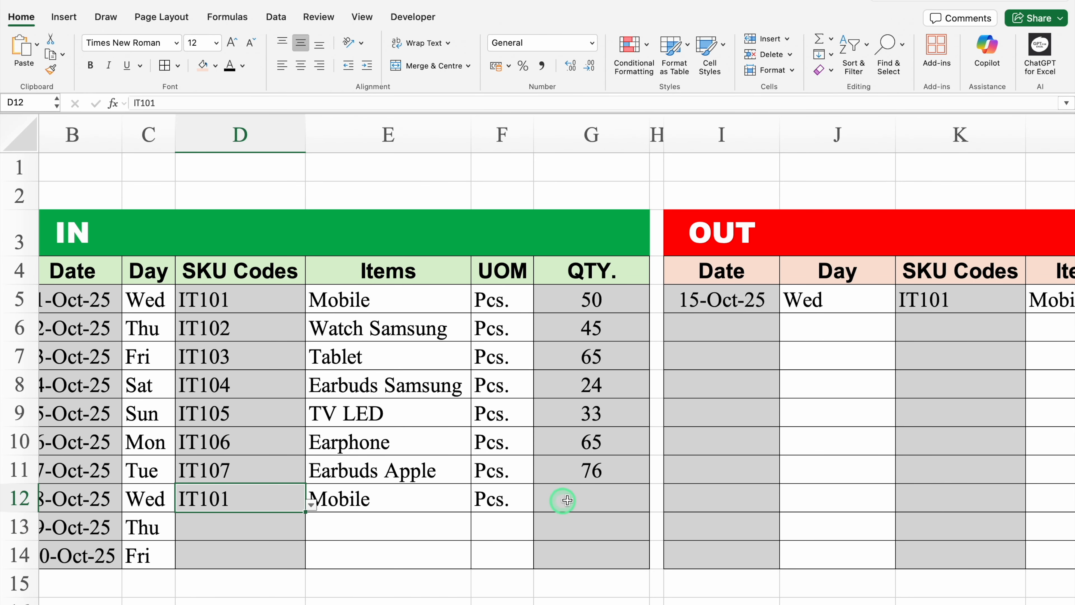
left_click(582, 505)
type("25")
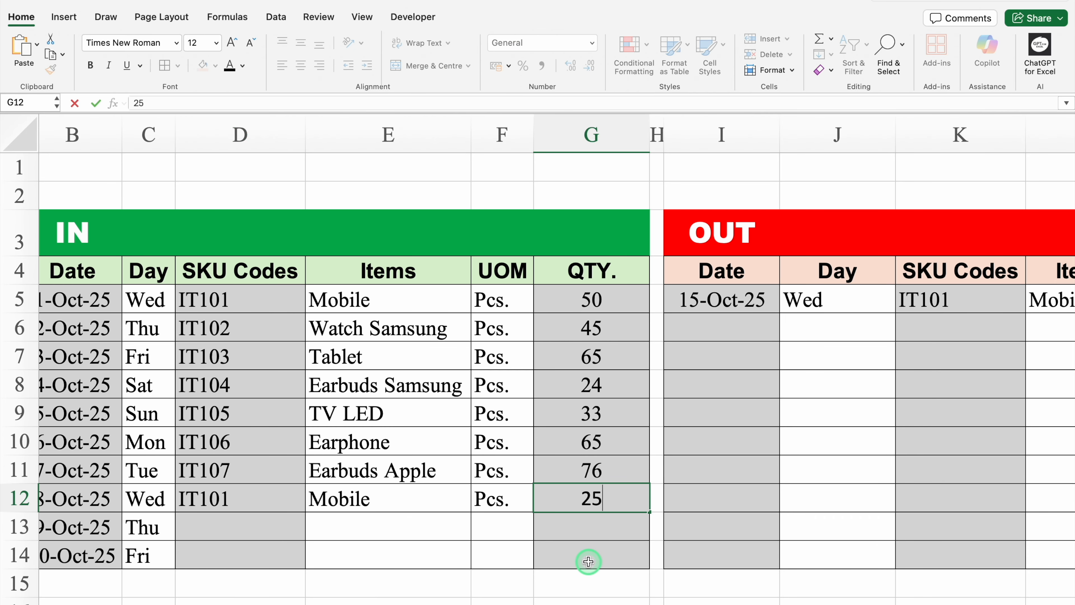
key("Return")
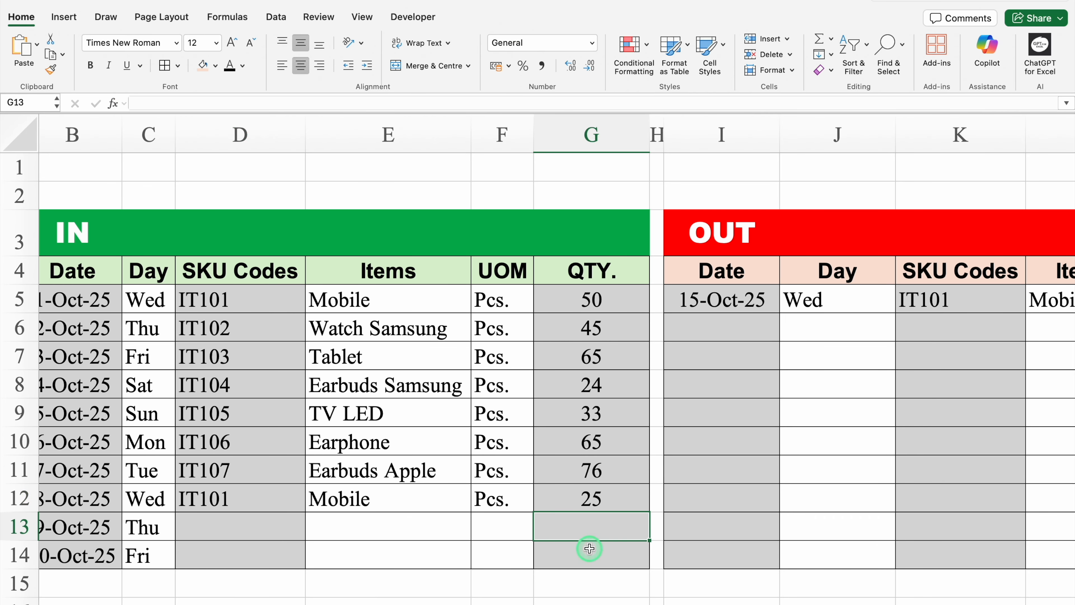
left_click(607, 300)
left_click(613, 494)
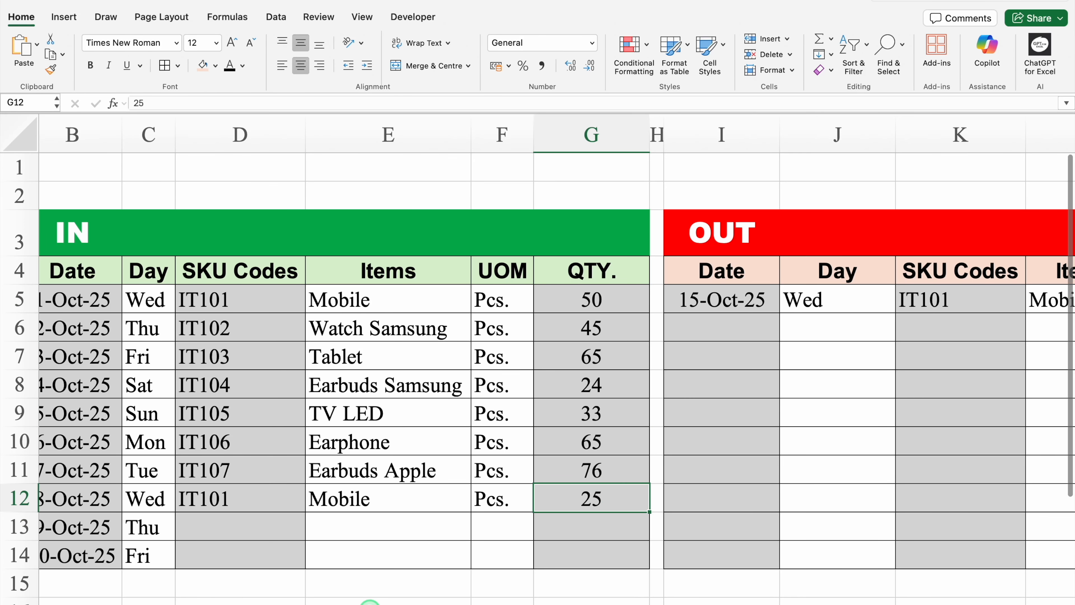
Step: Check the Mobile balance formula in T5 and autofit the width of the BALANCE table's Items column
scroll(556, 360, "right", 10)
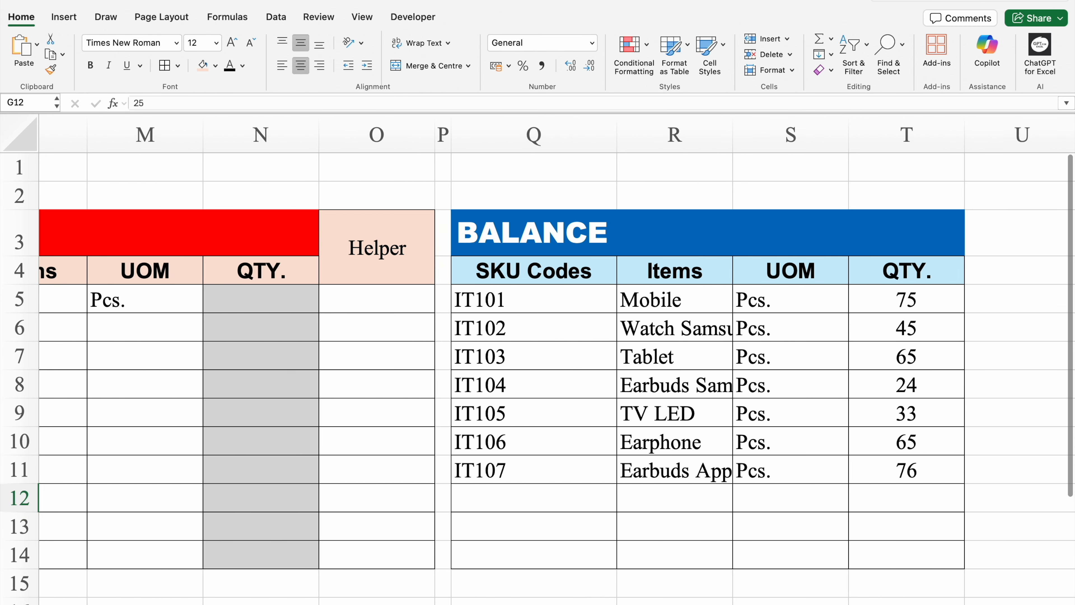
left_click(902, 302)
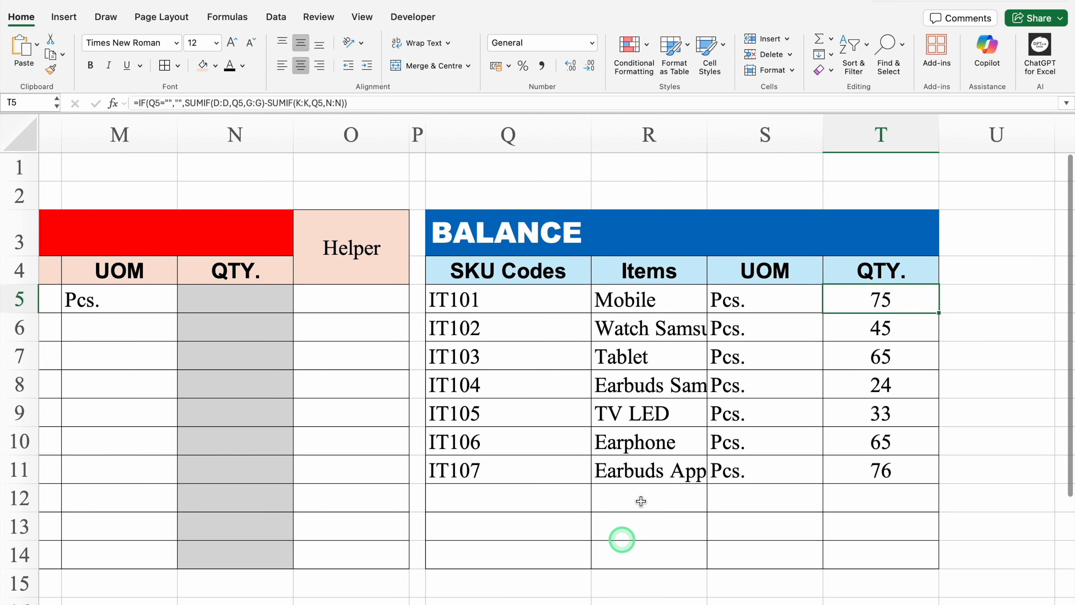
double_click(708, 137)
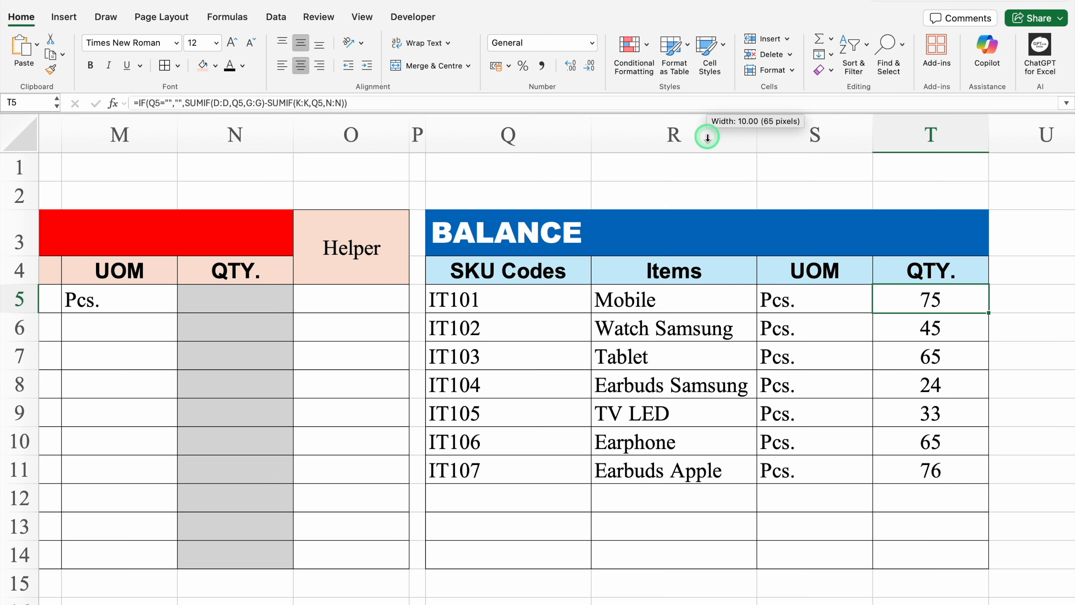
Step: Enter 50 as the quantity of the Mobile entry in row 5 of the OUT table
scroll(593, 391, "left", 10)
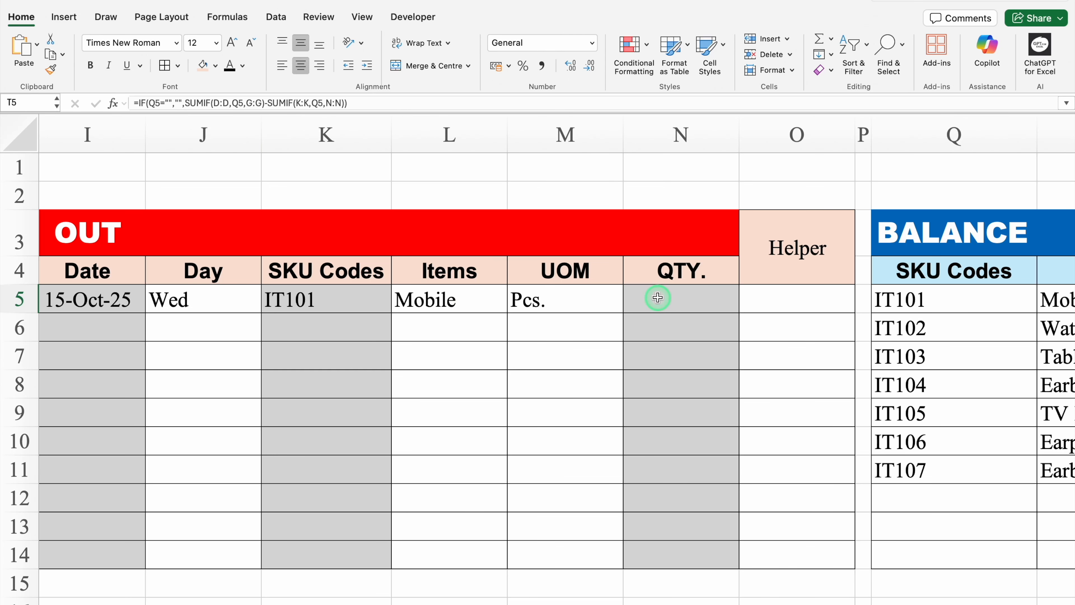
left_click(667, 299)
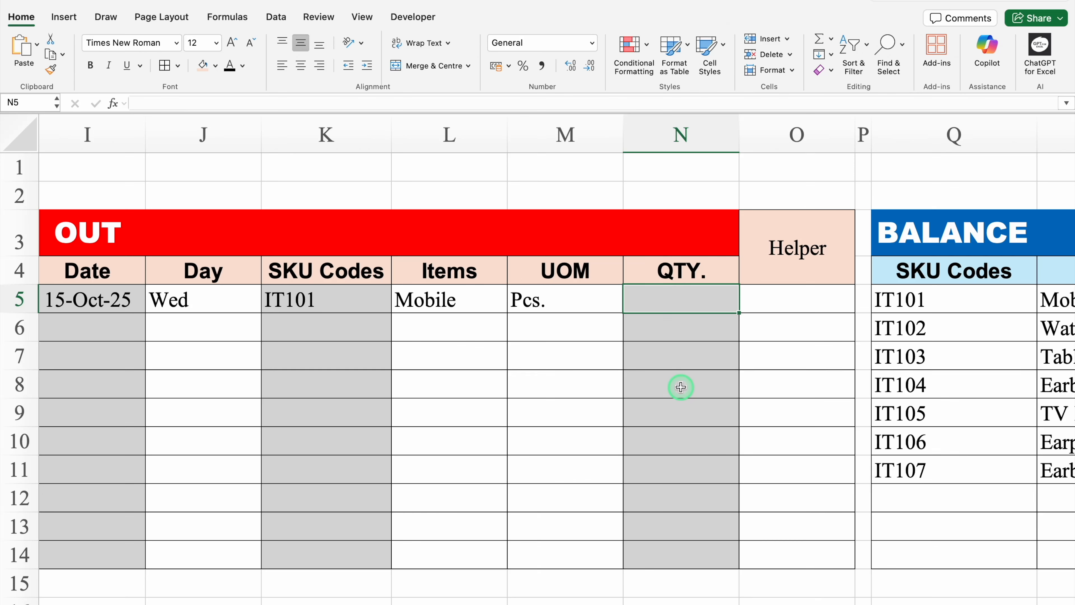
type("50")
key("Return")
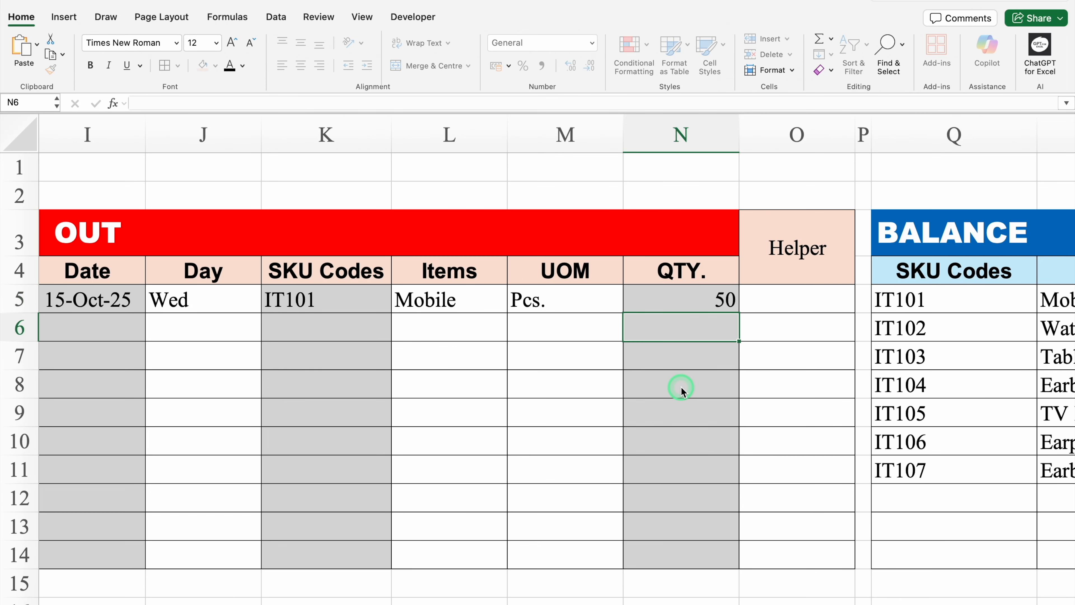
Step: Centre the contents of the OUT quantity column N and check the Mobile balance
left_click(678, 129)
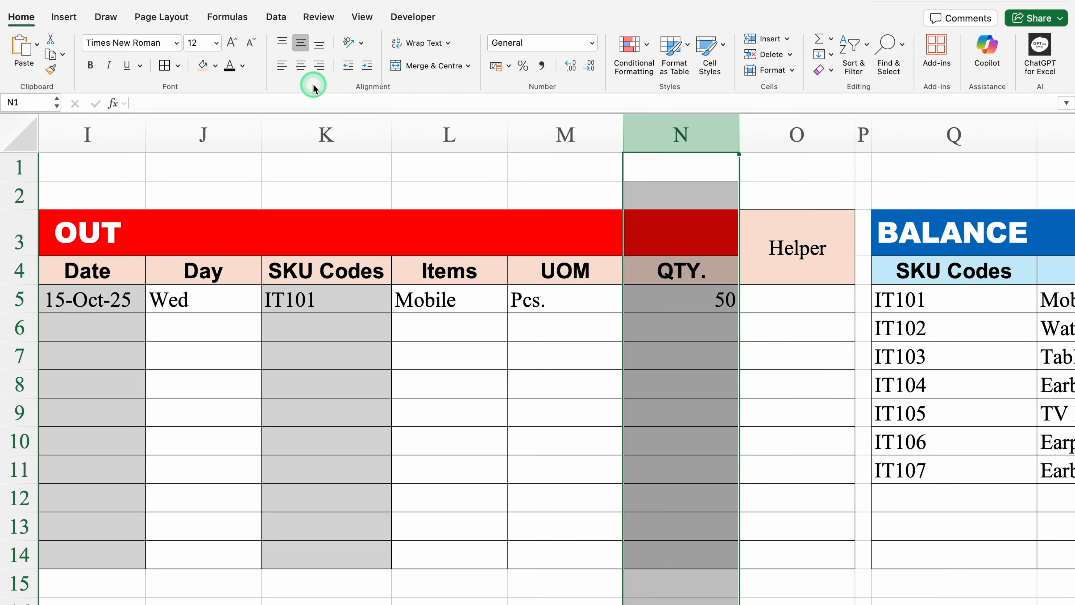
left_click(300, 67)
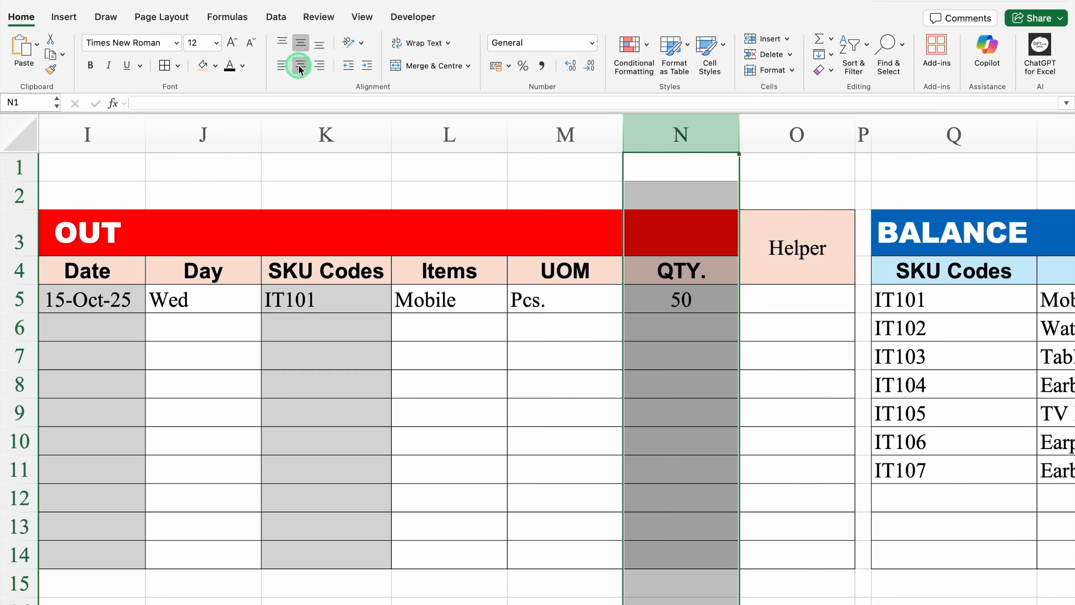
left_click(686, 339)
scroll(520, 593, "right", 10)
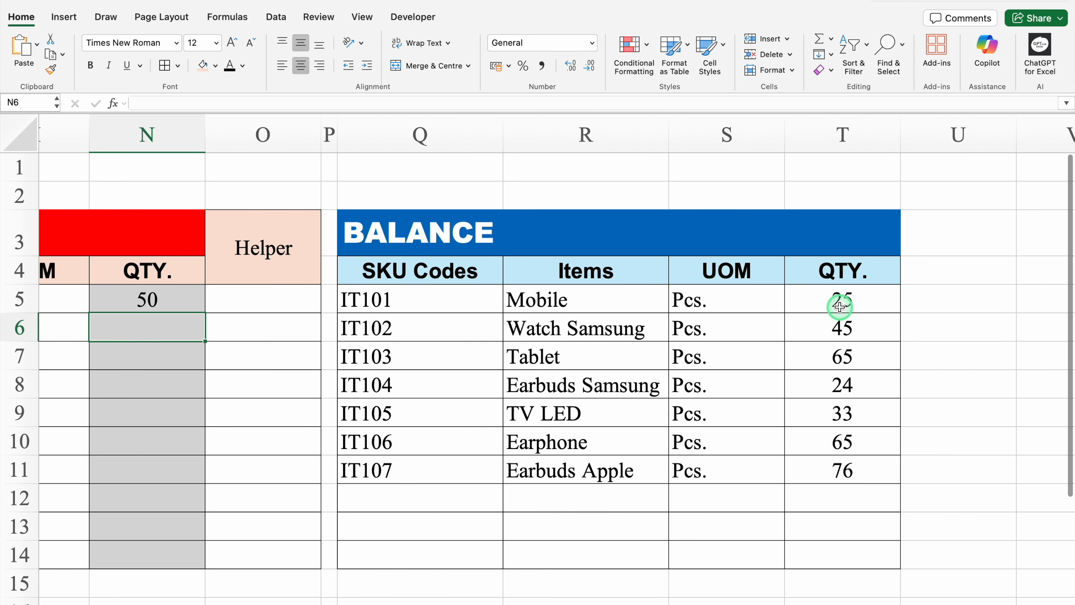
Step: Add a second Mobile entry in row 6 of the OUT table, with SKU code IT101 and quantity 25
scroll(774, 602, "left", 10)
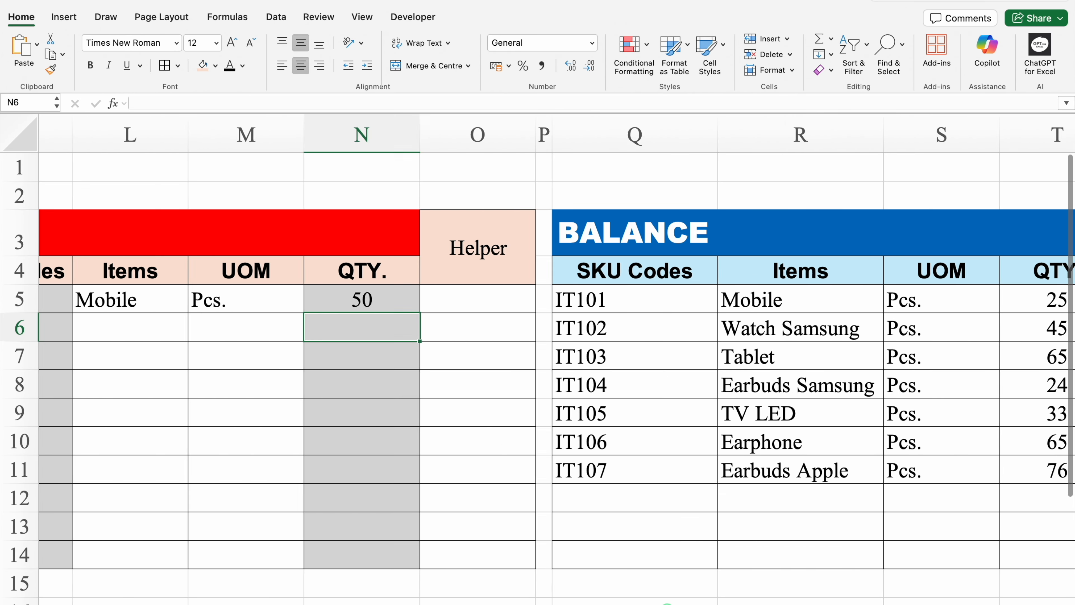
left_click(343, 319)
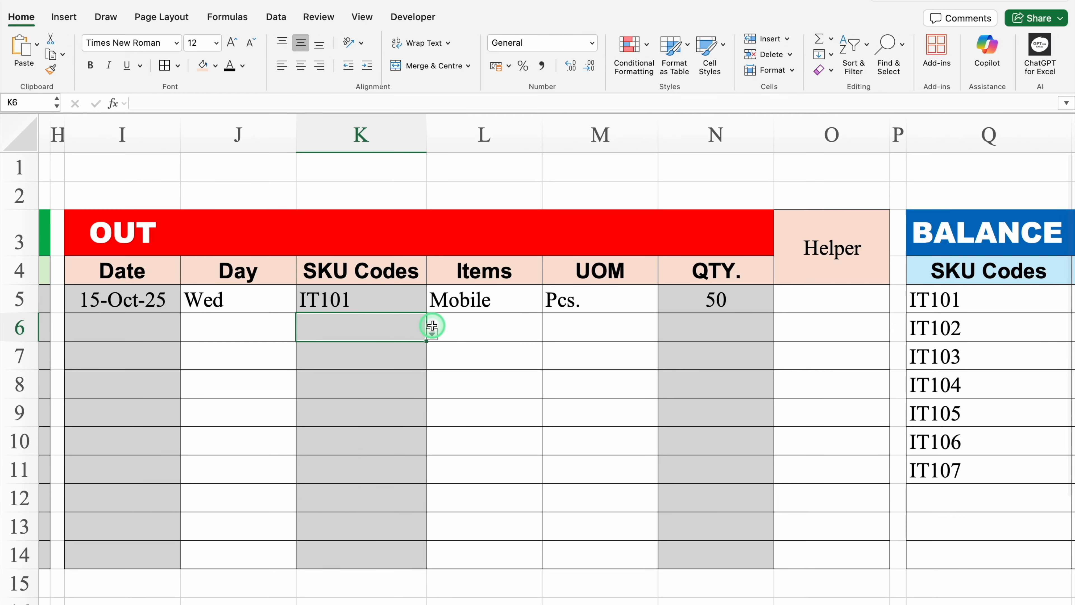
left_click(432, 334)
left_click(344, 376)
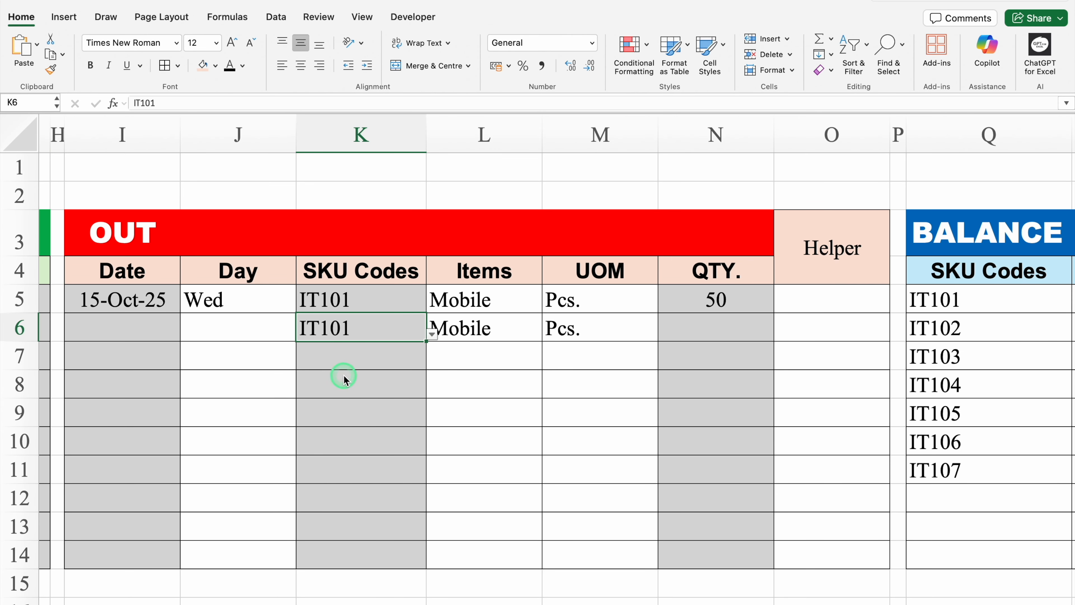
left_click(684, 329)
type("25")
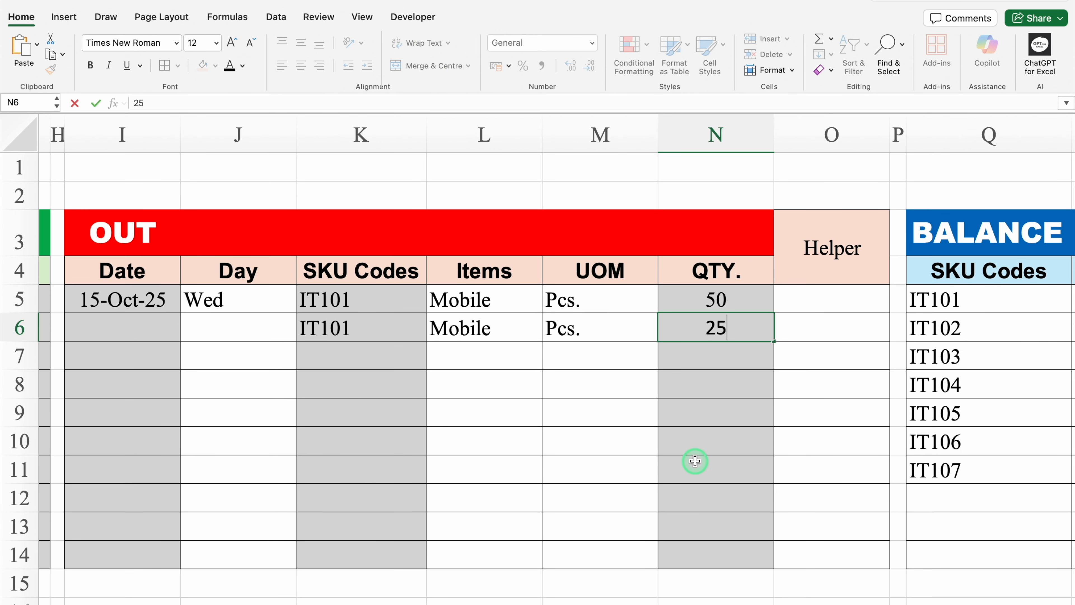
key("Return")
scroll(641, 591, "right", 6)
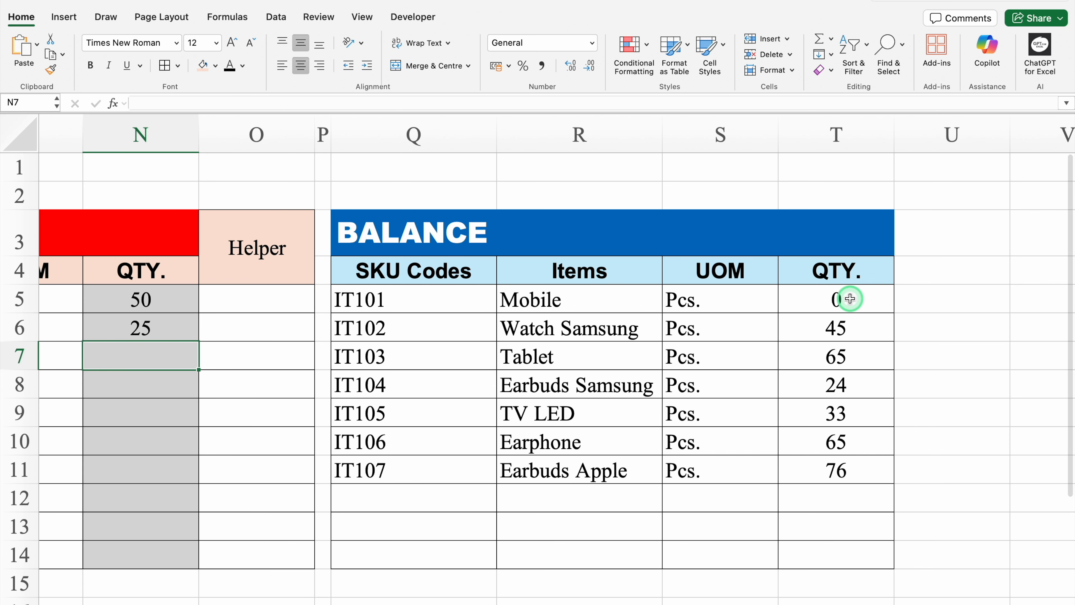
Step: Change the row 6 OUT quantity for Mobile to 35 and inspect its balance in T5
scroll(490, 376, "left", 5)
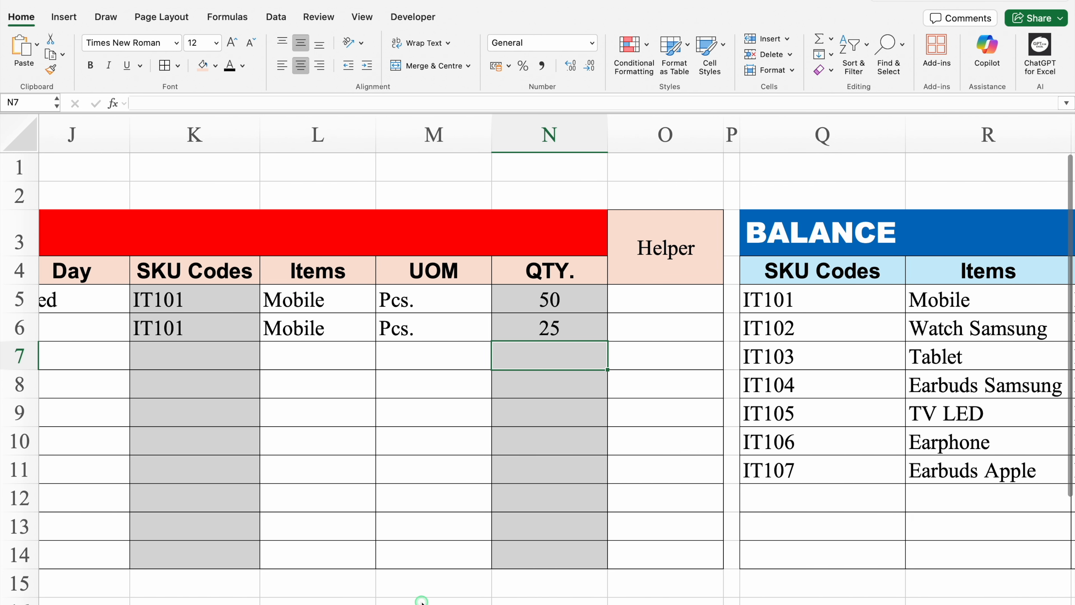
left_click(564, 317)
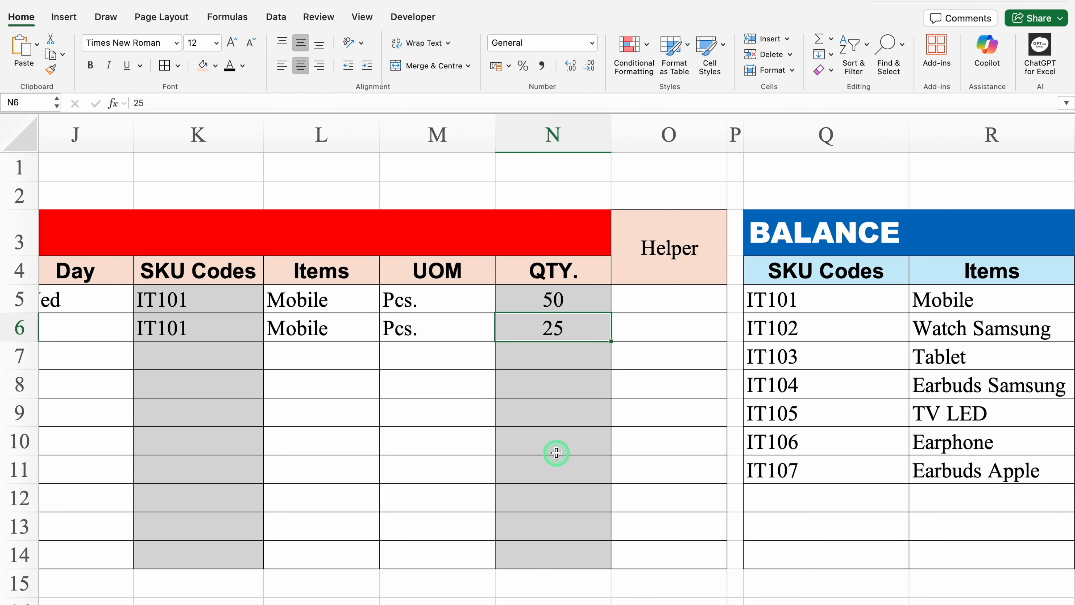
type("35")
key("Return")
left_click(570, 319)
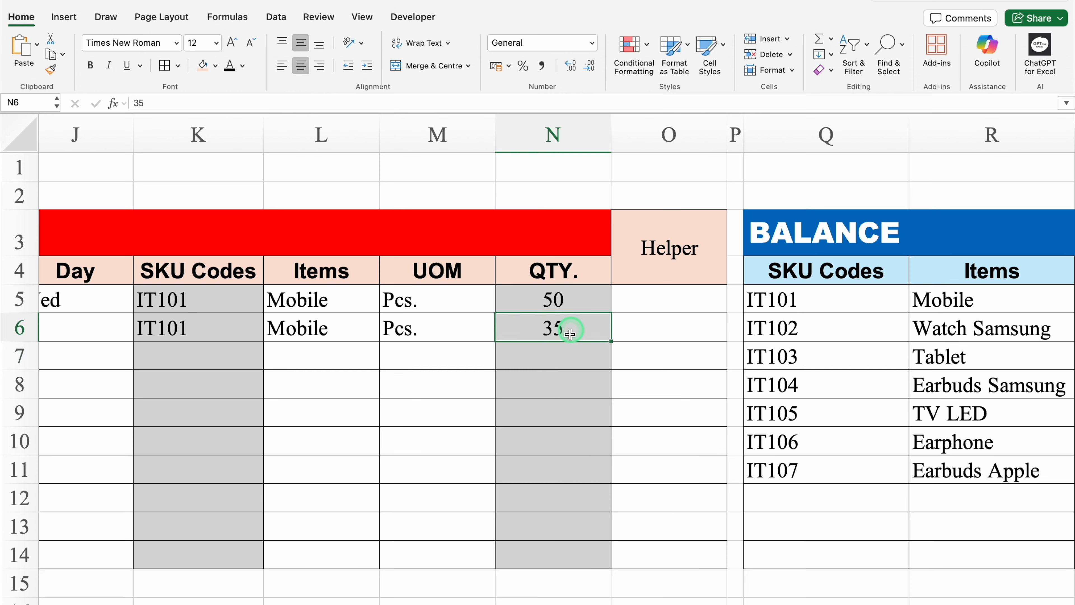
scroll(521, 595, "right", 8)
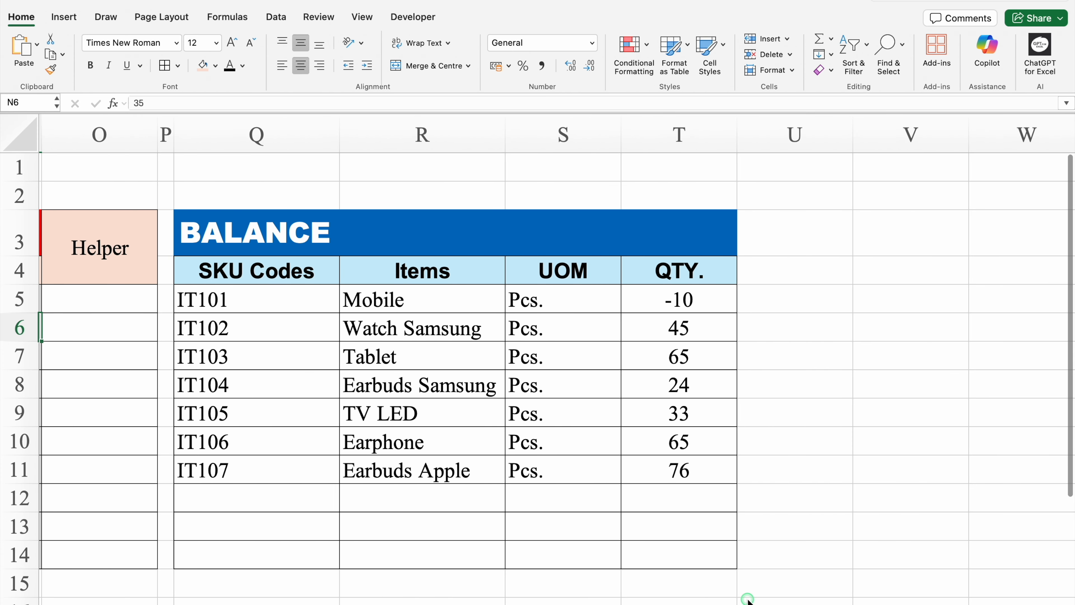
left_click(713, 298)
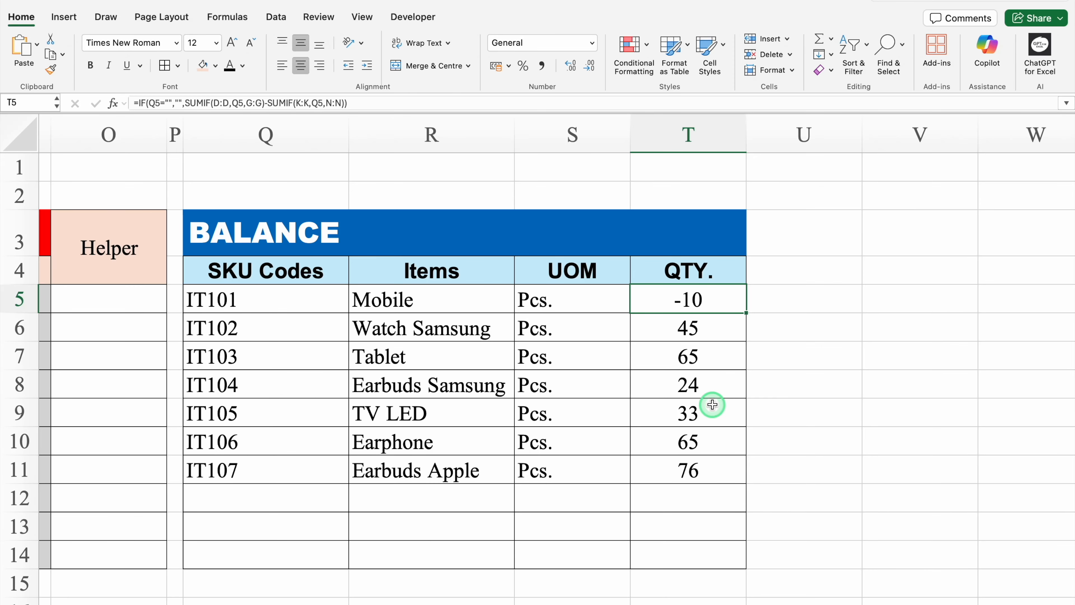
Step: Start a VLOOKUP formula in Helper cell O5 with K5 as the lookup value
scroll(713, 405, "left", 10)
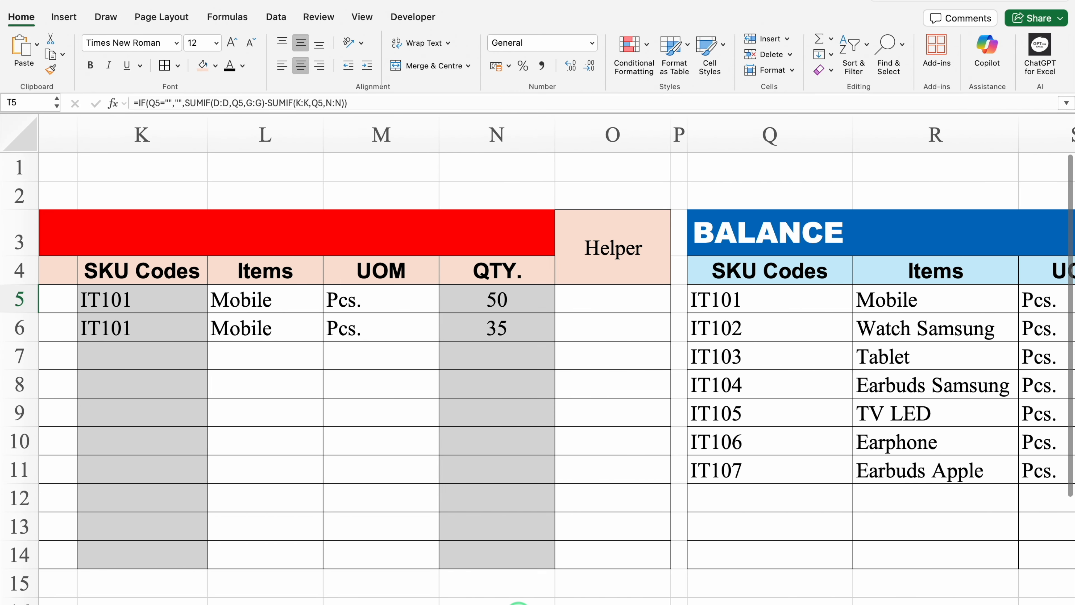
left_click(610, 298)
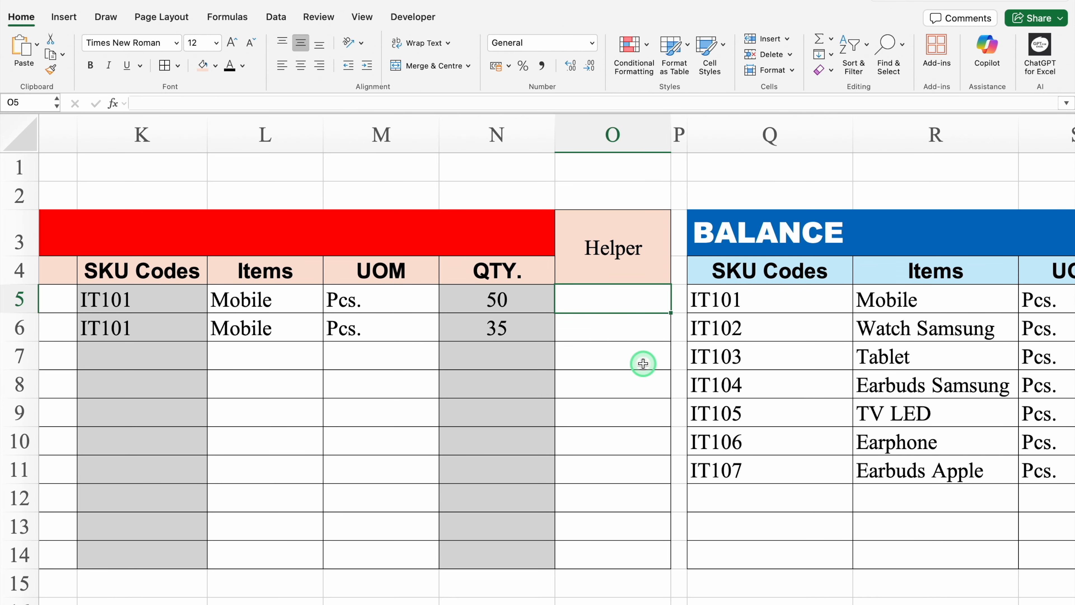
type("=")
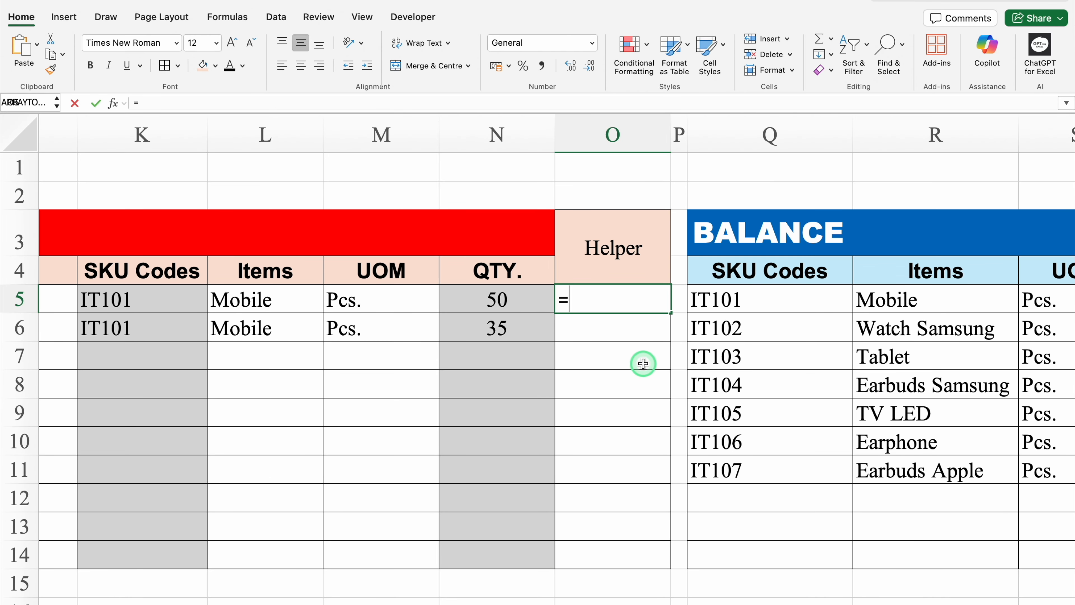
type("VL")
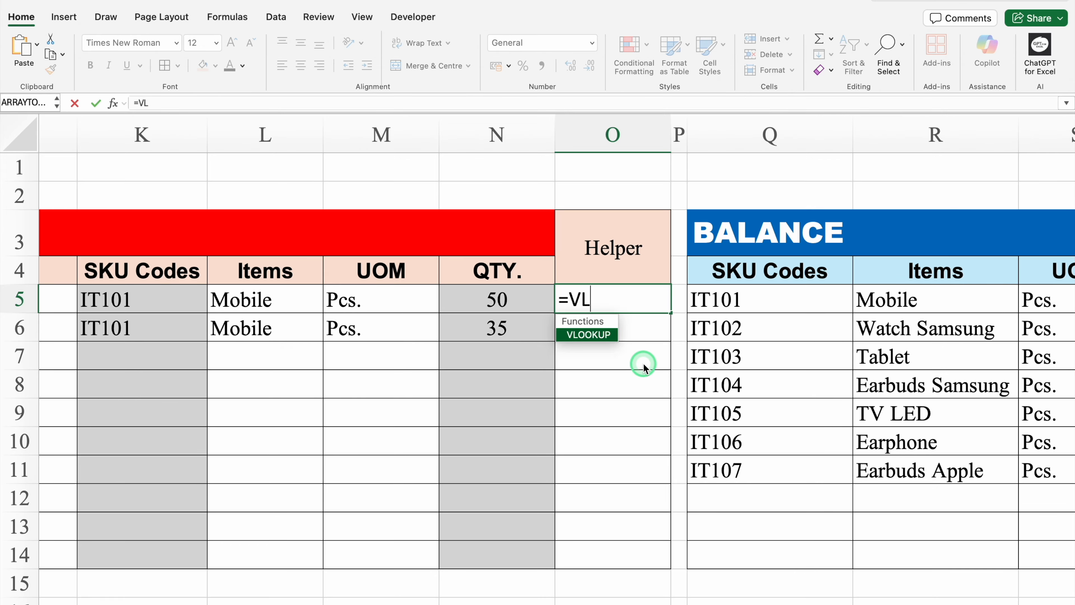
double_click(594, 336)
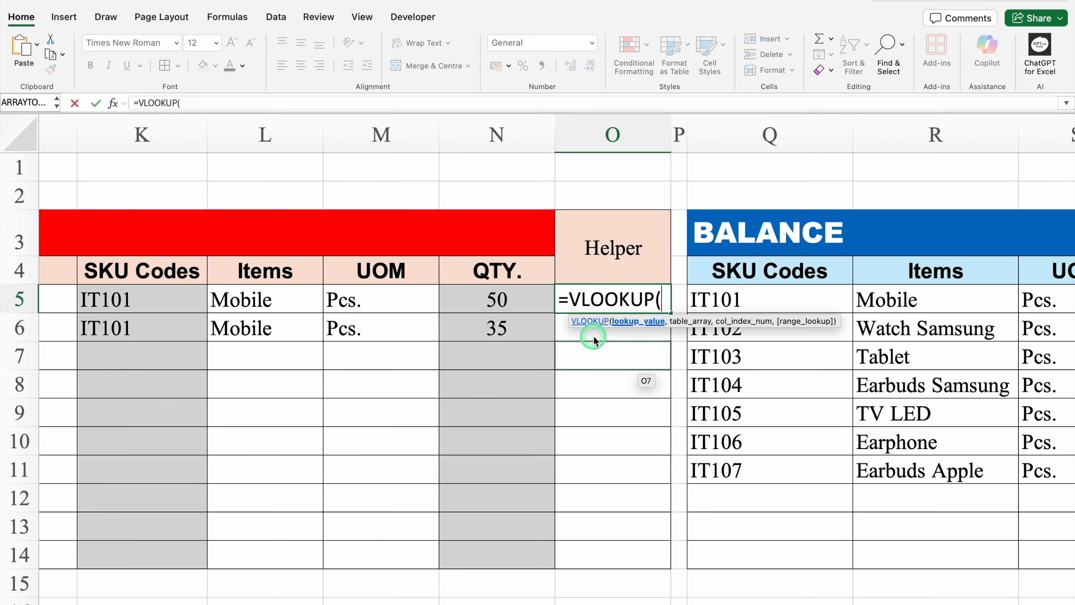
left_click(168, 298)
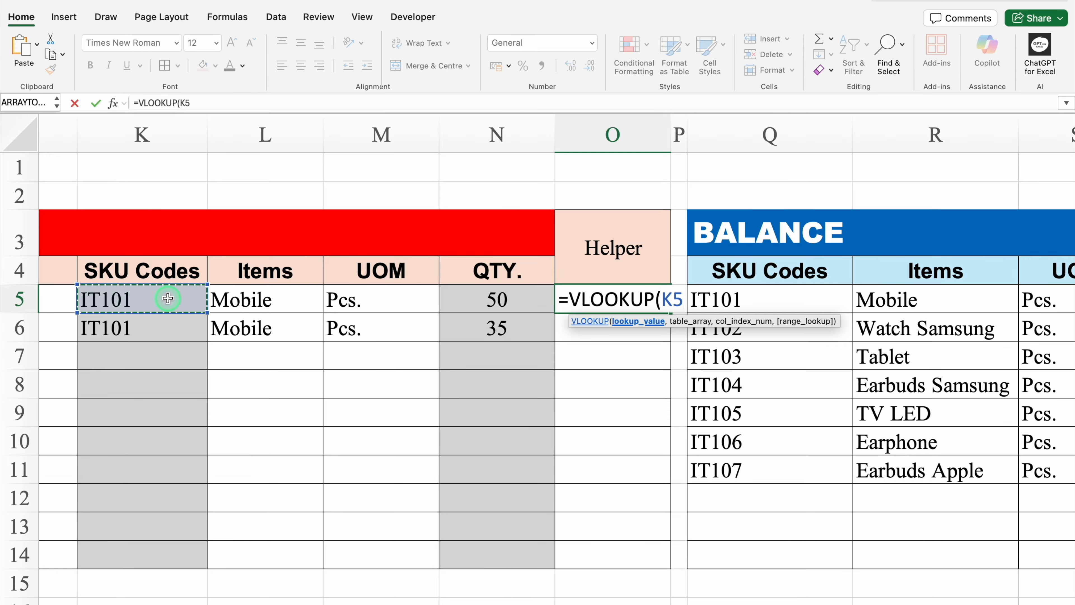
type(",")
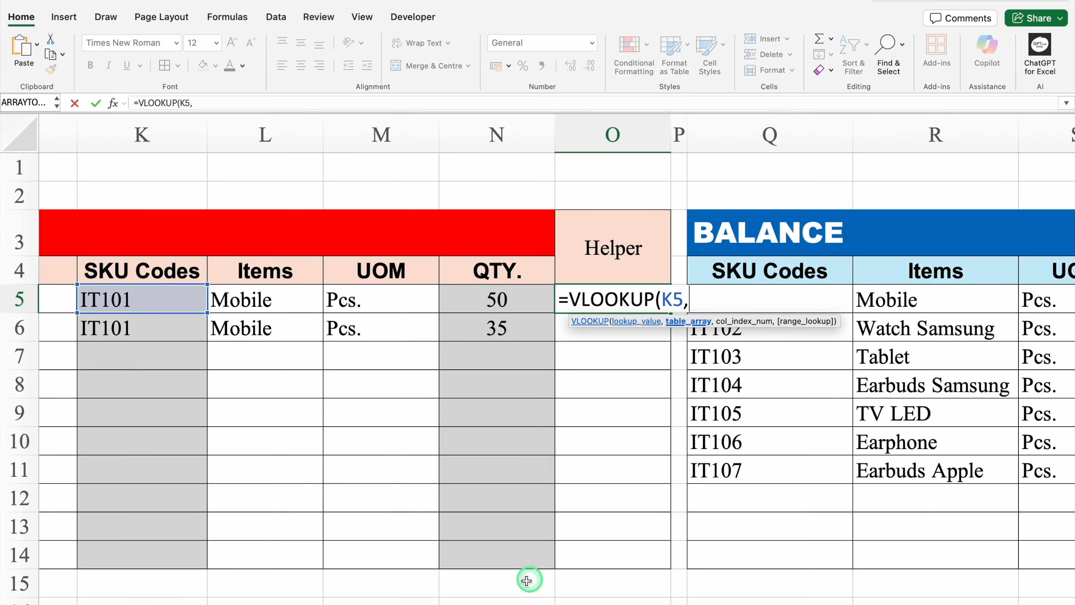
Step: Complete the O5 formula as =VLOOKUP(K5,Q:T,4,FALSE), looking up the BALANCE quantity with an exact match
scroll(584, 602, "right", 3)
scroll(584, 602, "right", 4)
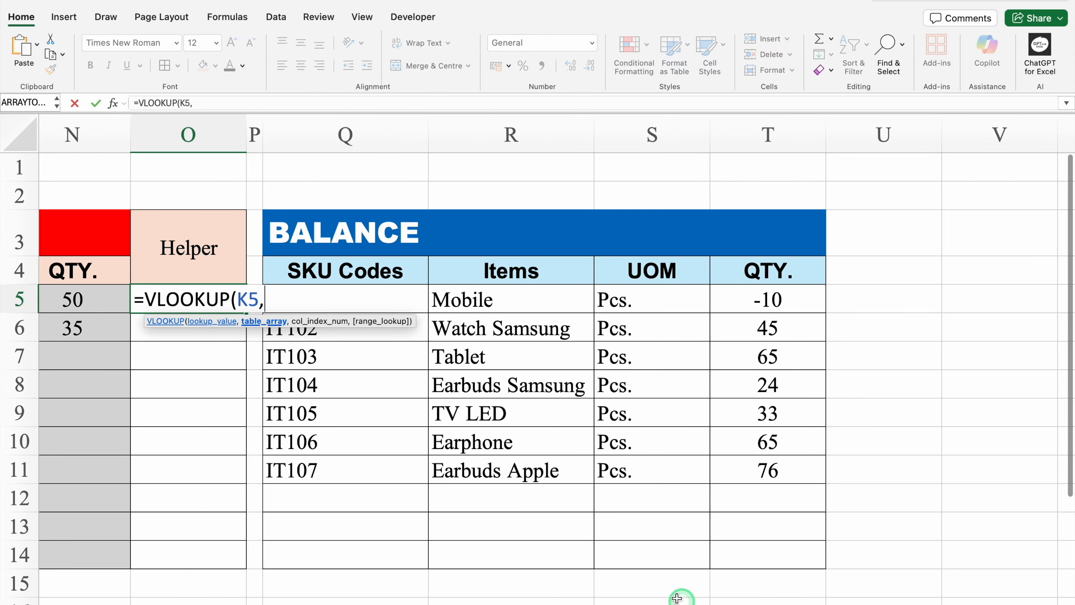
left_click_drag(351, 134, 746, 154)
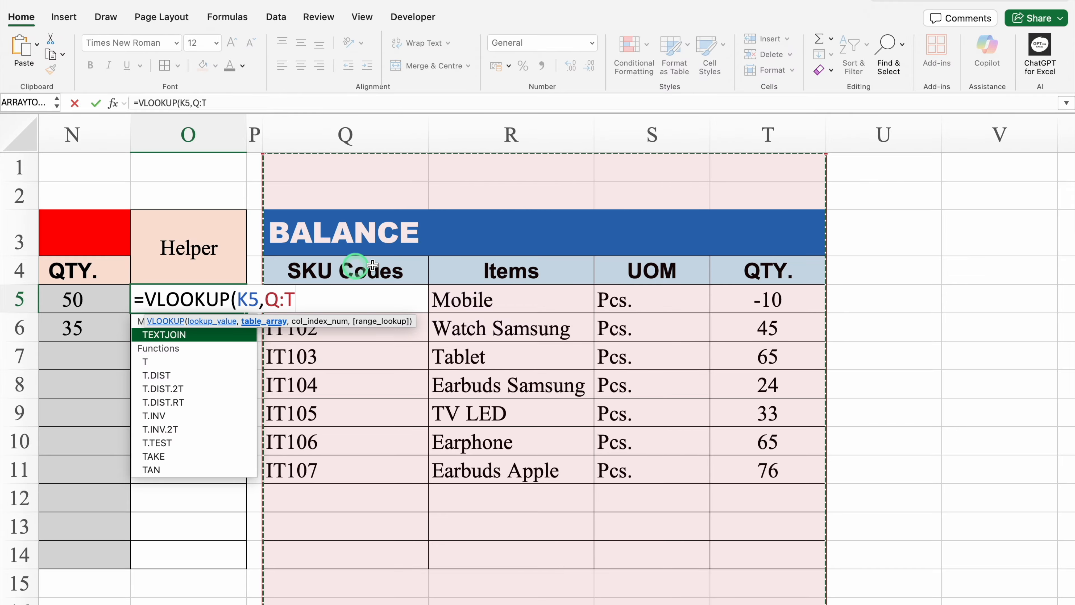
type(",4")
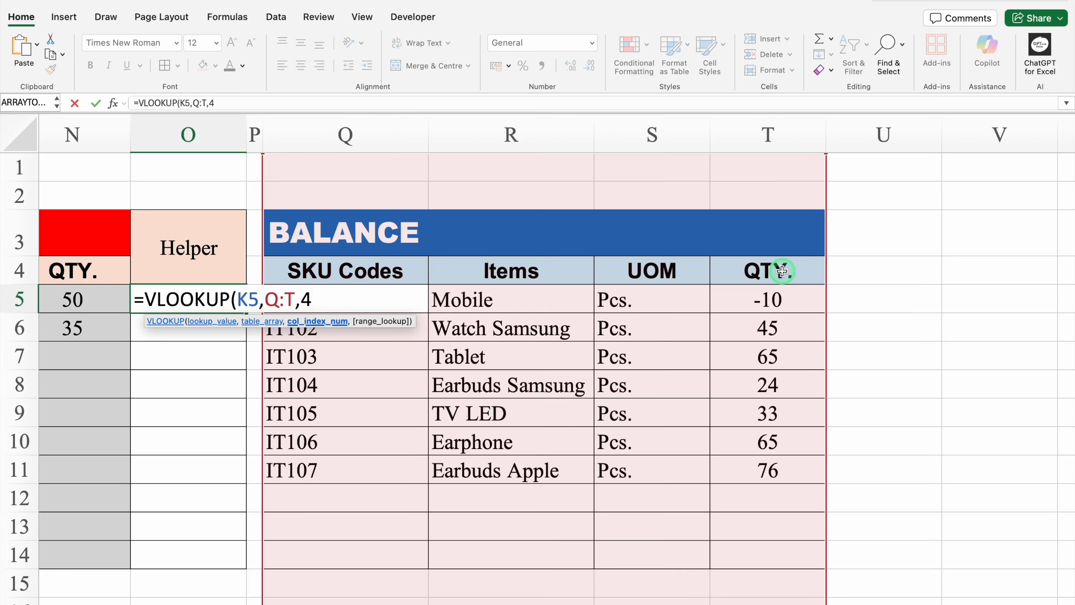
type(",")
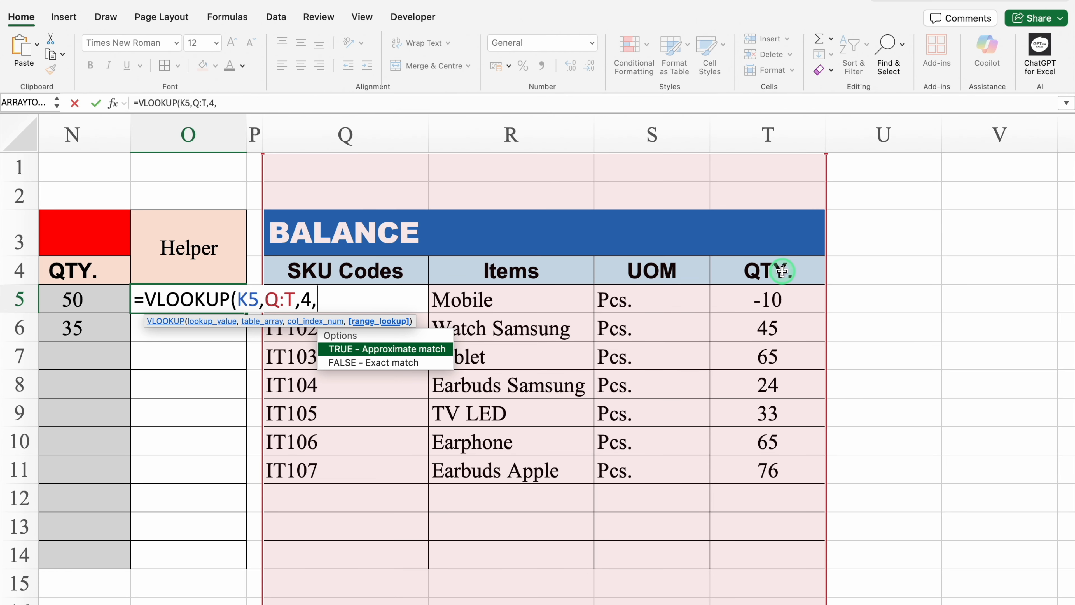
double_click(417, 364)
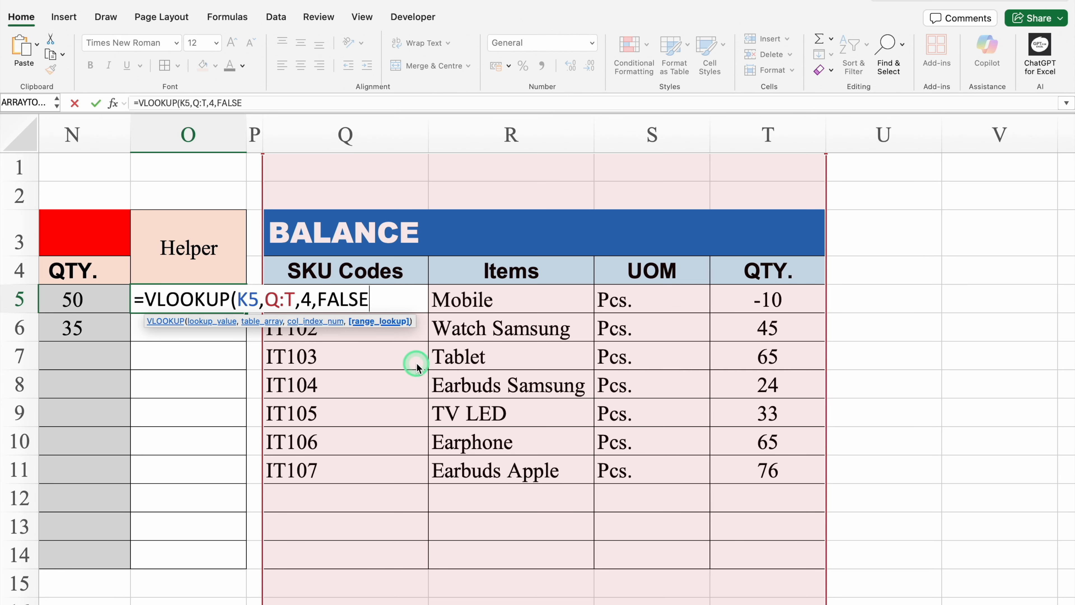
type(")")
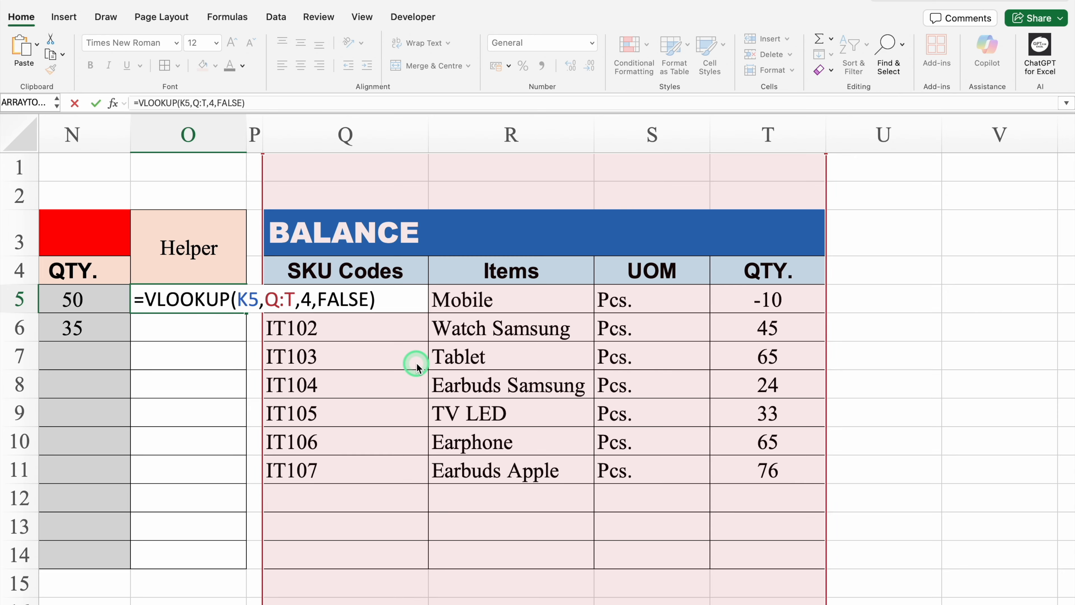
key("Return")
Step: Centre the contents of the Helper column O and select its formula cell O5
scroll(624, 599, "left", 5)
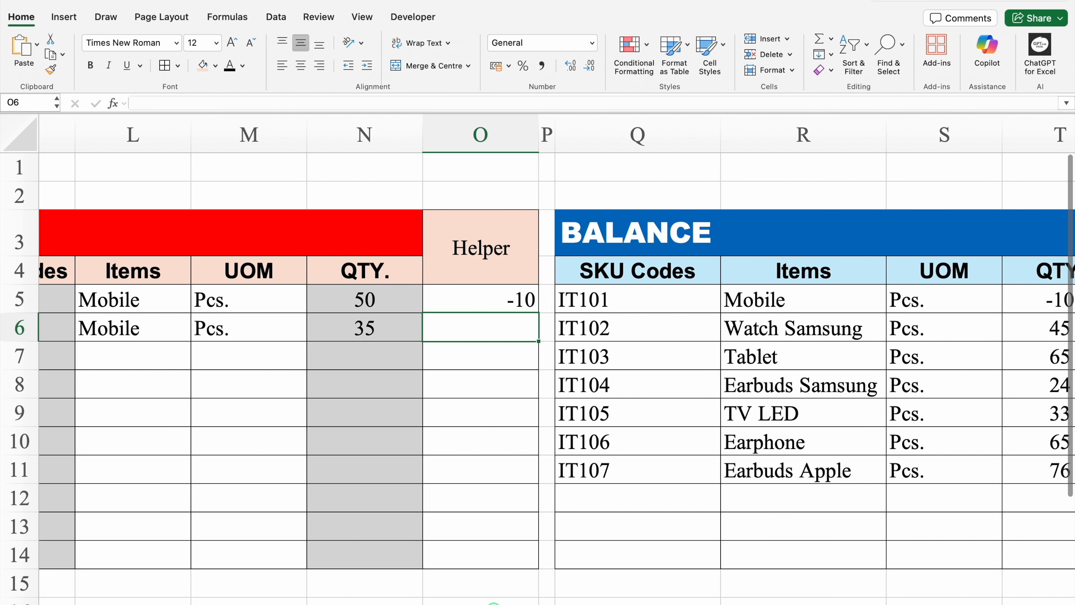
left_click(556, 135)
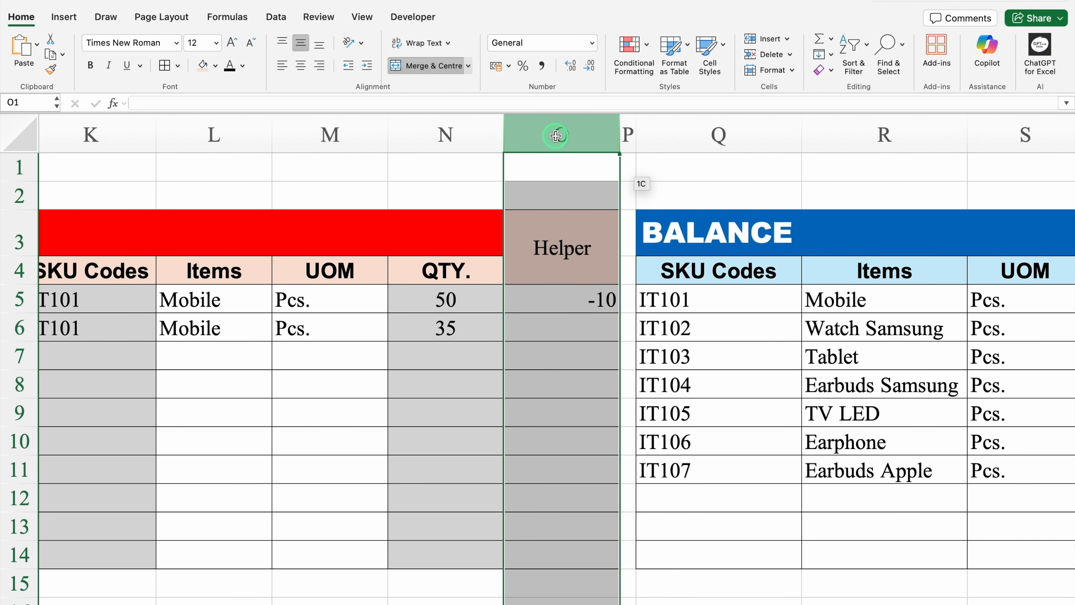
left_click(300, 65)
left_click(579, 300)
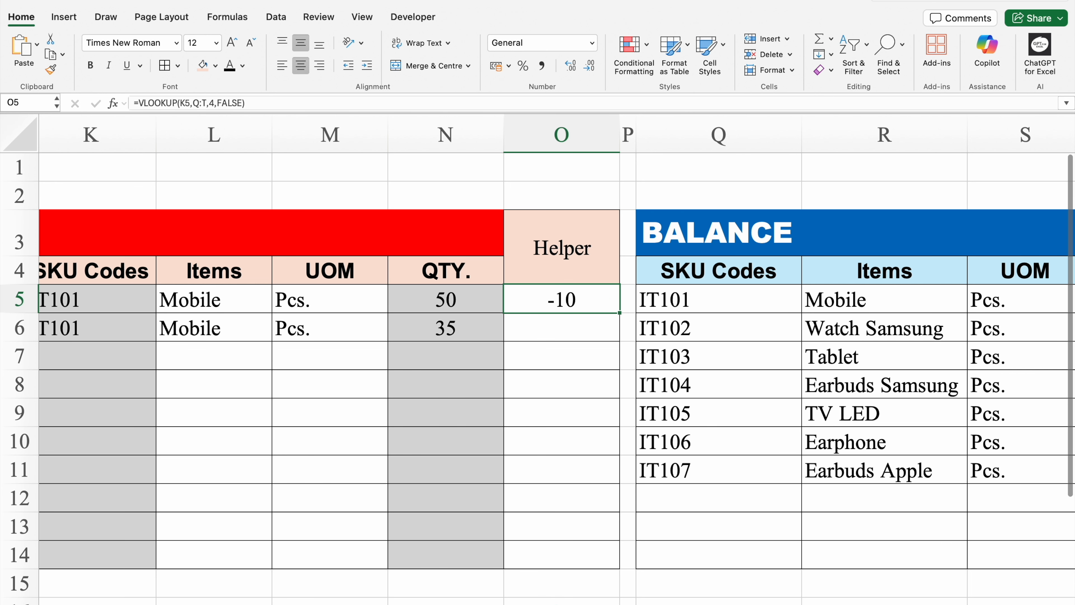
Step: Wrap the O5 lookup as =IFERROR(VLOOKUP(K5,Q:T,4,FALSE),"") and fill it down the Helper column to O14
scroll(538, 360, "right", 5)
scroll(525, 593, "left", 5)
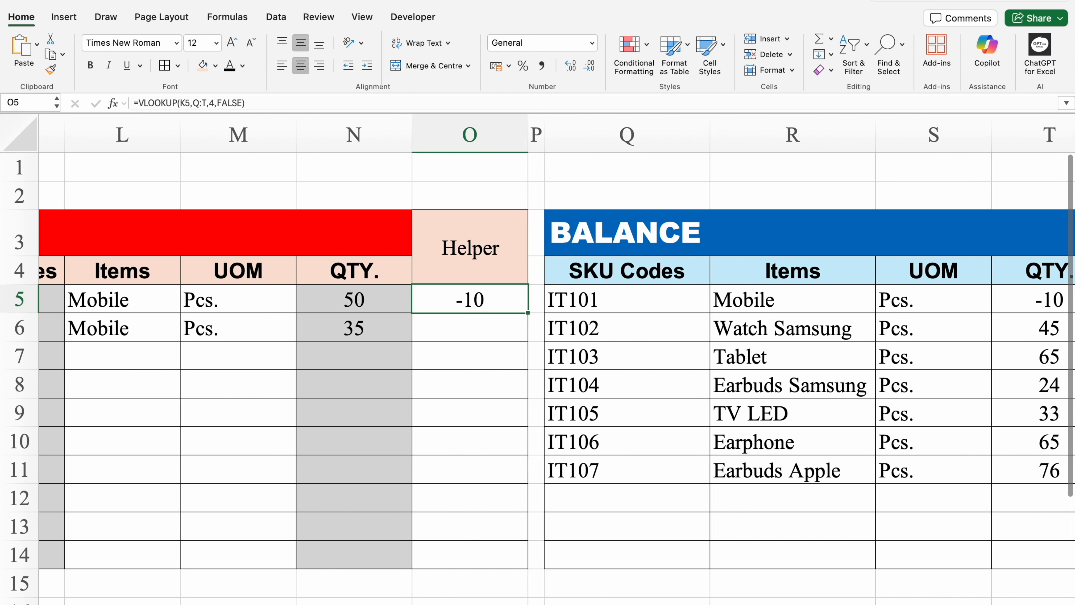
left_click(610, 301)
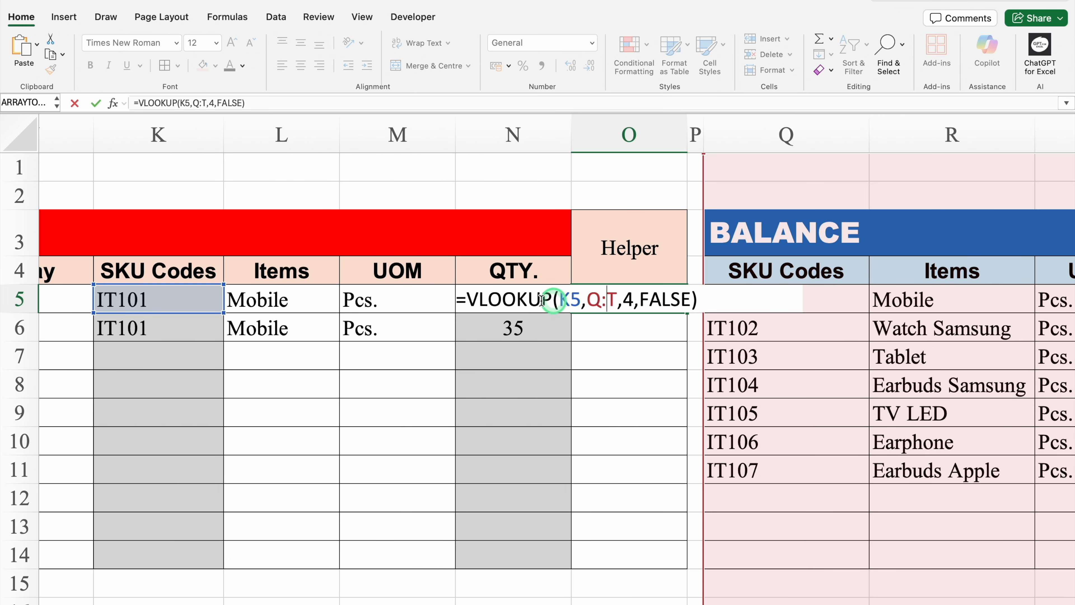
left_click(466, 299)
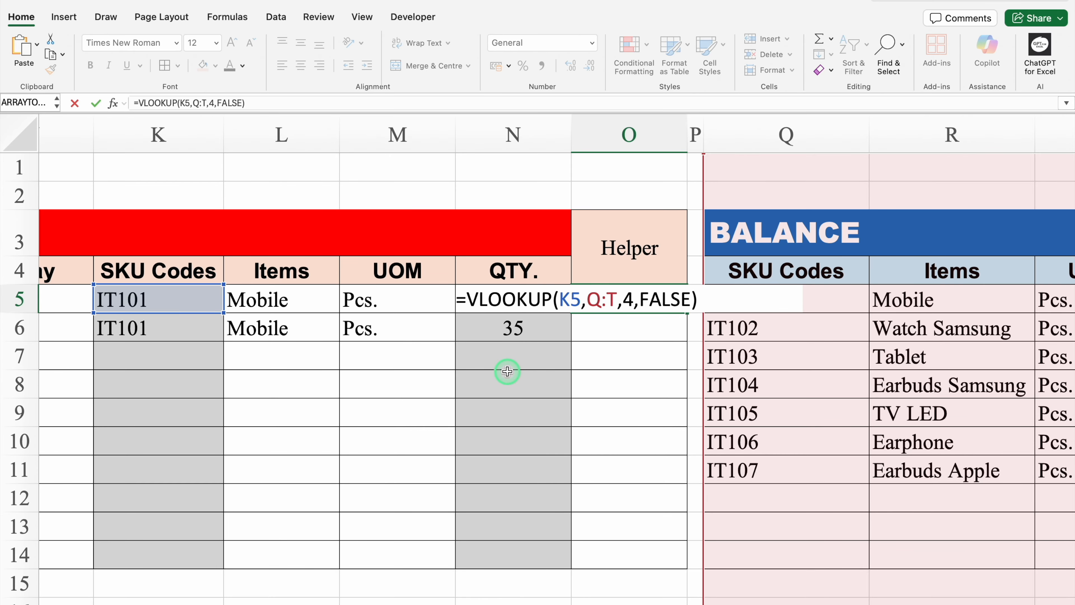
type("IFE")
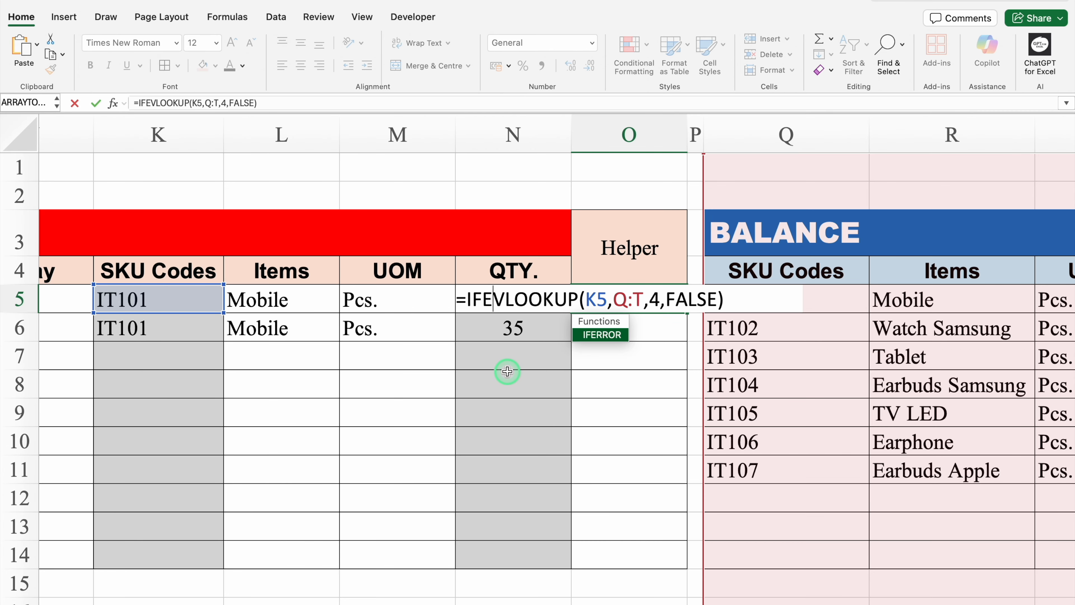
double_click(596, 337)
left_click(781, 300)
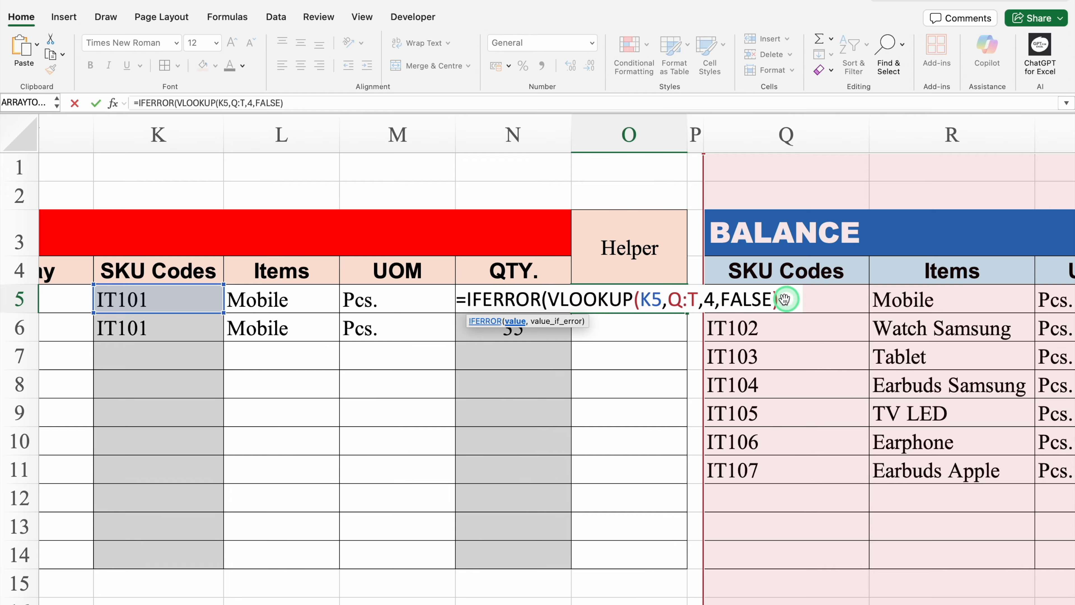
type(",")
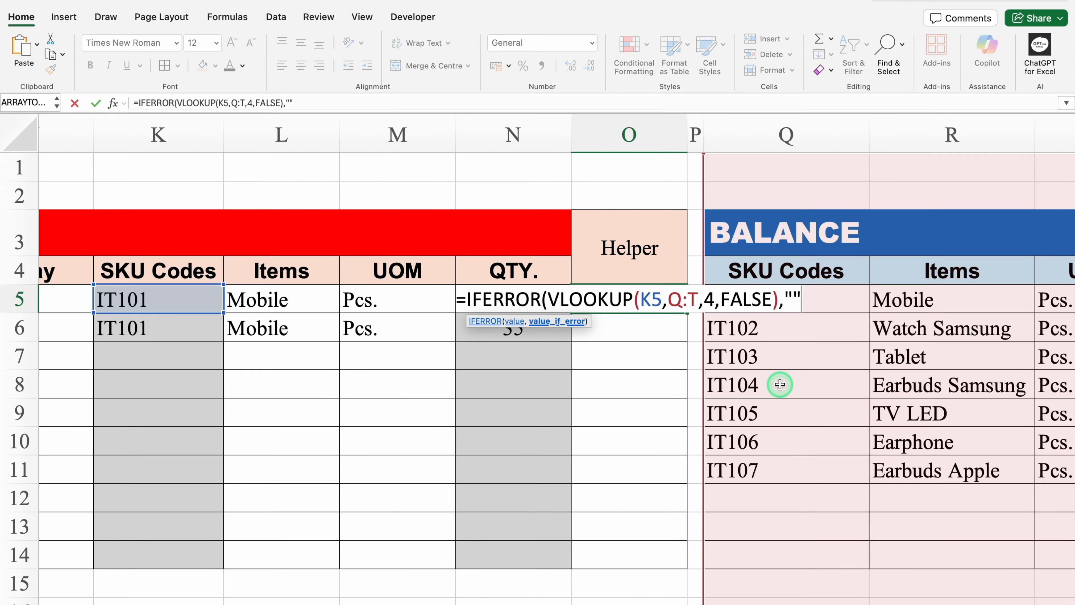
type("\"\")")
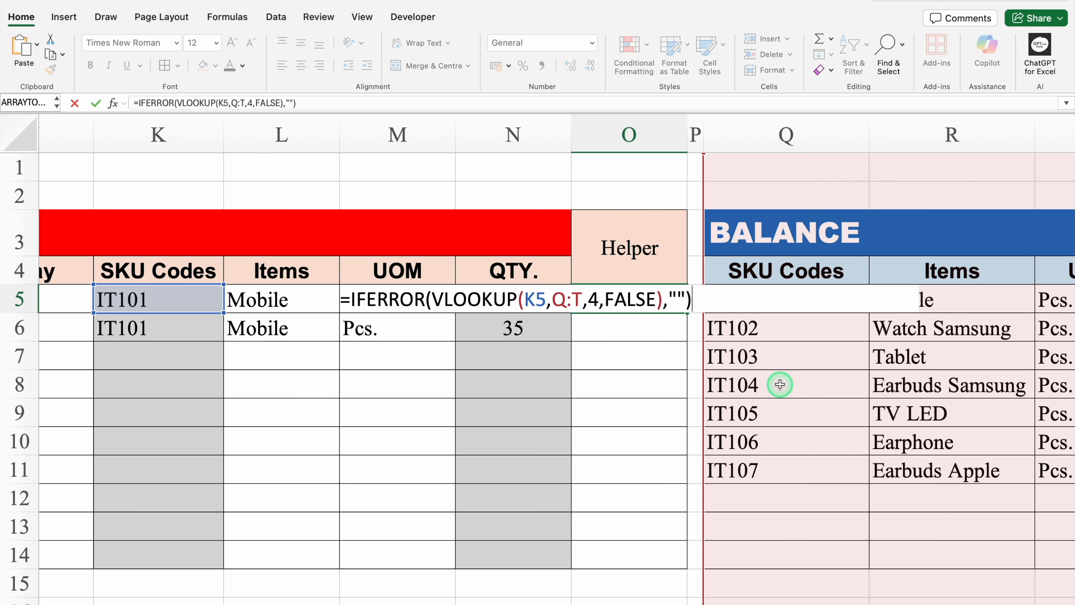
key("Return")
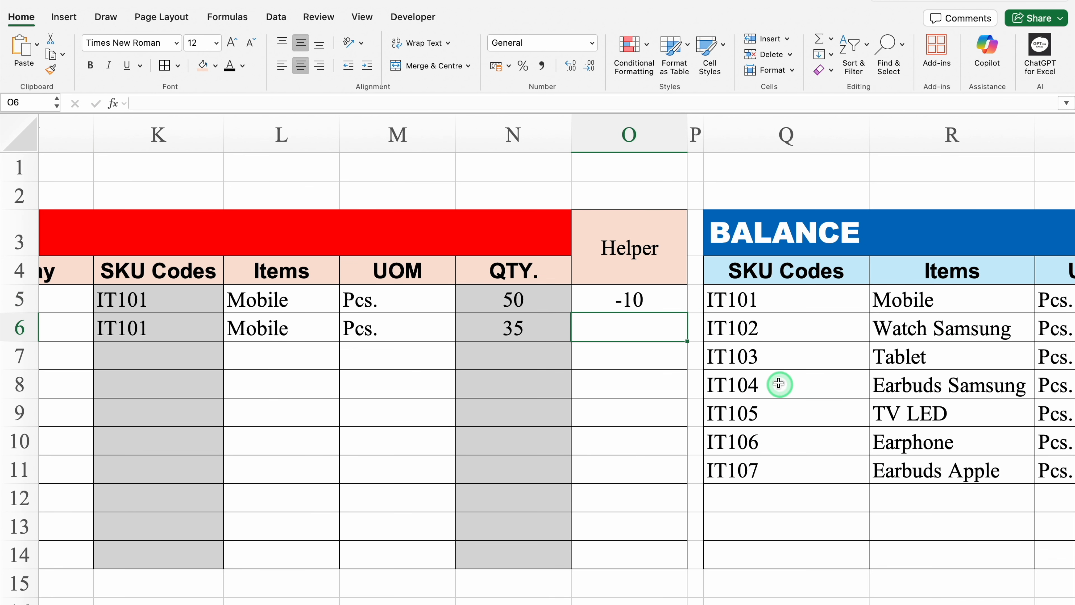
left_click(681, 307)
double_click(687, 314)
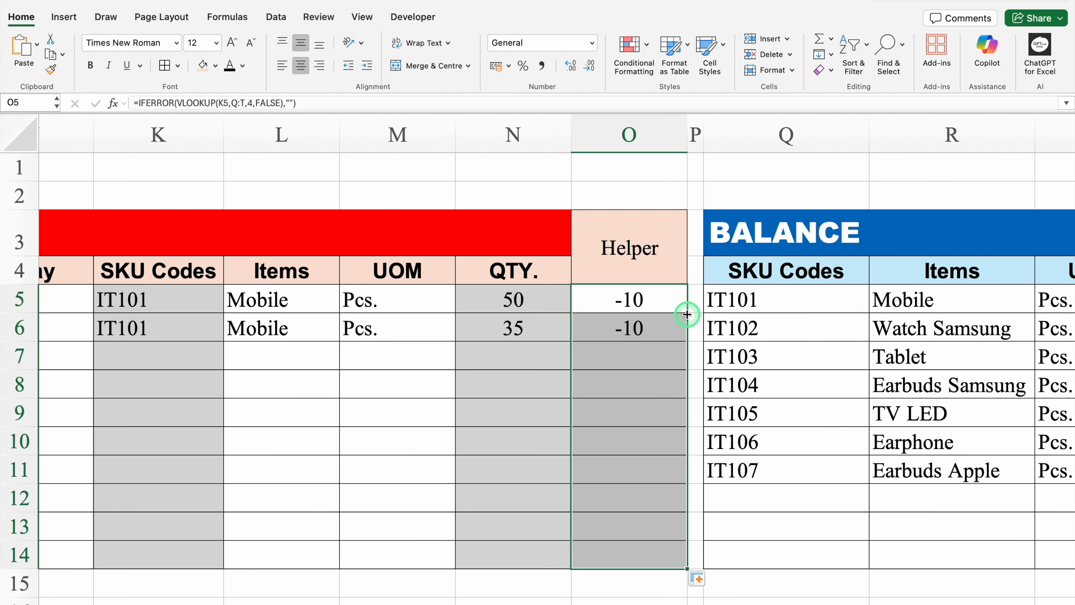
Step: Start data validation on the OUT quantity cells N5:N14 and set the allowed criteria to Custom
left_click(538, 302)
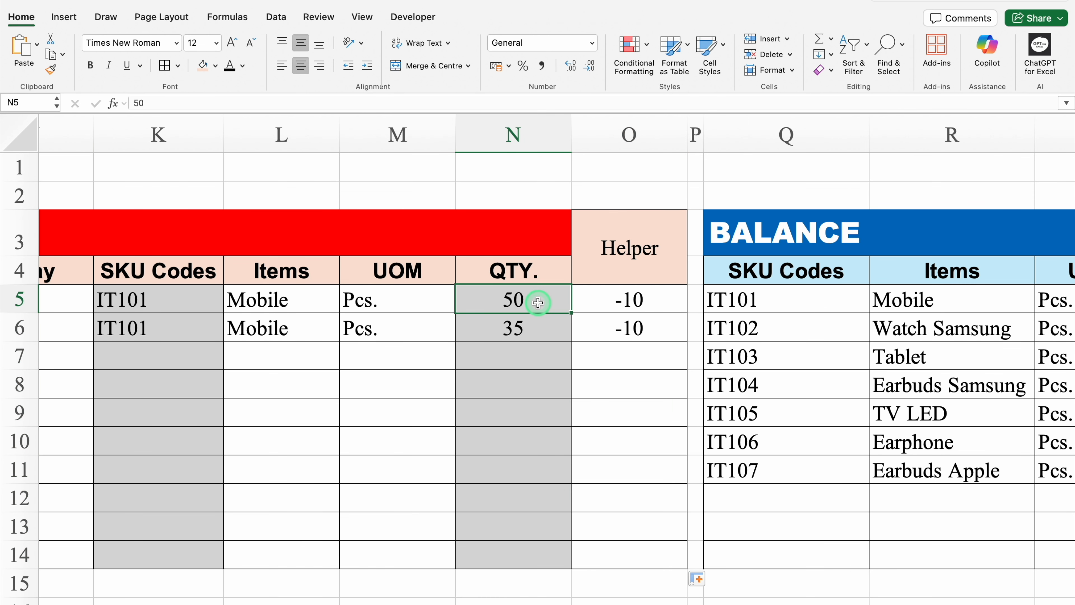
left_click_drag(538, 302, 536, 551)
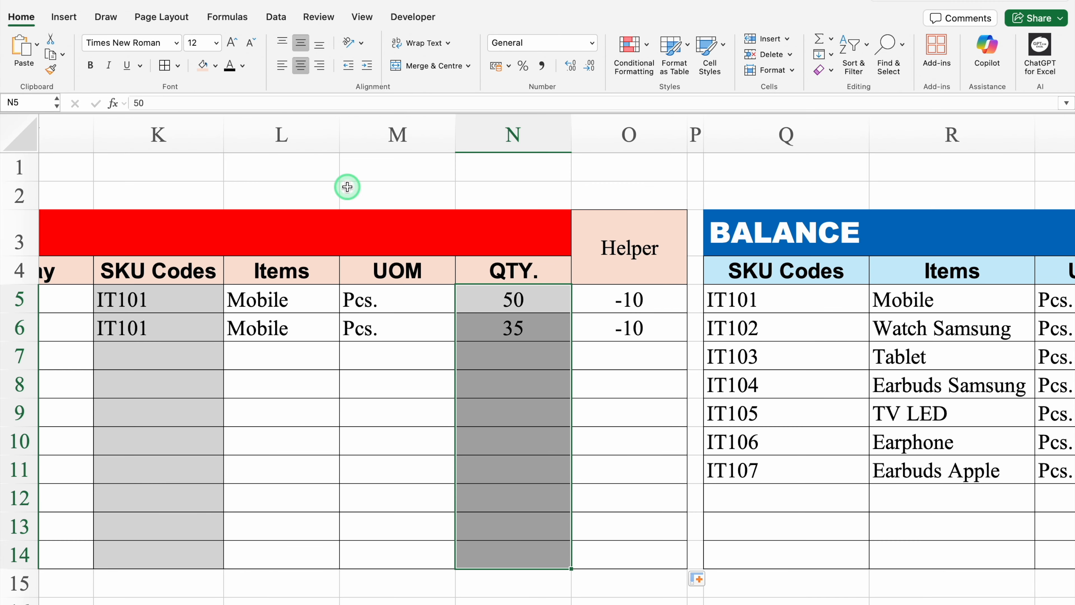
left_click(275, 18)
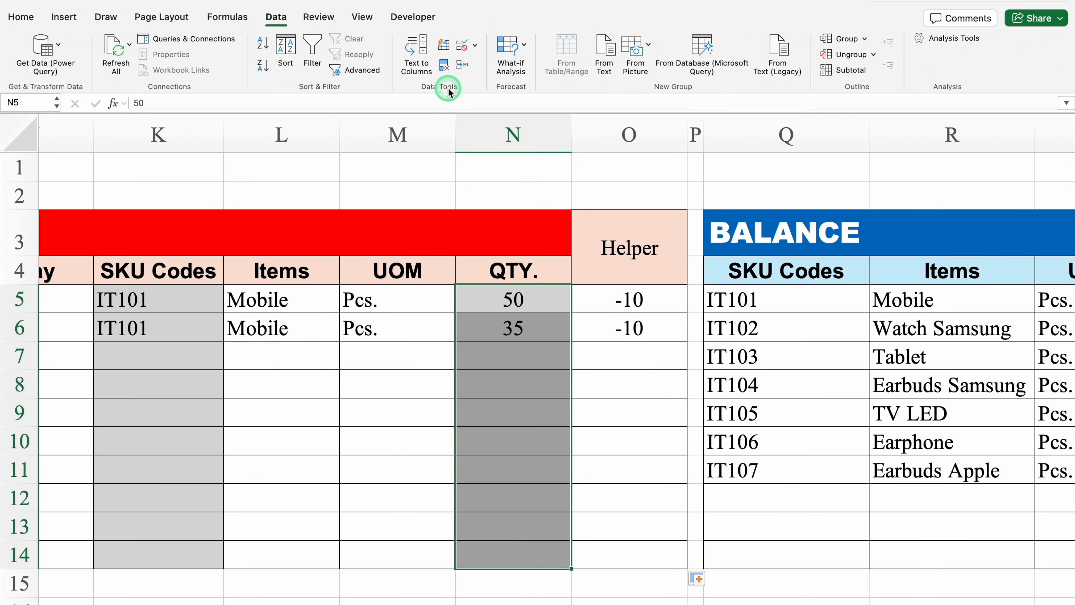
left_click(475, 44)
left_click(520, 65)
left_click(471, 107)
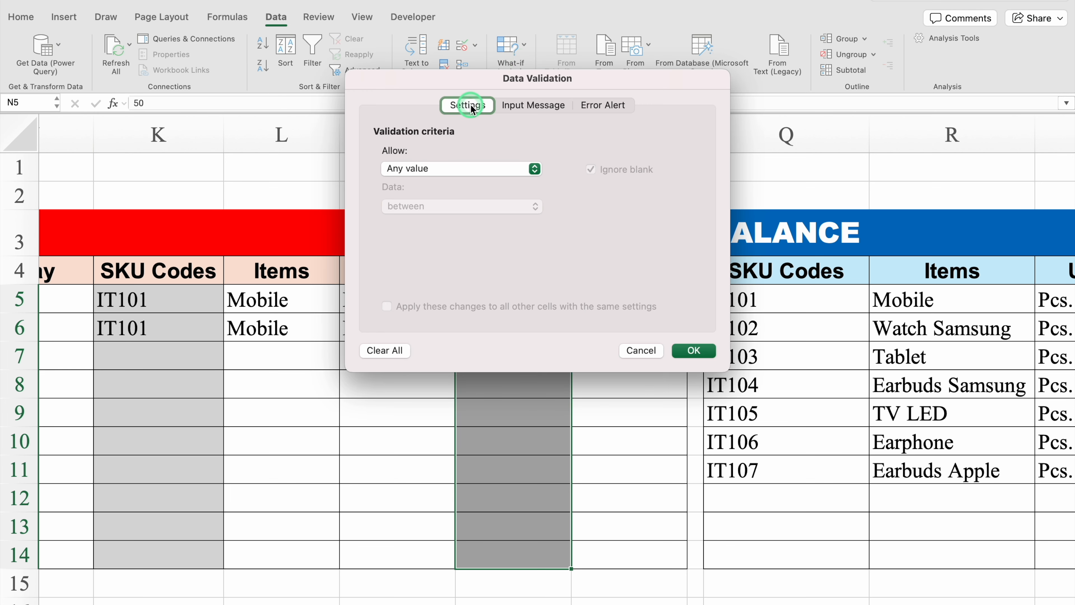
left_click(535, 168)
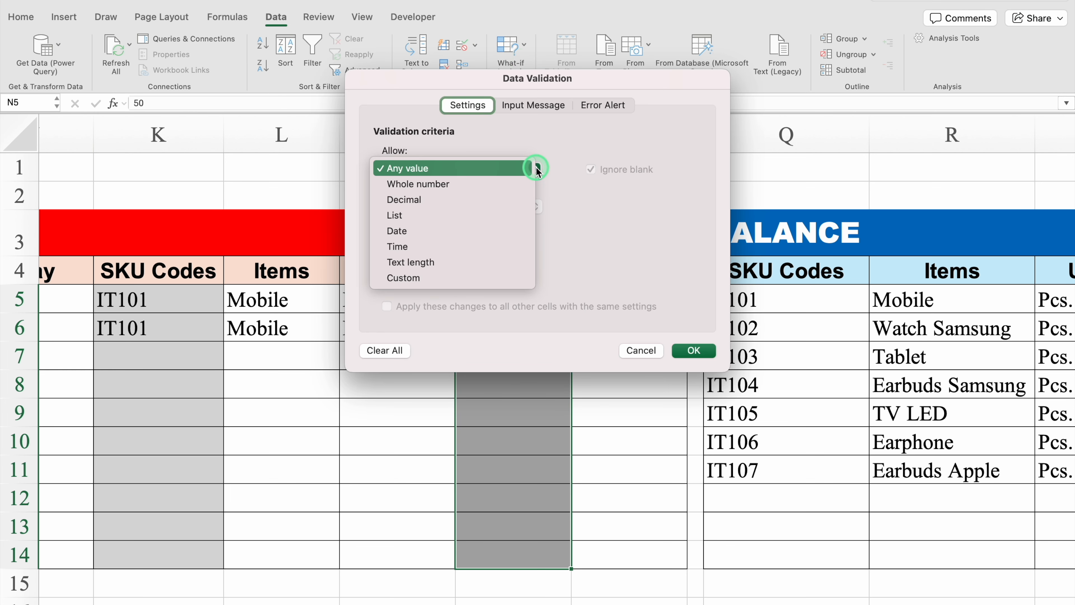
left_click(492, 278)
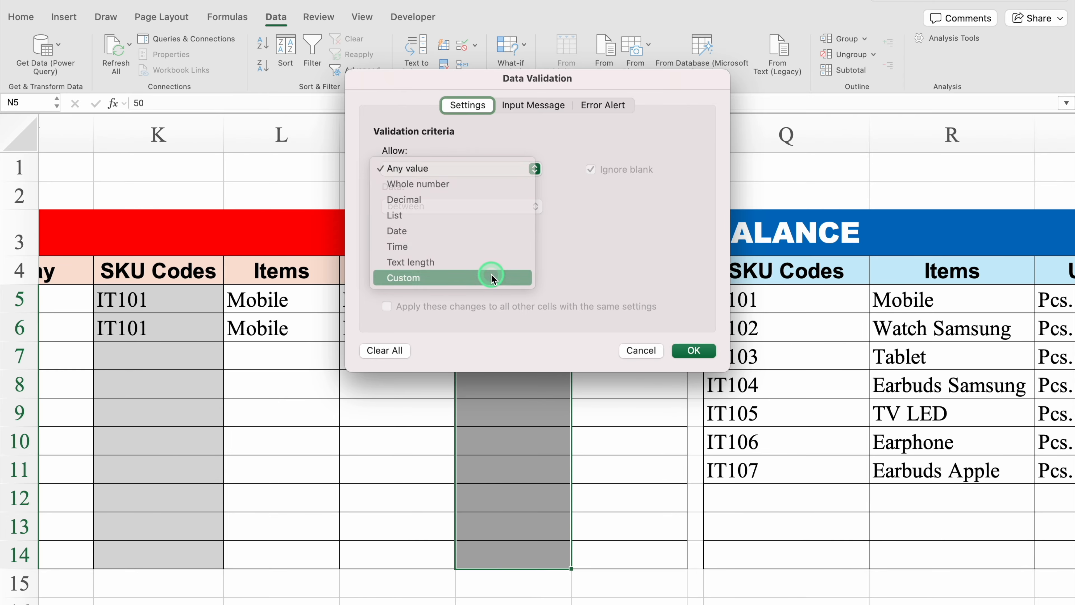
Step: Enter =O5>-1 as the custom validation formula, referring to the first Helper cell
left_click(450, 245)
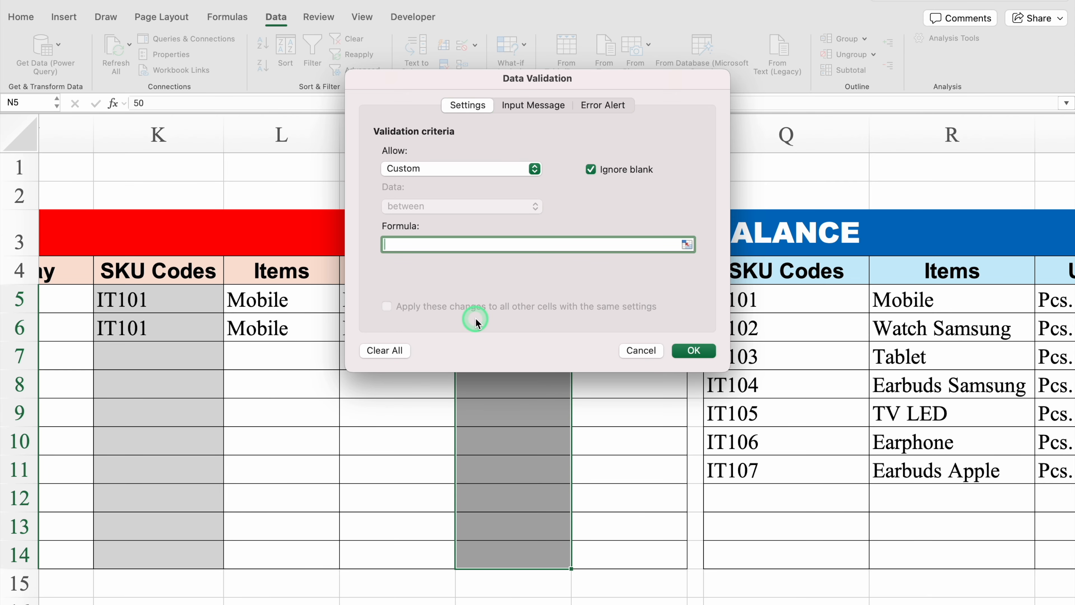
left_click_drag(673, 84, 473, 160)
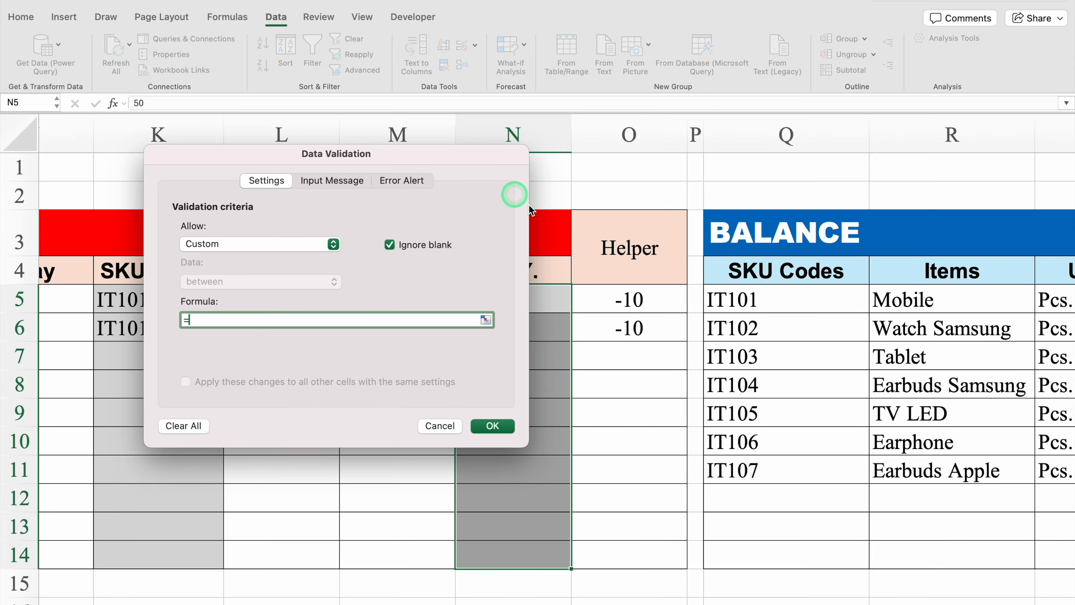
left_click(643, 302)
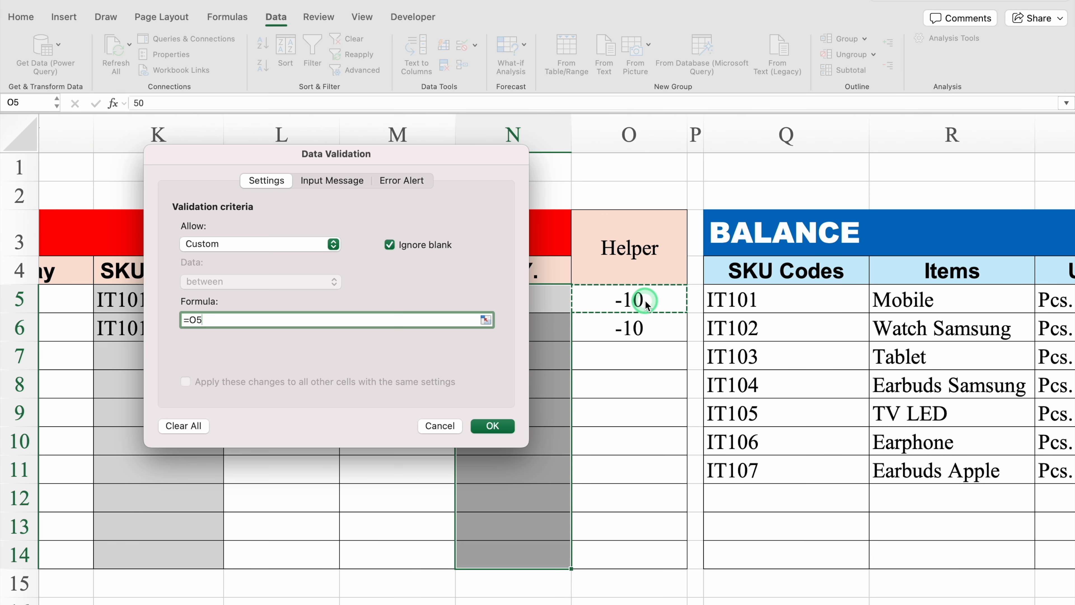
type(">-1")
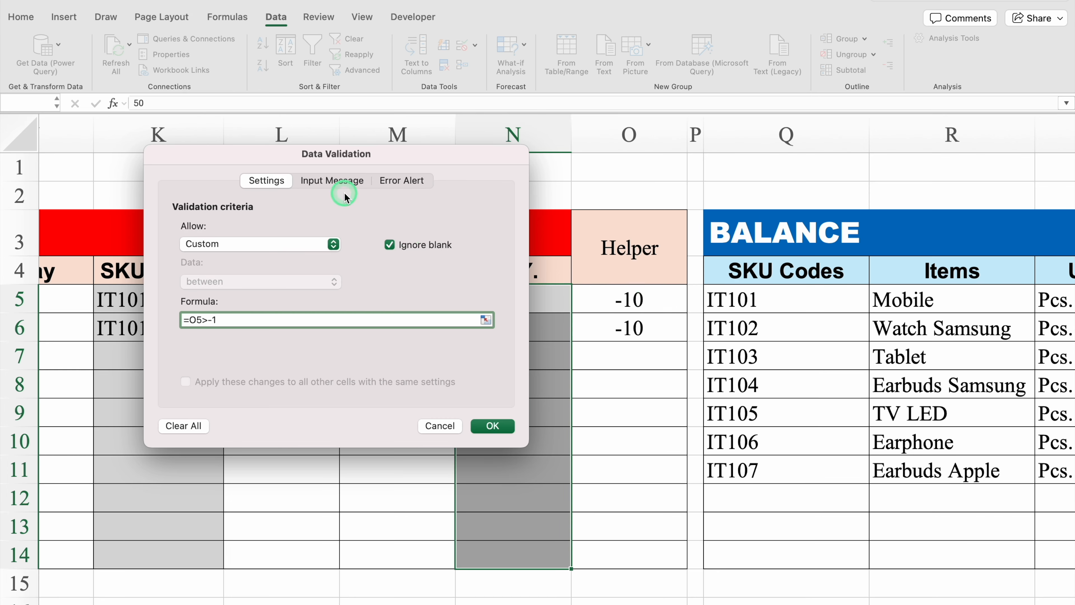
Step: Give the validation a Stop error alert titled "Low Stock" with the message "Less or No Stock" and apply the rule
left_click(402, 181)
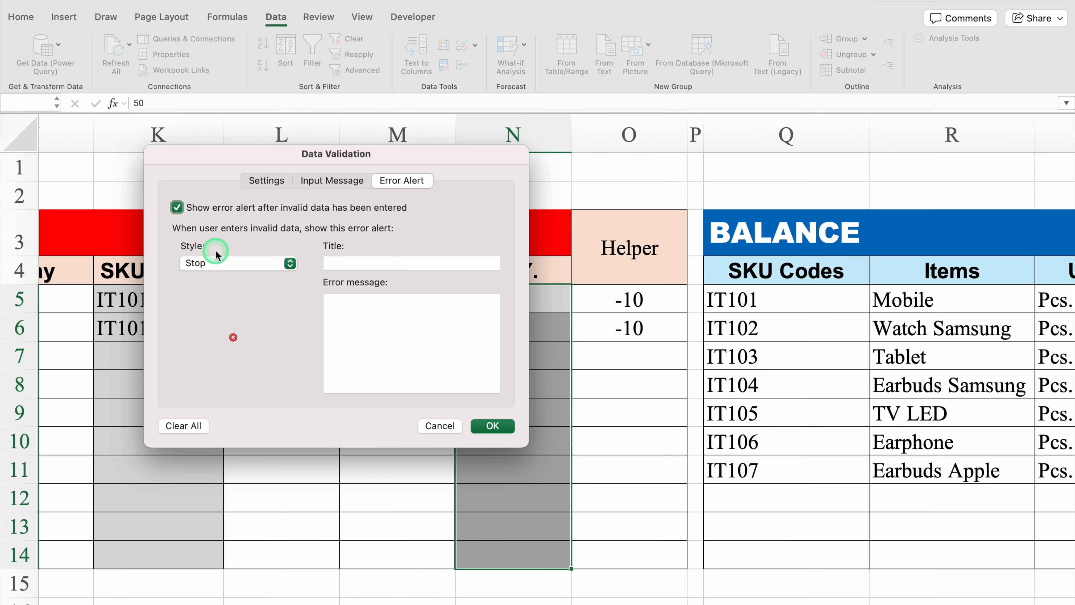
left_click(348, 263)
type("Low Stock")
left_click(359, 303)
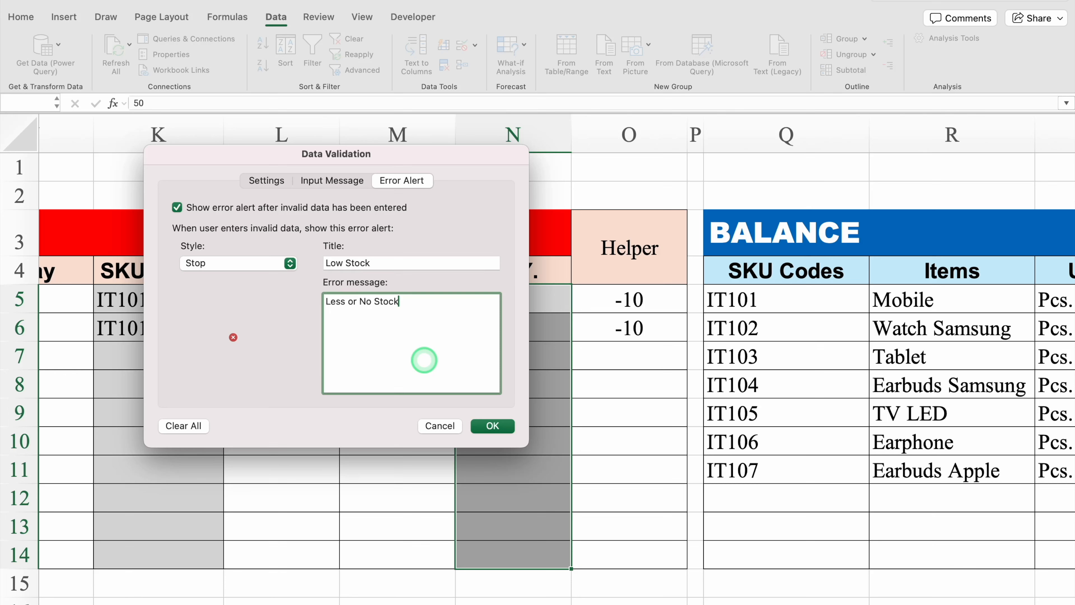
left_click(493, 426)
Step: Clear the two Mobile OUT quantities in N5:N6
left_click(540, 298)
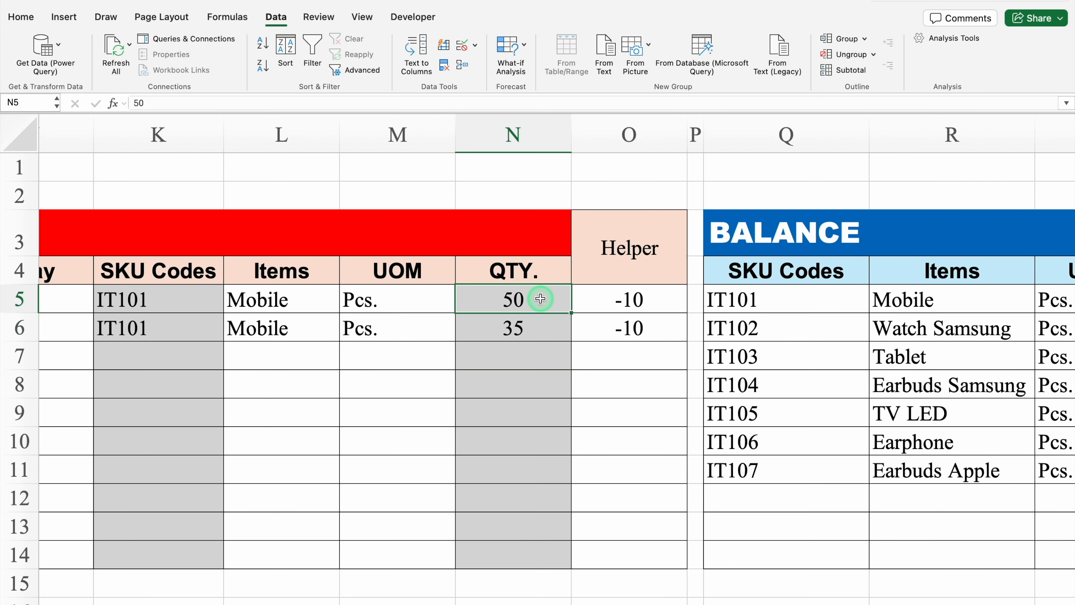
left_click_drag(541, 299, 541, 324)
key("Delete")
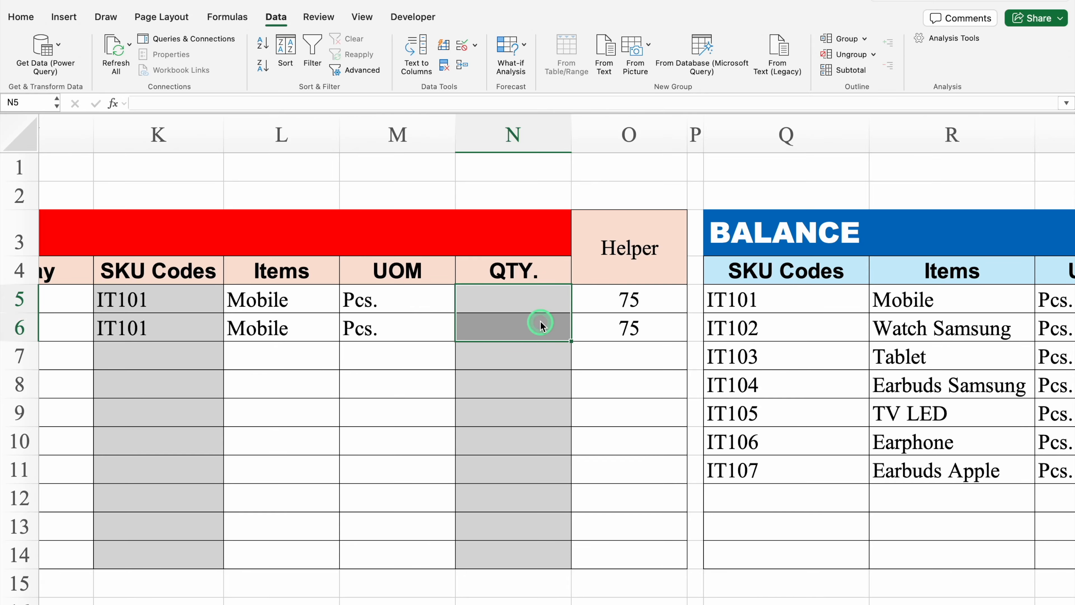
Step: Check the Mobile quantity in the BALANCE table and enter 75 as its OUT quantity in N5
left_click(507, 299)
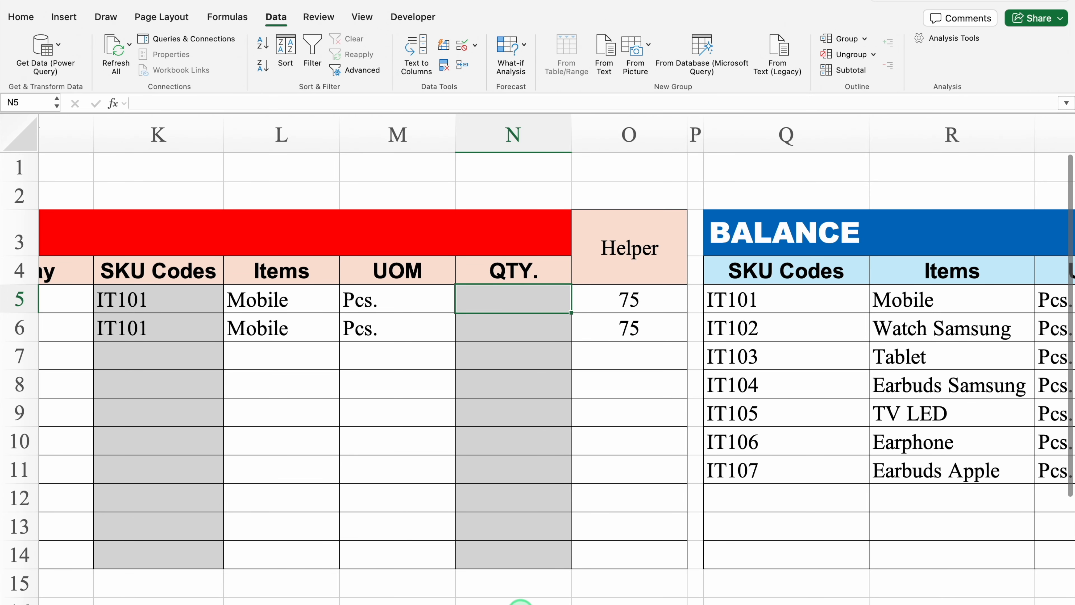
scroll(520, 601, "right", 3)
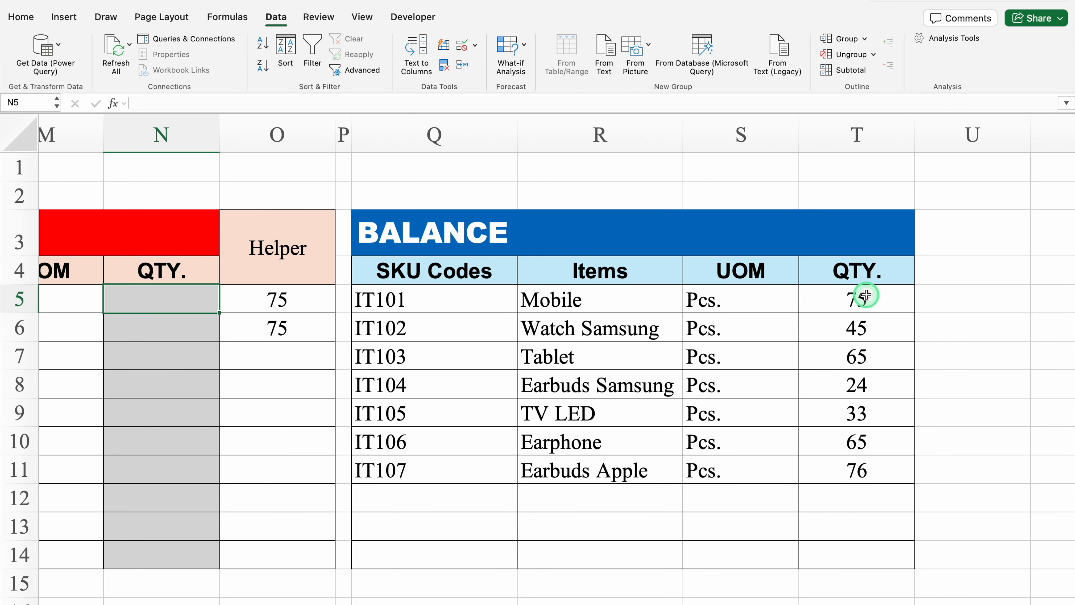
scroll(480, 601, "left", 3)
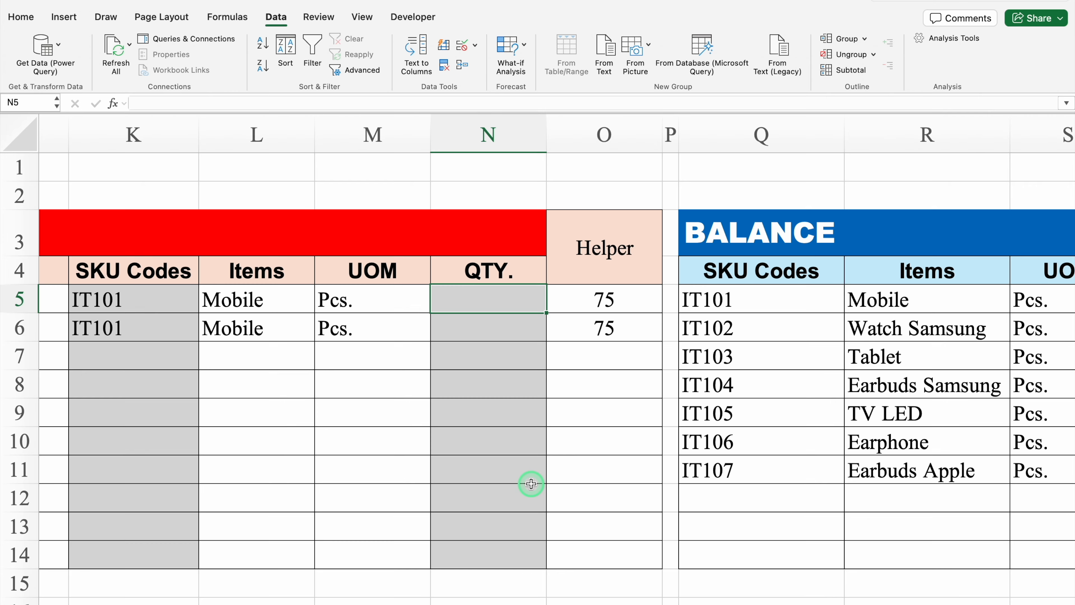
type("75")
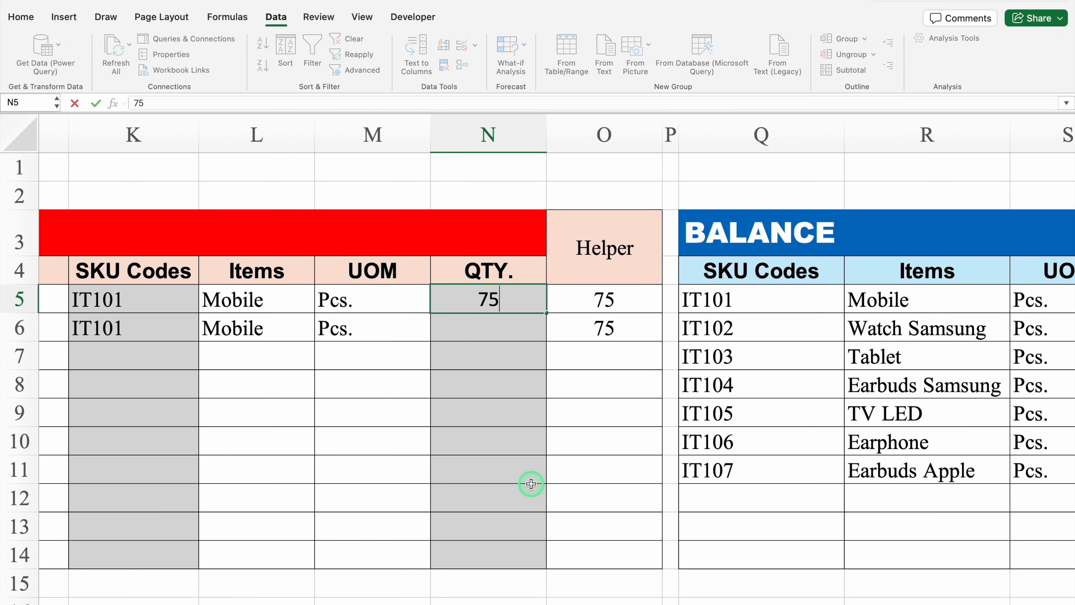
key("Return")
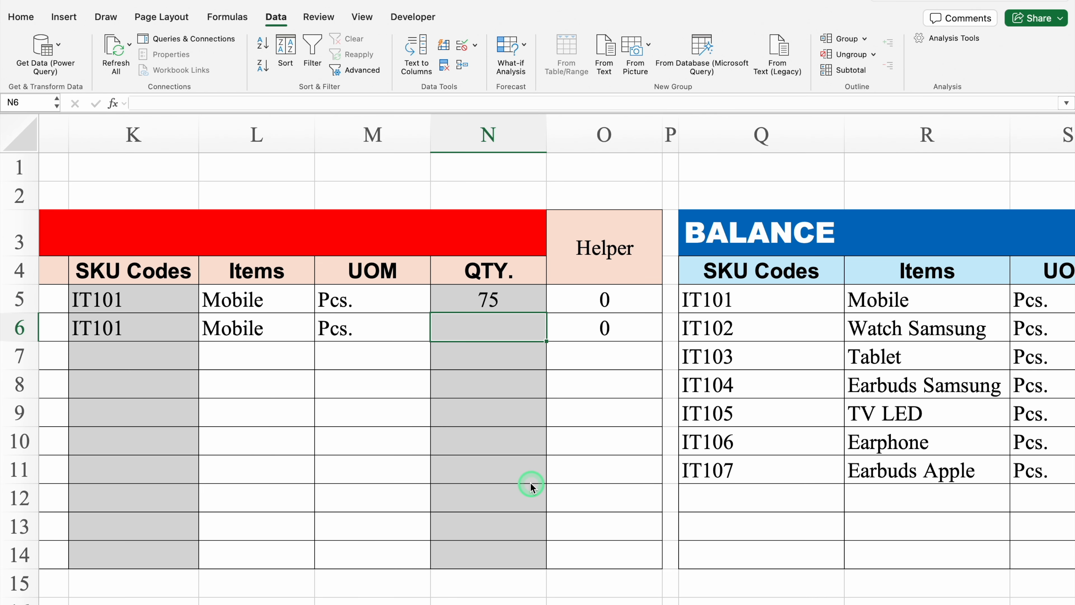
Step: Test the validation by trying to change the OUT quantity in N5 to 76, and cancel the entry
left_click(492, 300)
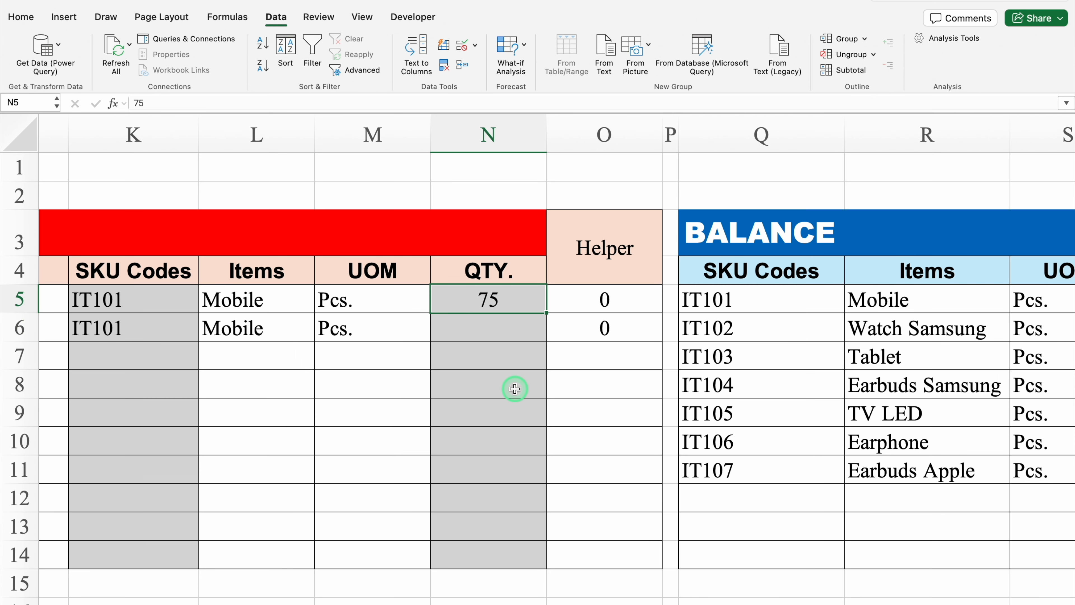
type("76")
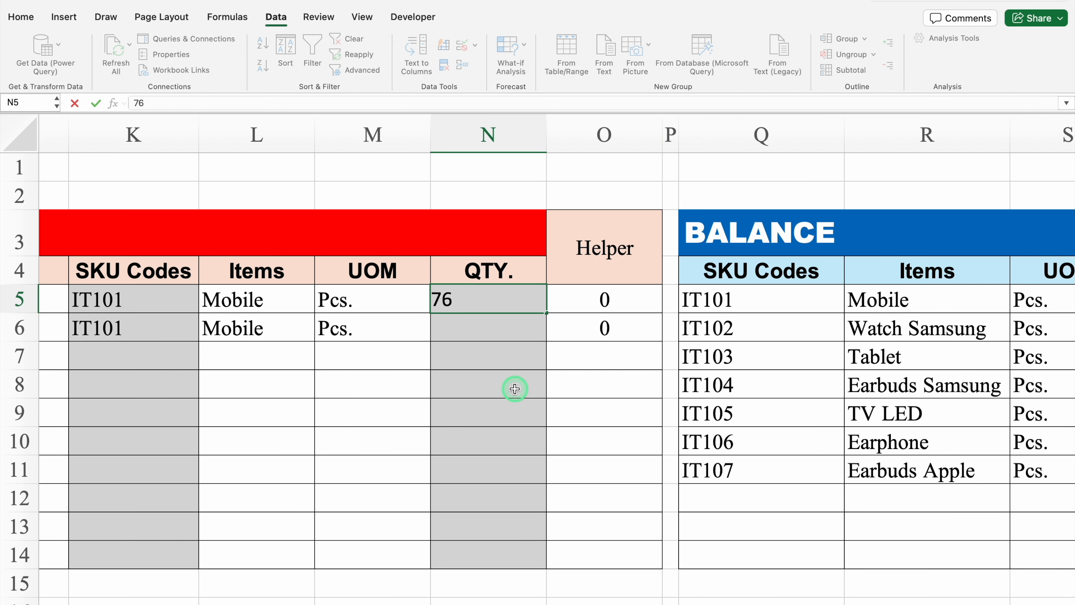
key("Return")
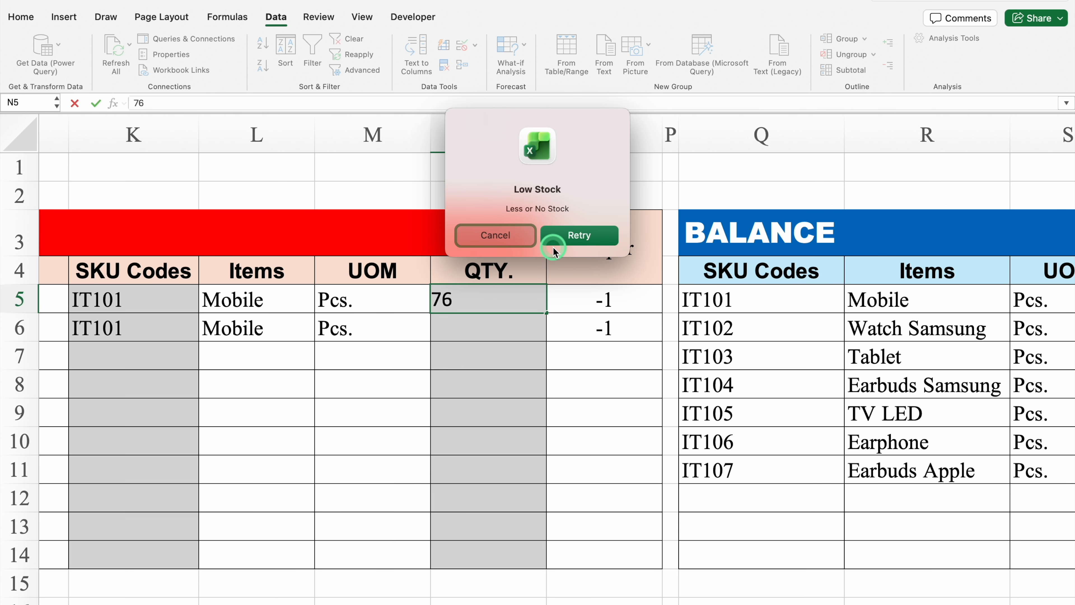
left_click(484, 239)
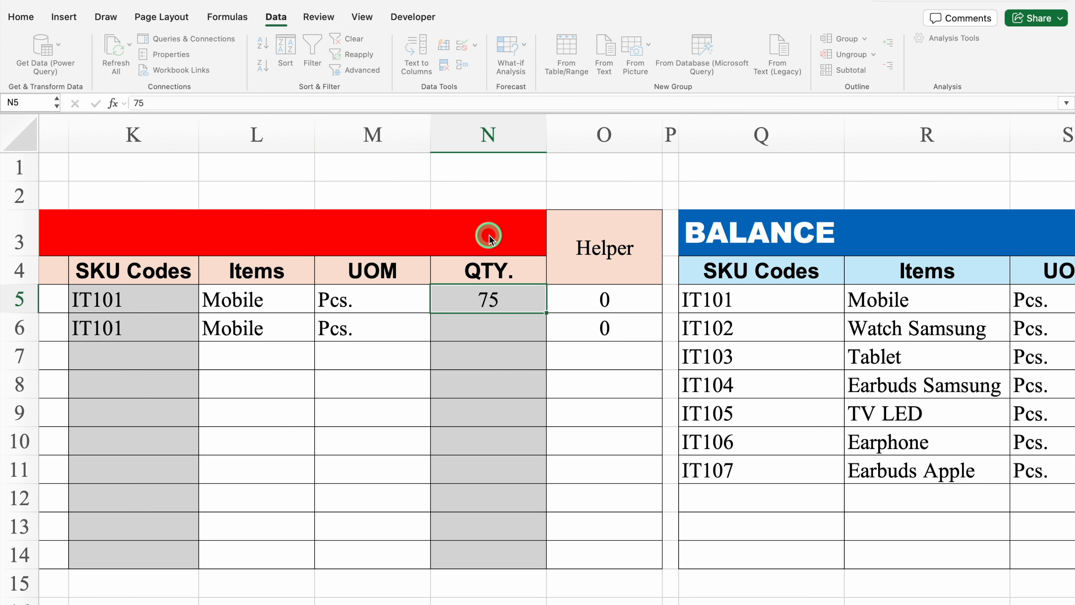
Step: Test the validation by trying to enter 1 as the second Mobile OUT quantity in N6, and cancel the entry
left_click(471, 334)
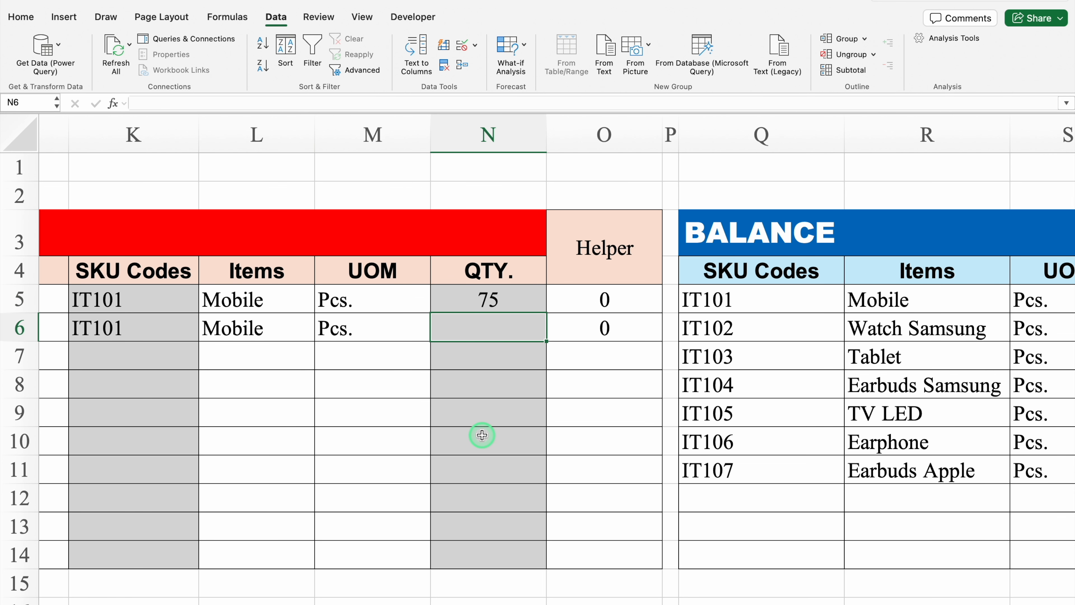
type("1")
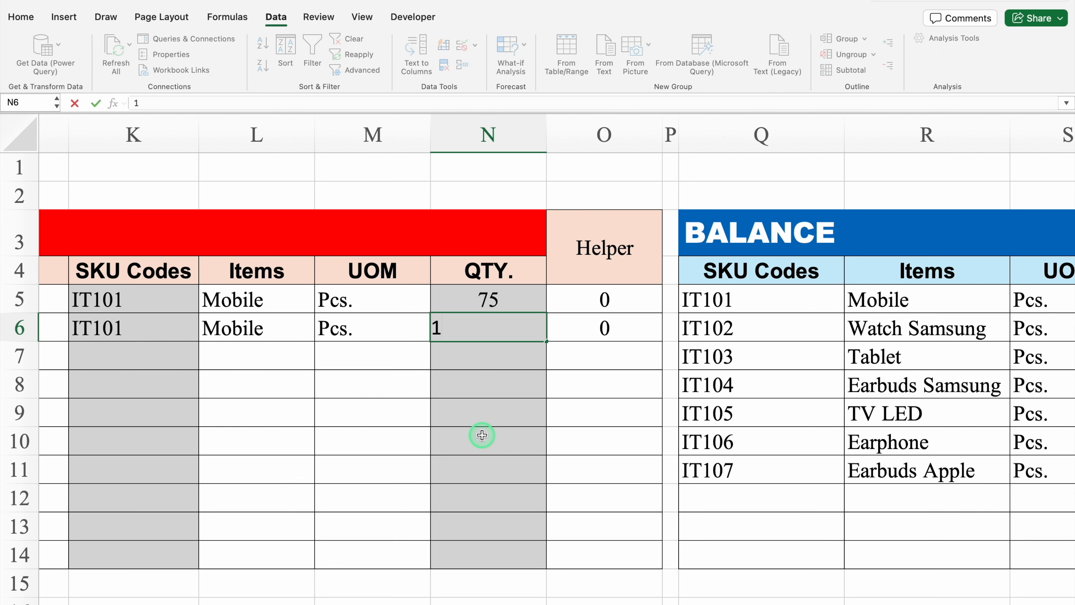
key("Return")
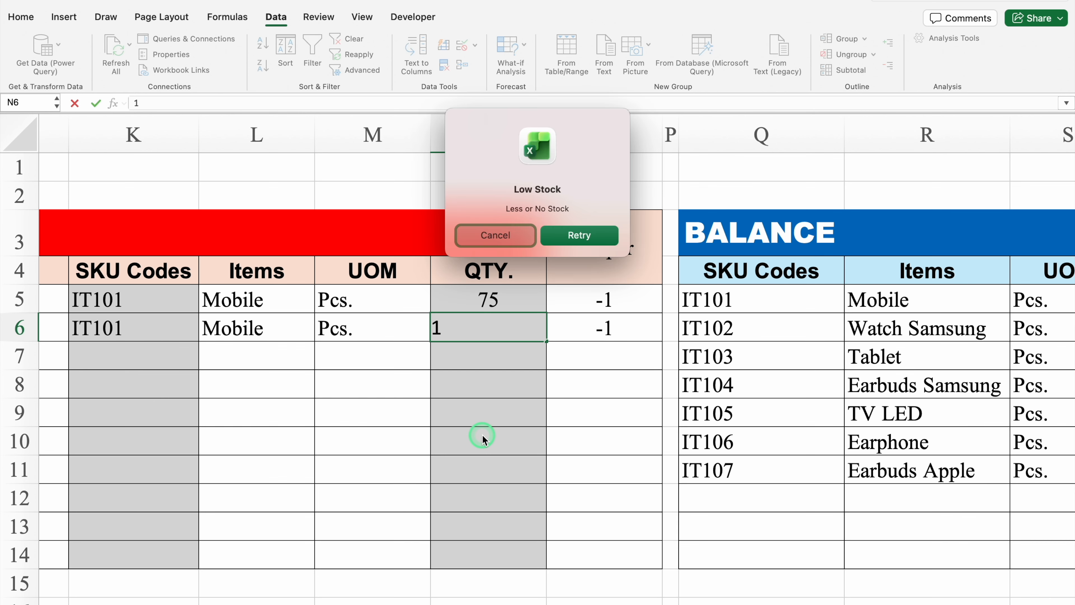
left_click(499, 235)
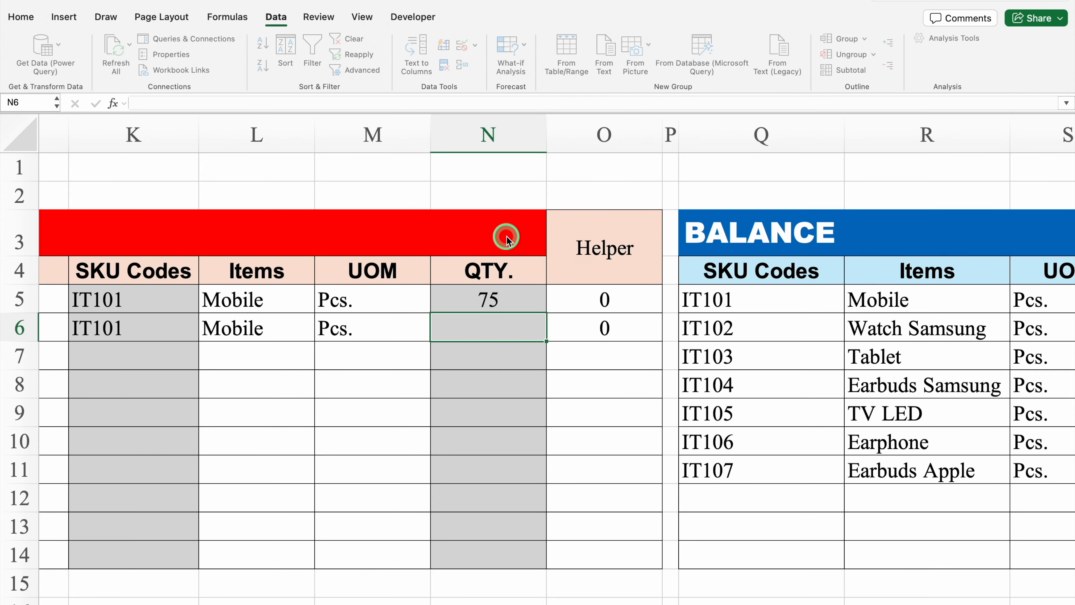
Step: Merge and centre B2:G2 above the IN table
scroll(718, 601, "left", 10)
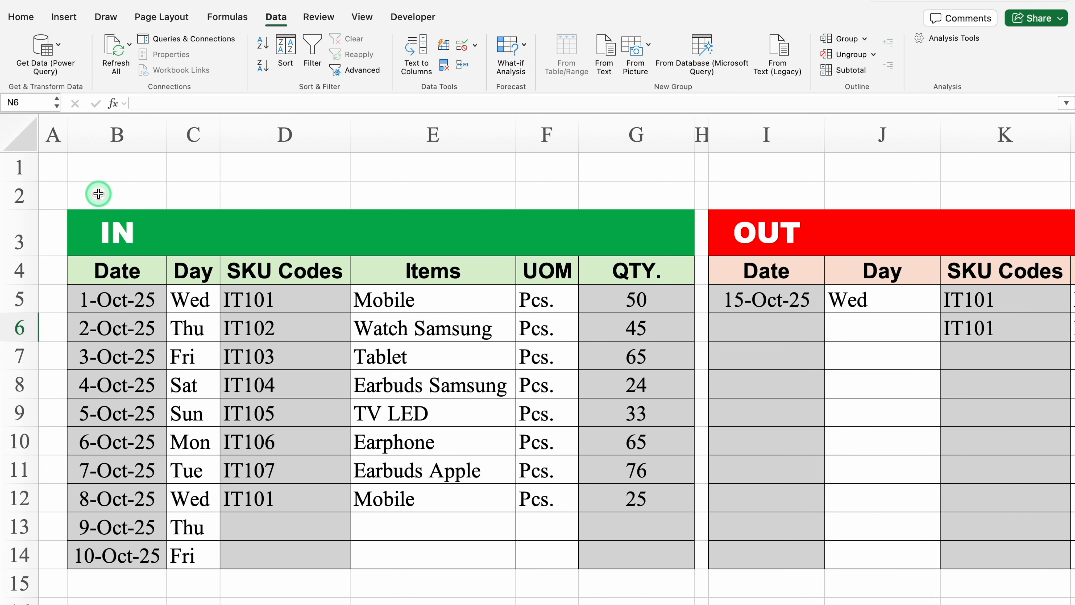
left_click_drag(99, 194, 637, 211)
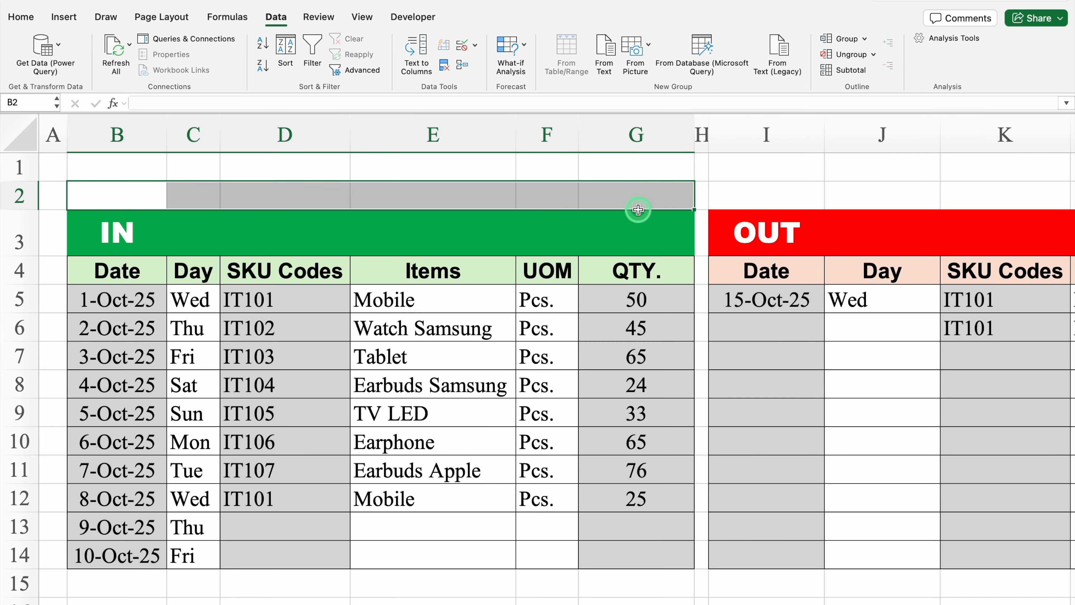
left_click(15, 17)
left_click(428, 67)
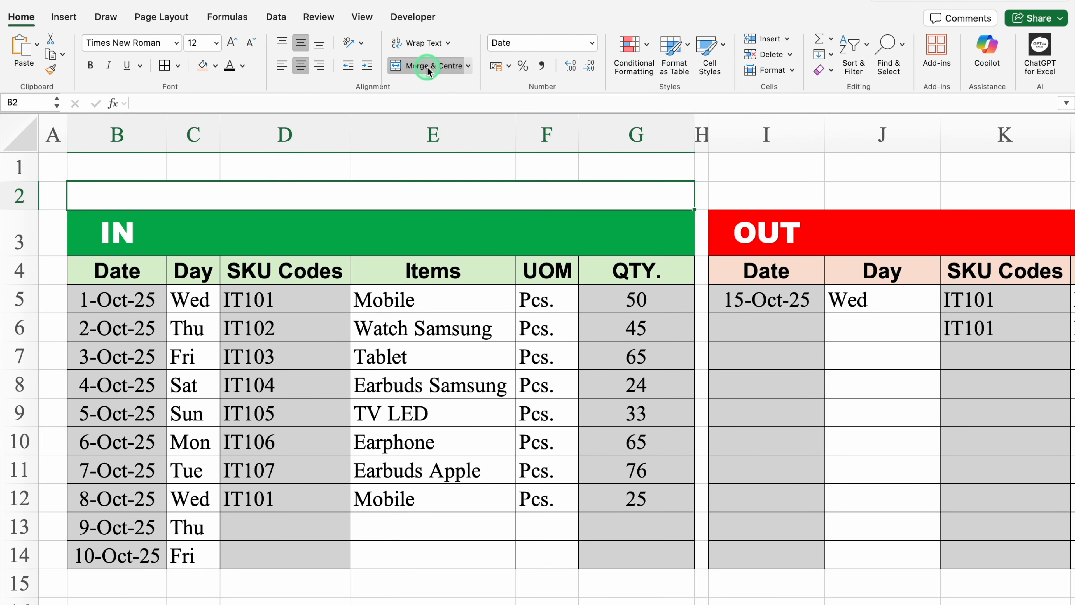
Step: Format the merged cell B2 with a heavy Arial font in blue at size 16
left_click(176, 42)
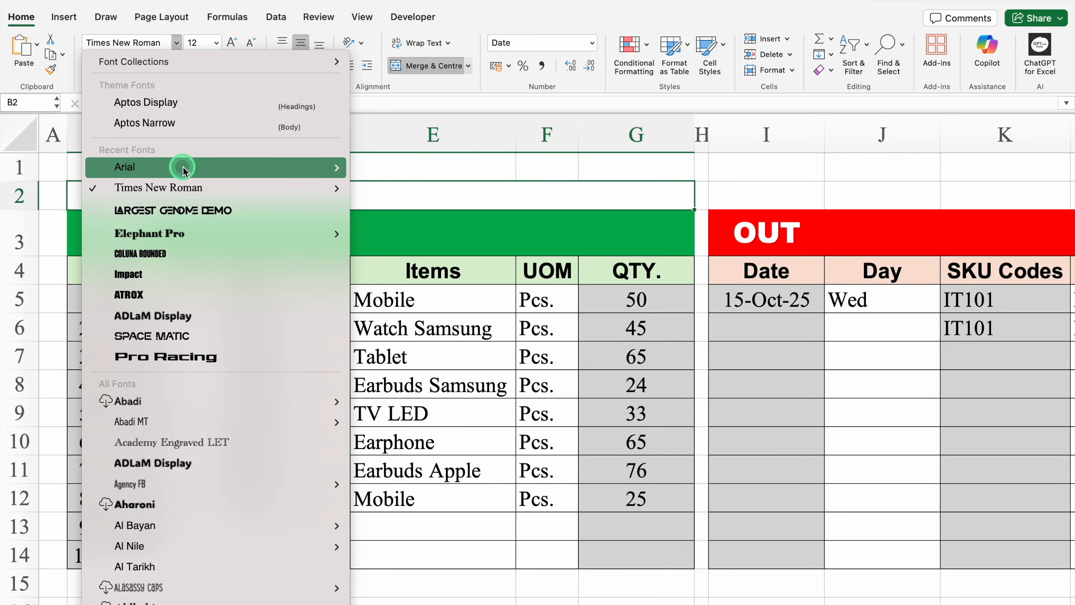
mouse_move(183, 169)
left_click(424, 364)
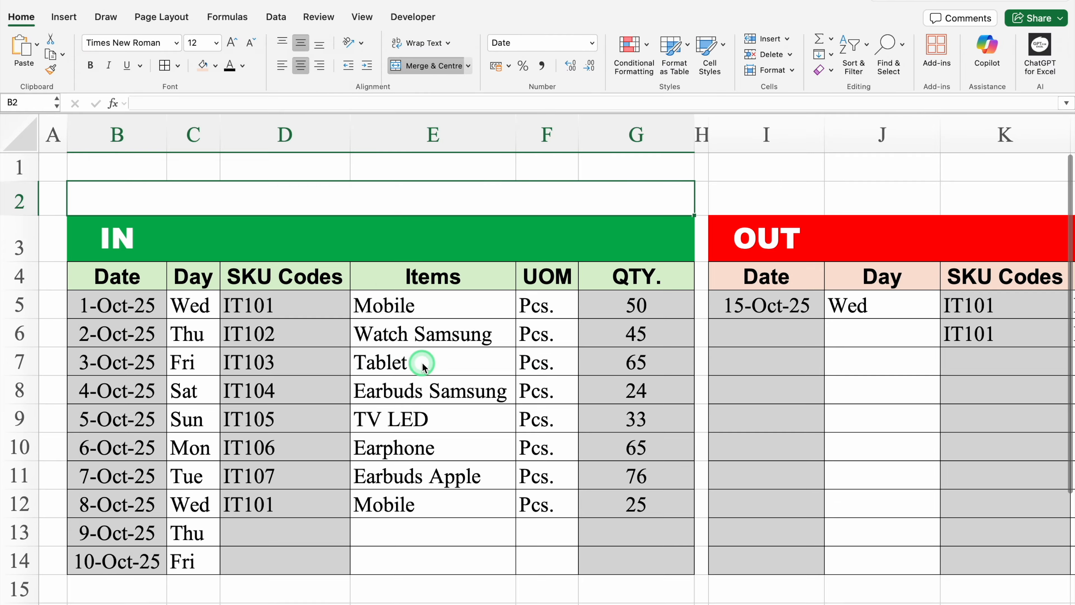
left_click(242, 65)
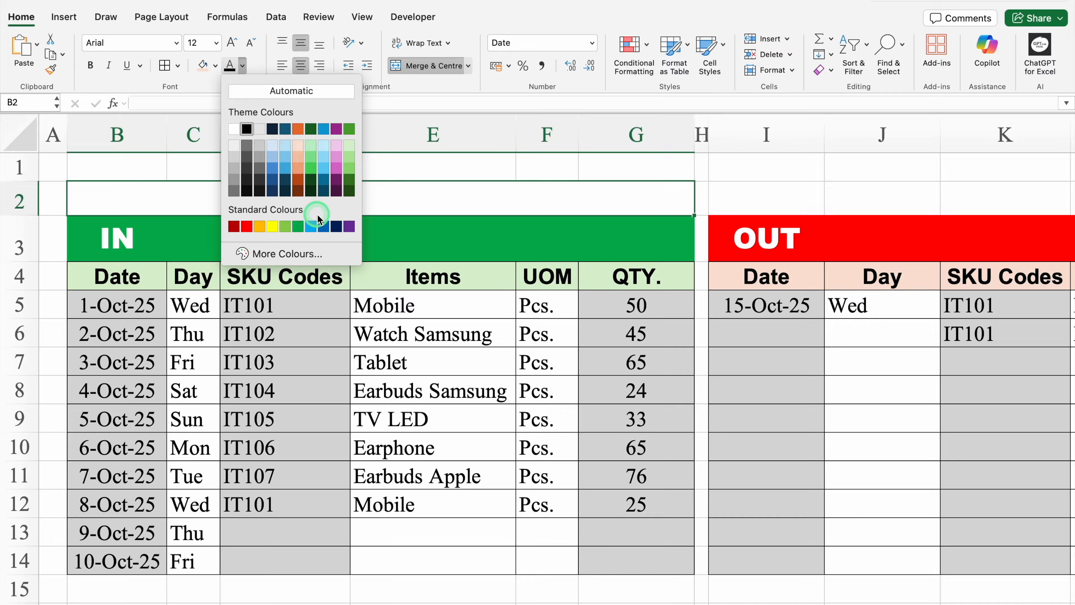
left_click(319, 226)
left_click(232, 42)
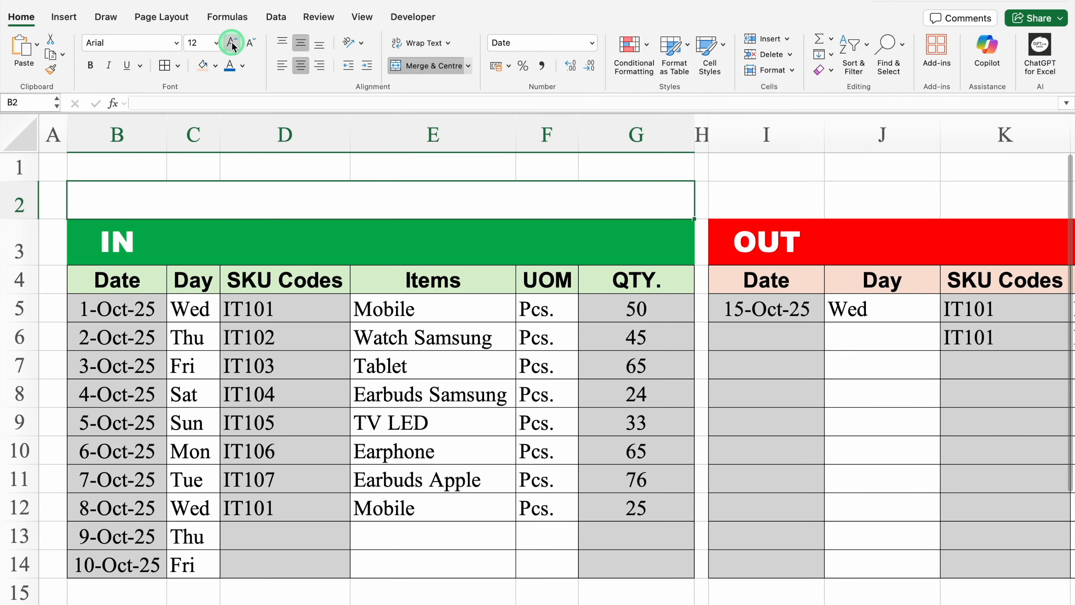
left_click(231, 42)
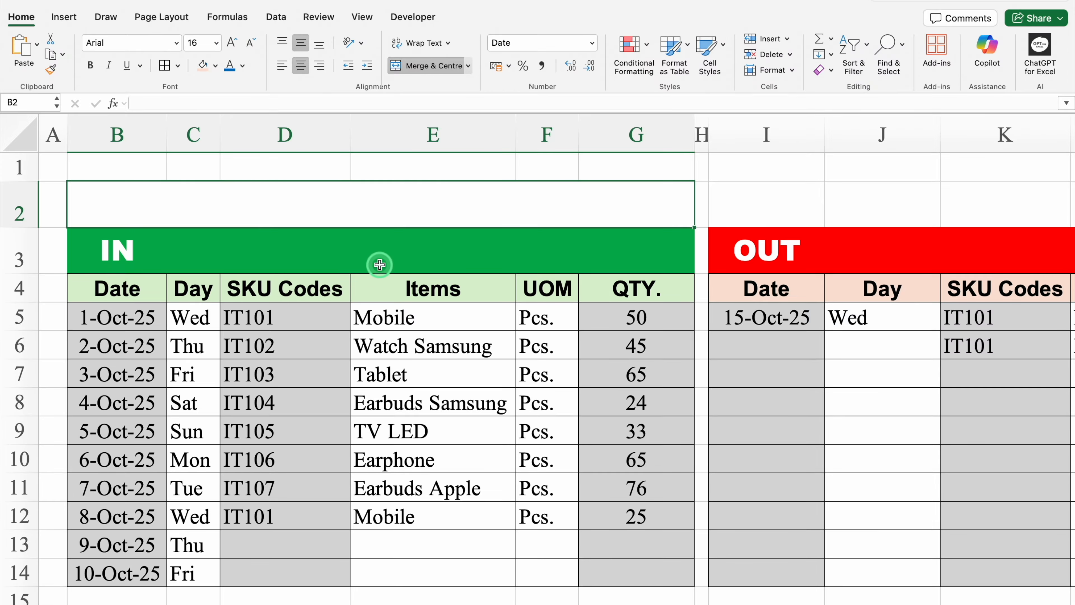
Step: Enter the title "Stock Management" in B2, left-align it and underline it
type("Stock Management")
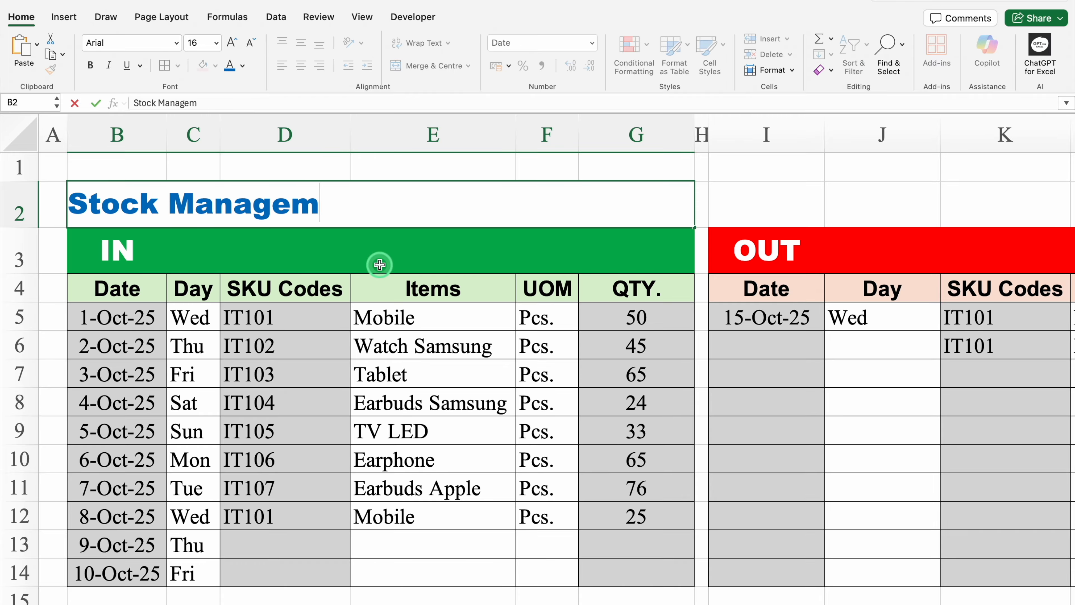
key("Return")
left_click(370, 206)
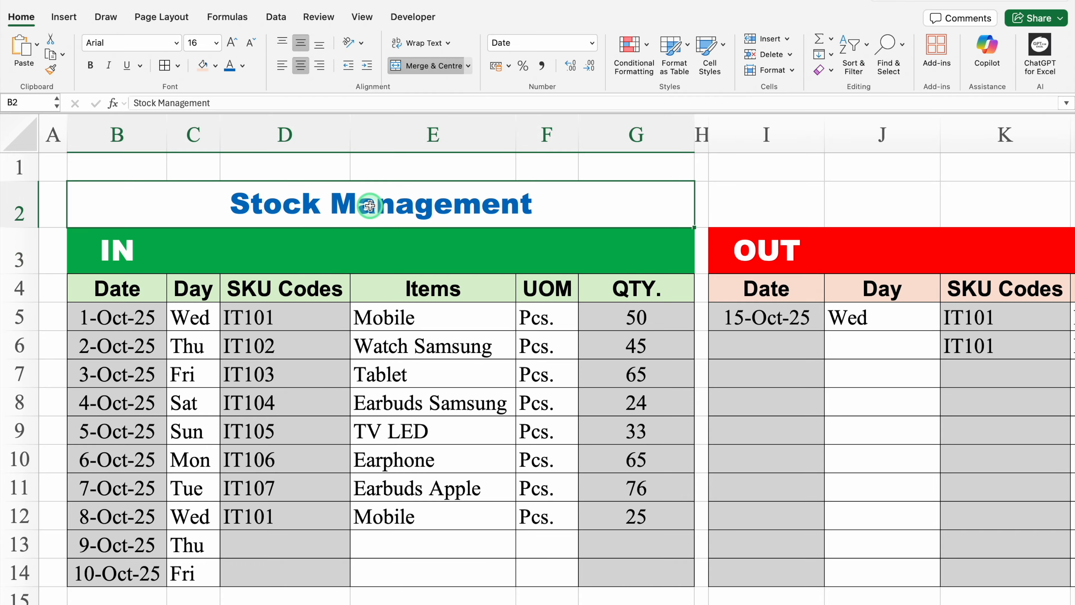
left_click(282, 67)
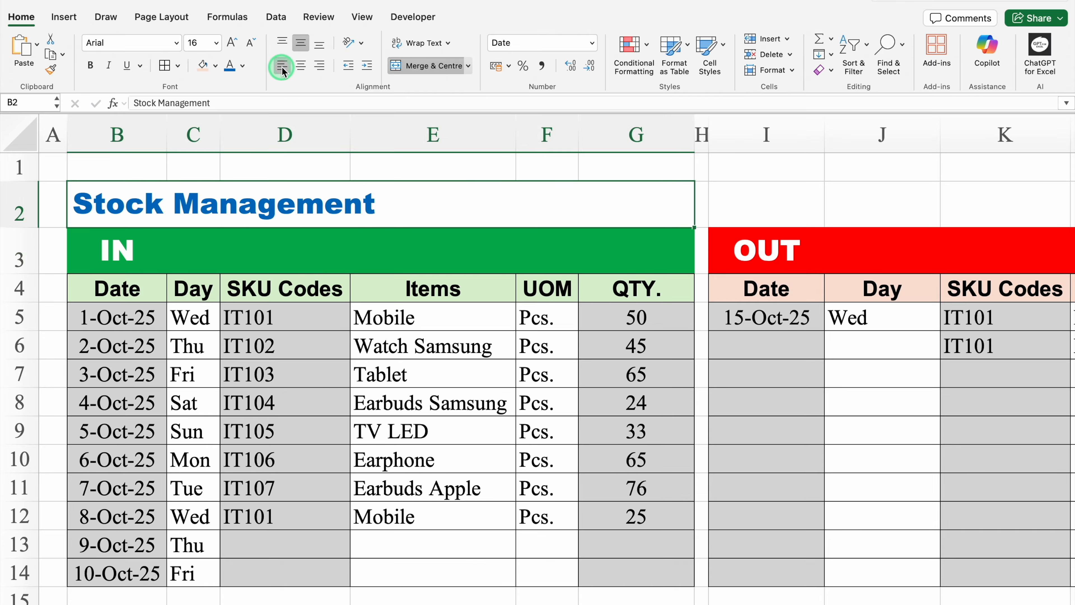
left_click(126, 66)
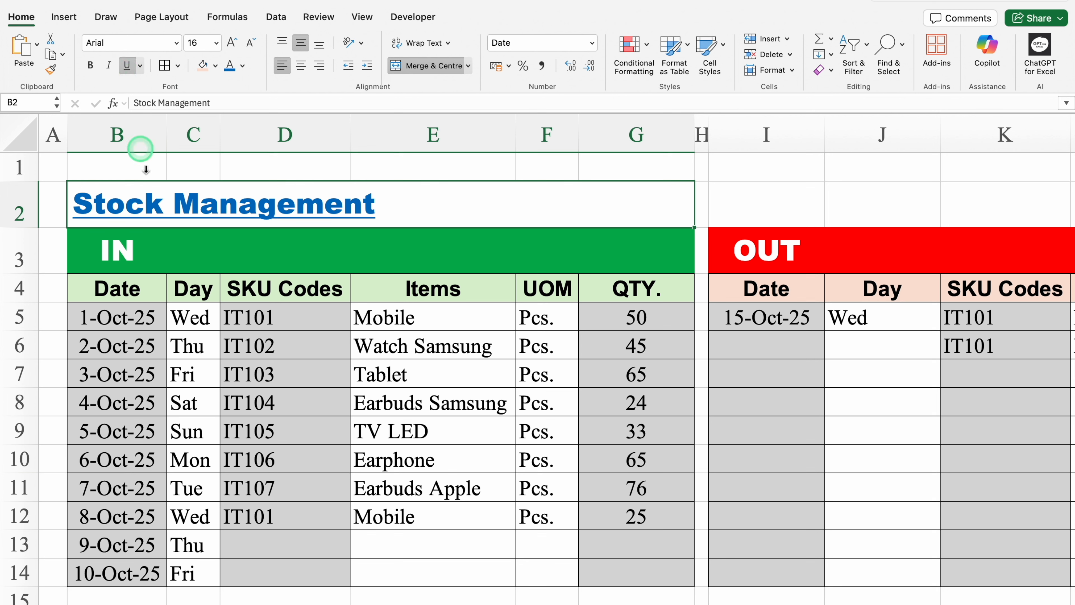
Step: Merge and centre the IN heading across B3:G3 and the OUT heading across I3:N3
left_click_drag(112, 253, 667, 241)
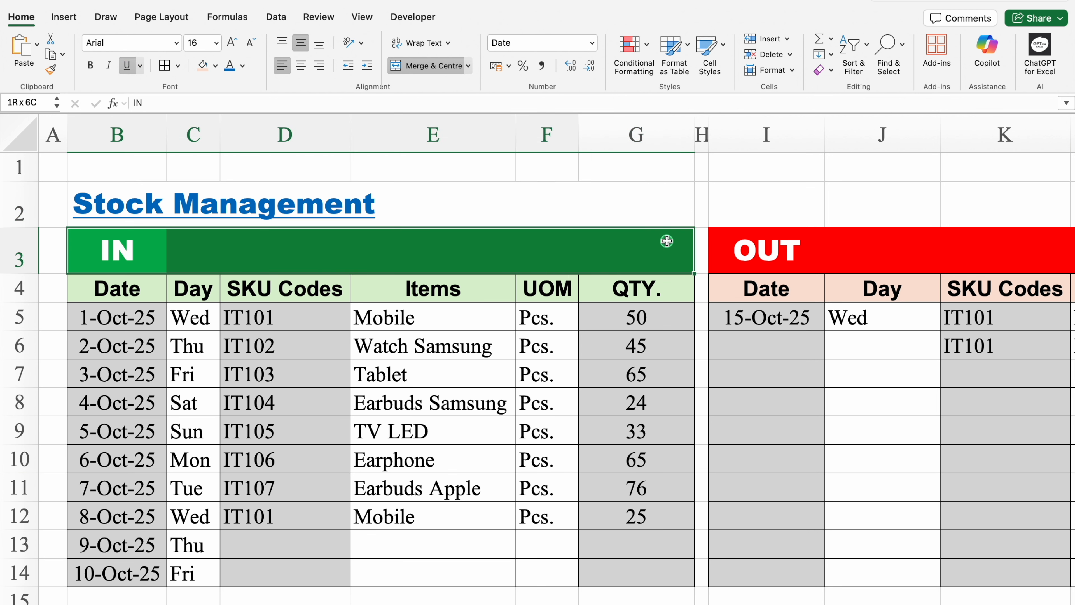
left_click(428, 67)
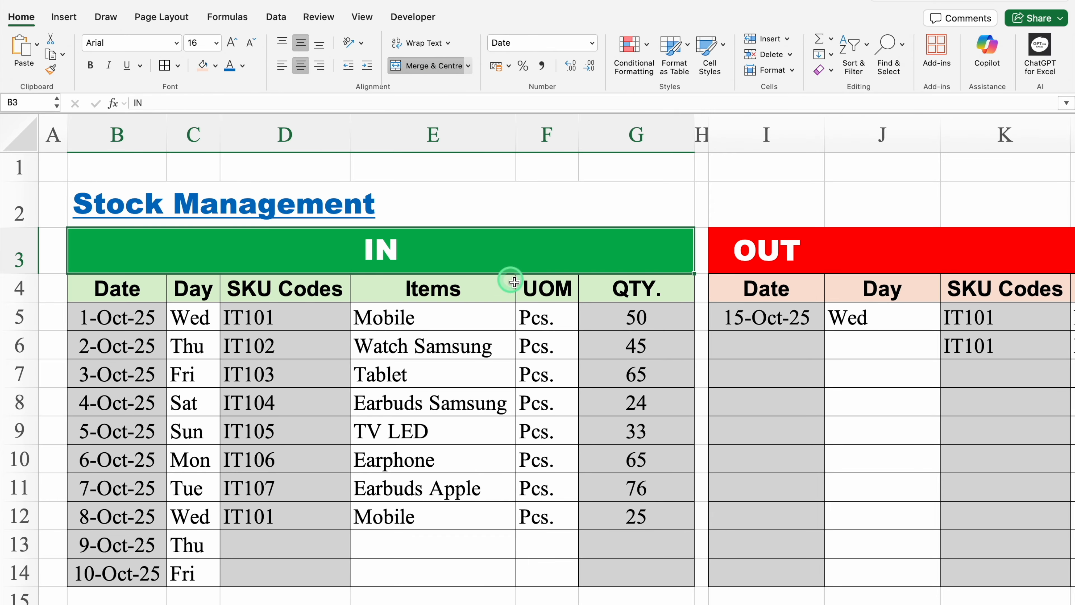
scroll(517, 599, "right", 10)
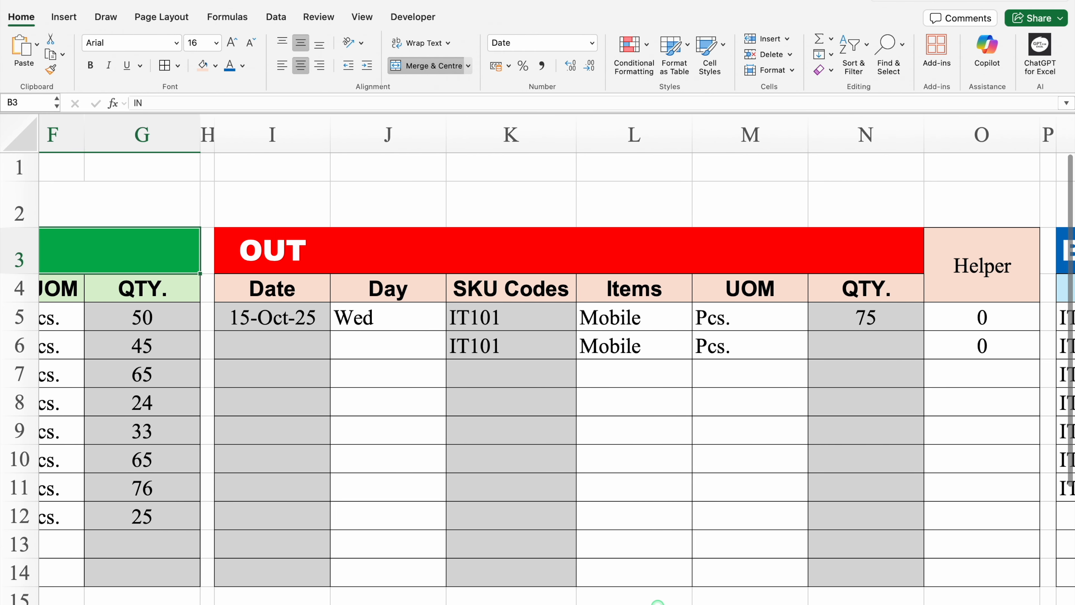
left_click_drag(272, 242, 857, 257)
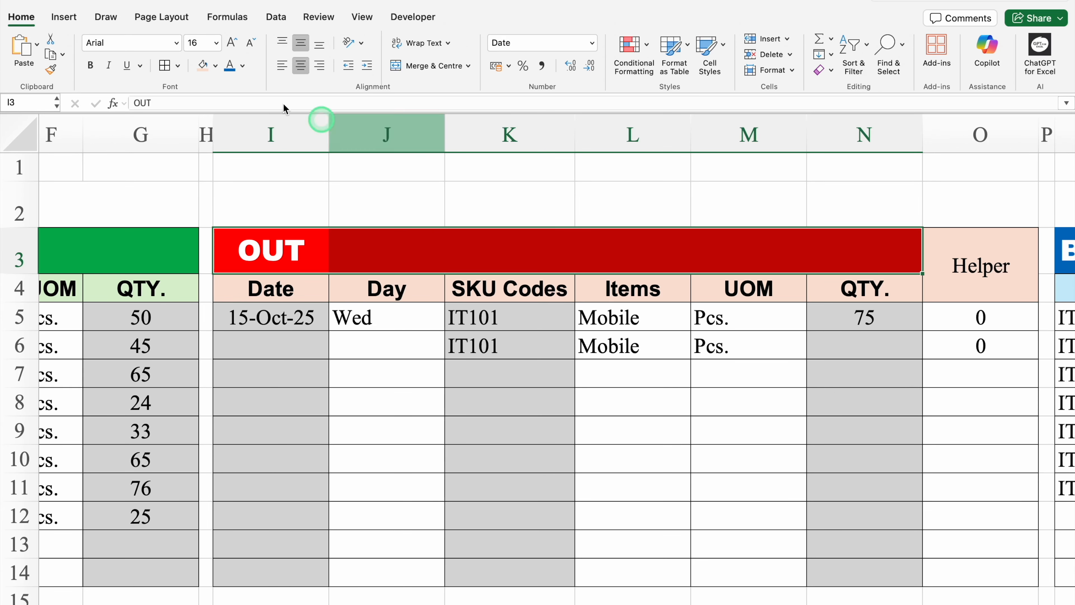
left_click(398, 65)
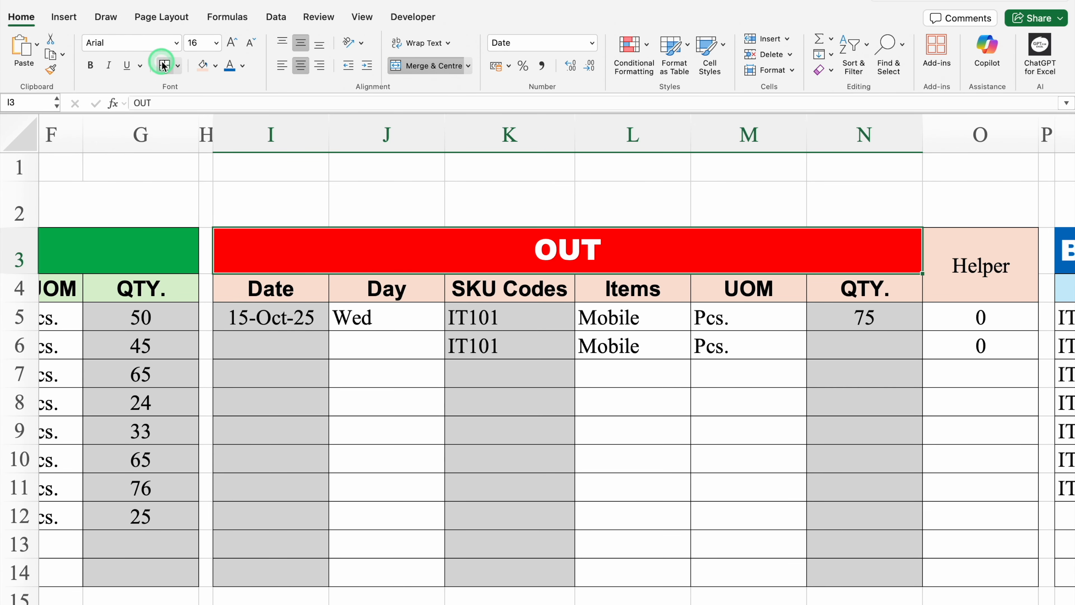
Step: Hide the Helper column O
scroll(540, 570, "right", 5)
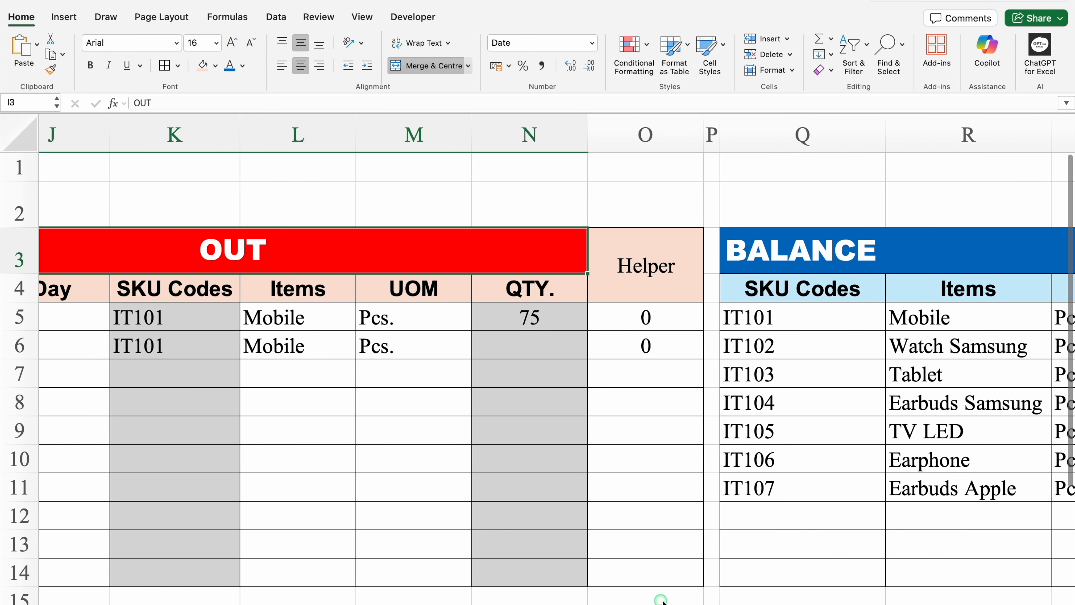
left_click(602, 132)
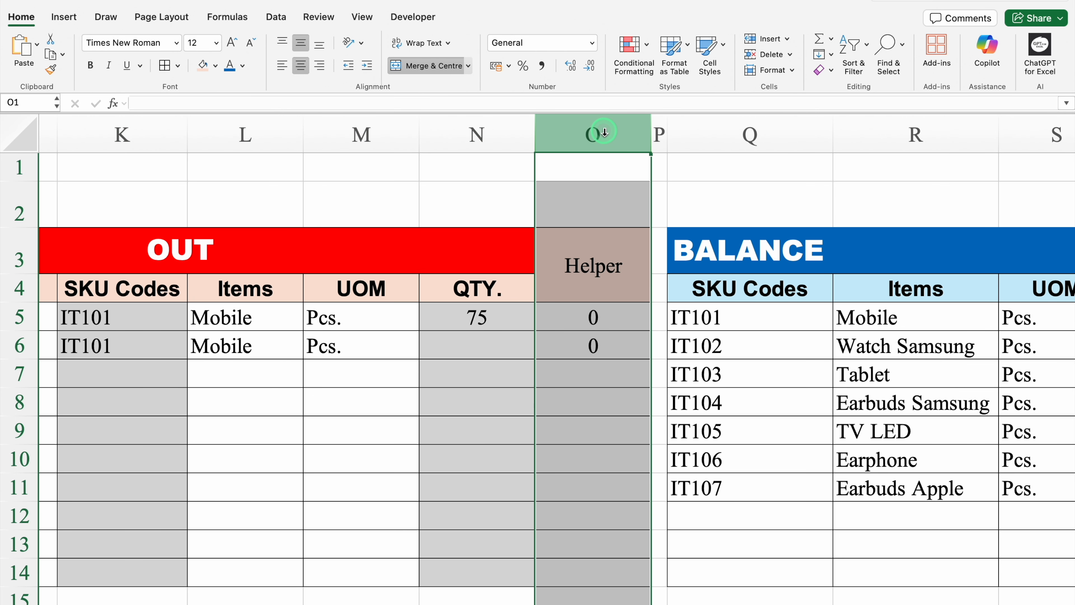
right_click(605, 133)
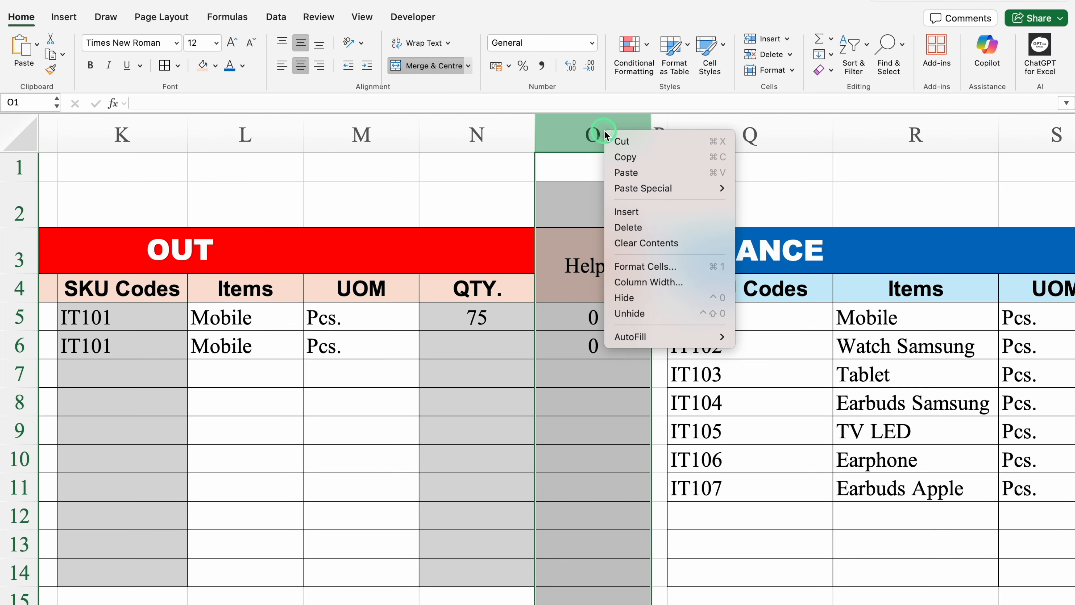
left_click(638, 299)
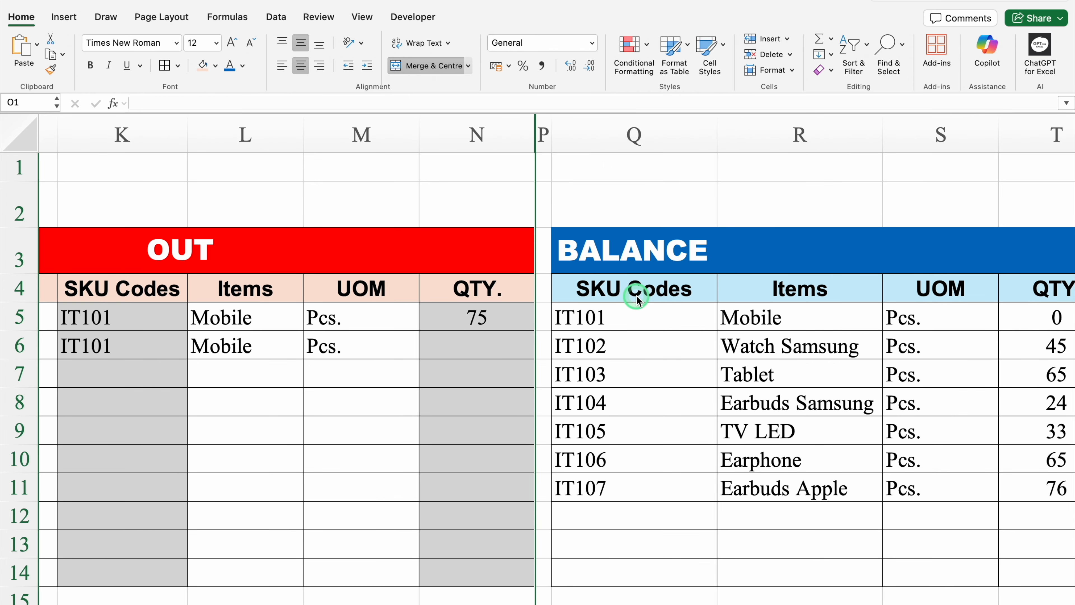
Step: Merge and centre the BALANCE heading across Q3:T3 and apply borders to it
scroll(638, 299, "right", 3)
left_click(341, 256)
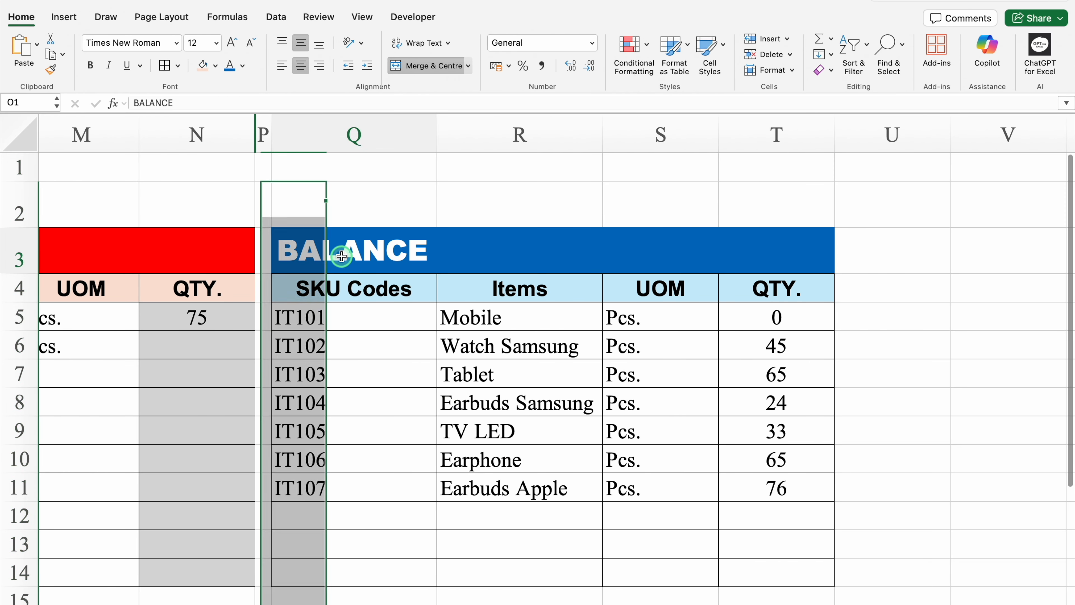
left_click_drag(342, 256, 794, 250)
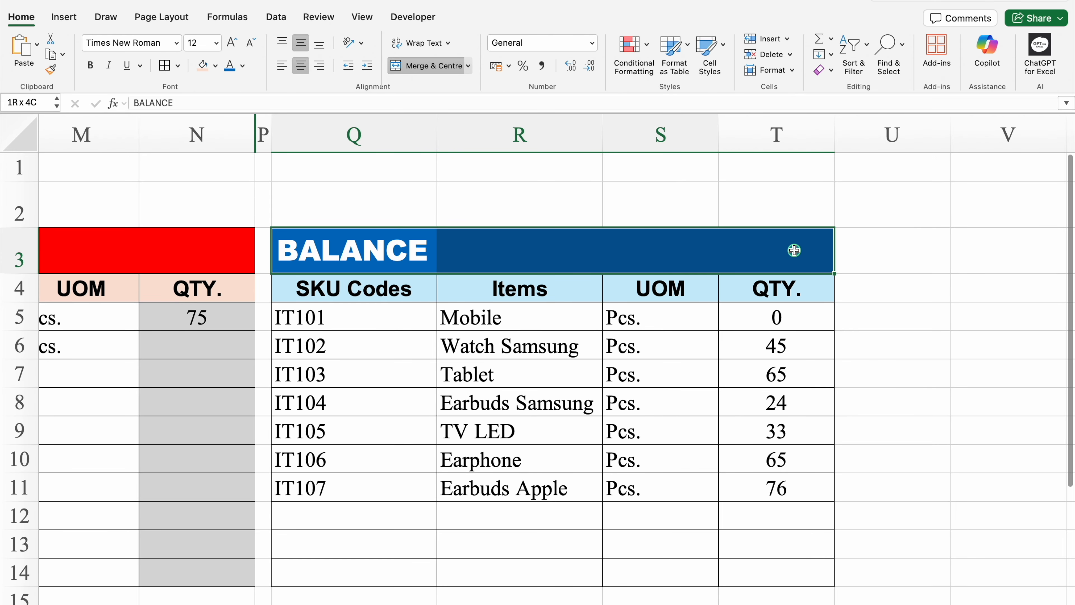
left_click(437, 66)
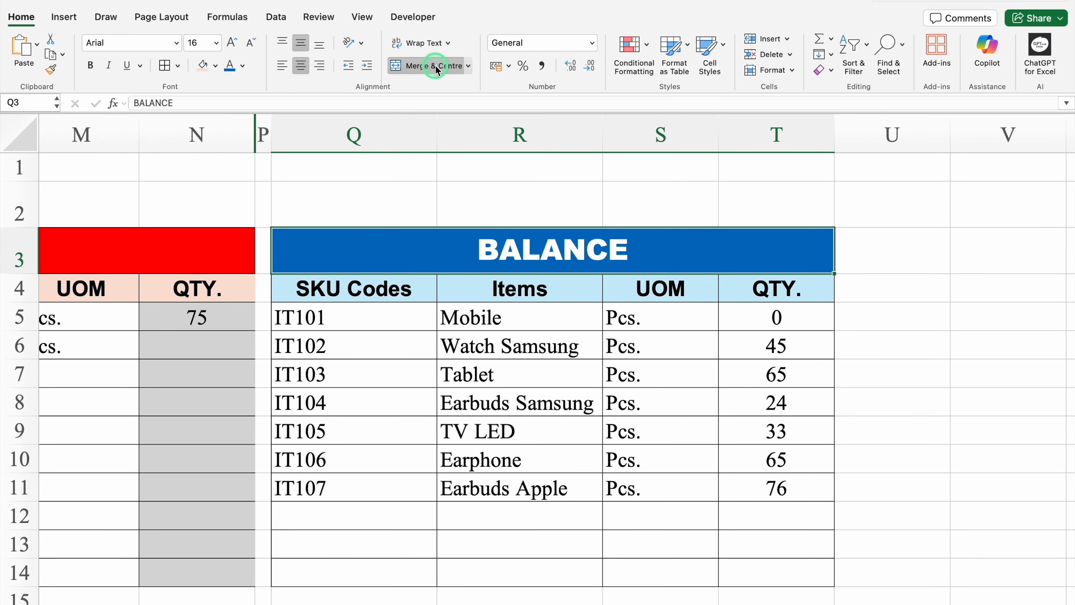
left_click(165, 67)
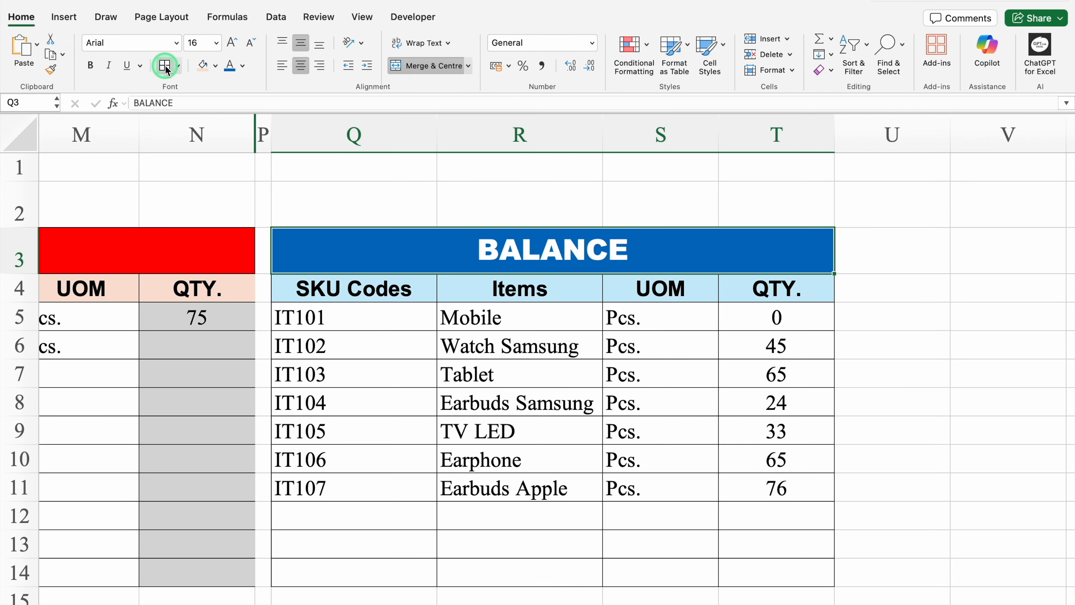
Step: Turn off the worksheet gridlines
left_click(364, 16)
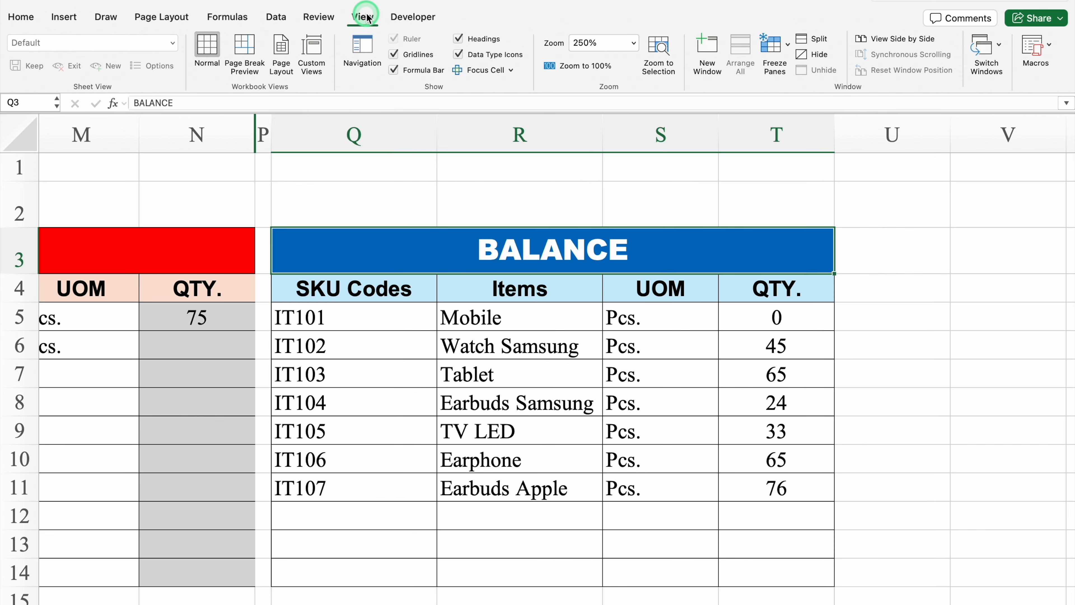
left_click(393, 54)
left_click(942, 399)
scroll(942, 398, "left", 10)
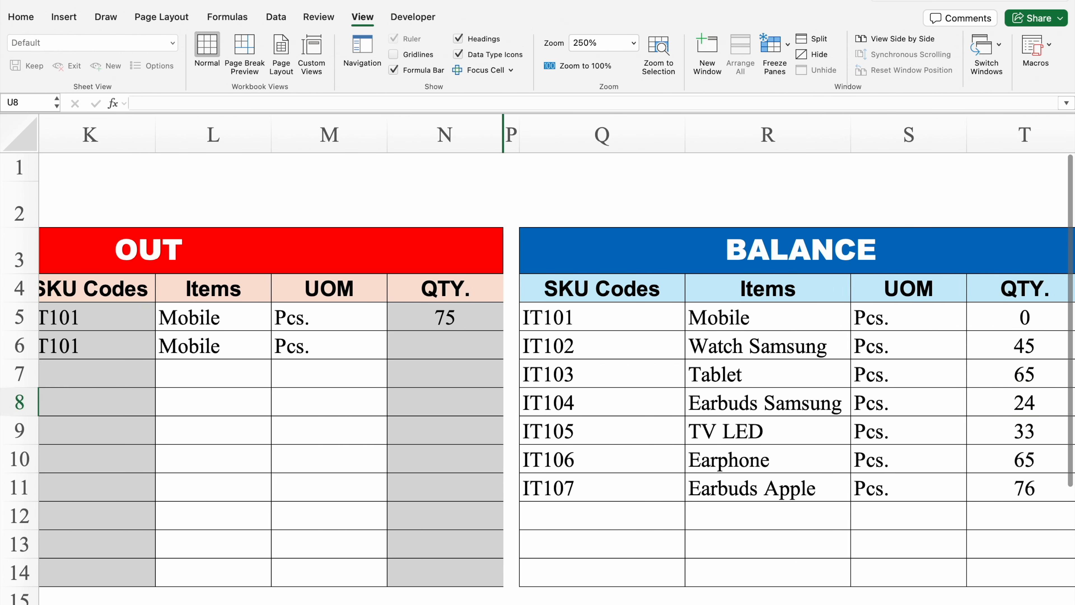